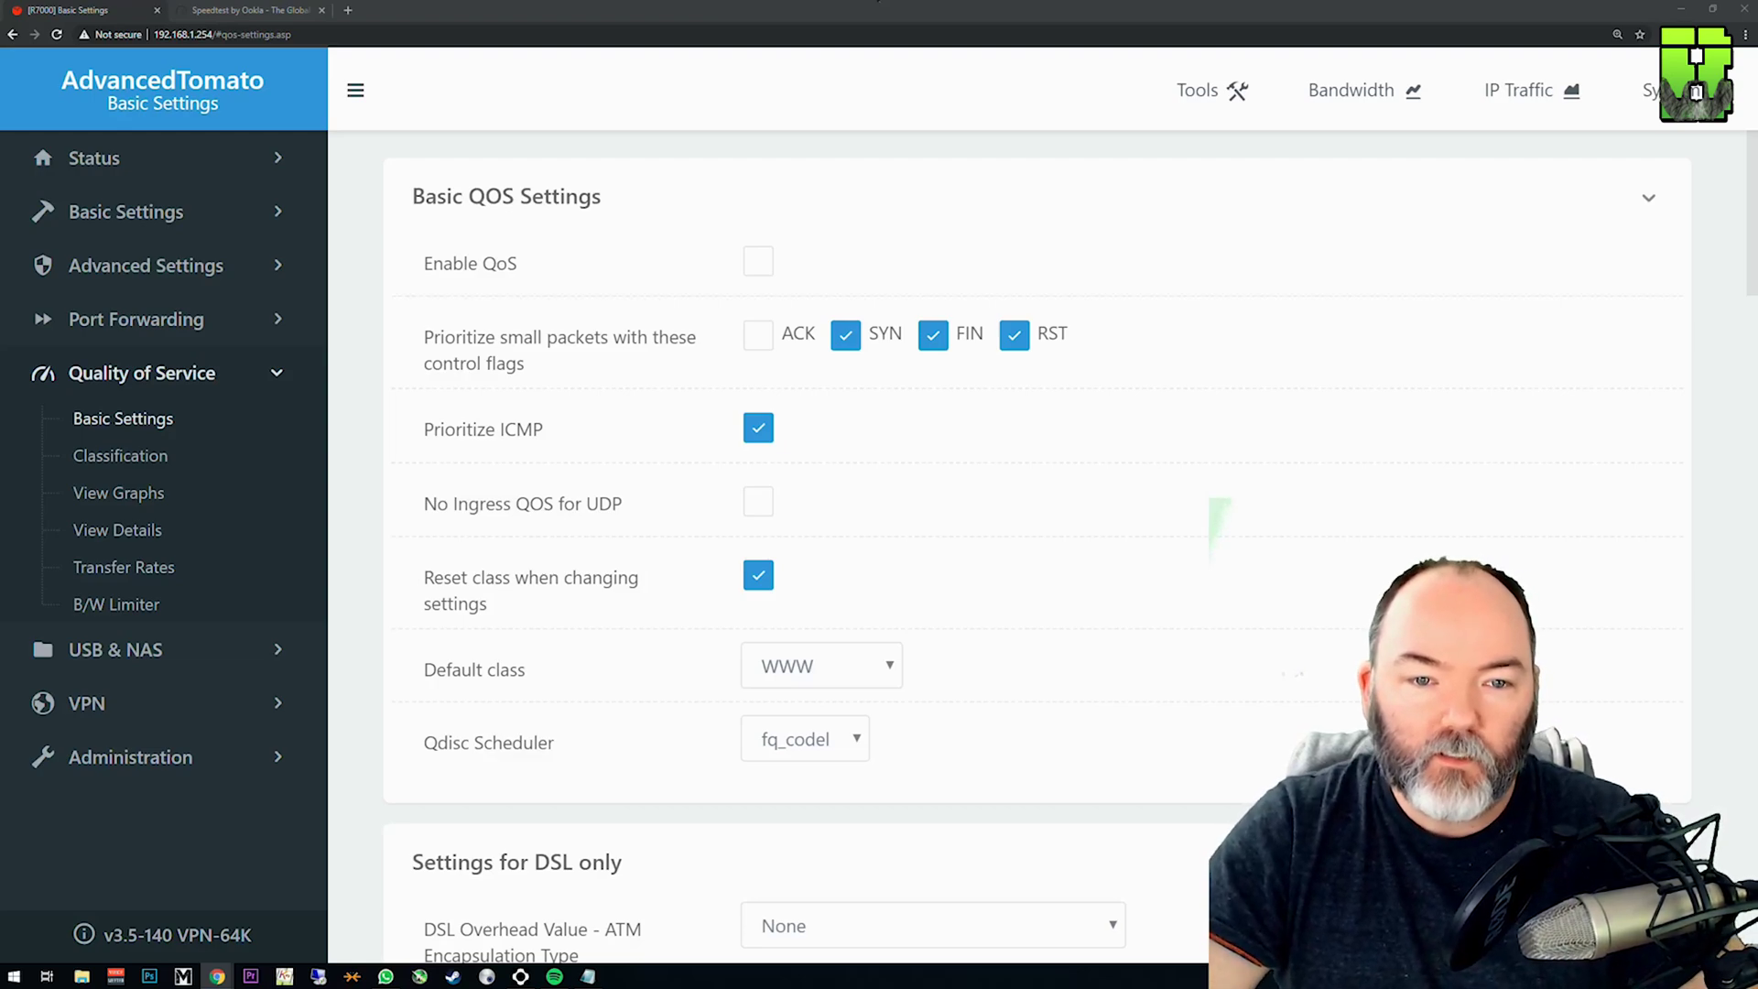
Enable QoS and prioritise only ACK small packets, clearing SYN, FIN and RST.
left_click(386, 172)
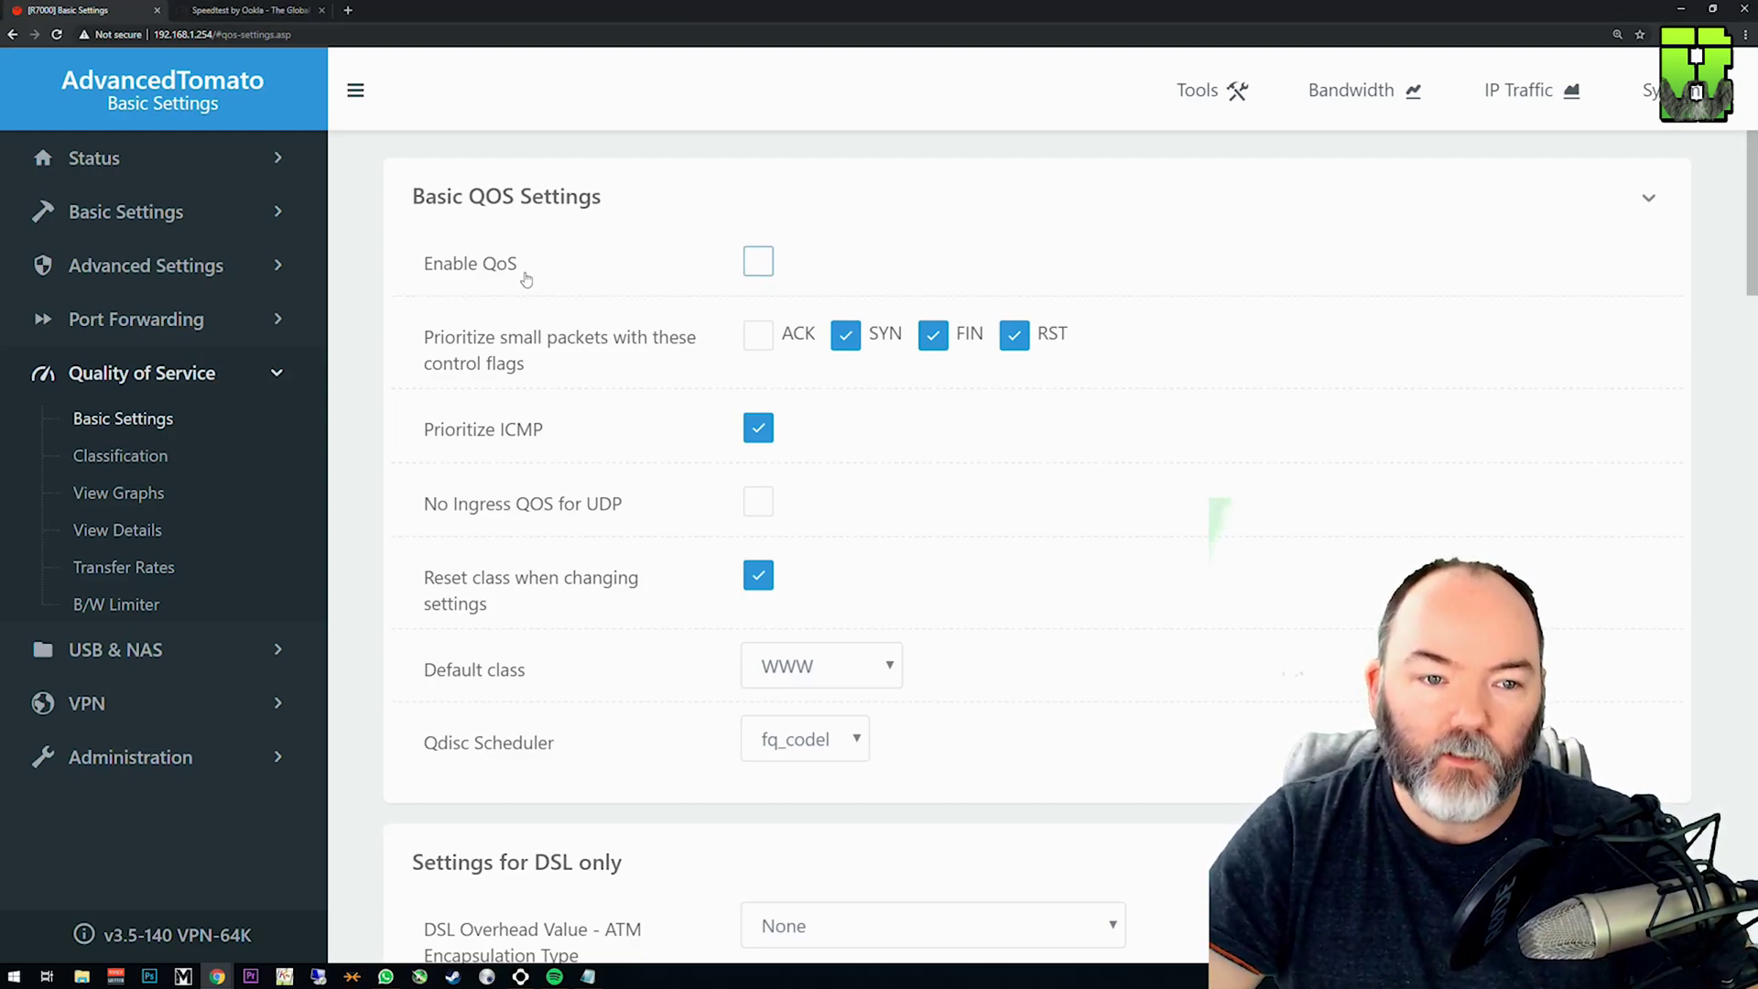
left_click(759, 265)
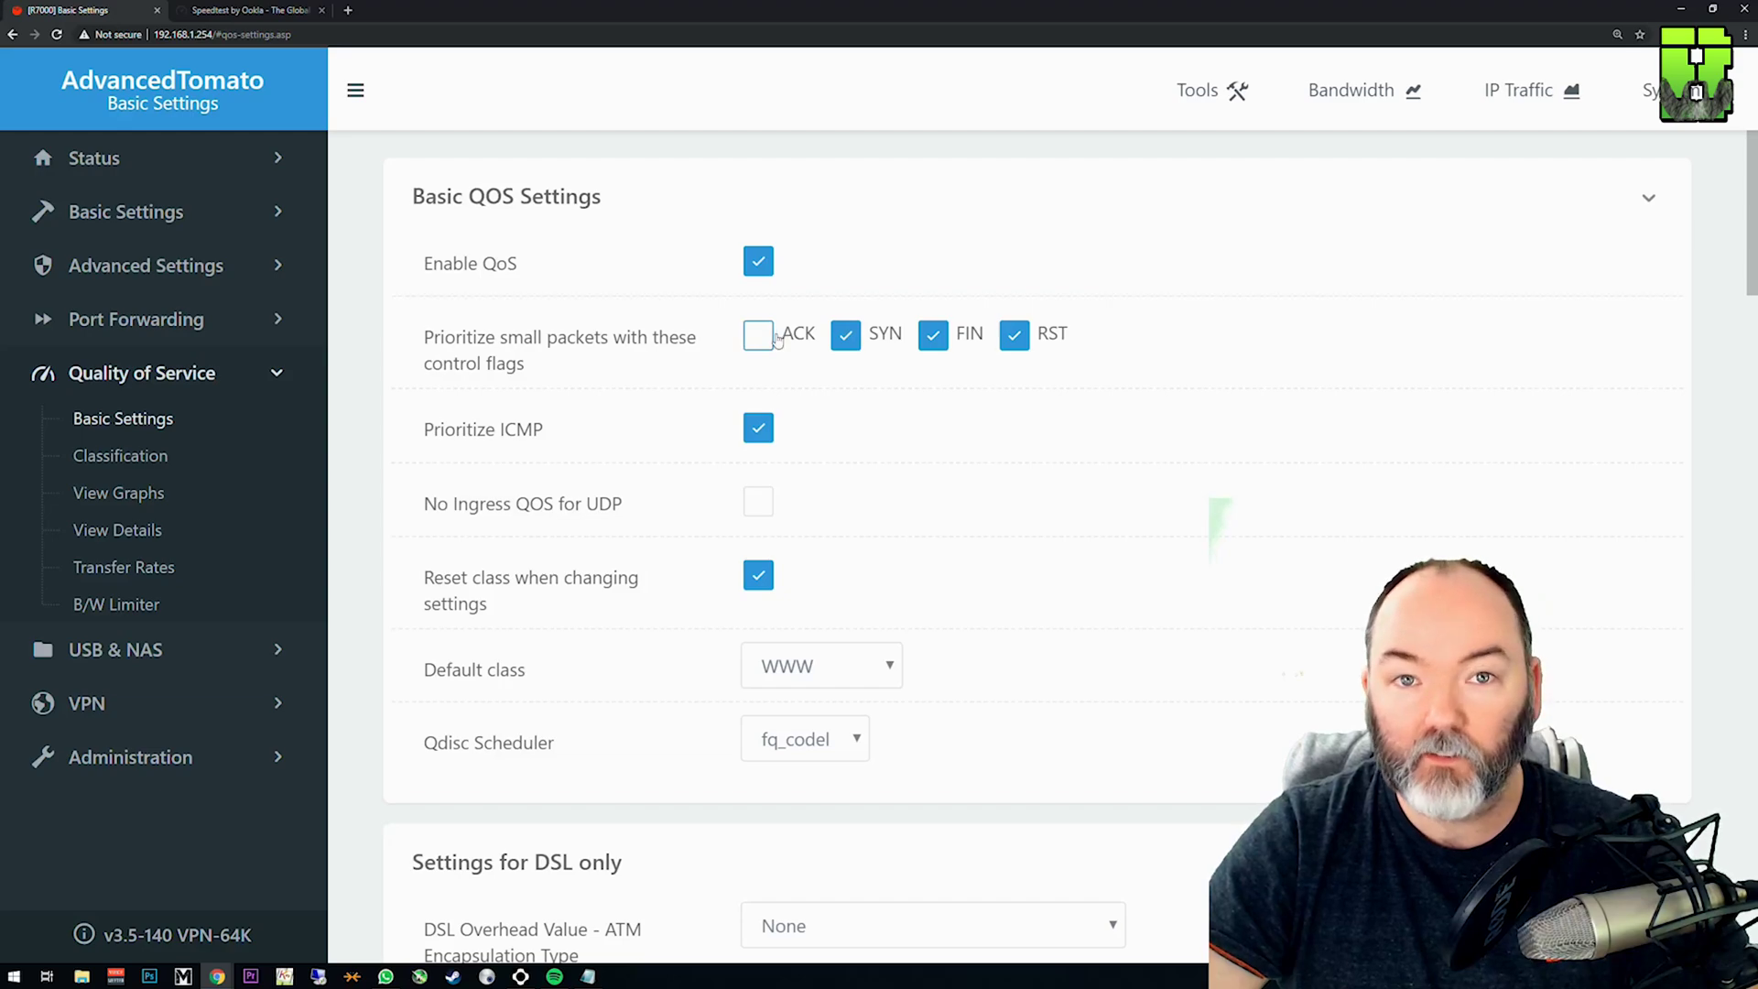
left_click(846, 335)
left_click(933, 336)
left_click(1014, 336)
left_click(758, 335)
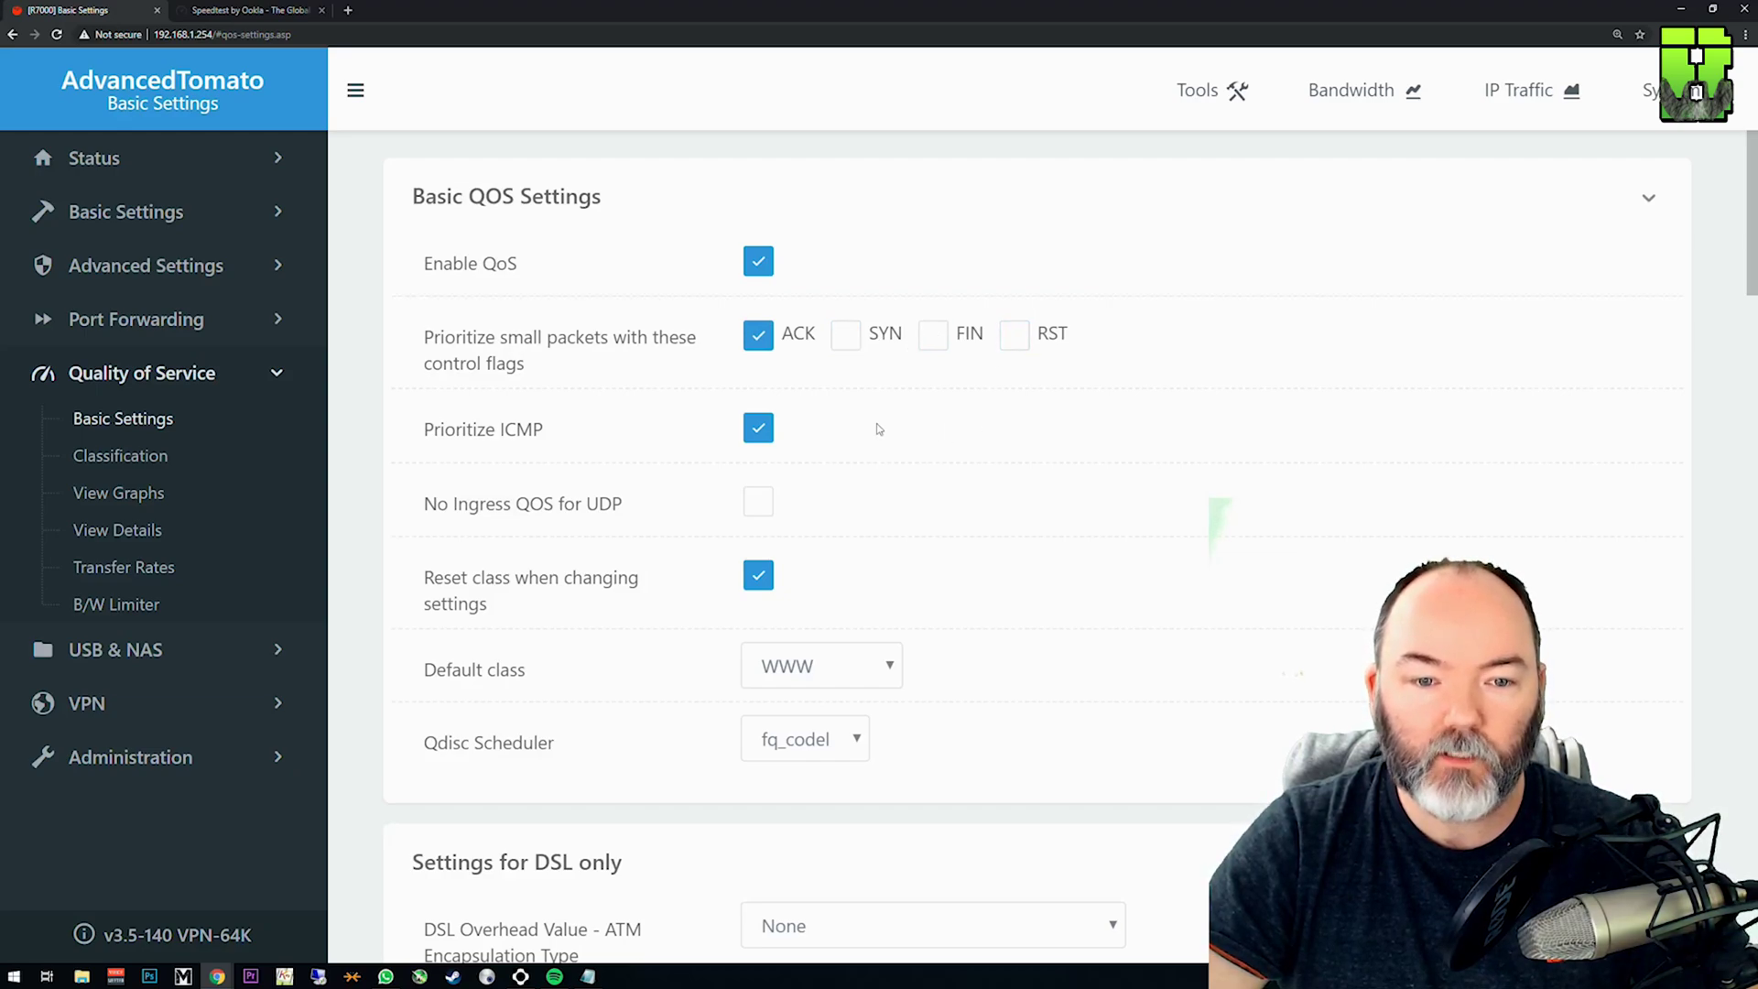
Scroll down to the Default class setting and expand its list of traffic classes.
scroll(879, 430, "down", 1)
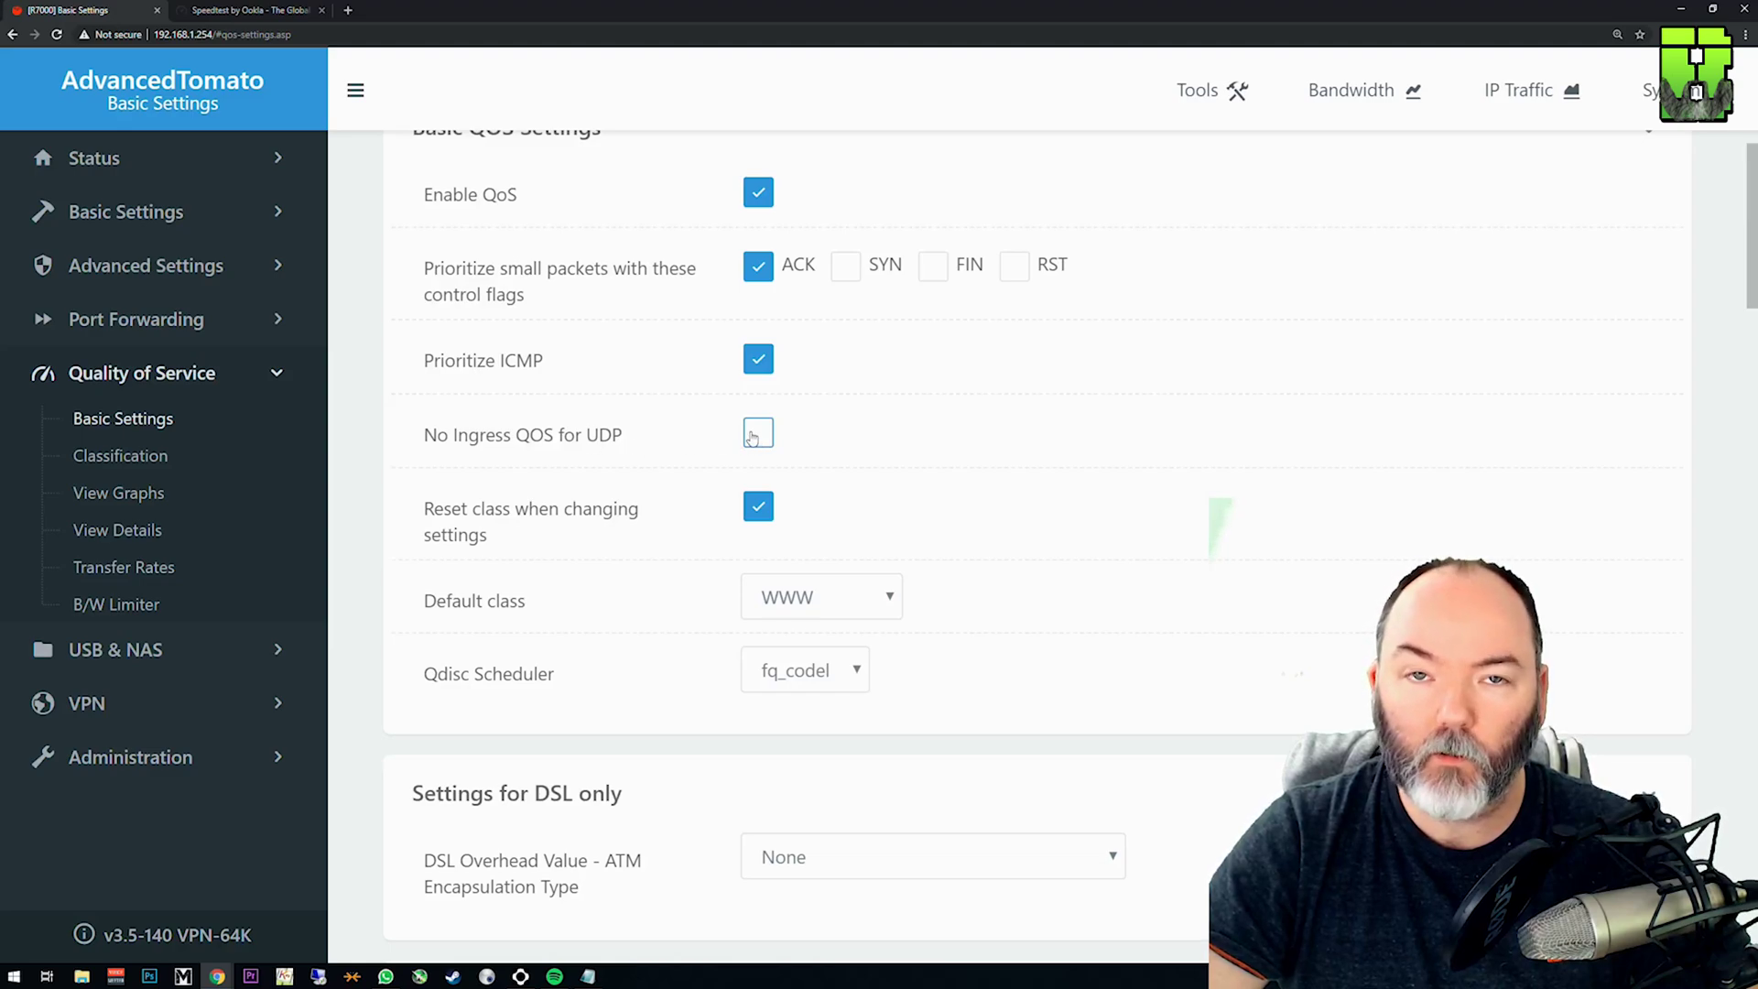
scroll(834, 463, "down", 2)
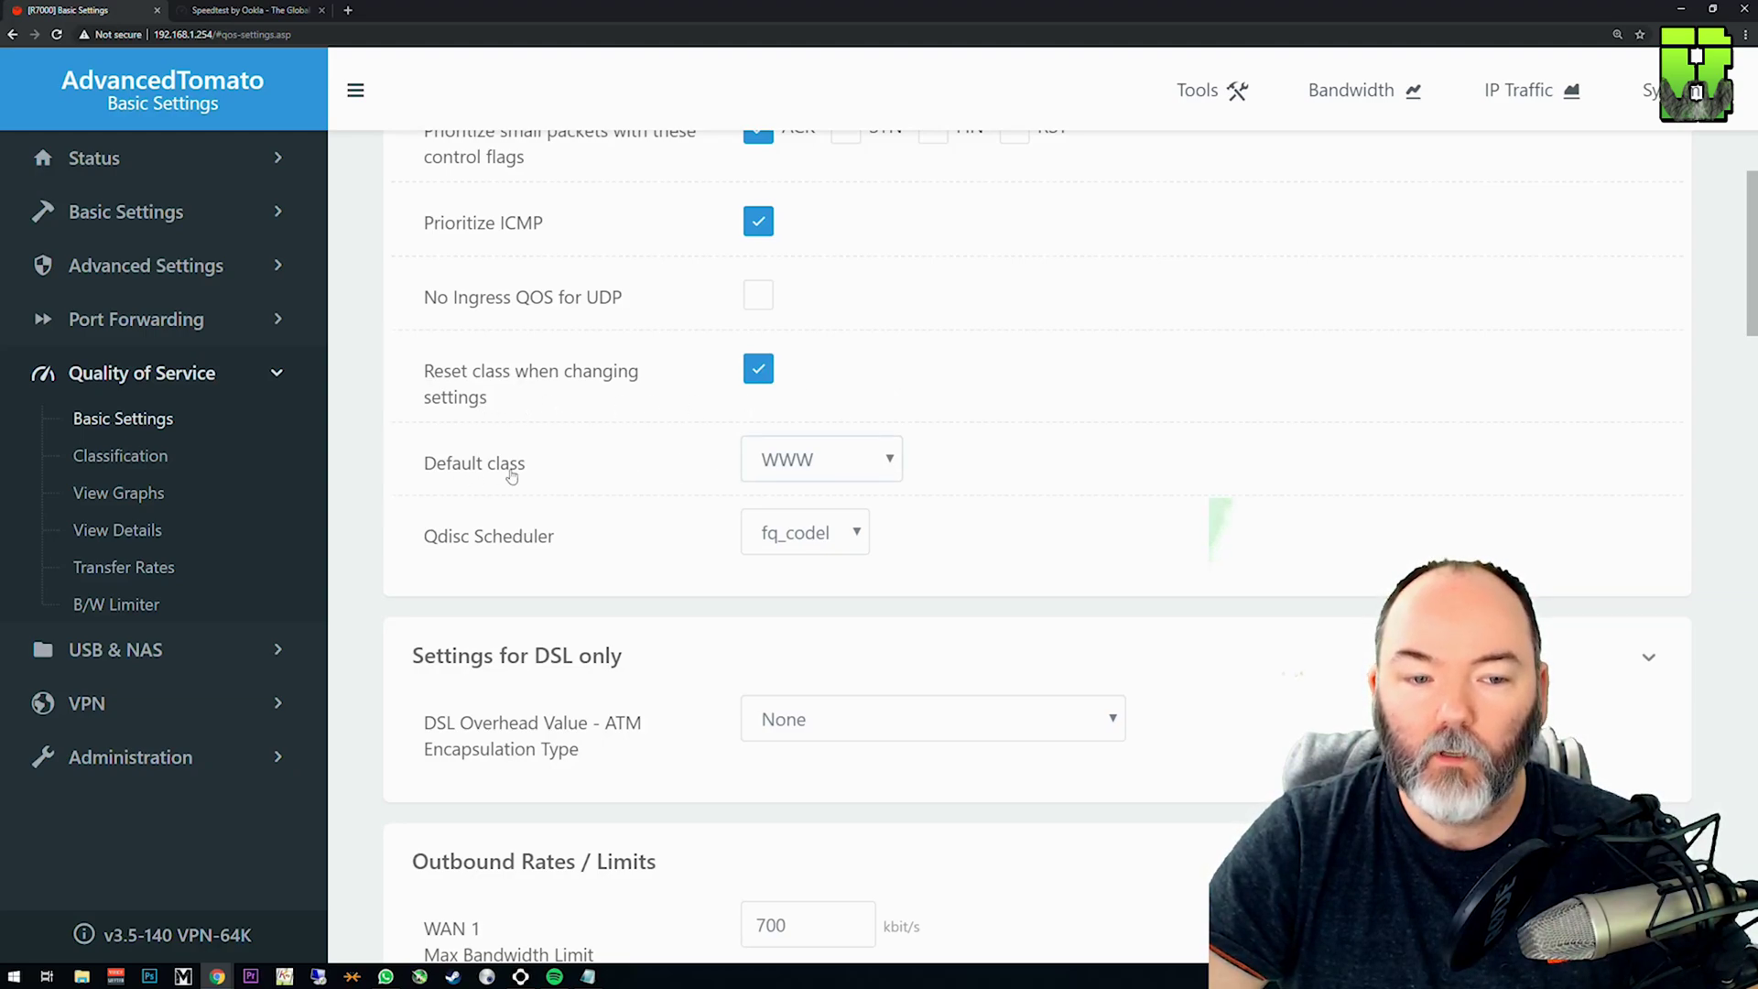
left_click(891, 461)
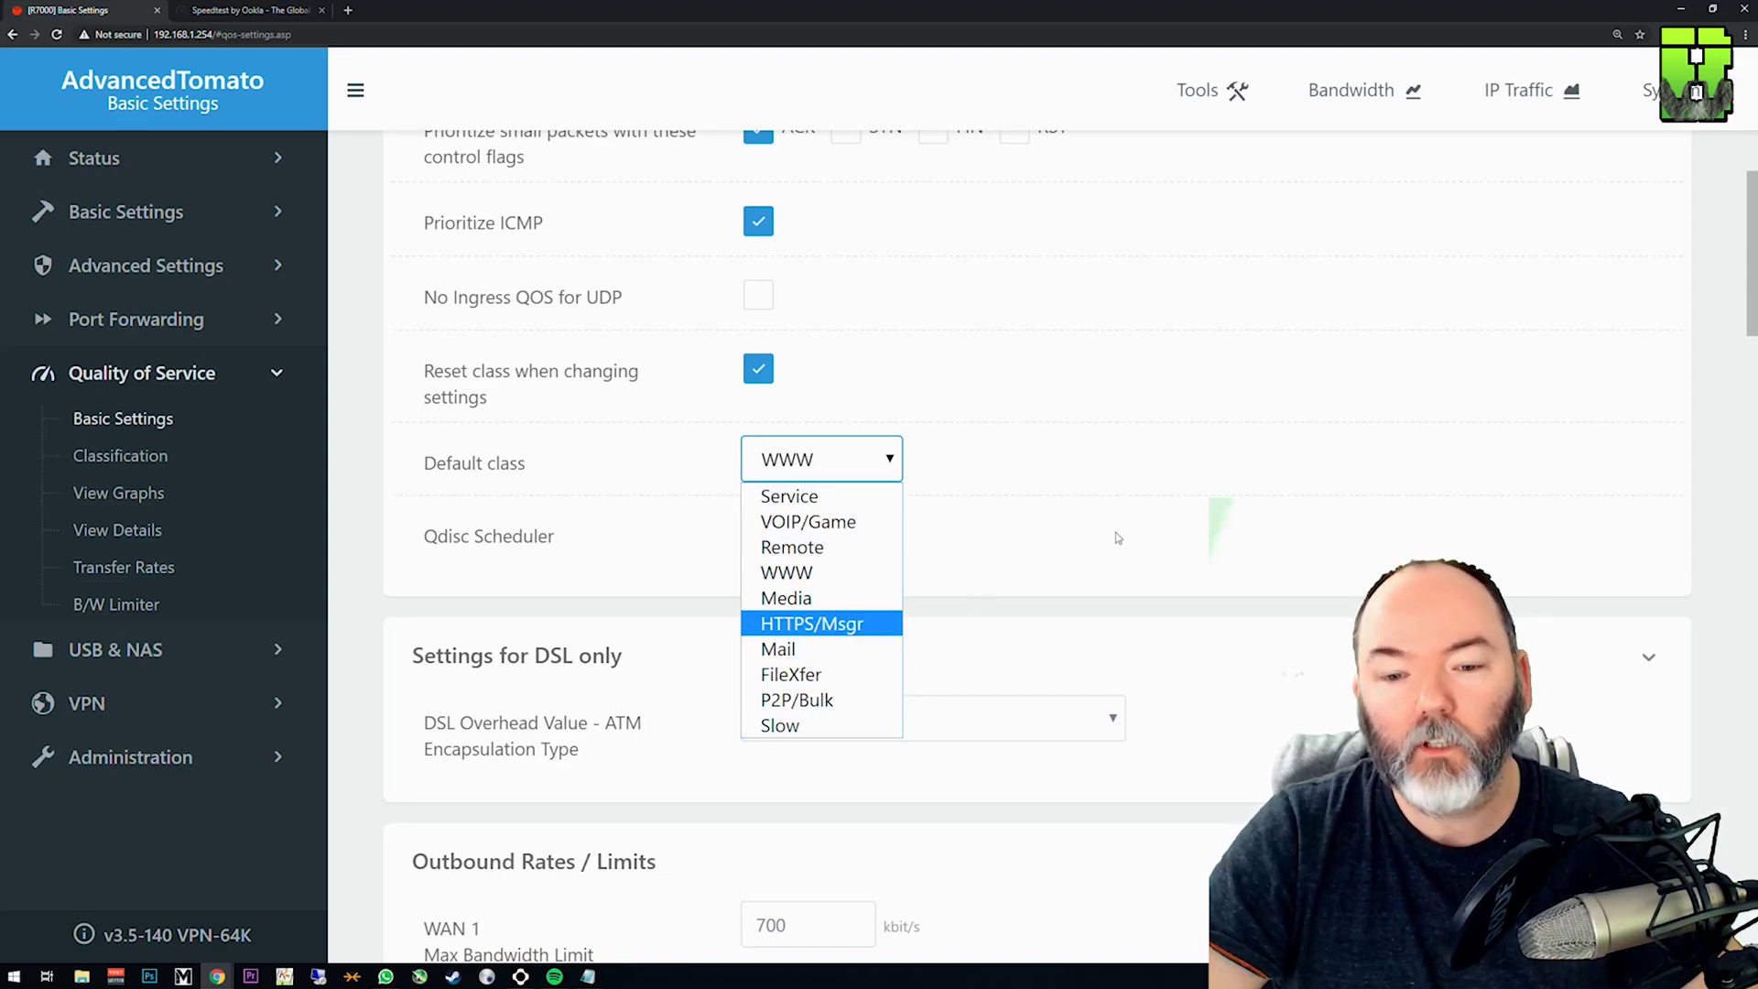
Keep WWW as the default class and fq_codel as the Qdisc Scheduler.
left_click(851, 476)
scroll(1002, 531, "down", 2)
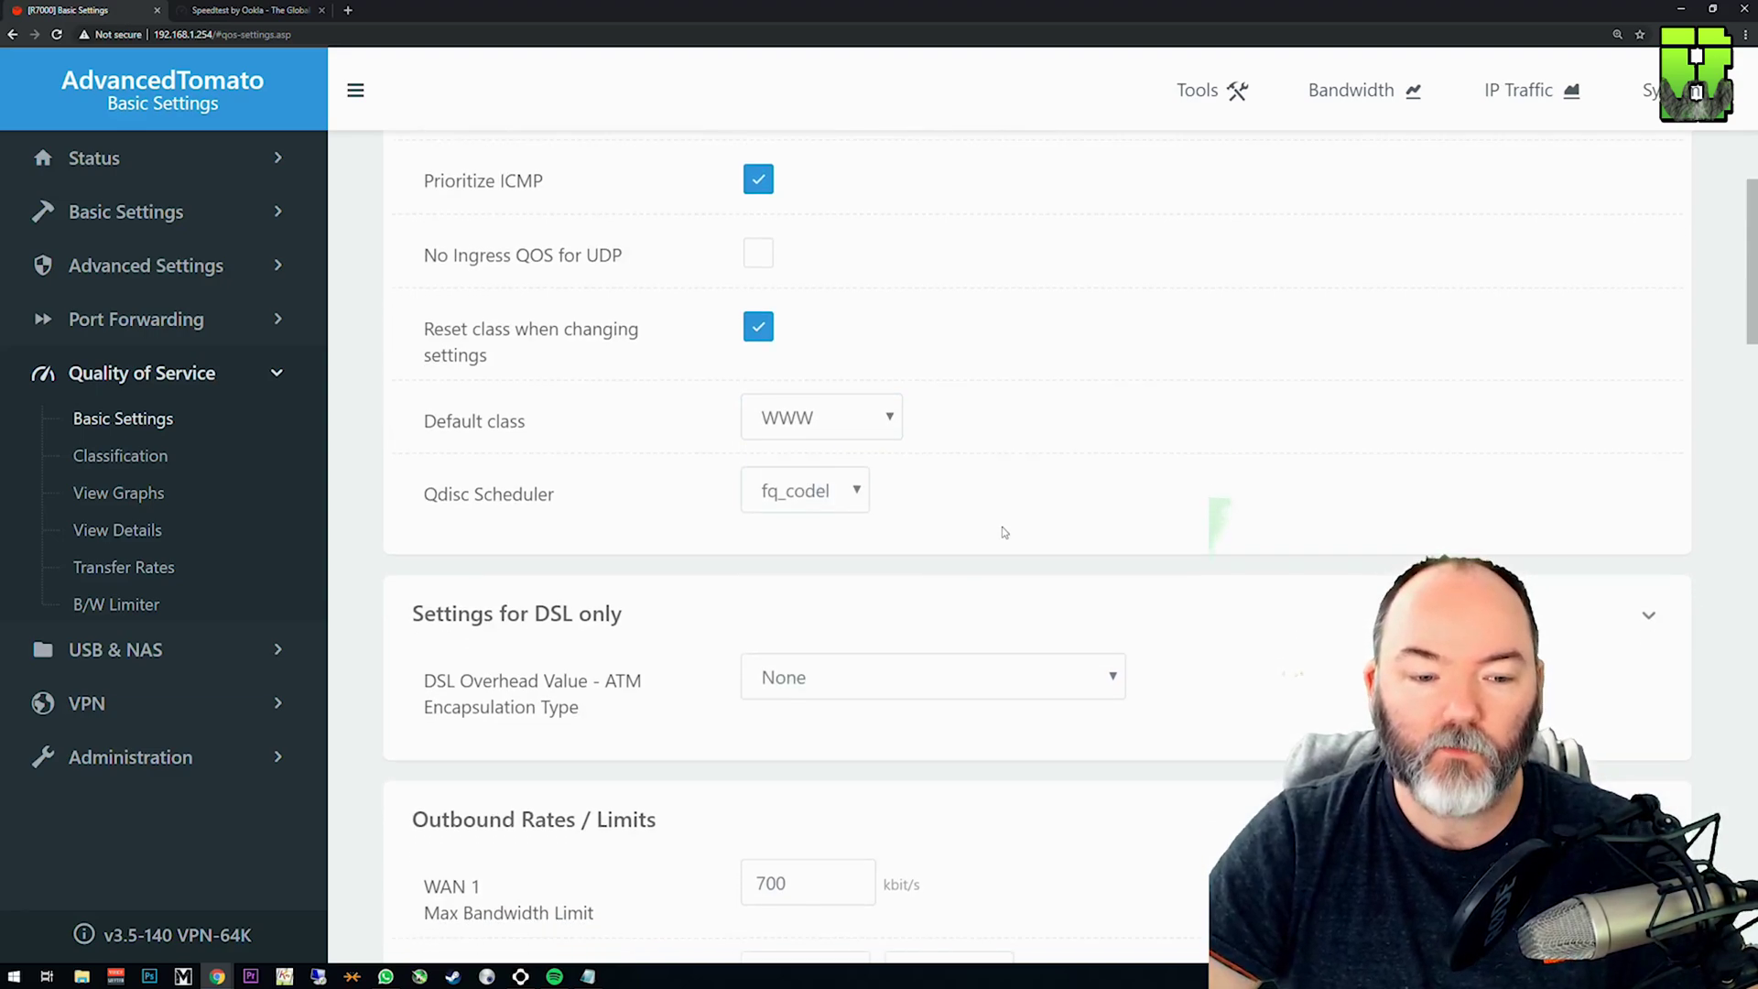
left_click(853, 332)
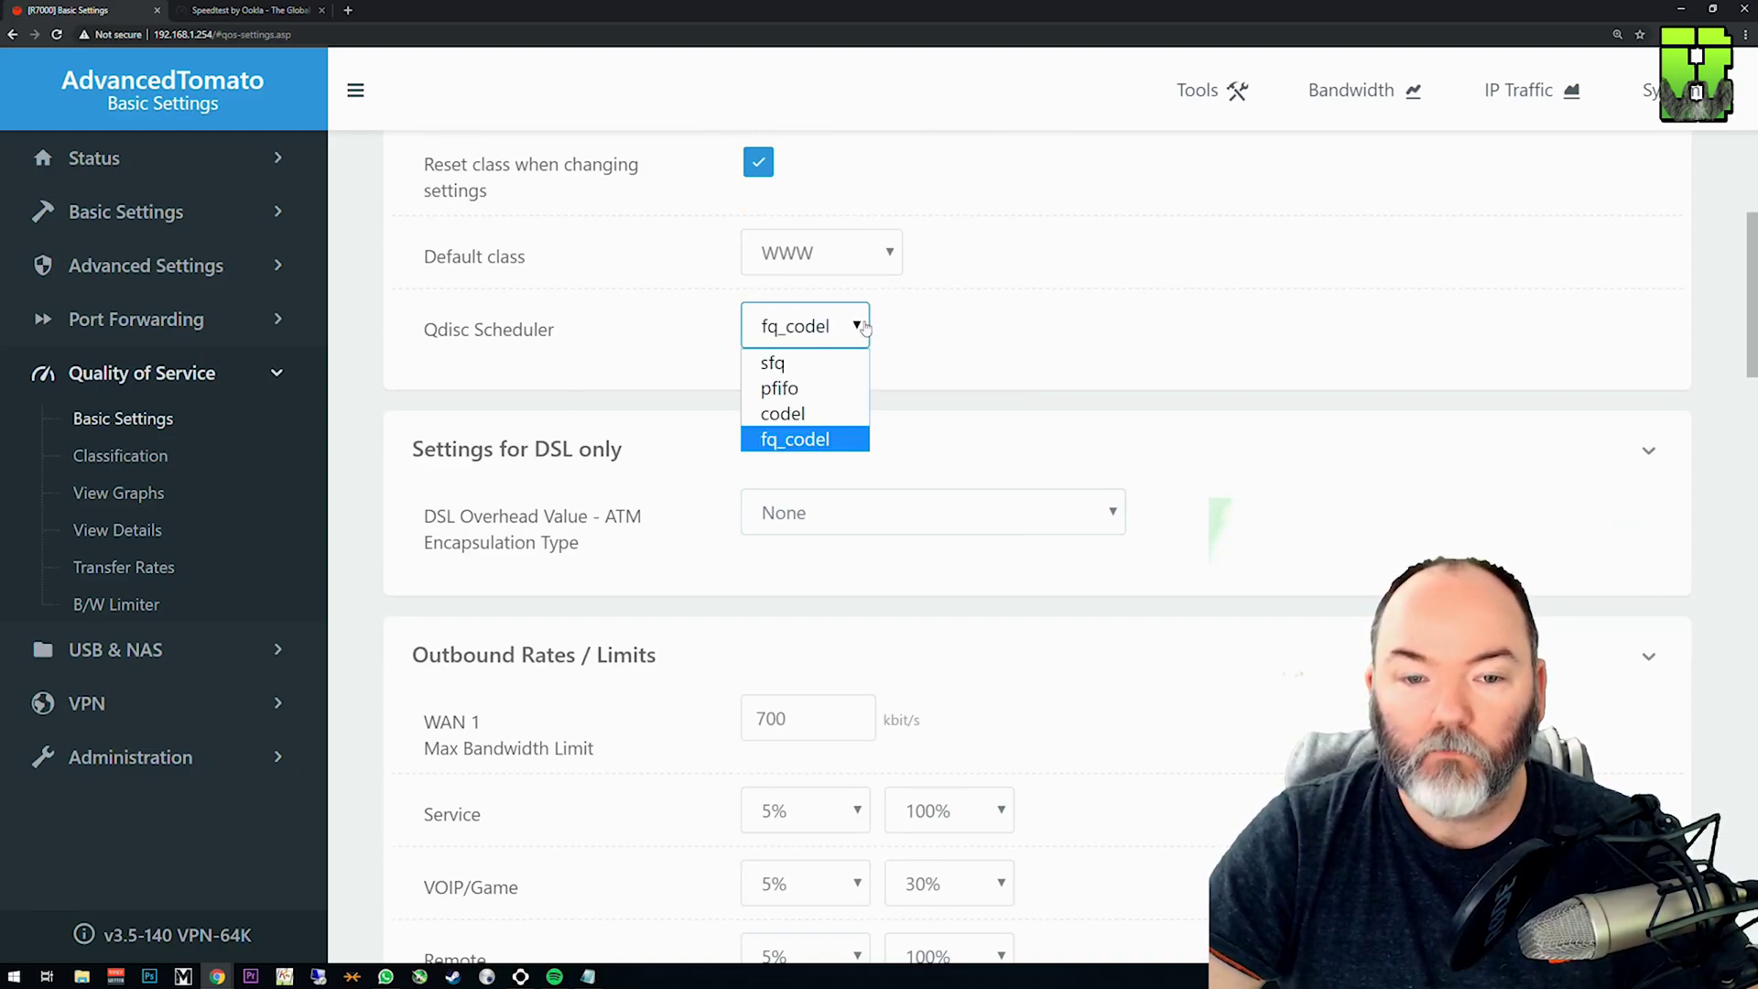
left_click(845, 330)
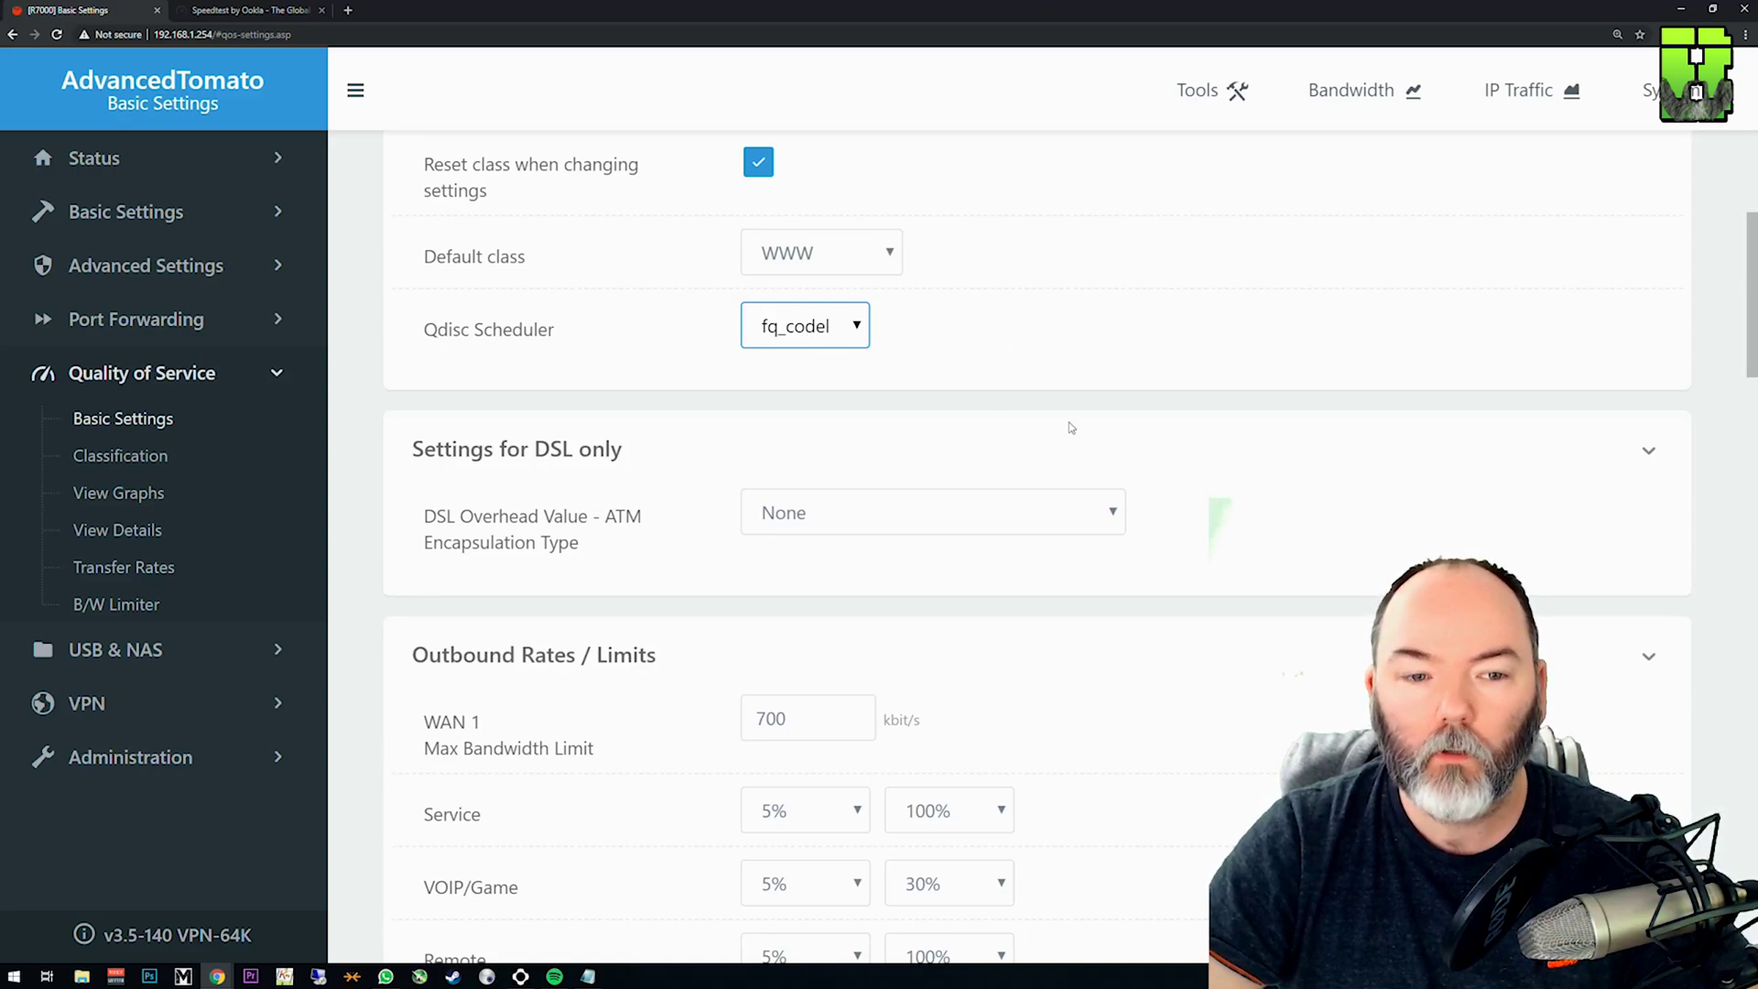
Leave DSL Overhead at None and scroll to Outbound Rates / Limits.
scroll(1068, 424, "down", 3)
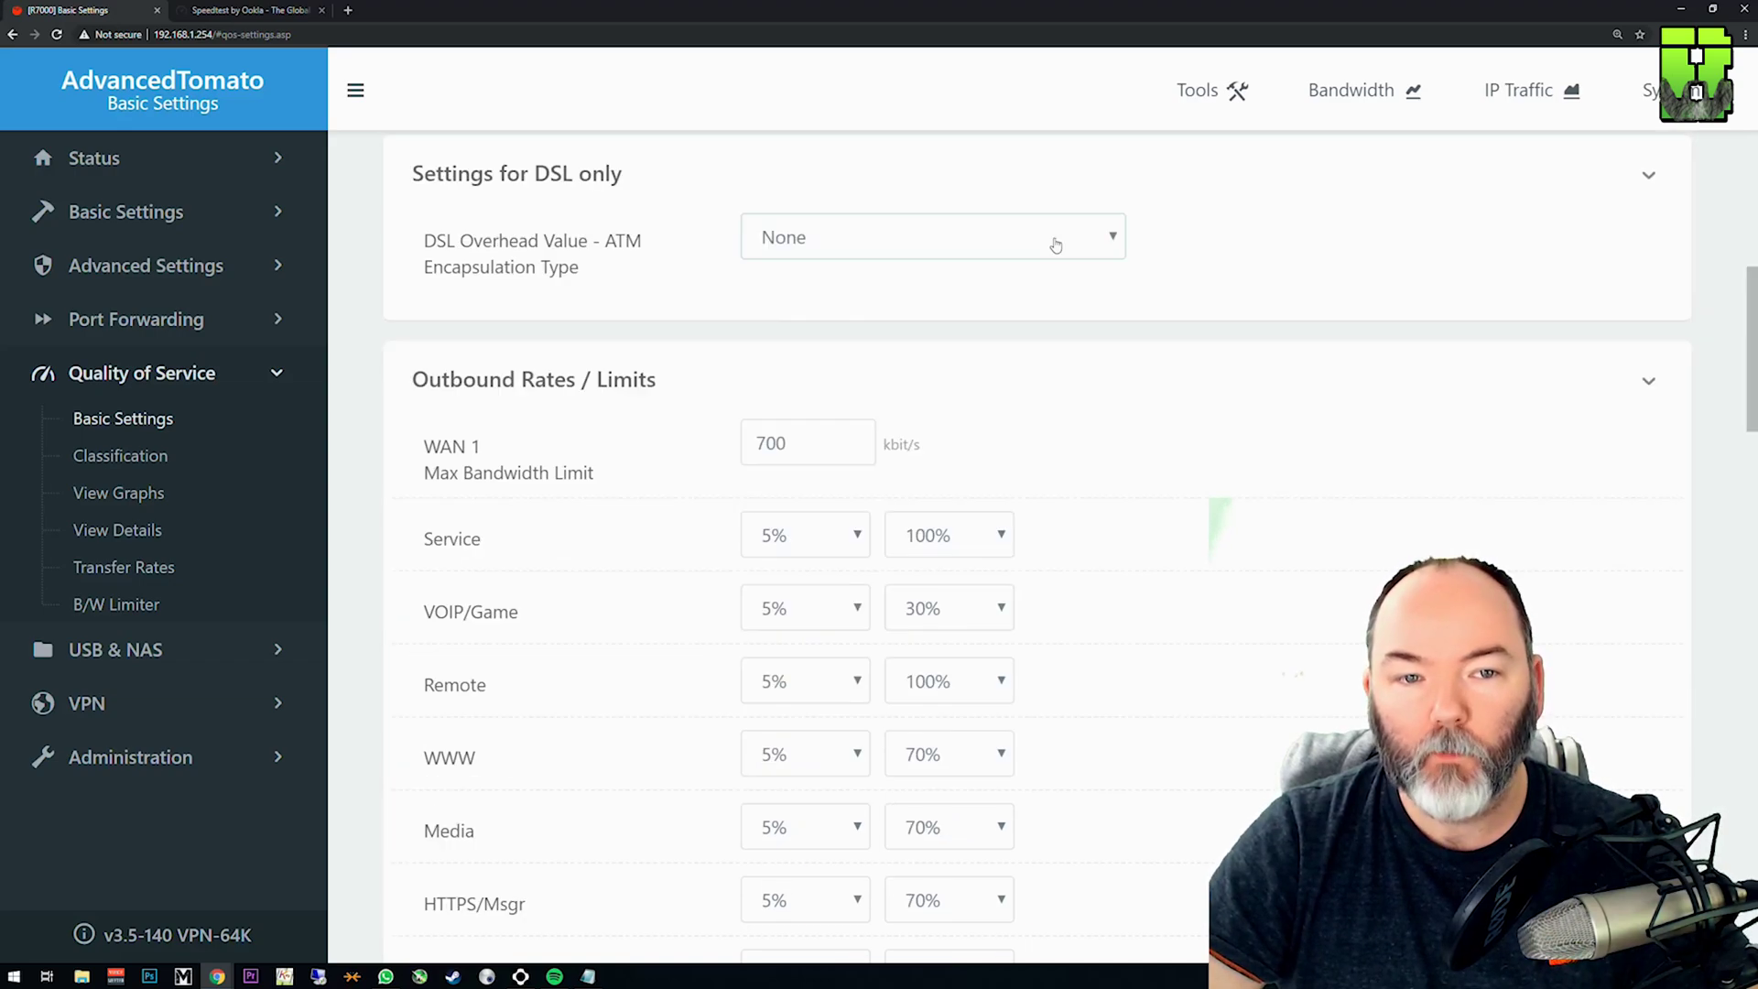
left_click(1107, 237)
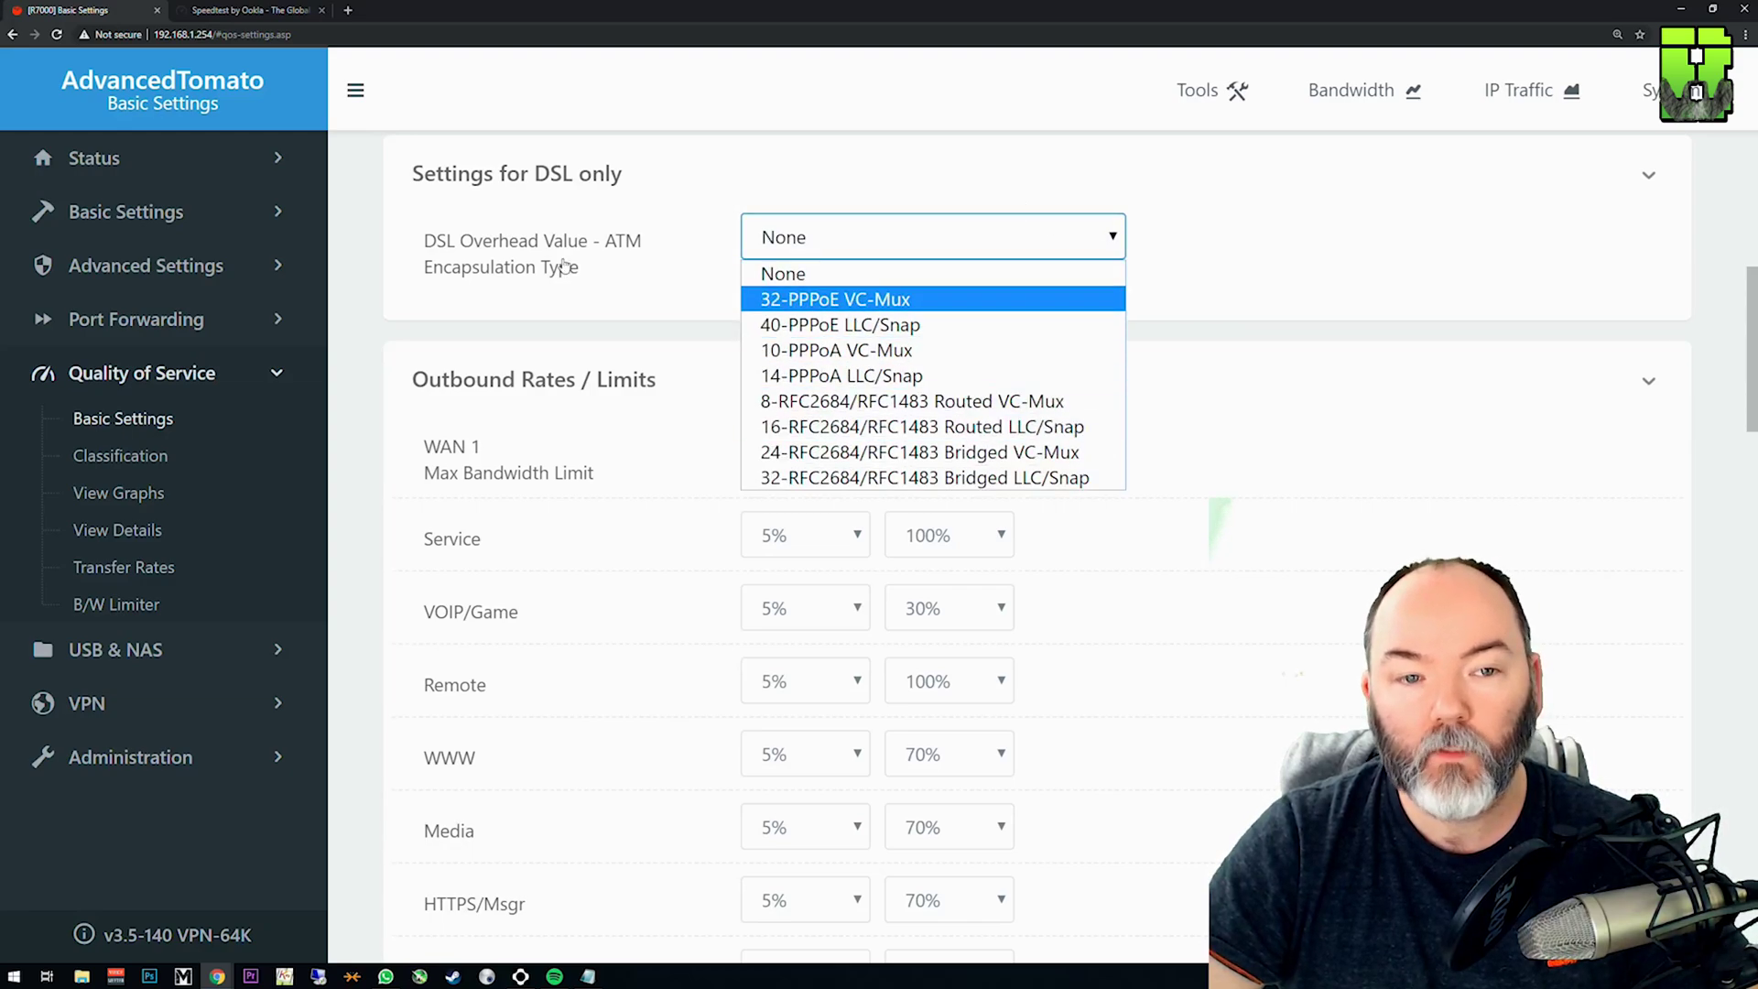
left_click(1110, 237)
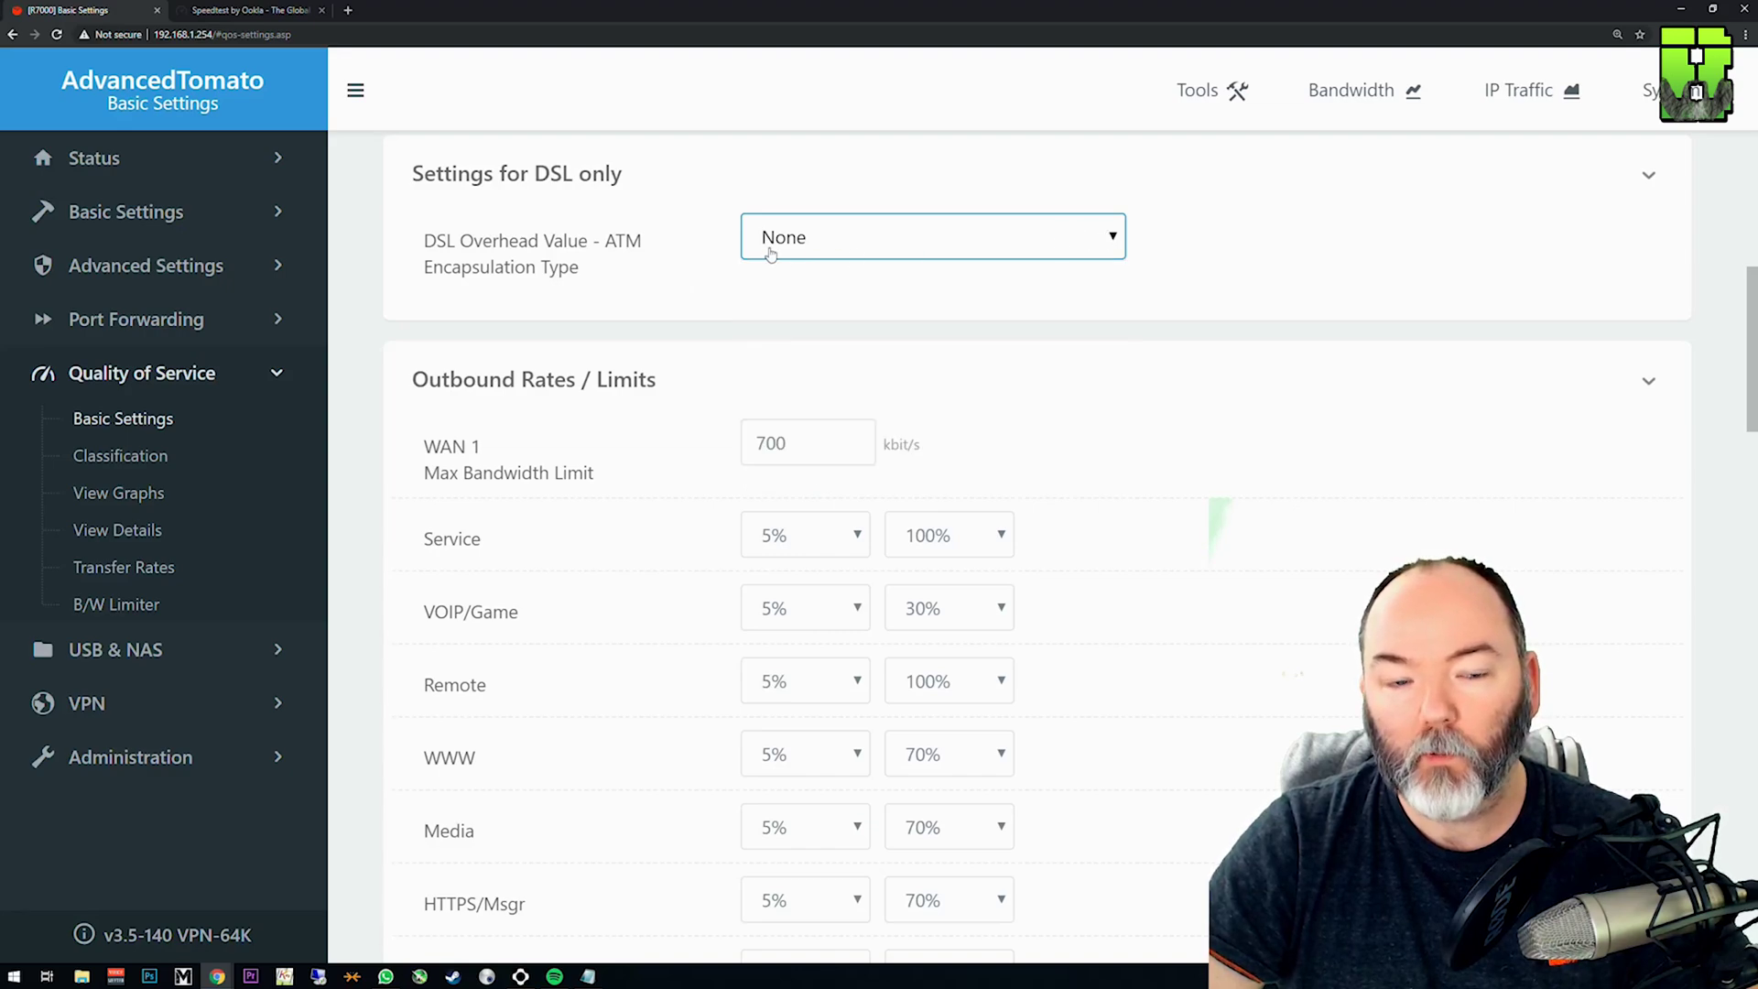
scroll(1048, 361, "down", 2)
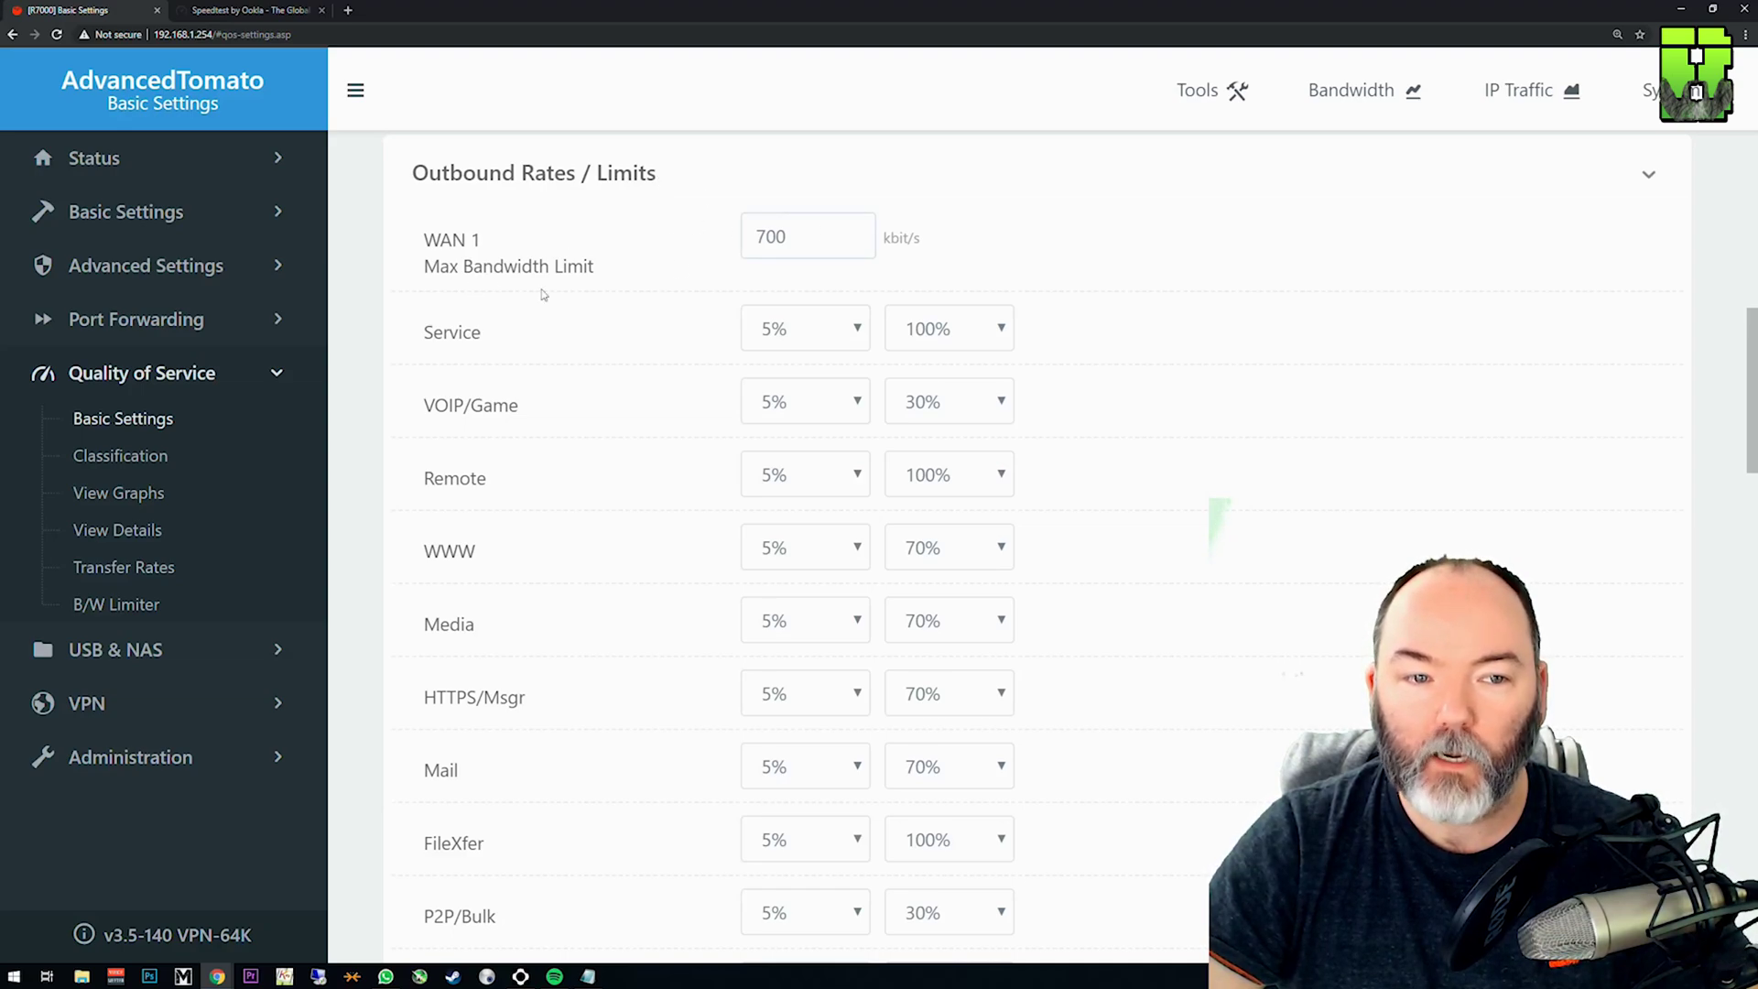
Run a Speedtest (375.52 Mbps down, 21.06 Mbps up) and go back to the router's QoS page.
left_click(211, 11)
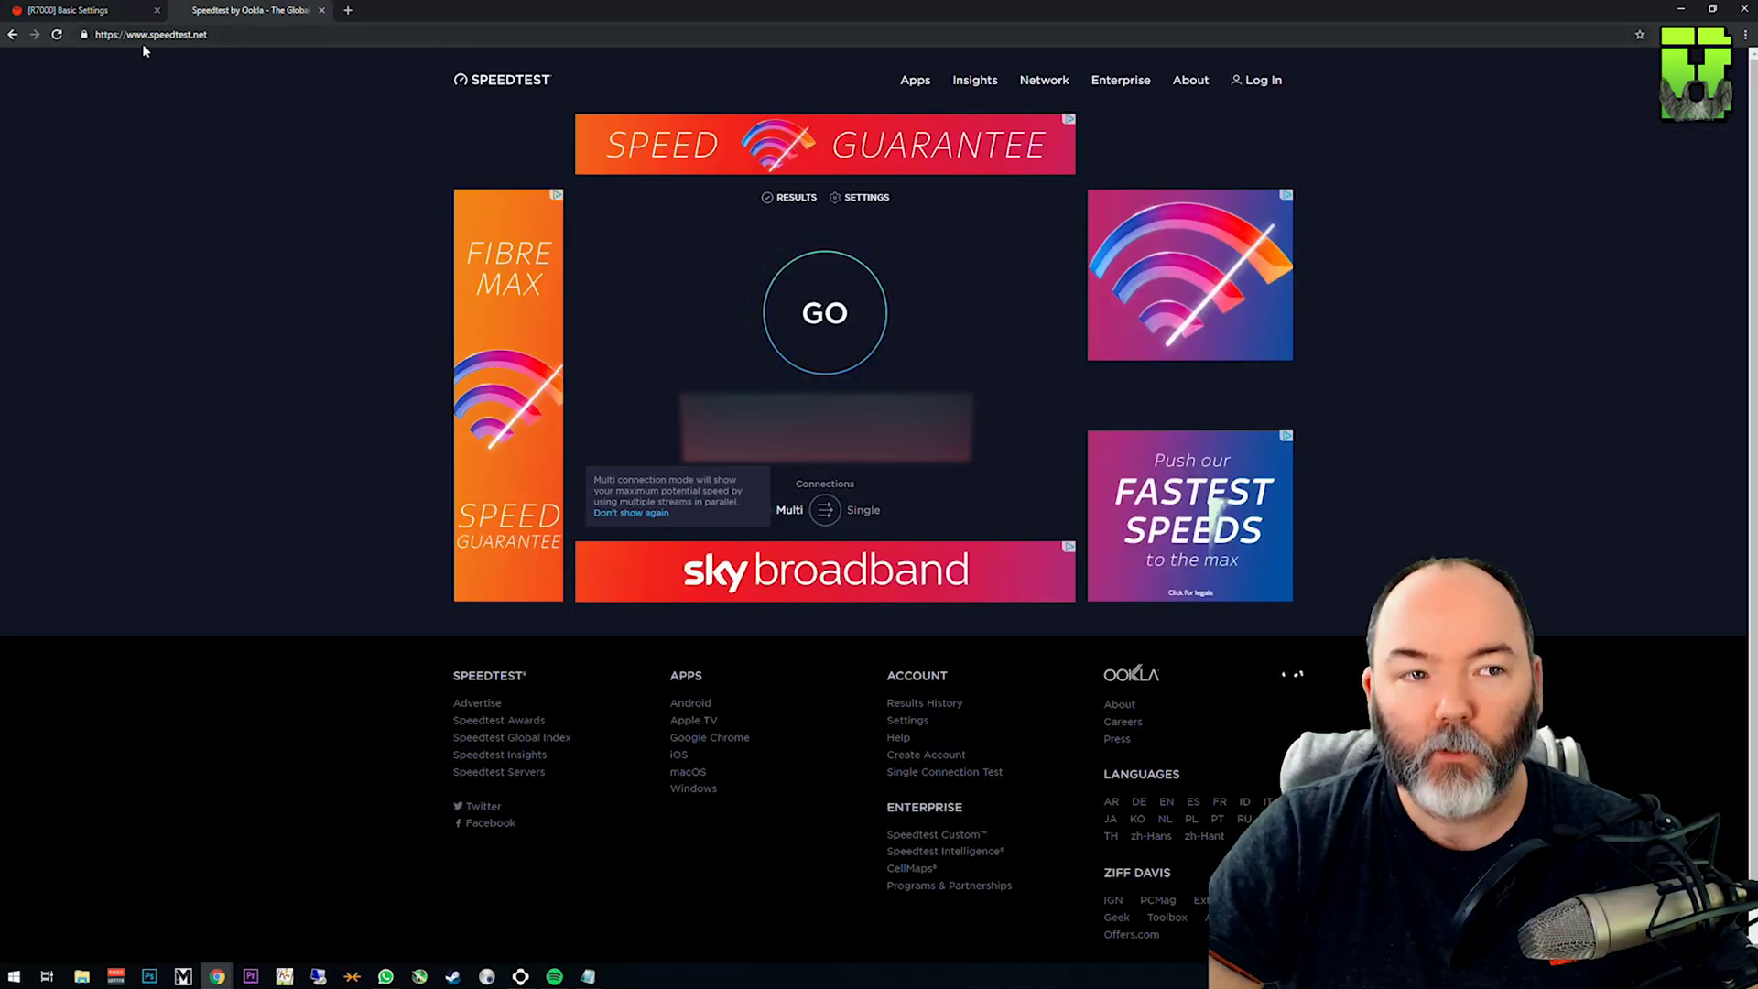
left_click(280, 40)
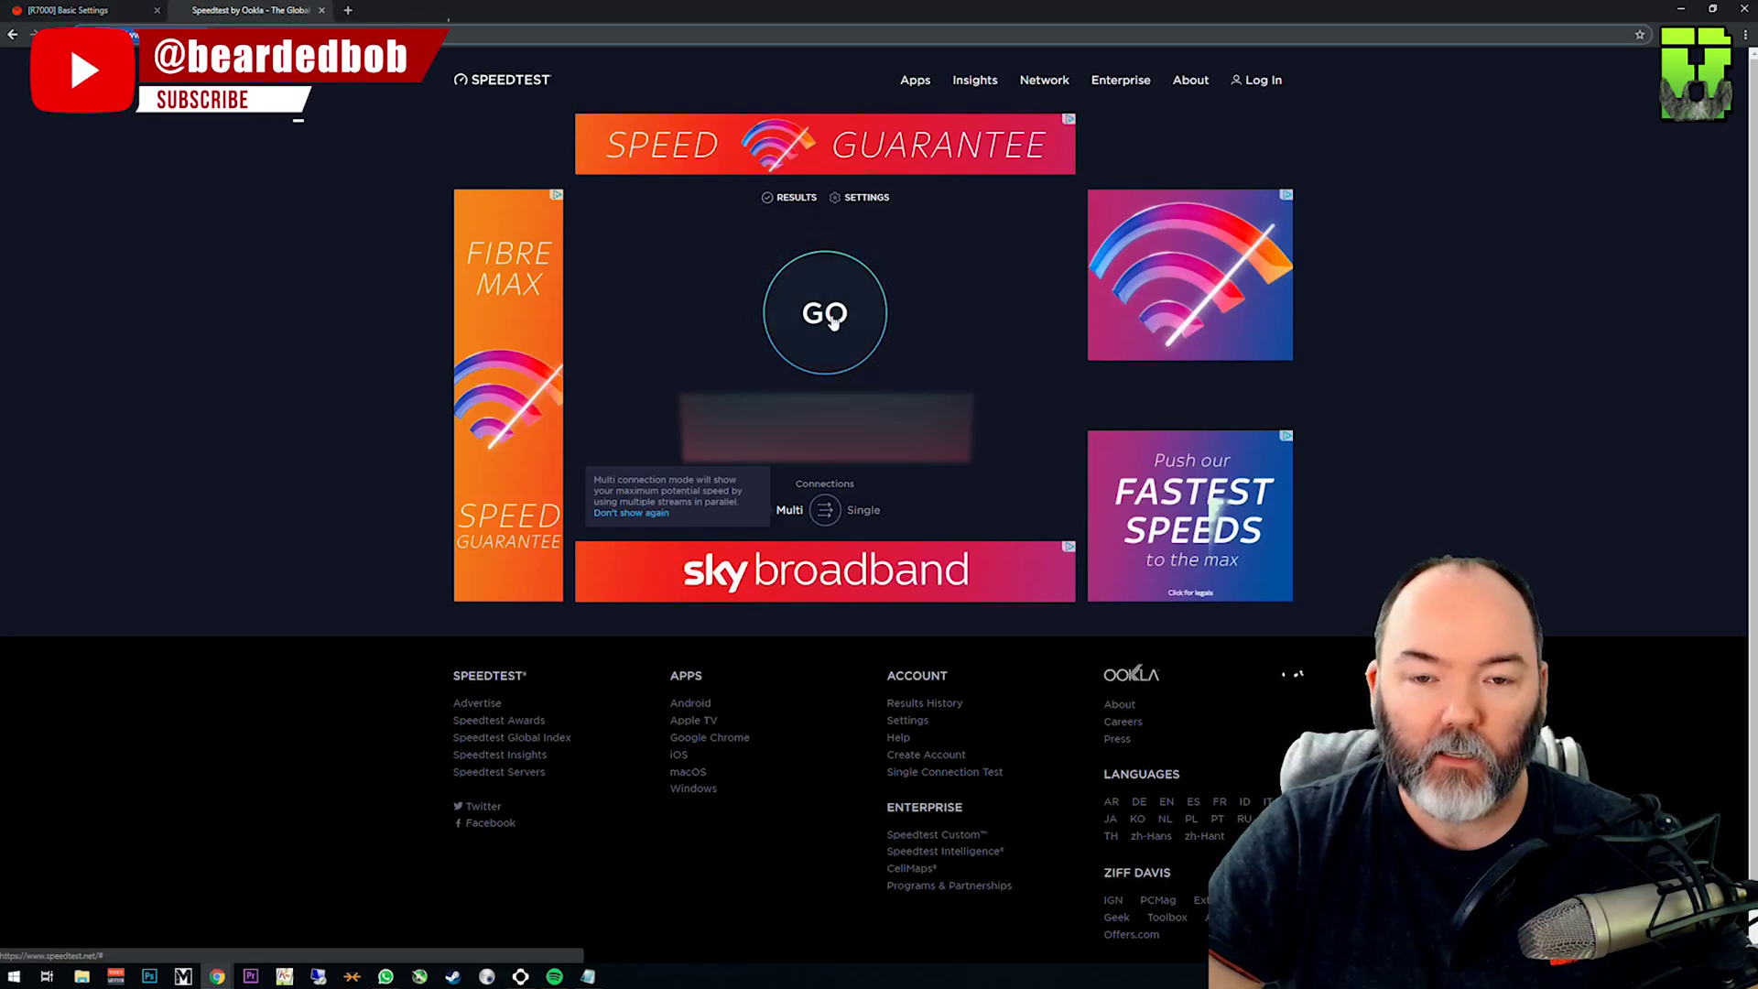
left_click(825, 314)
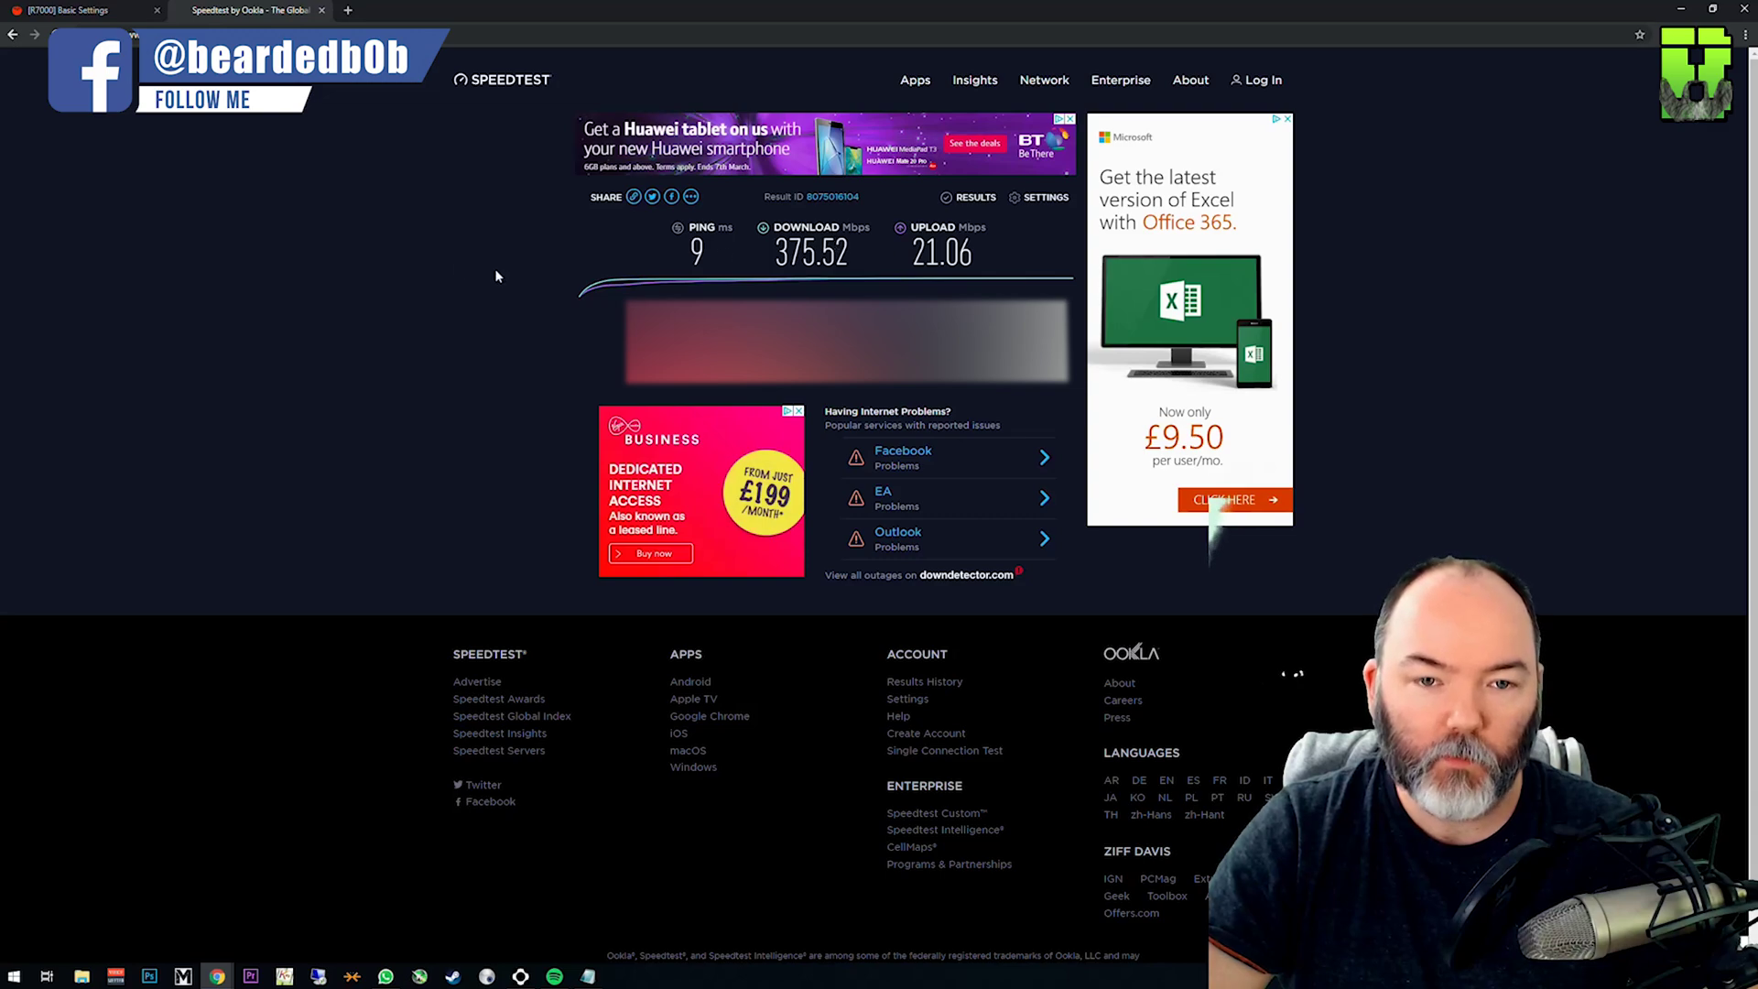
left_click(76, 12)
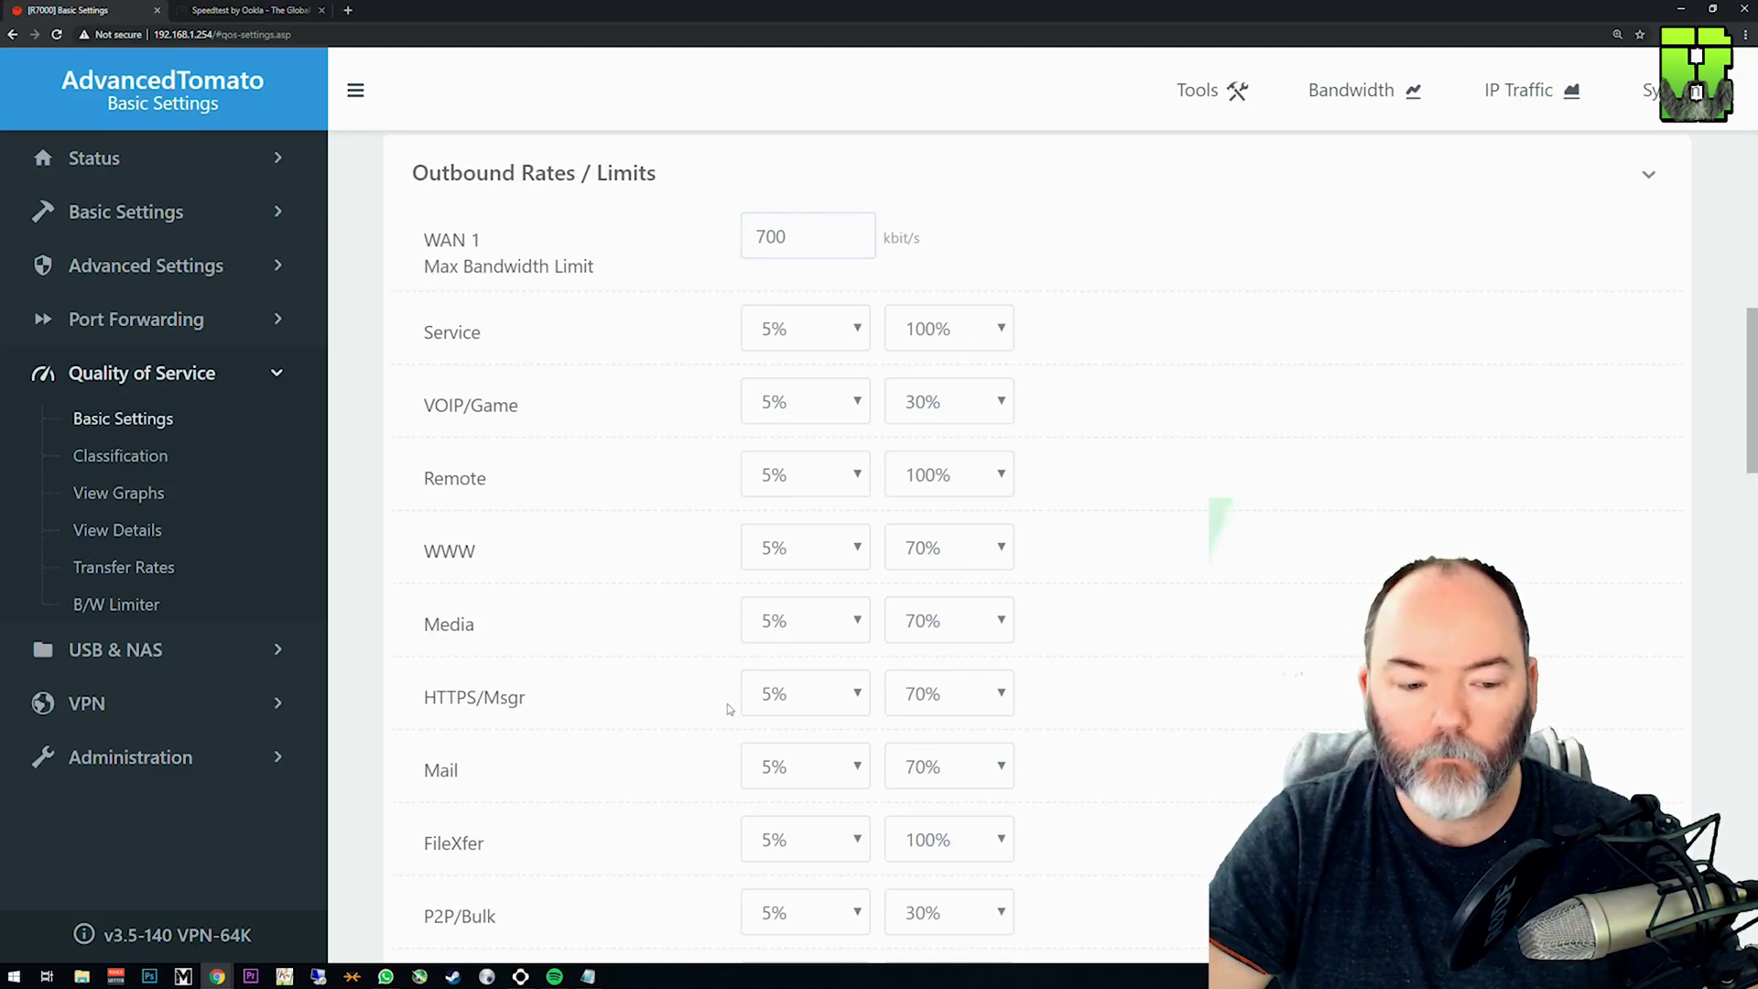
Launch Calculator and multiply 21 by 1024 to get 21504.
key("super")
type("calc")
key("Return")
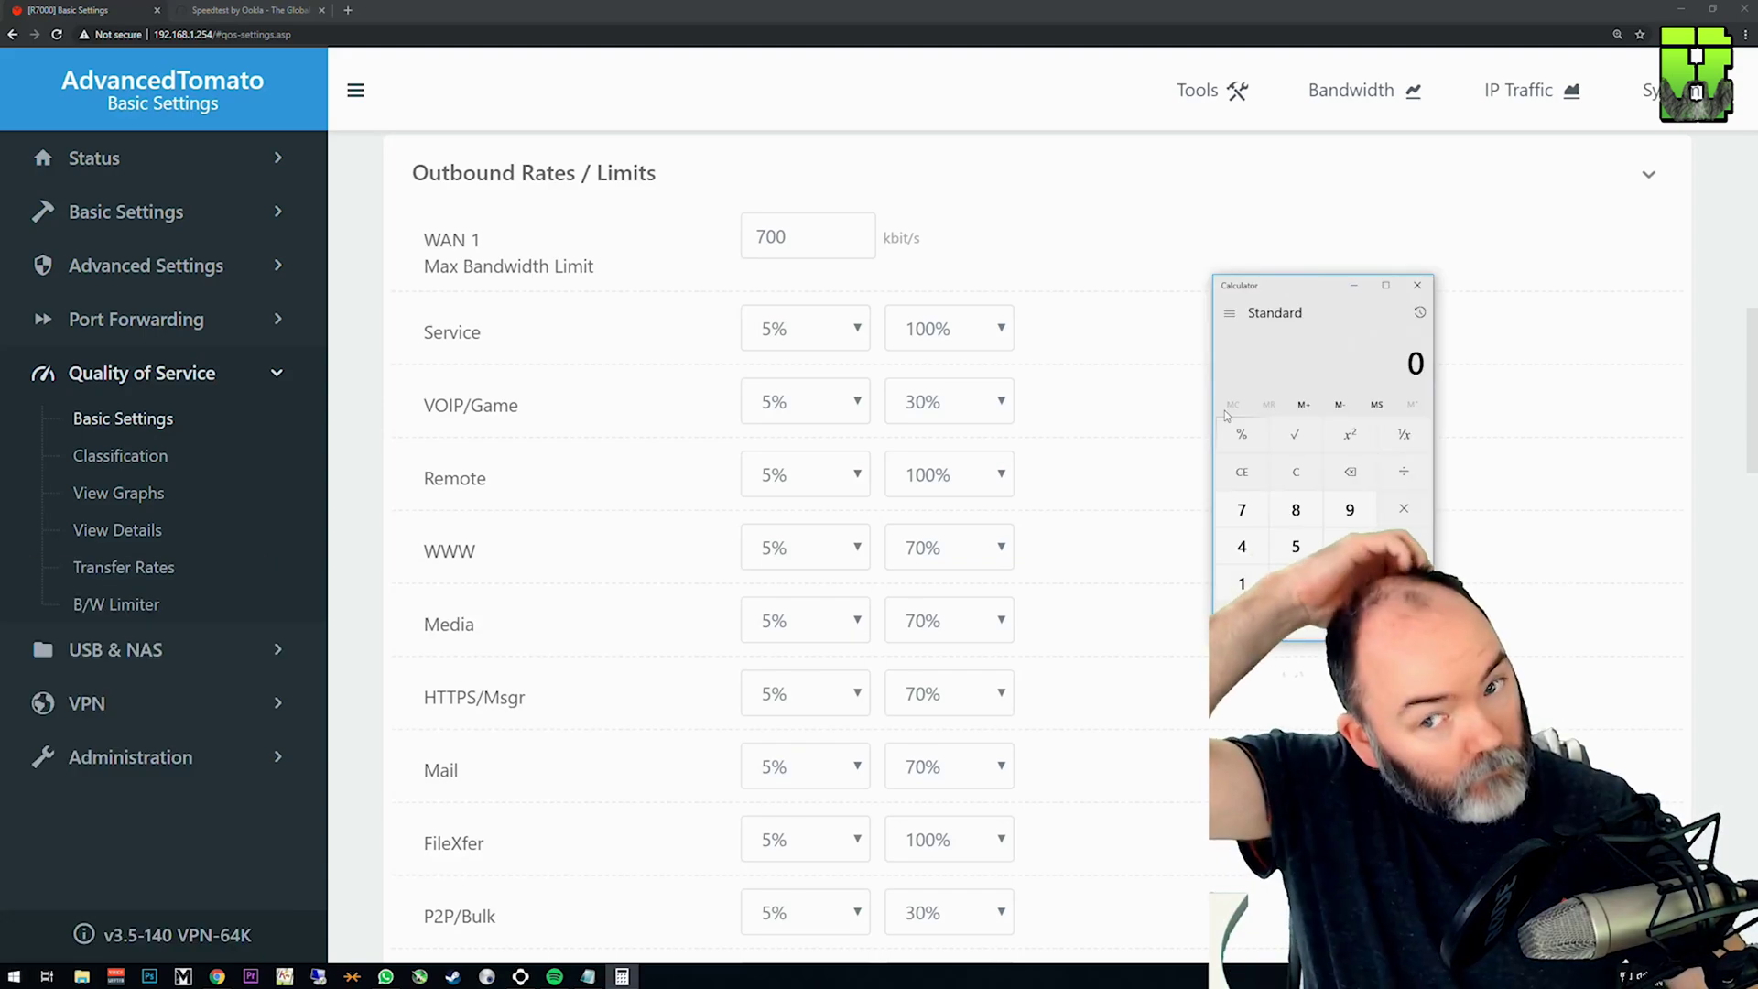
type("21")
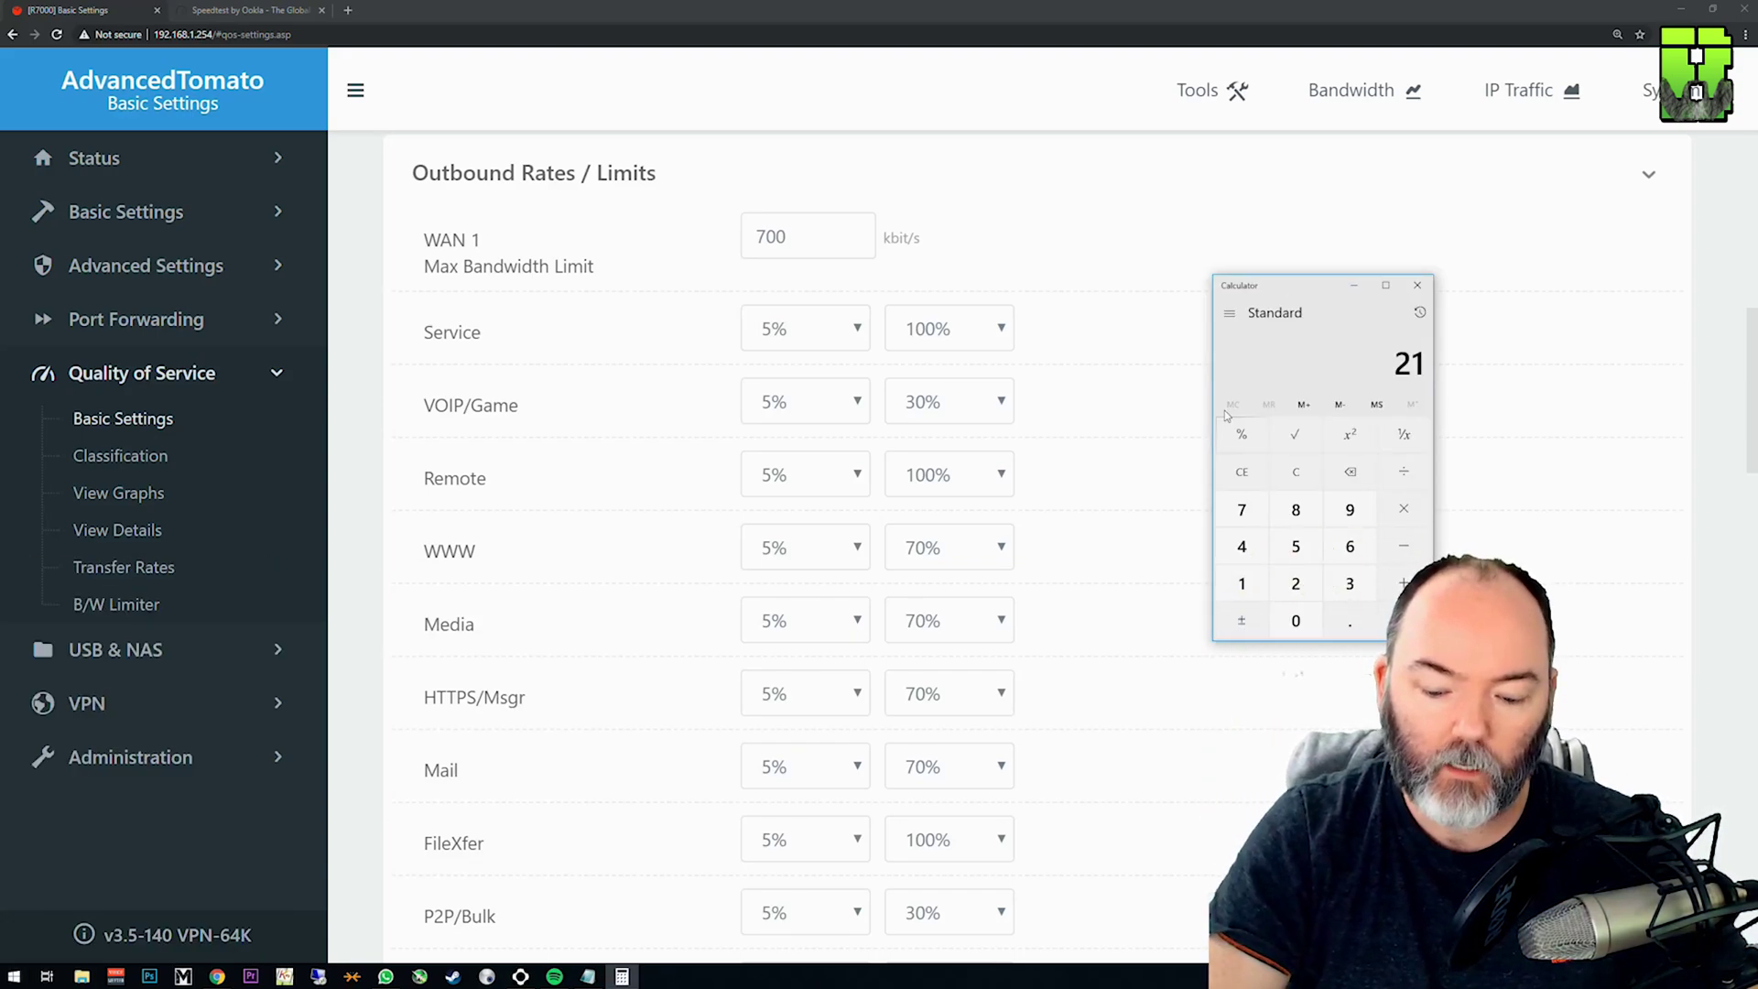
type("1024")
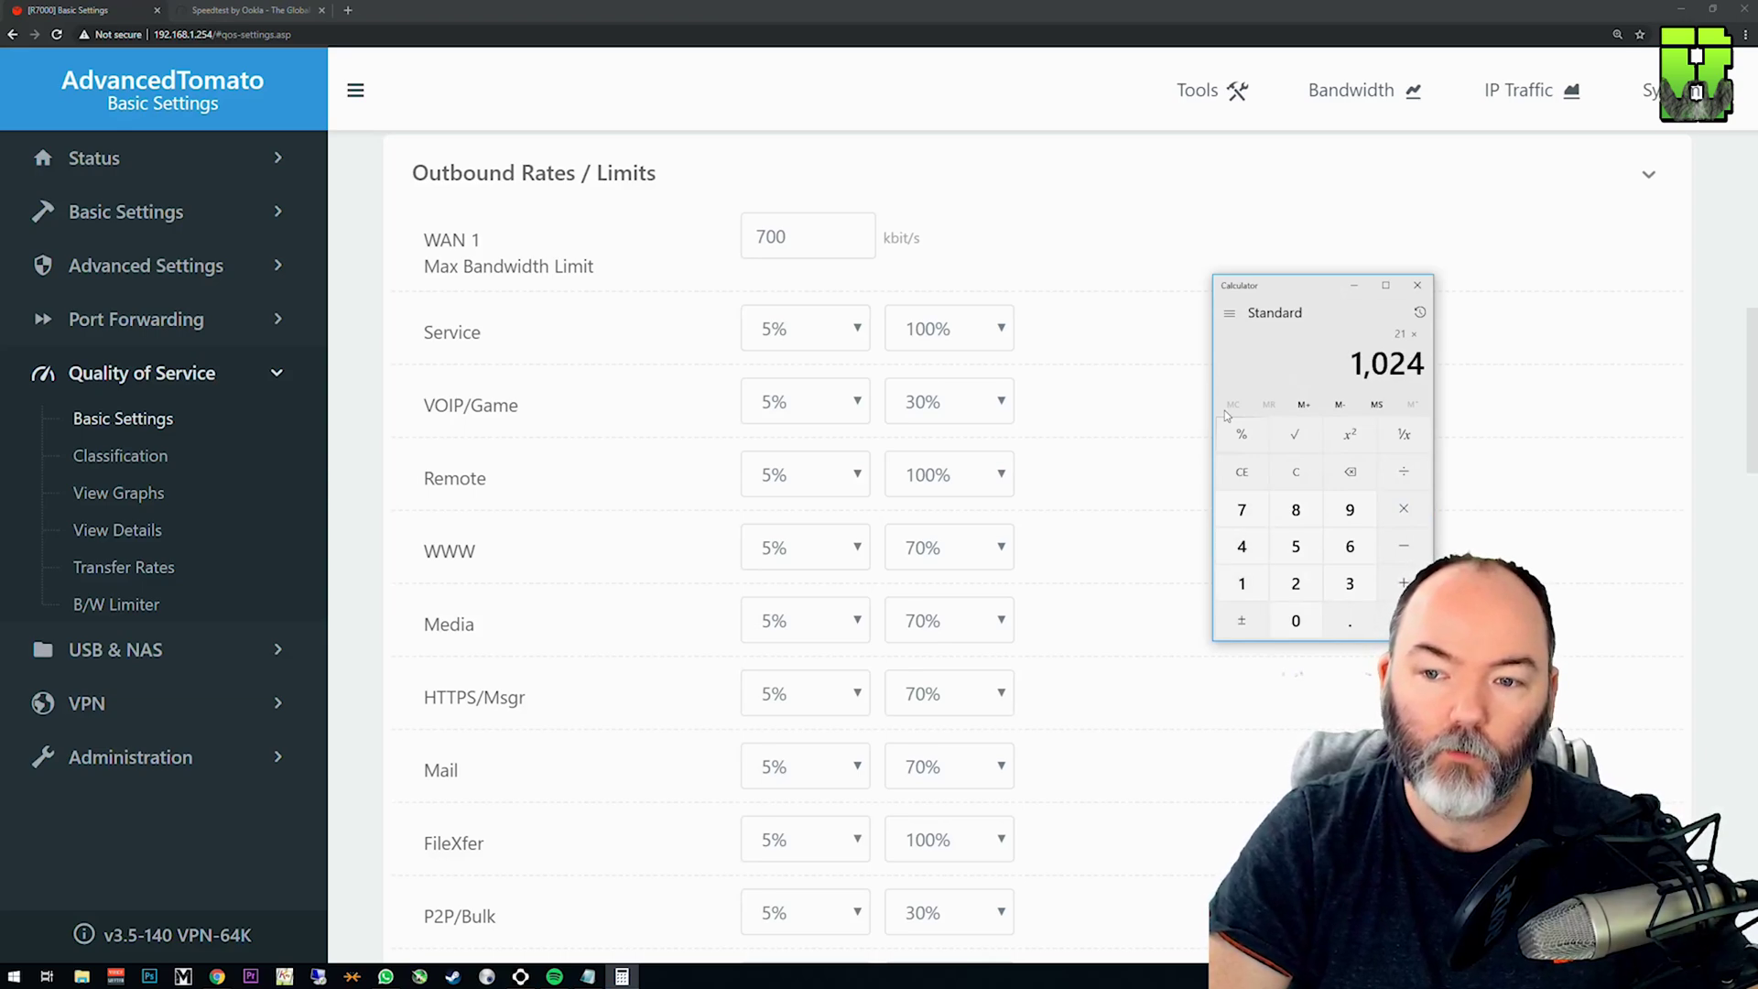
key("Return")
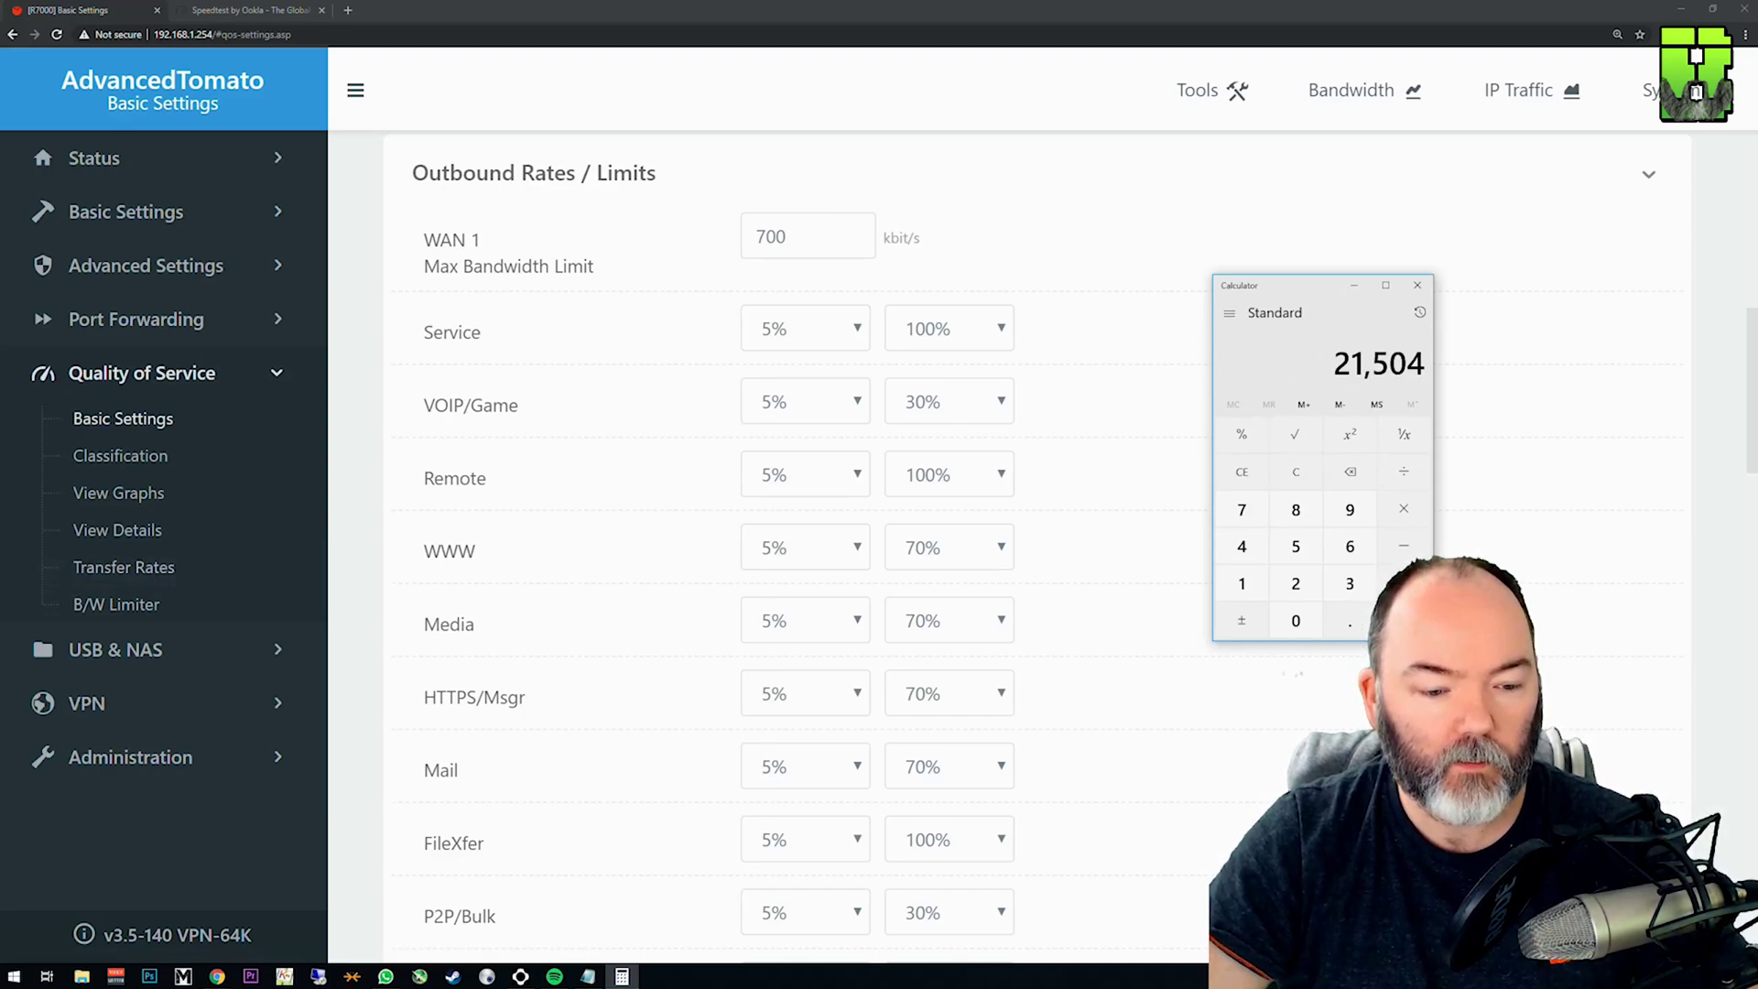
Note 21504 in Notepad and calculate ten percent of it, 2150.
left_click(588, 976)
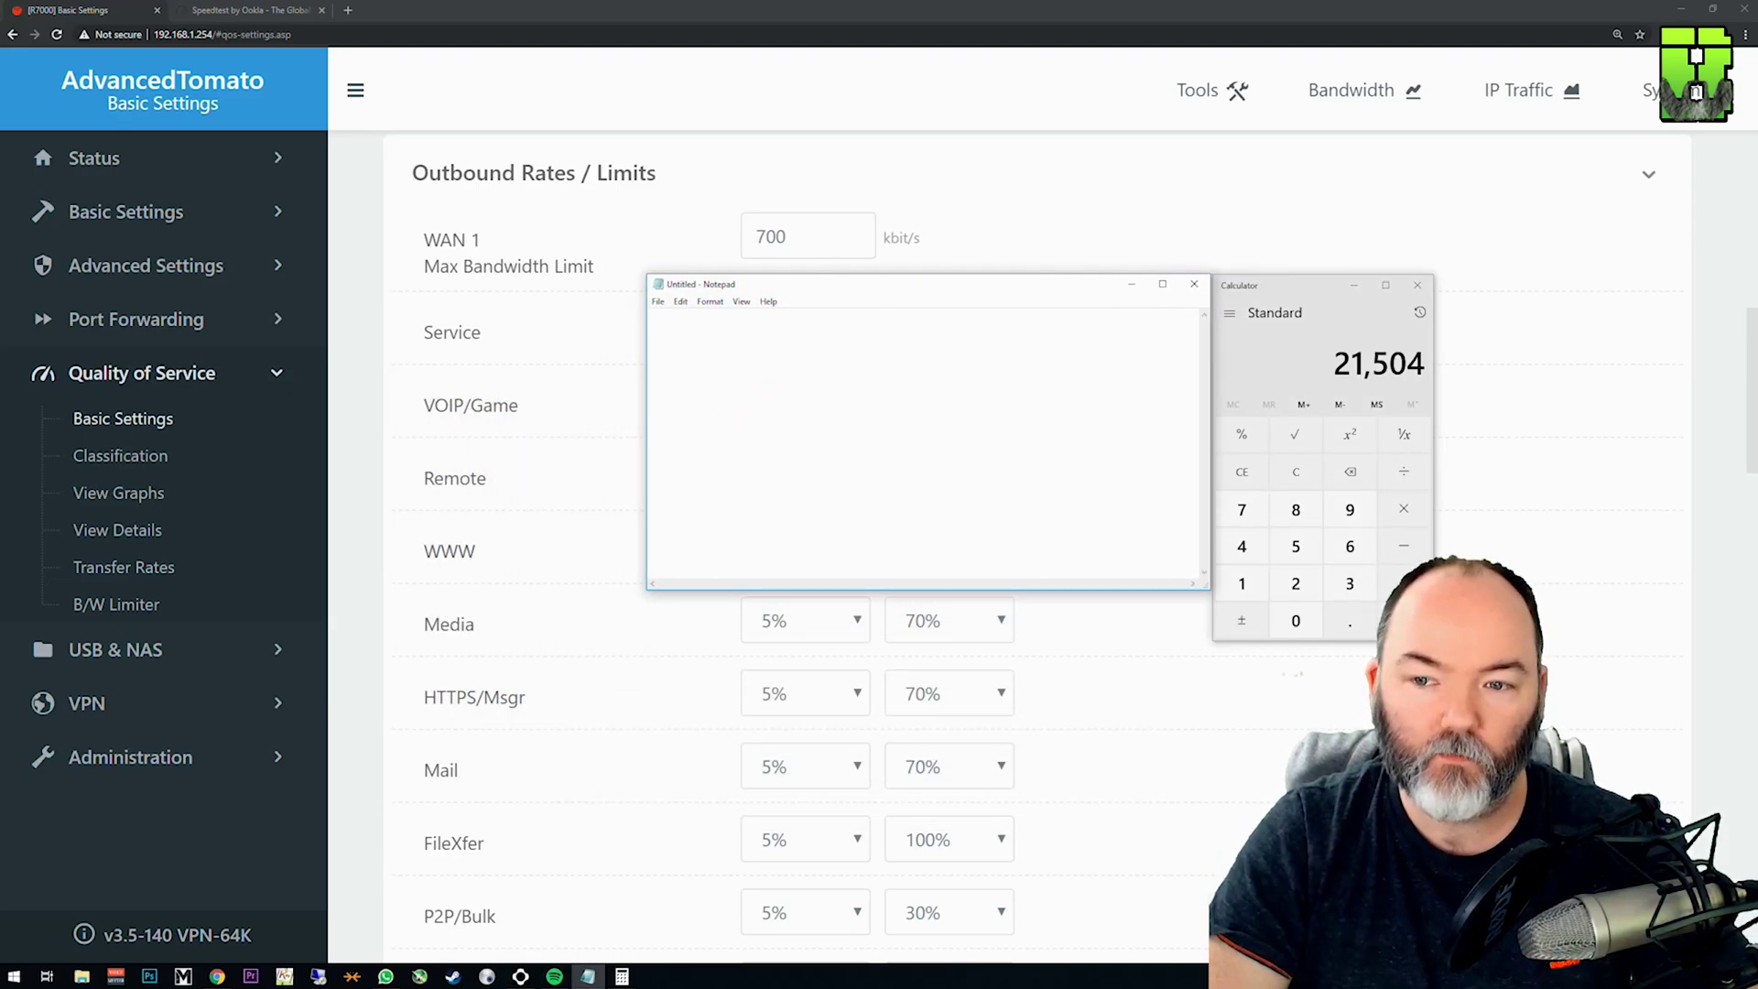
type("21504")
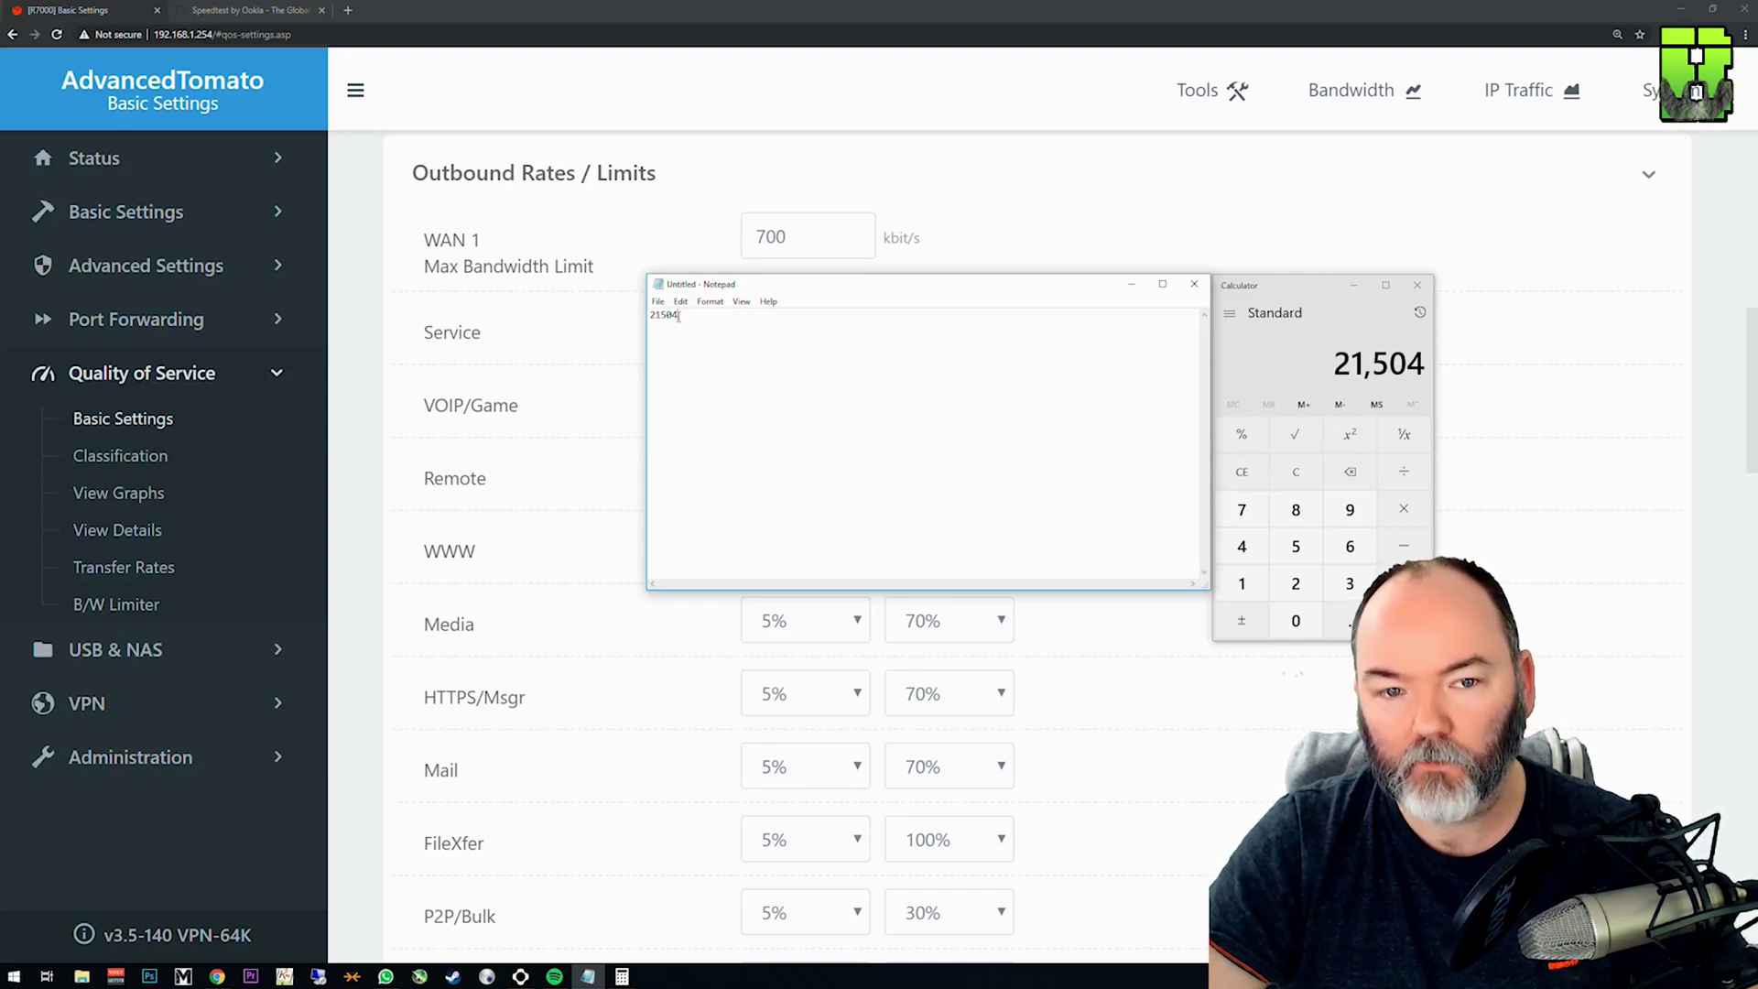
left_click(1322, 335)
key("asterisk")
type("0.1")
key("Return")
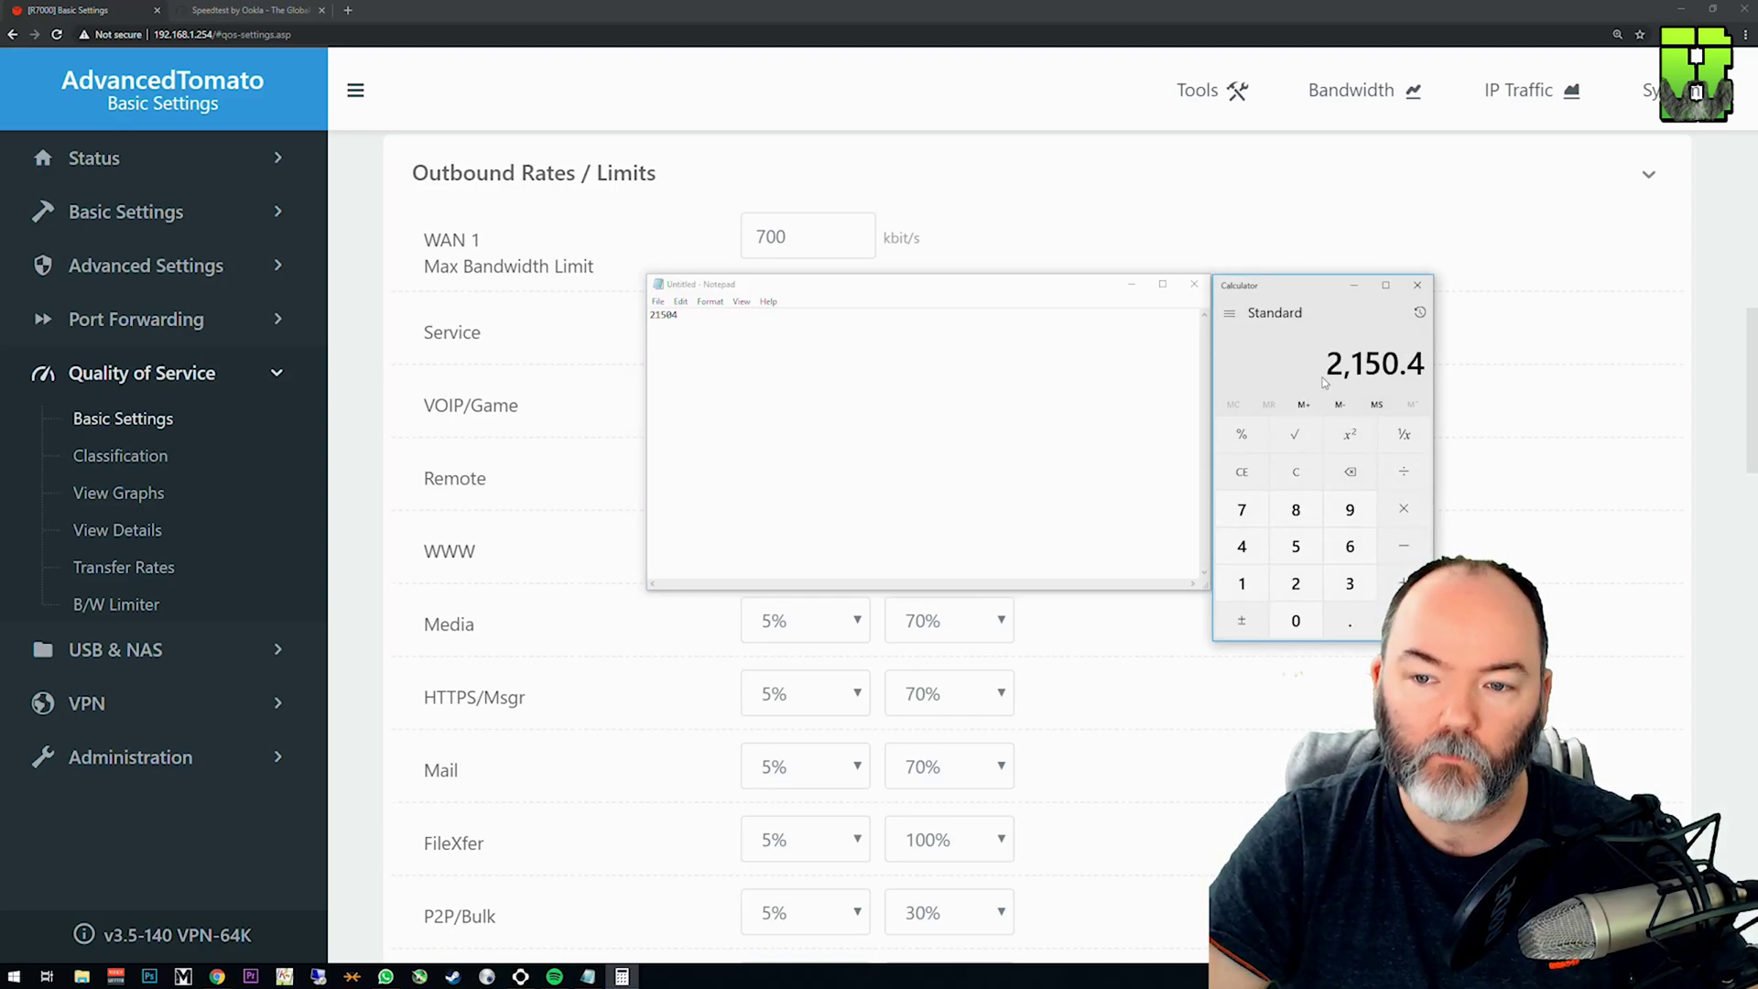
left_click(760, 326)
key("Return")
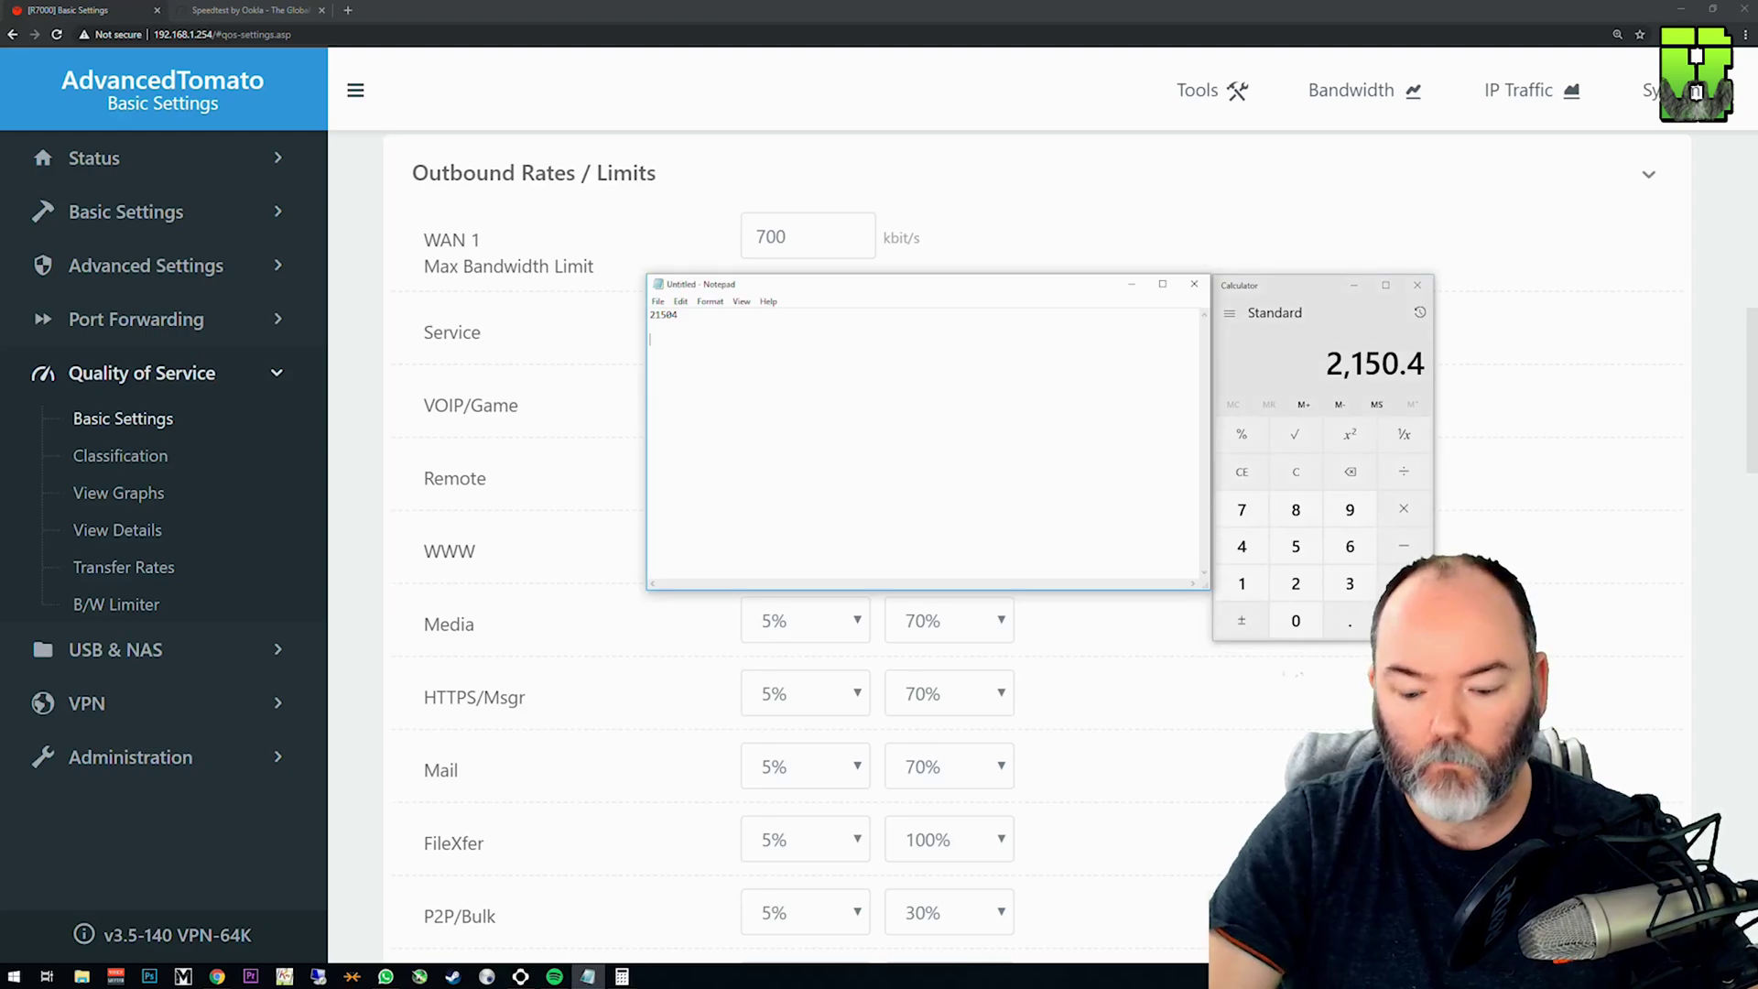
Subtract 2150 from 21504 in Calculator, giving 19,354.
left_click(1296, 471)
type("21504  ")
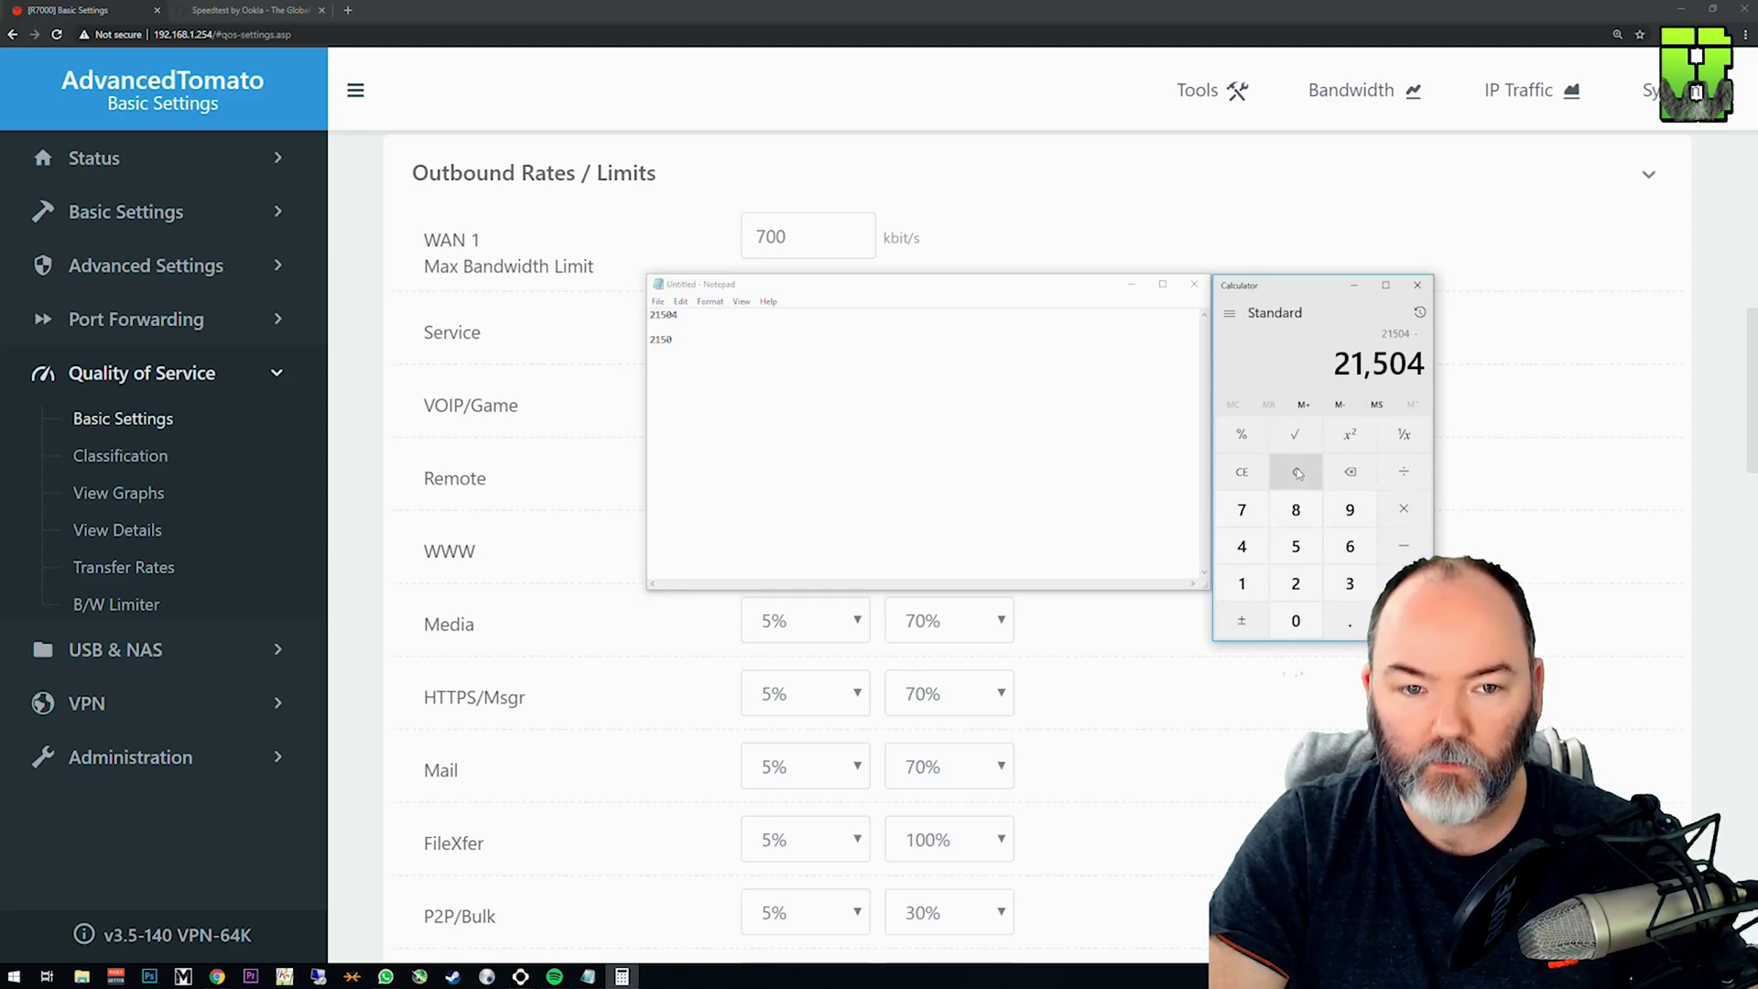
type("2150")
key("Return")
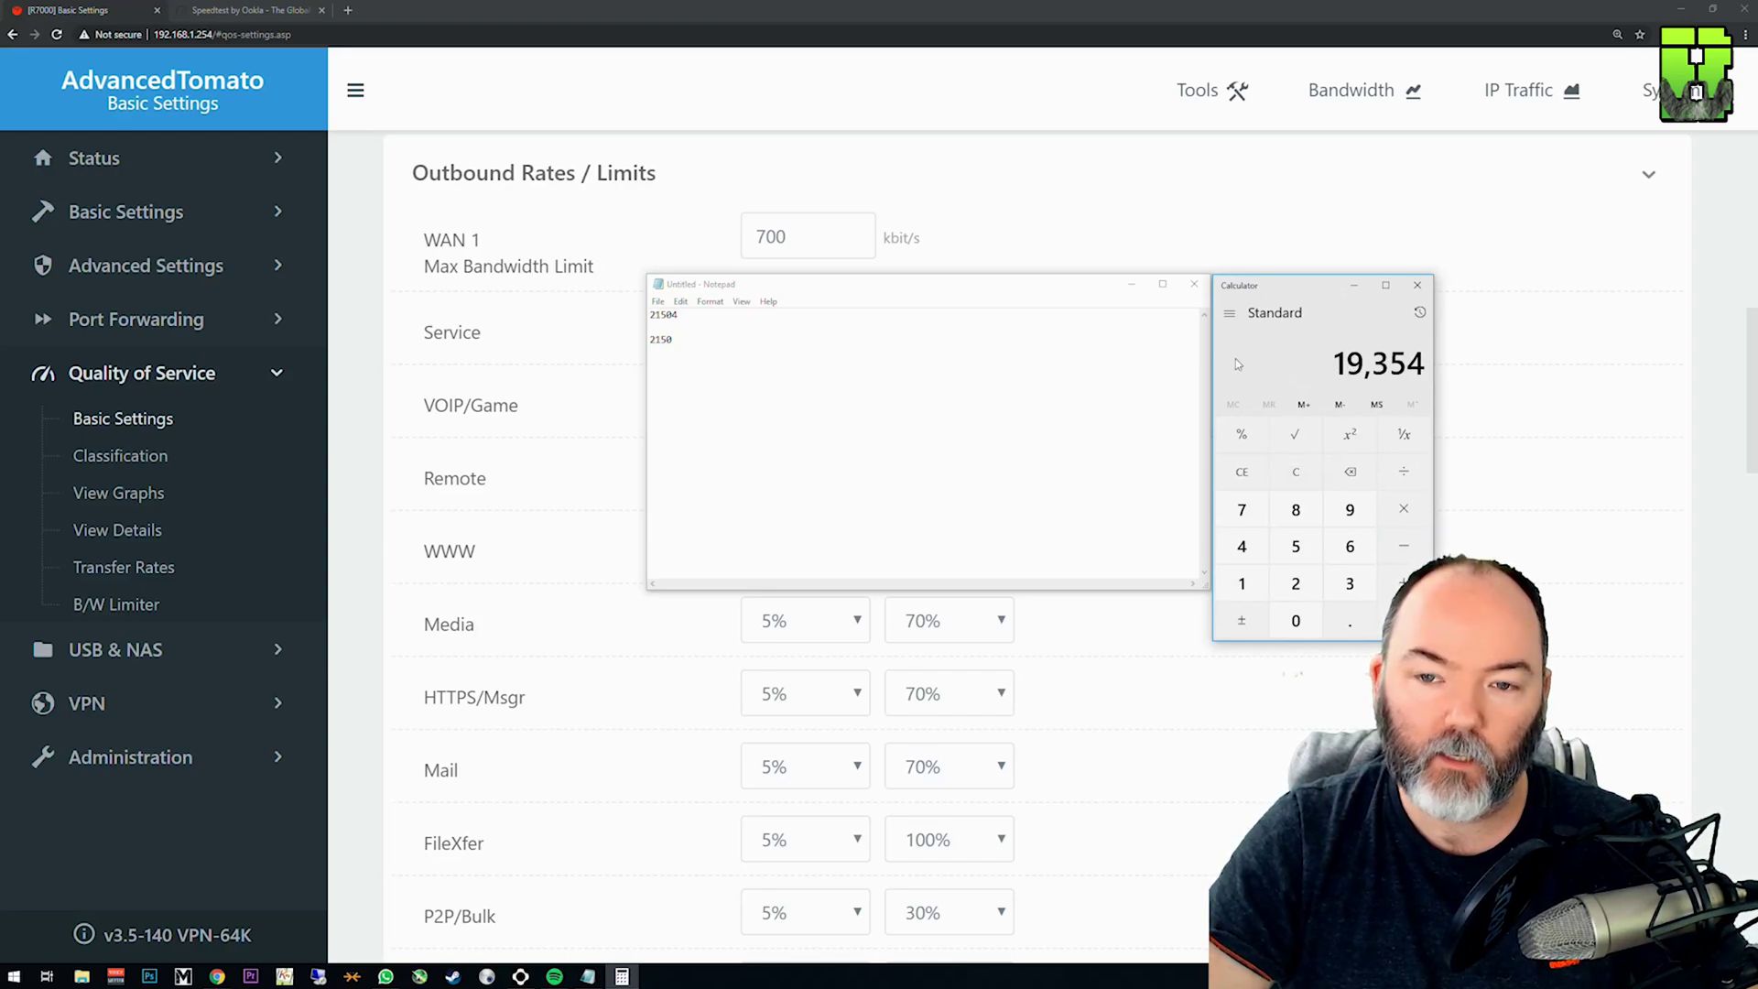
left_click_drag(686, 320, 641, 320)
left_click(674, 343)
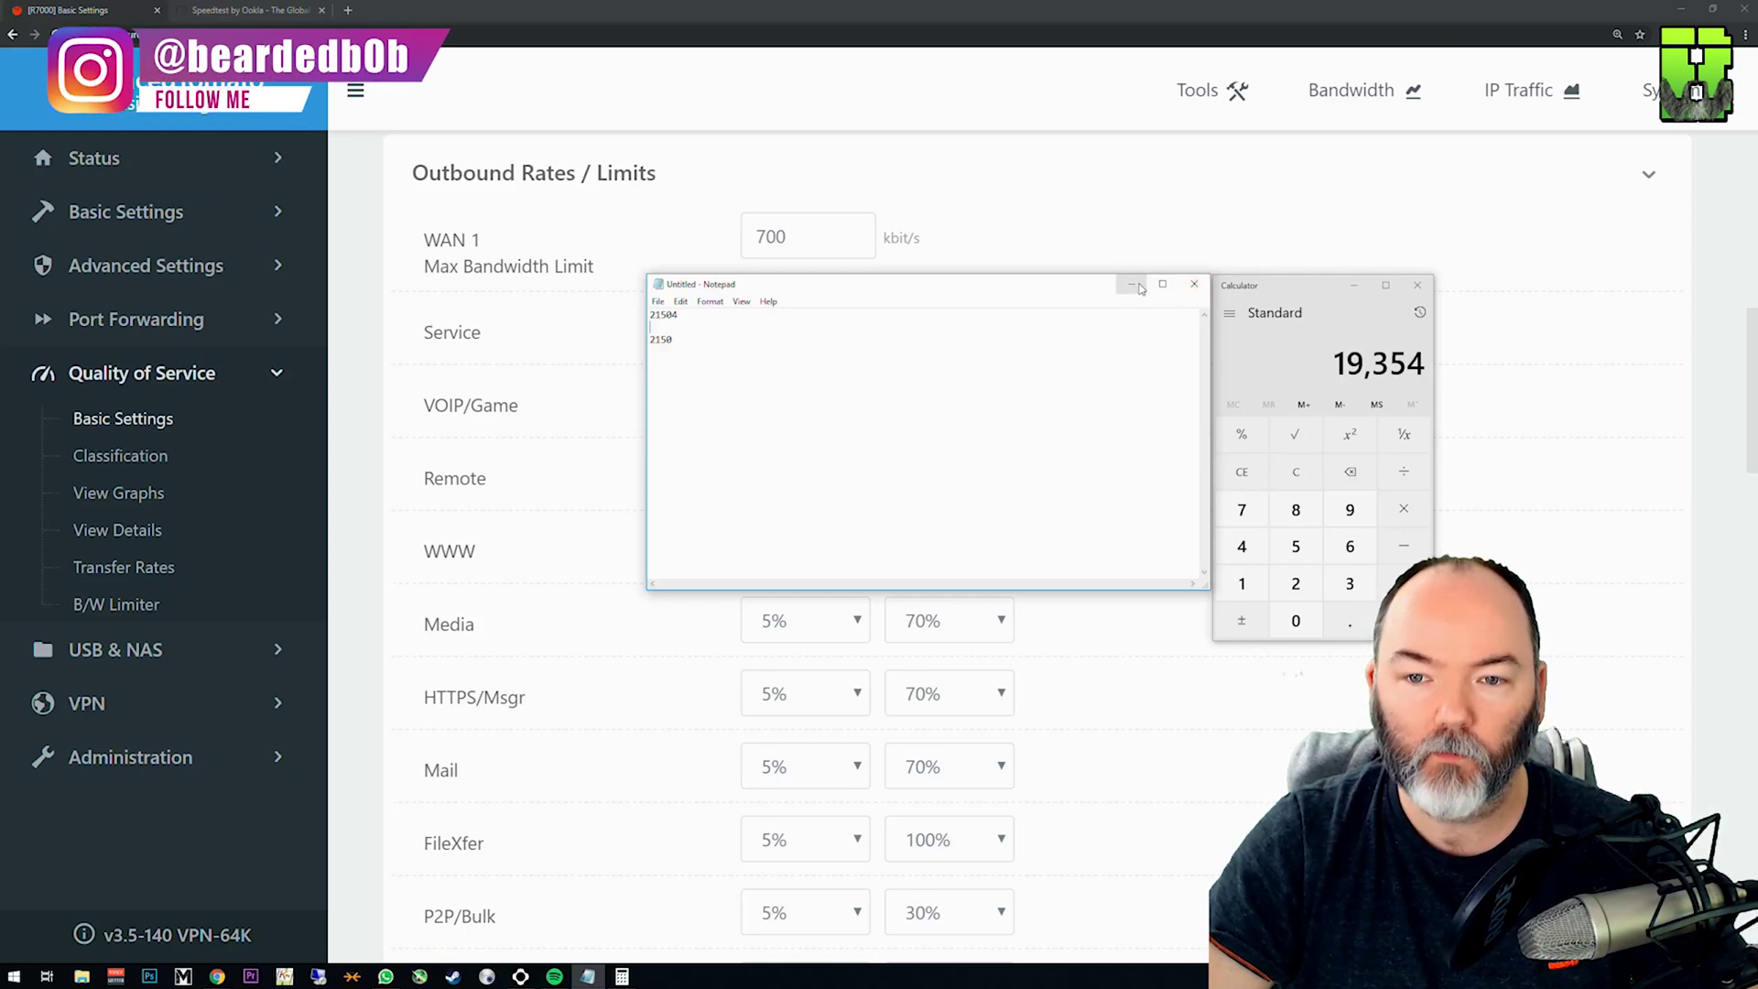
Enter 19354 kbit/s as the outbound WAN 1 Max Bandwidth Limit, then scroll down to Inbound Rates / Limits.
left_click(1133, 289)
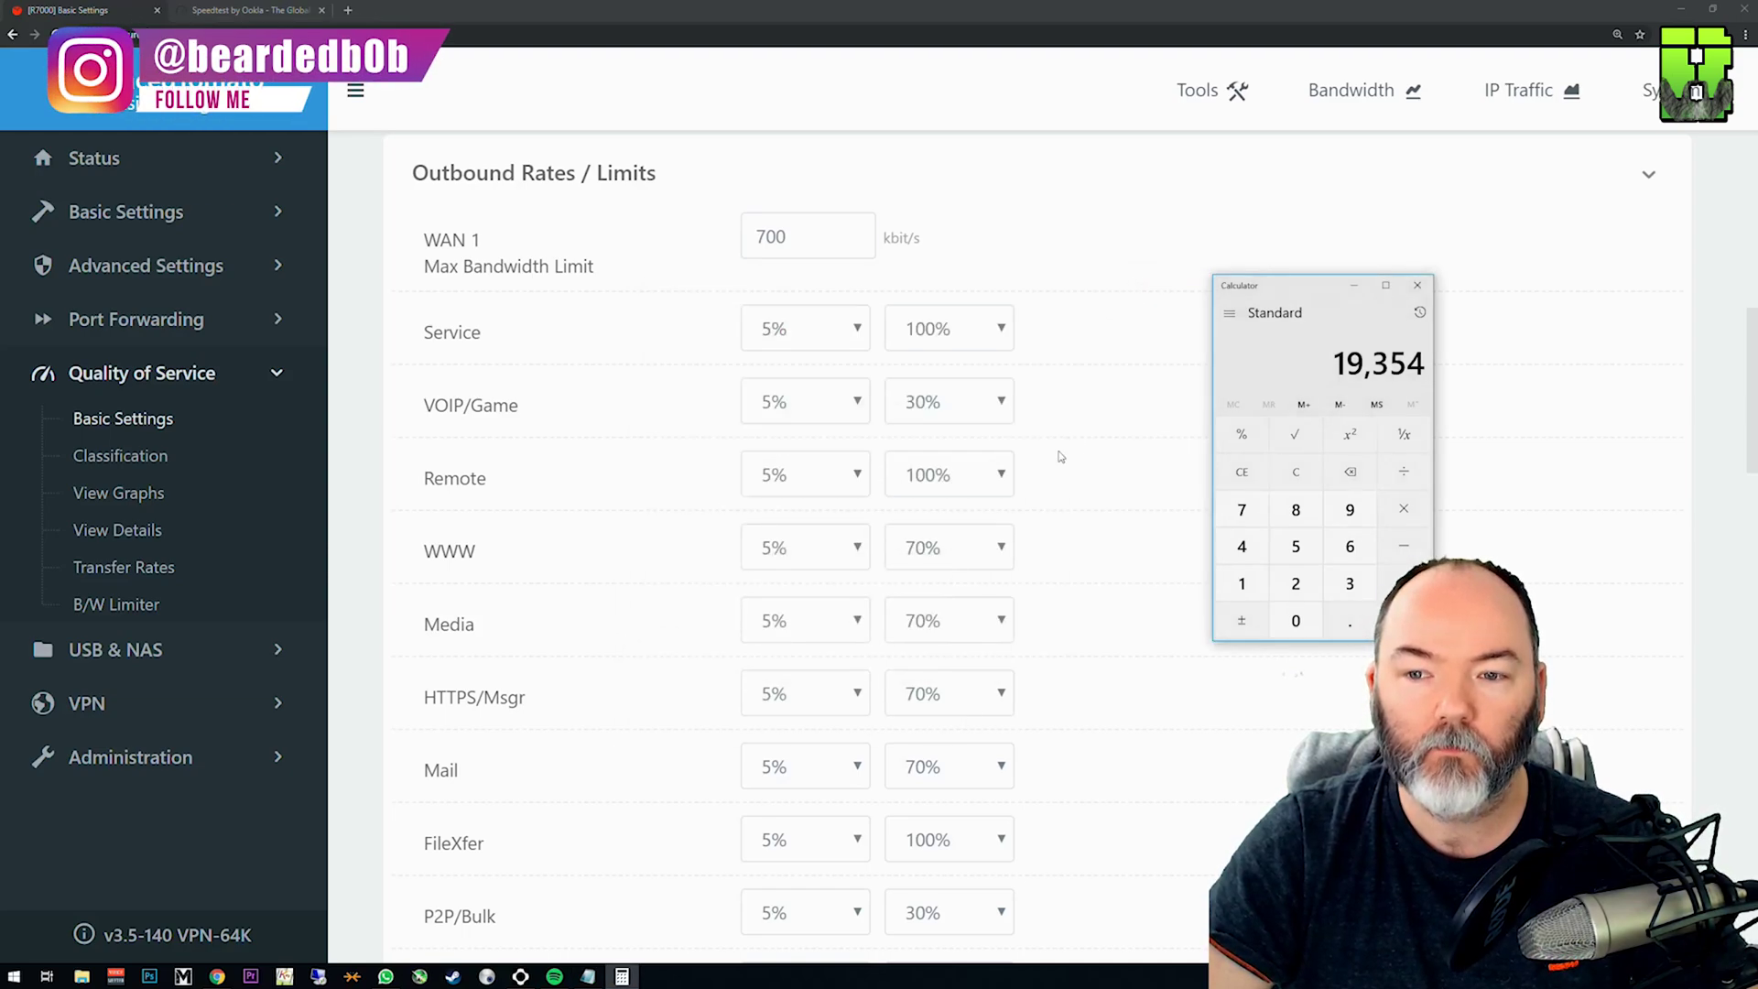
double_click(788, 238)
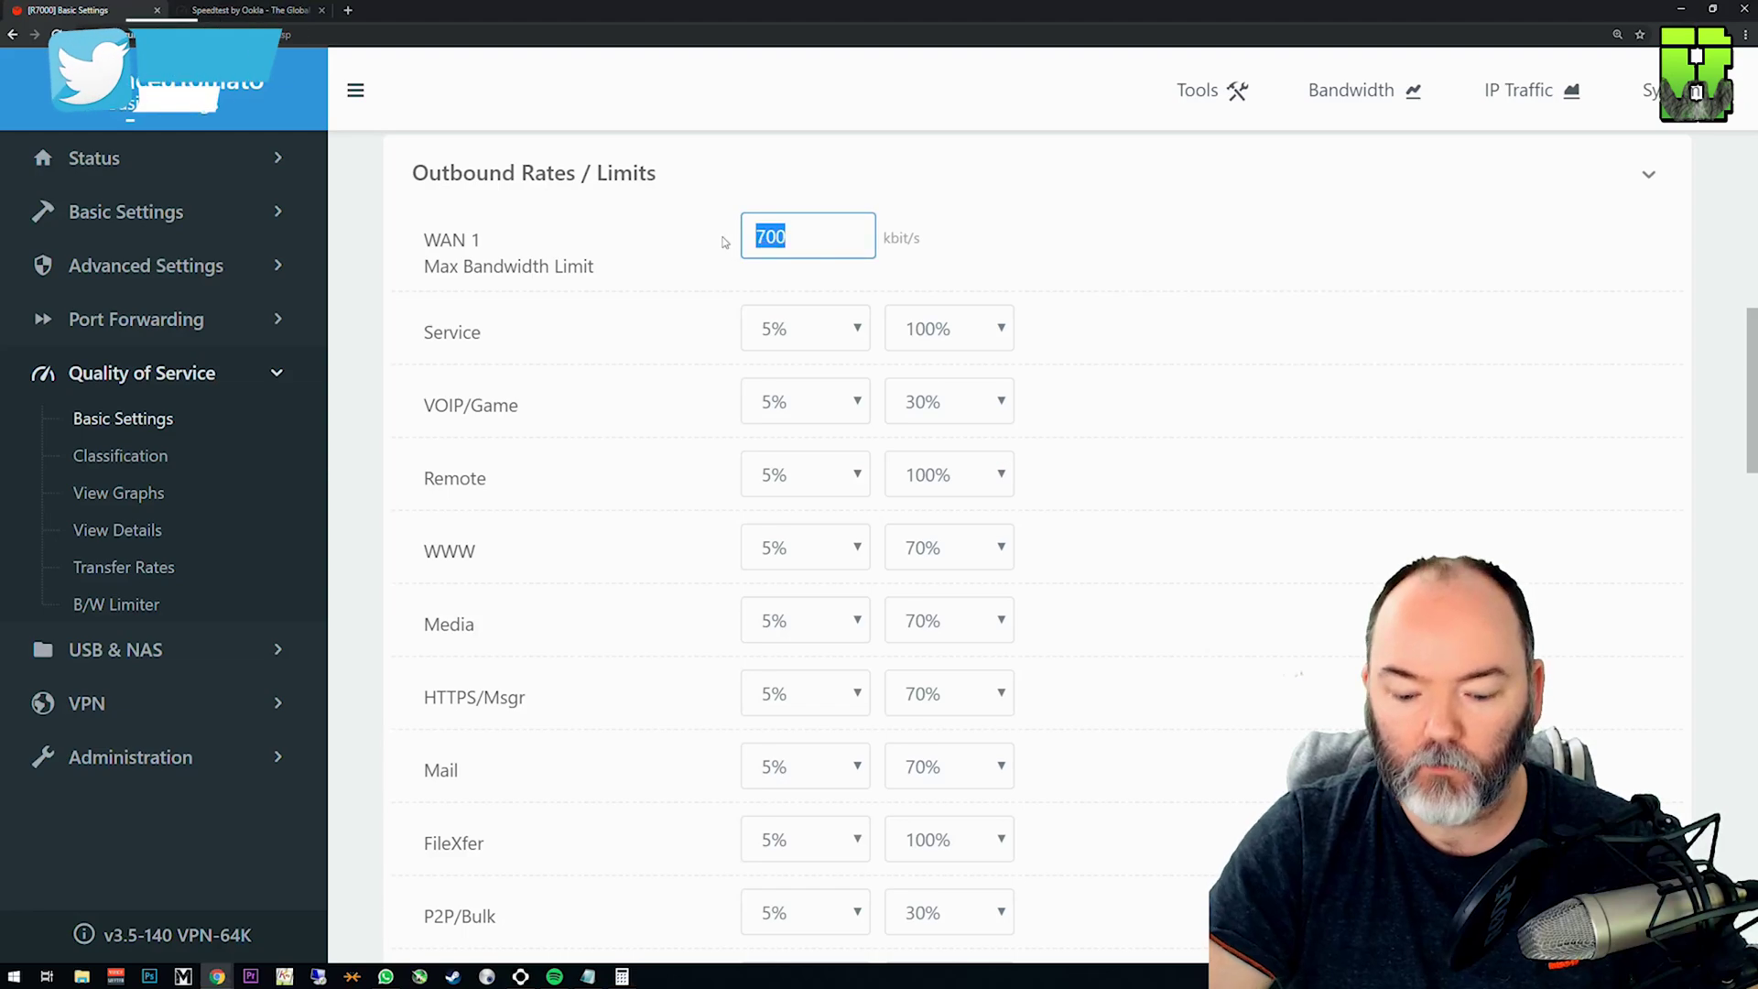
type("19354")
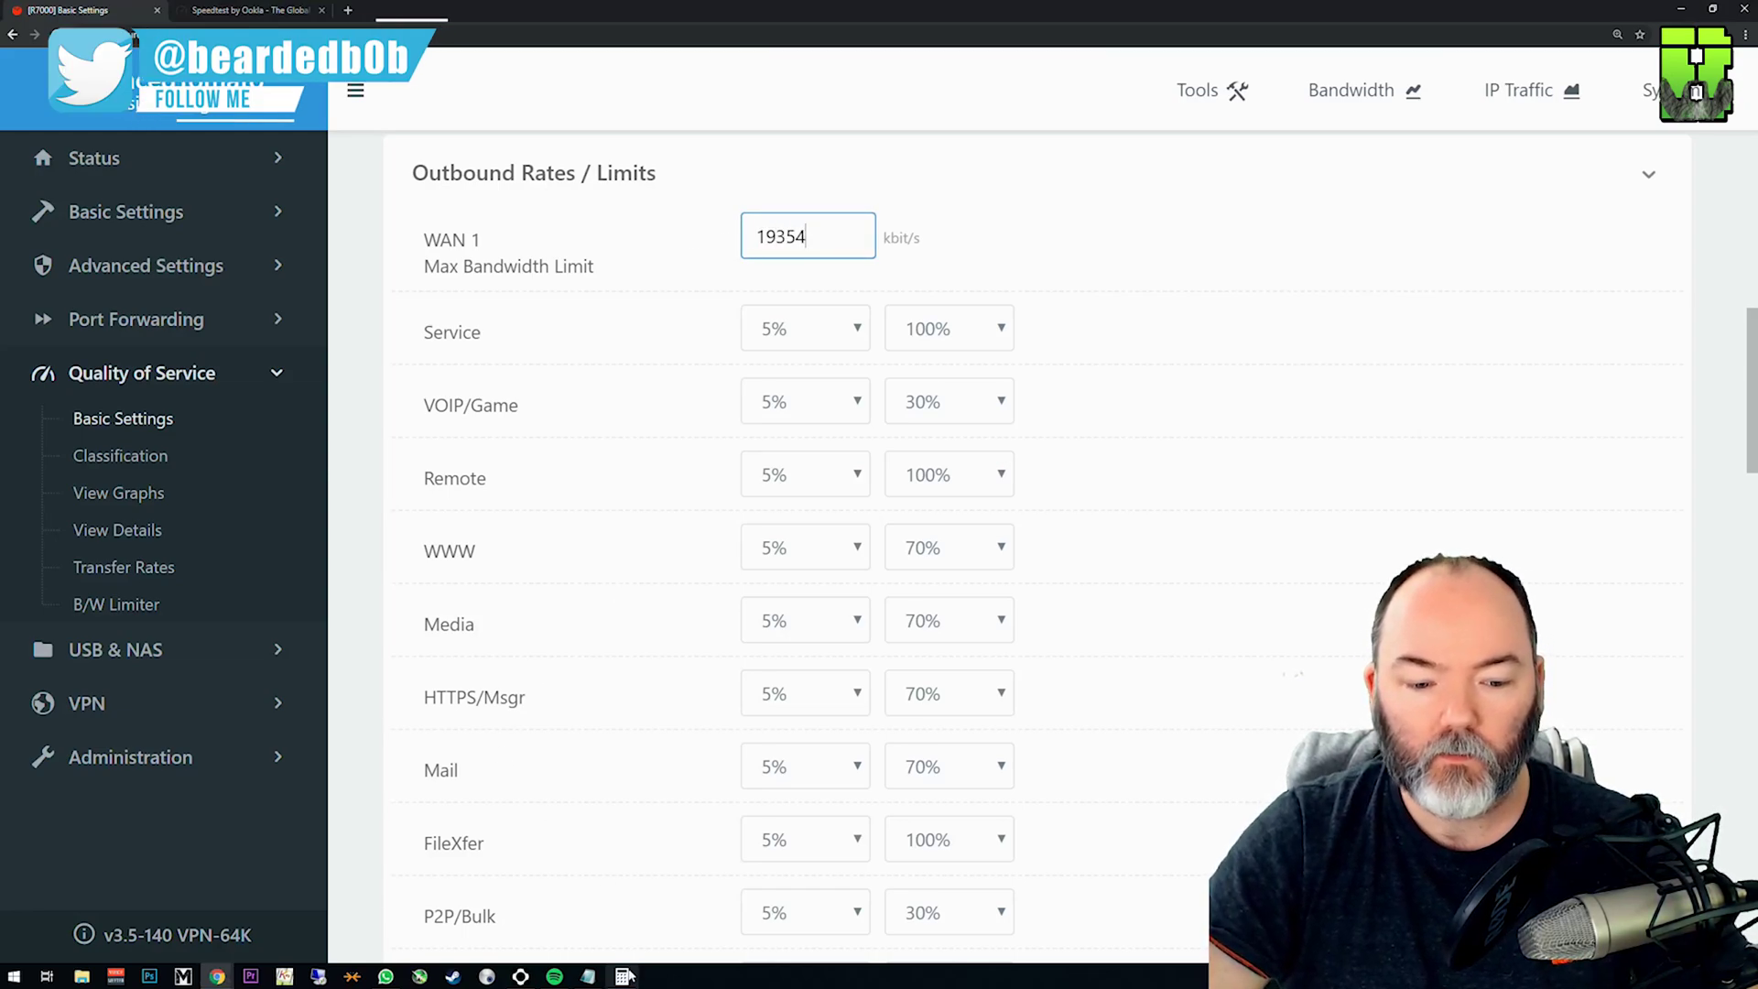
left_click(622, 977)
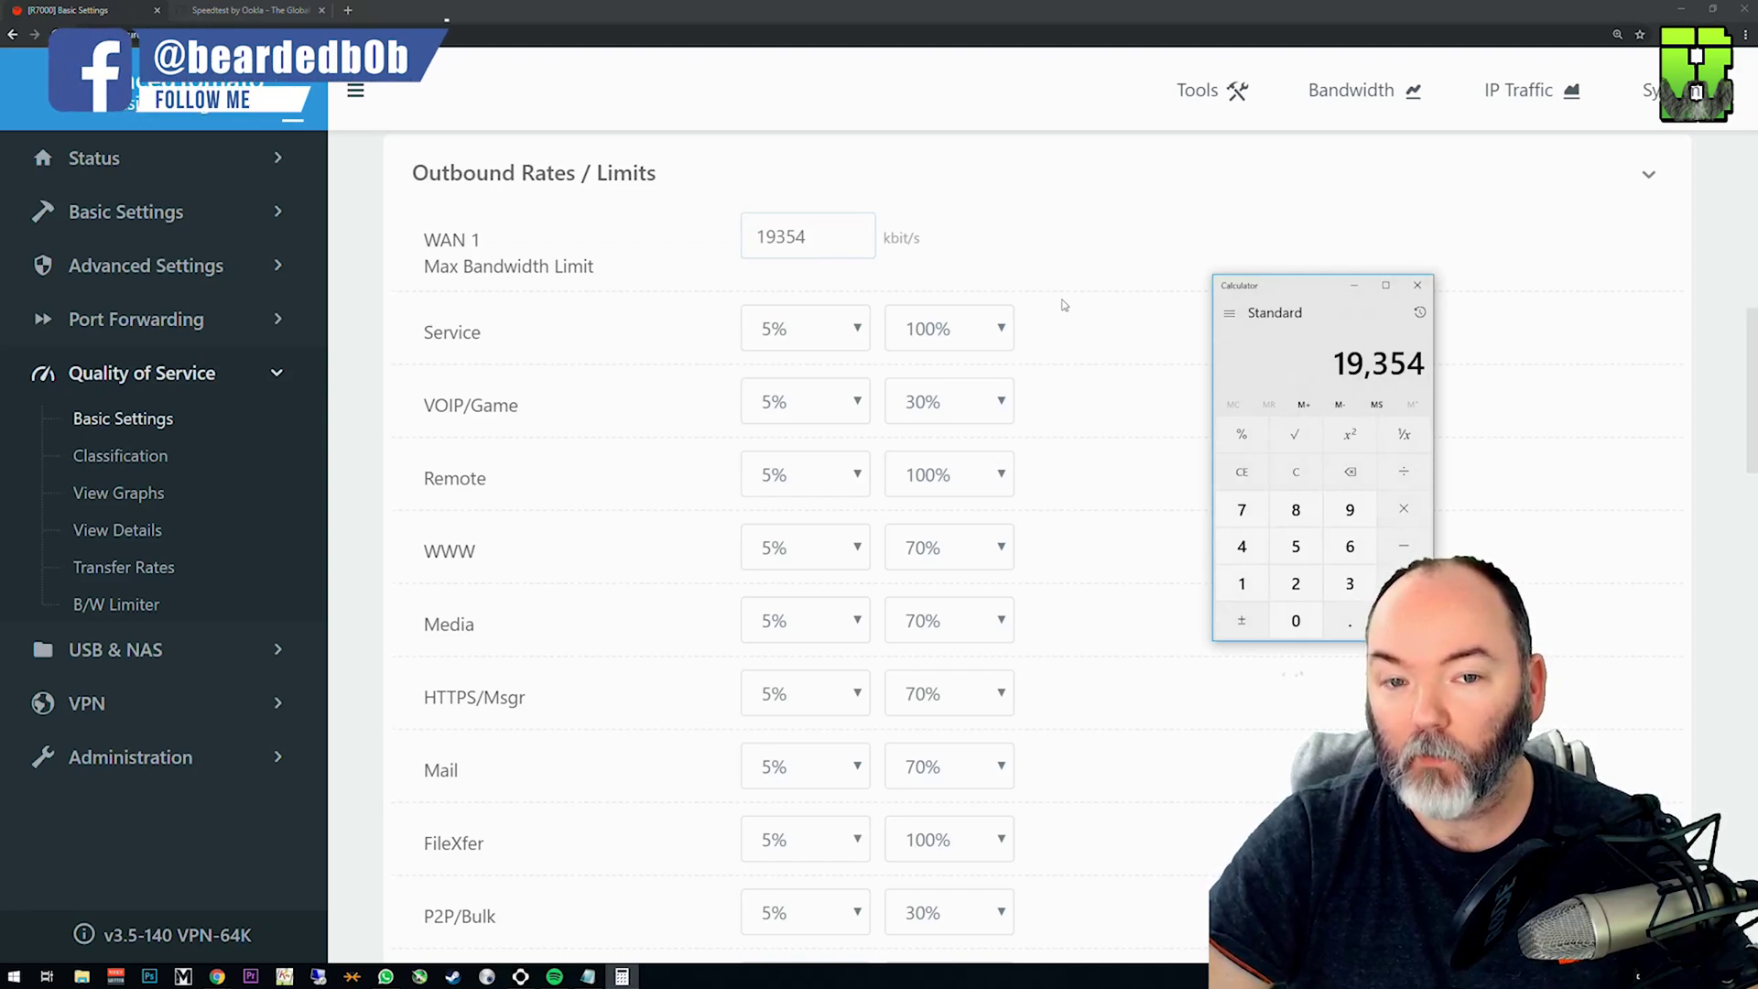
left_click(1030, 525)
scroll(1030, 525, "down", 2)
scroll(918, 531, "down", 1)
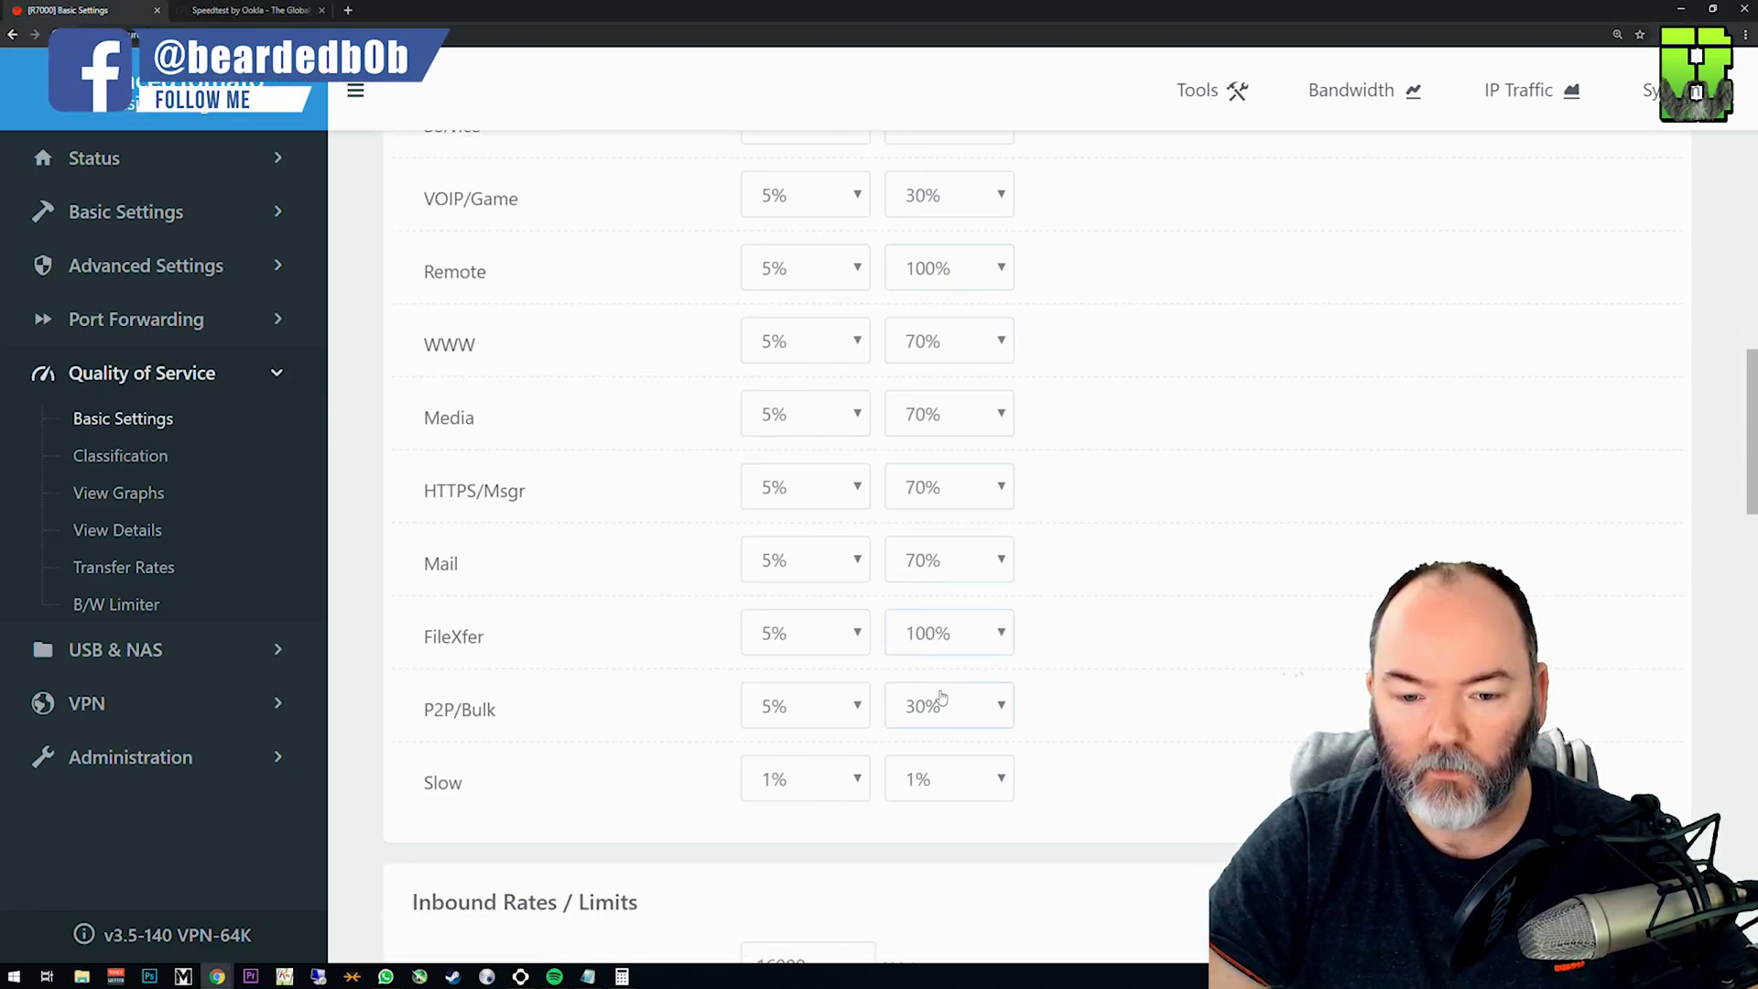
scroll(941, 698, "down", 4)
scroll(946, 701, "down", 3)
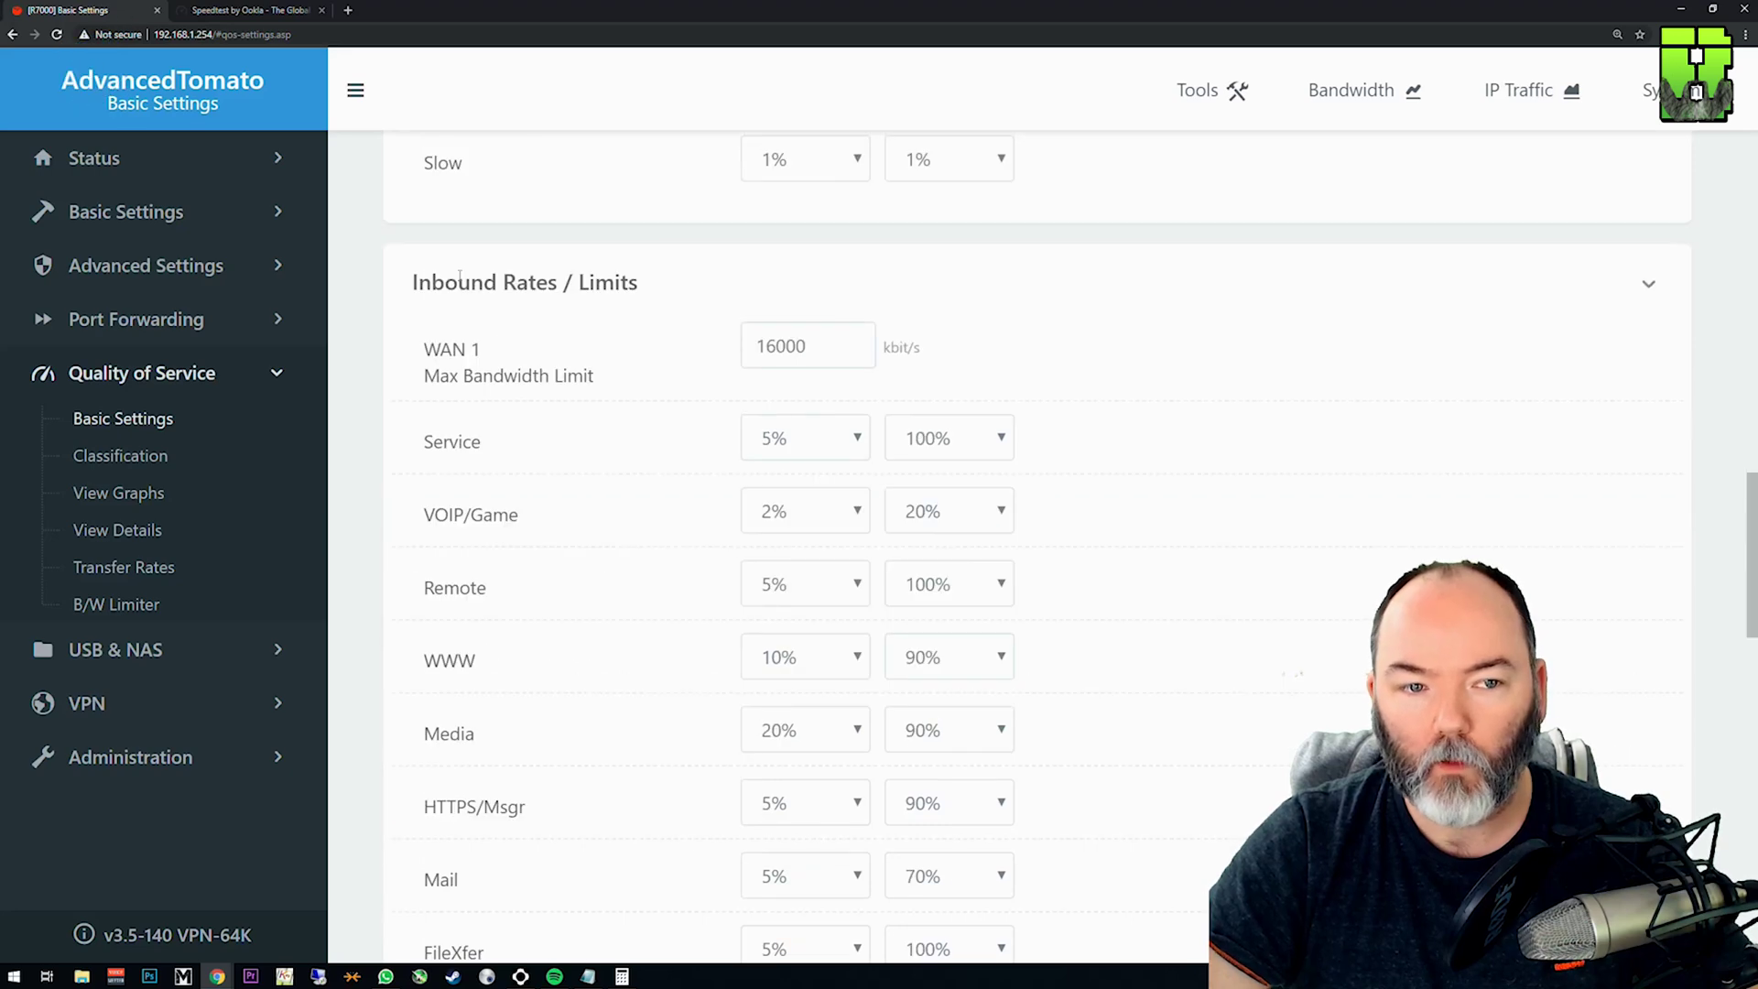
scroll(812, 348, "down", 2)
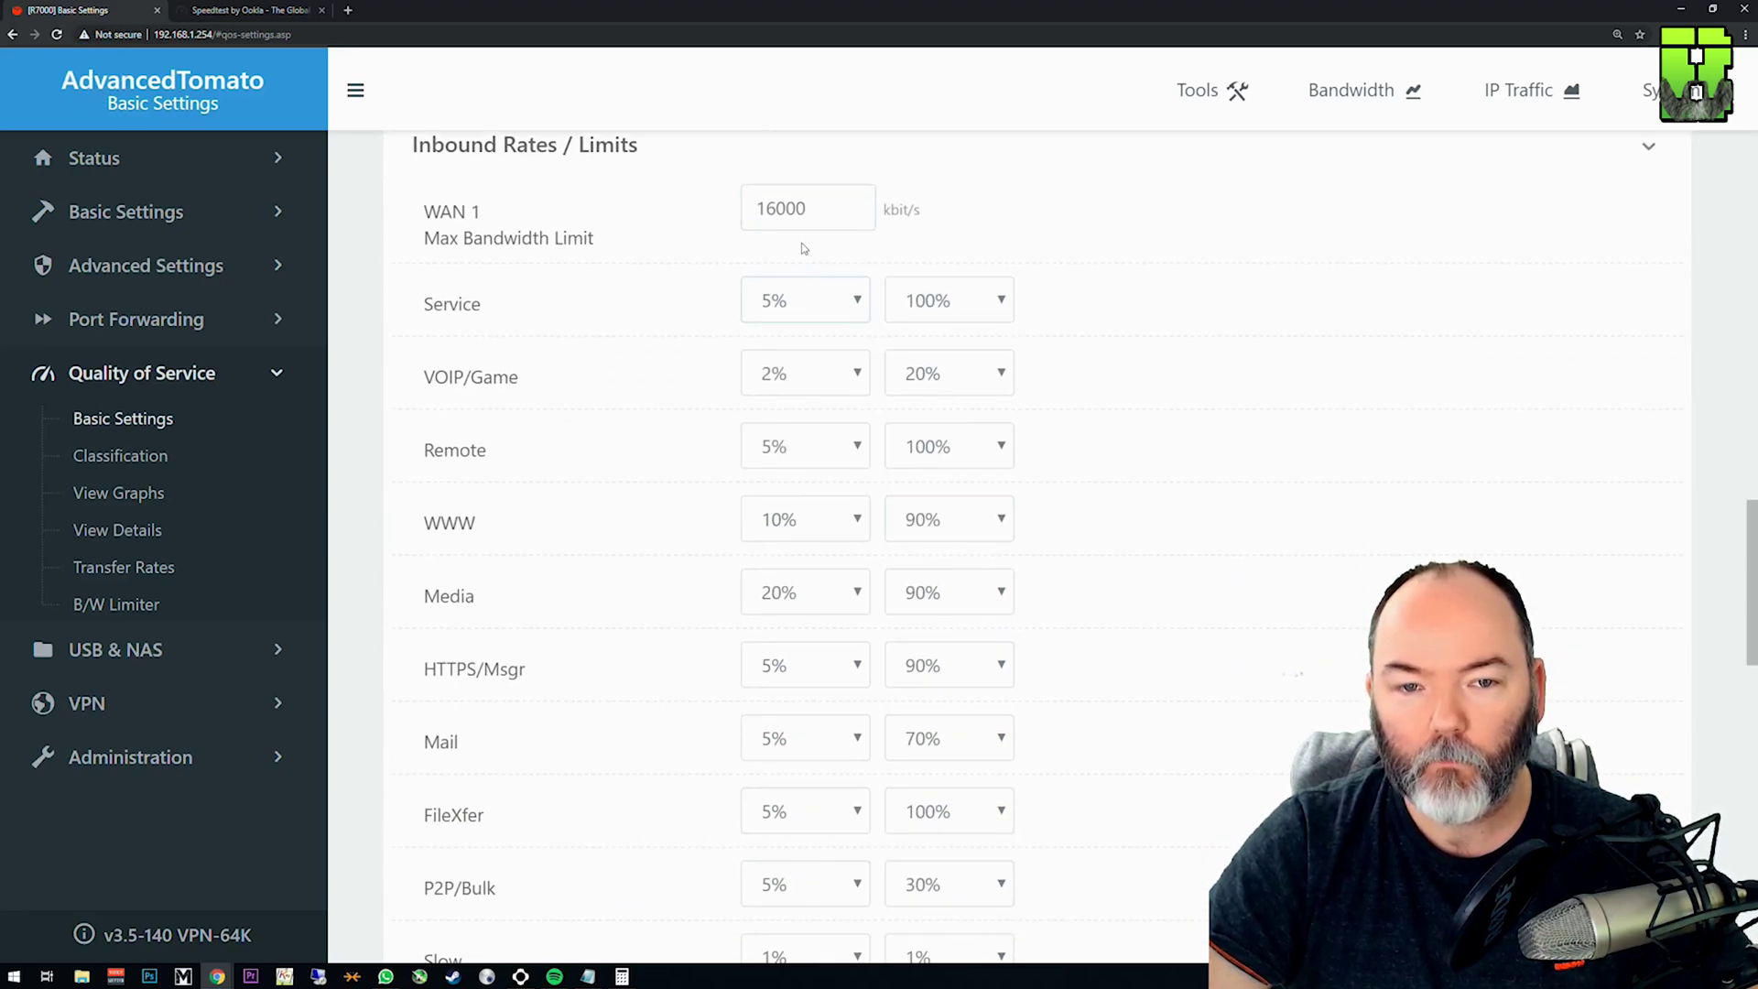
Select the inbound 16000 limit and calculate 375 × 1024 = 384000.
double_click(808, 207)
left_click(623, 975)
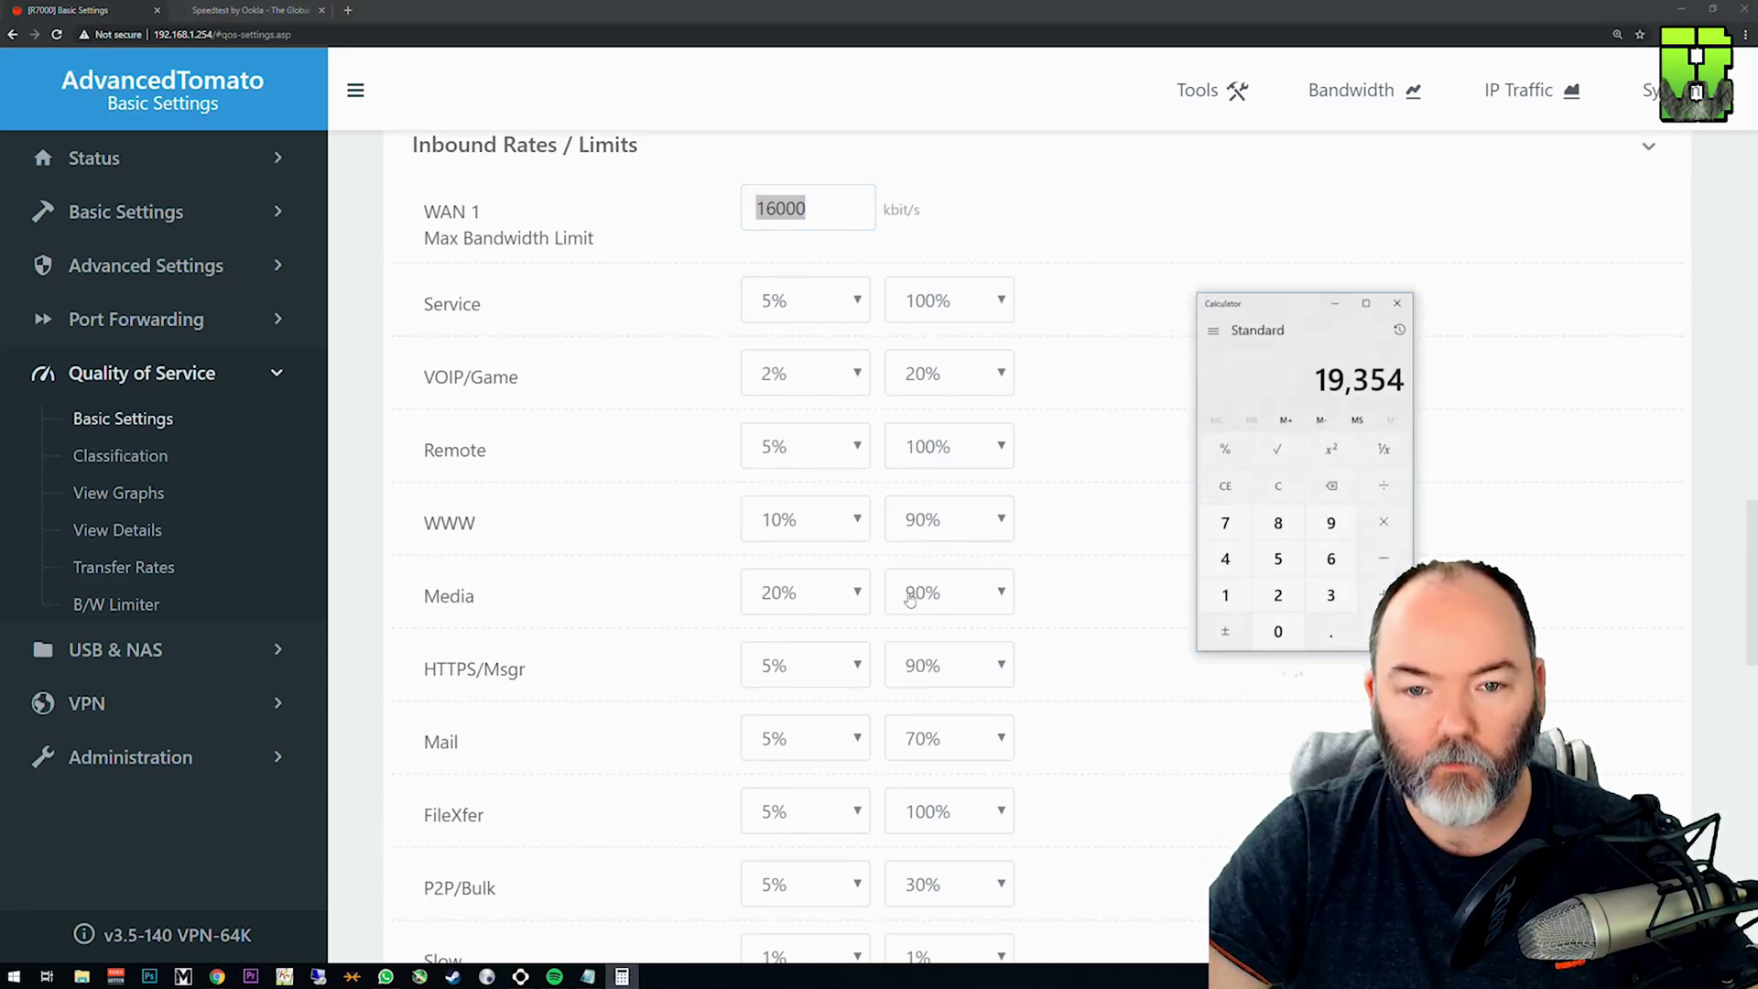
left_click(1296, 472)
type("375")
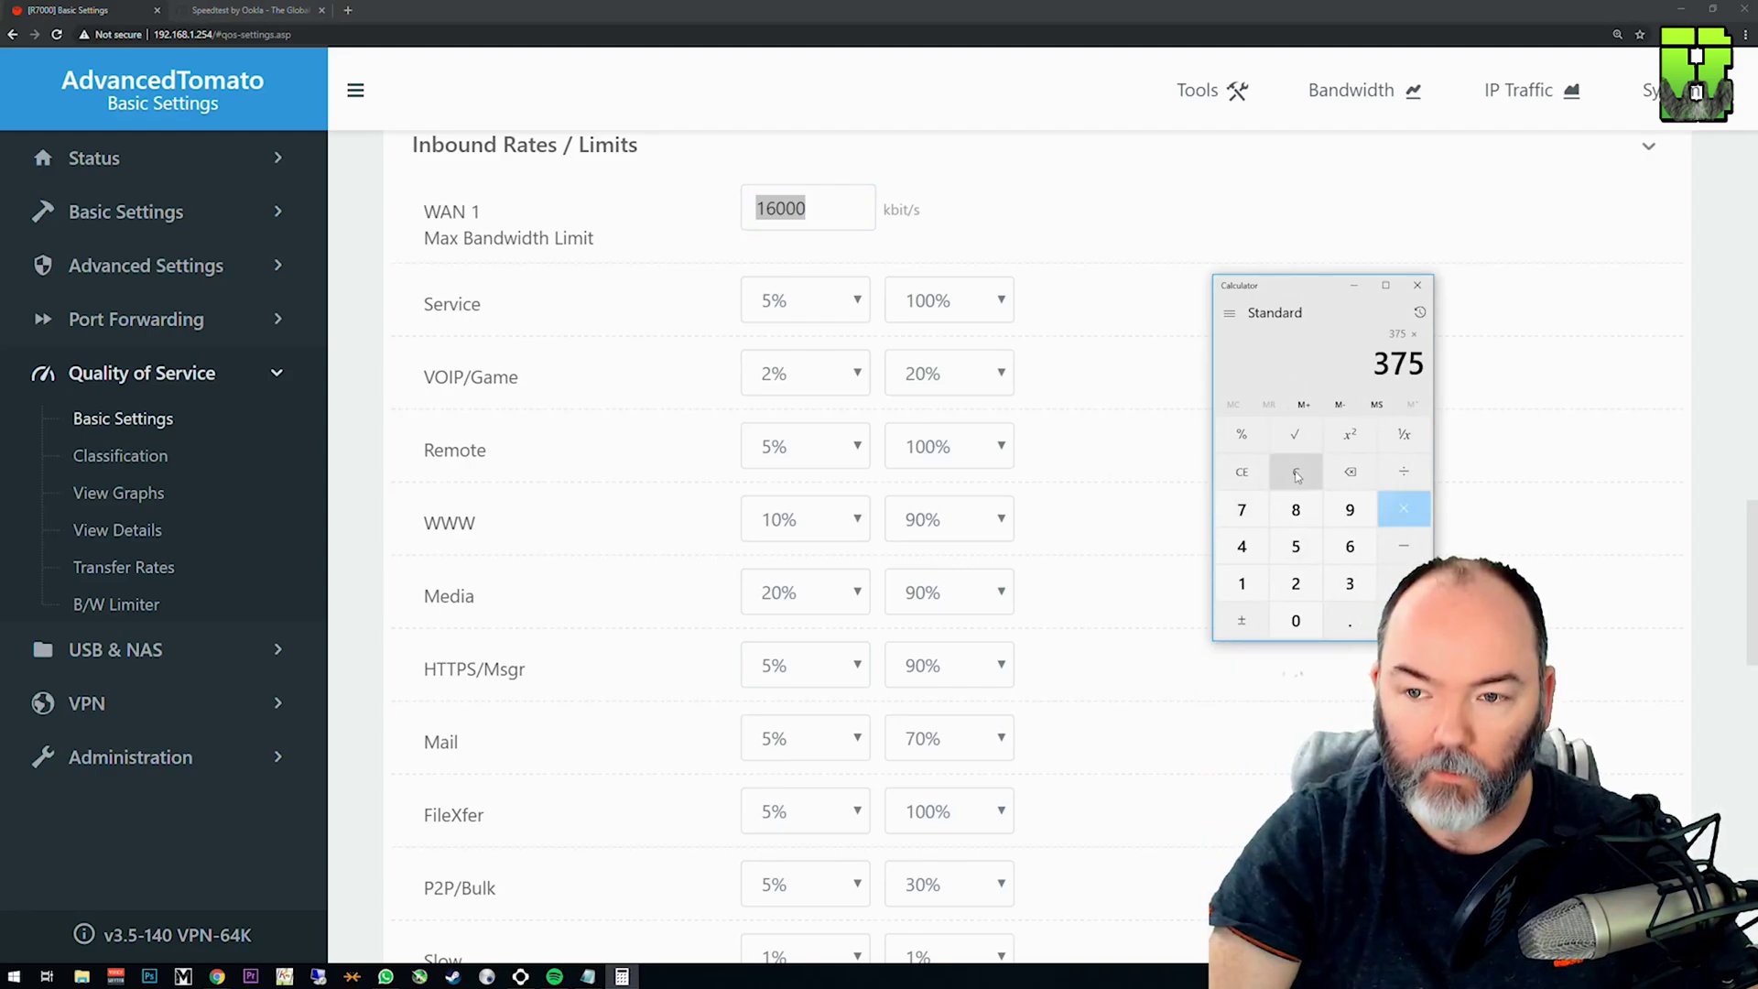
type("1024")
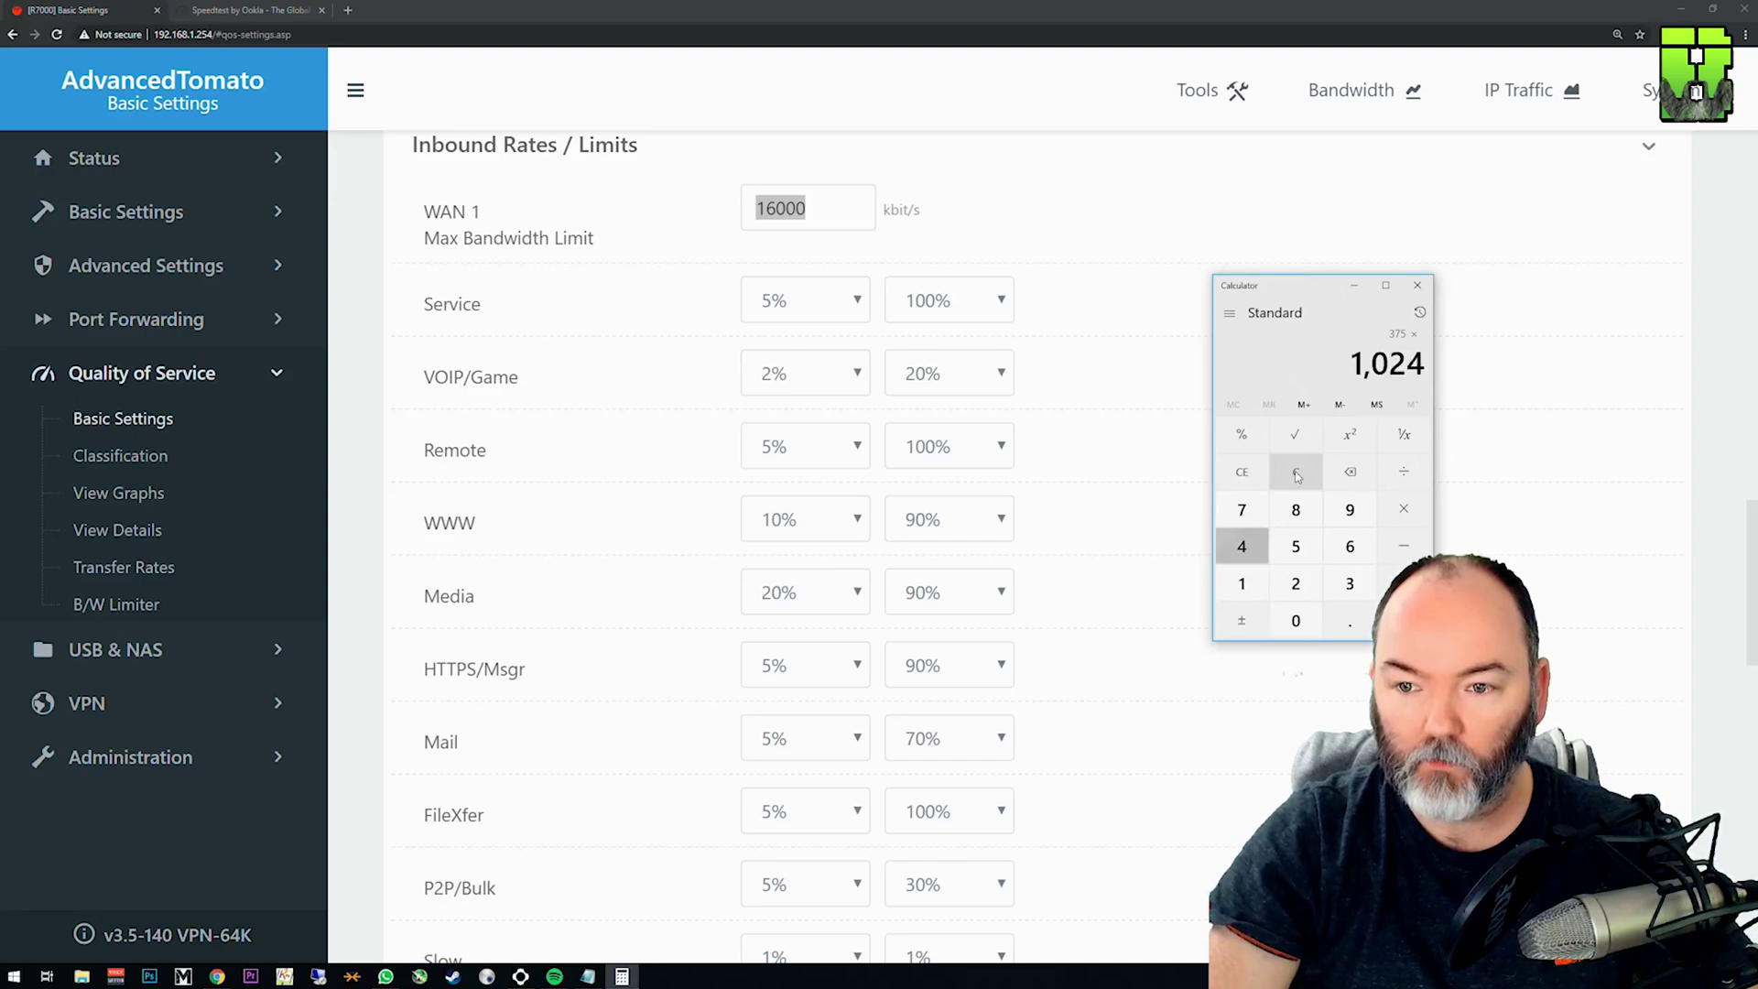
key("Return")
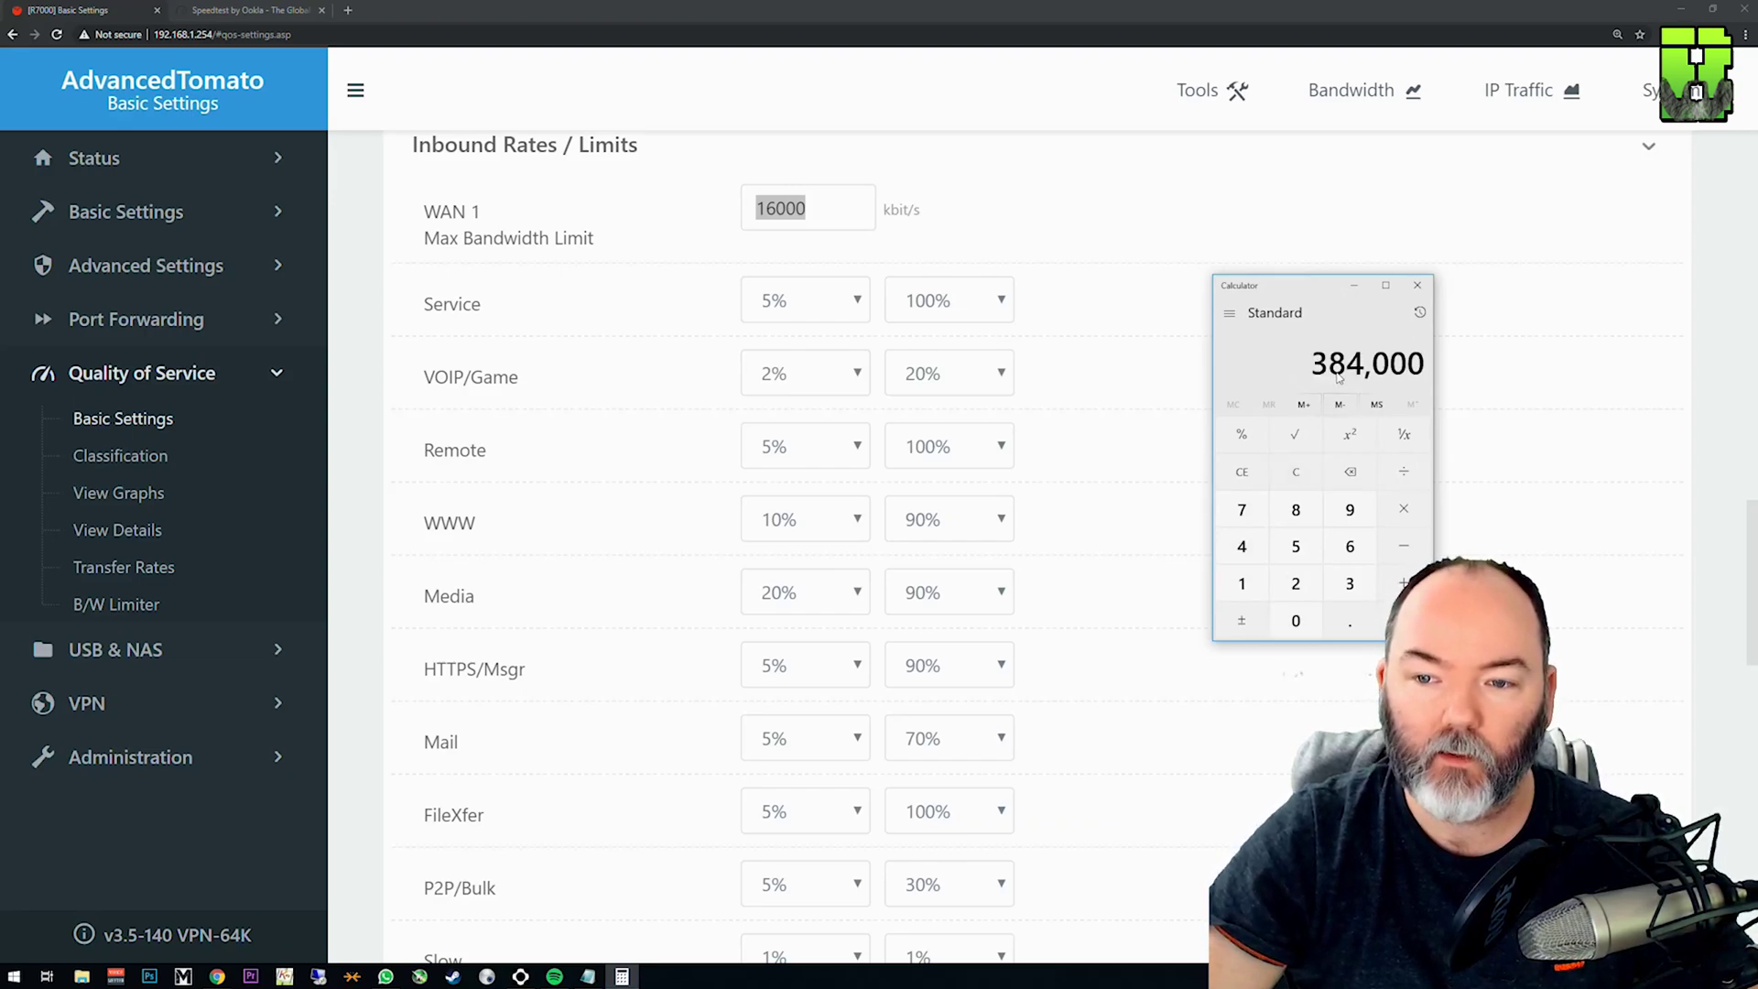
Record 384000 in Notepad and work out a tenth of it, 38400.
left_click(588, 977)
left_click_drag(751, 385, 574, 296)
type("384000")
left_click(1313, 285)
key("BackSpace")
key("ctrl+c")
key("alt+Tab")
key("Return")
key("Return")
key("ctrl+v")
Subtract 38400 from 384000 in Calculator, giving 345,600.
left_click(1294, 473)
type("3840")
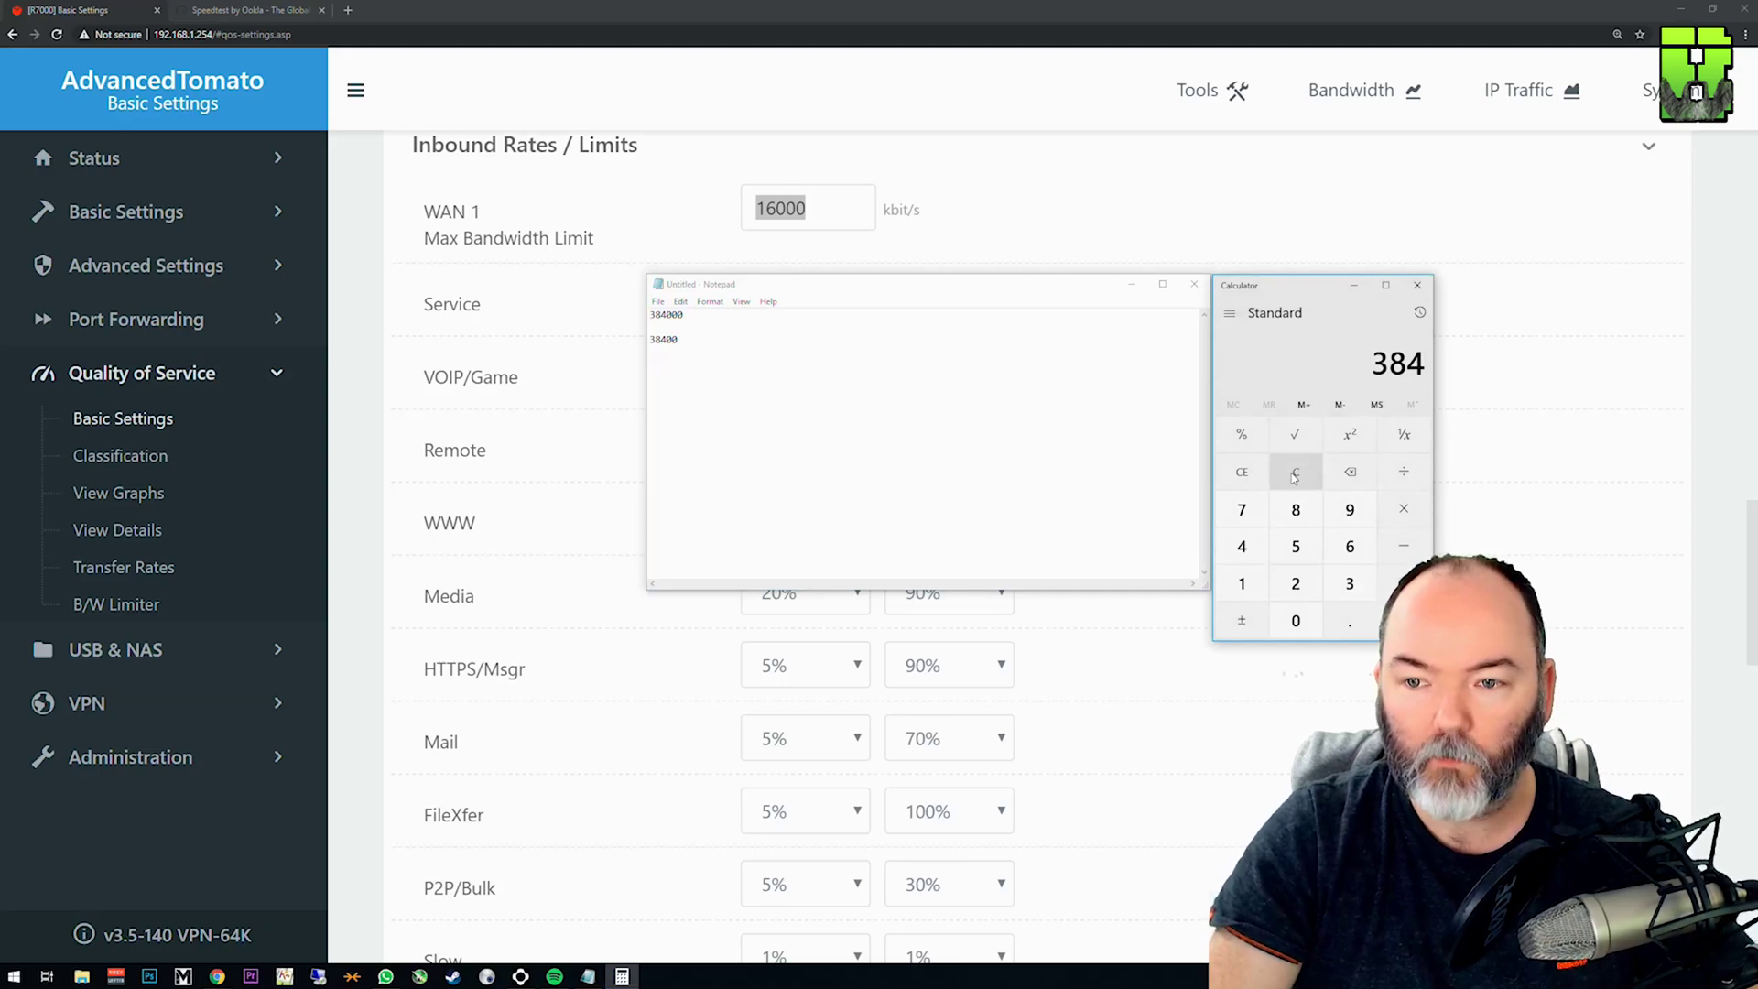
type("00  ")
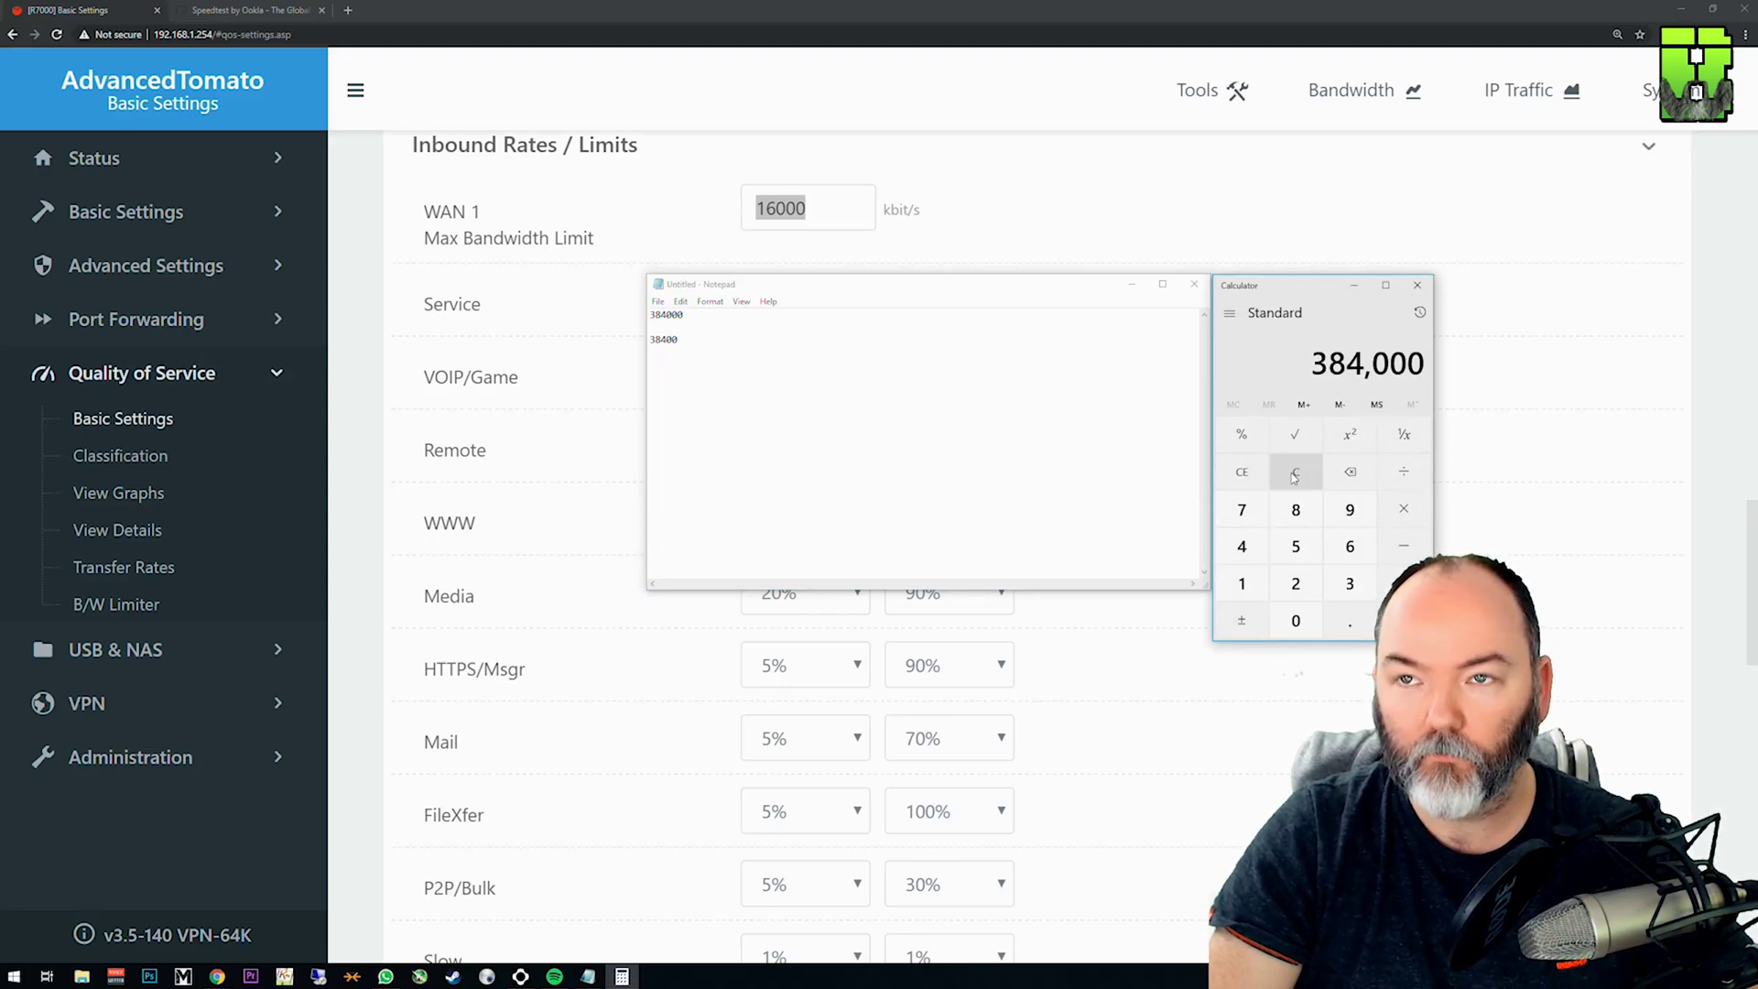
type("38400")
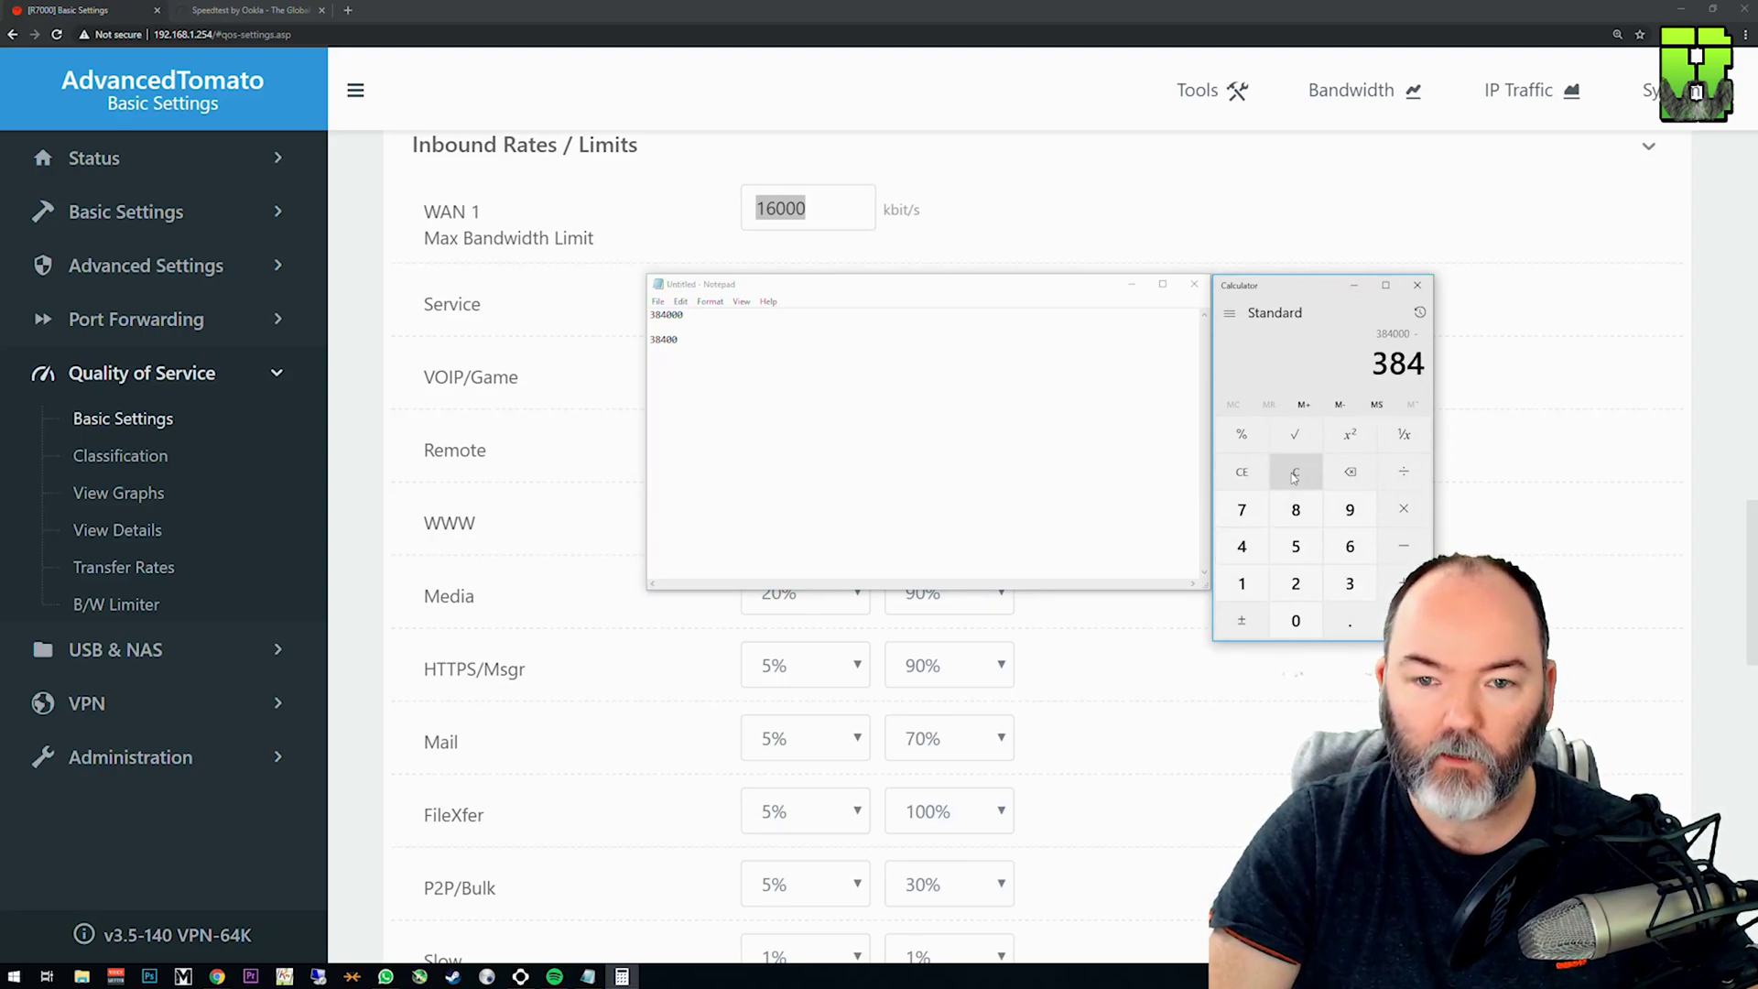
key("Return")
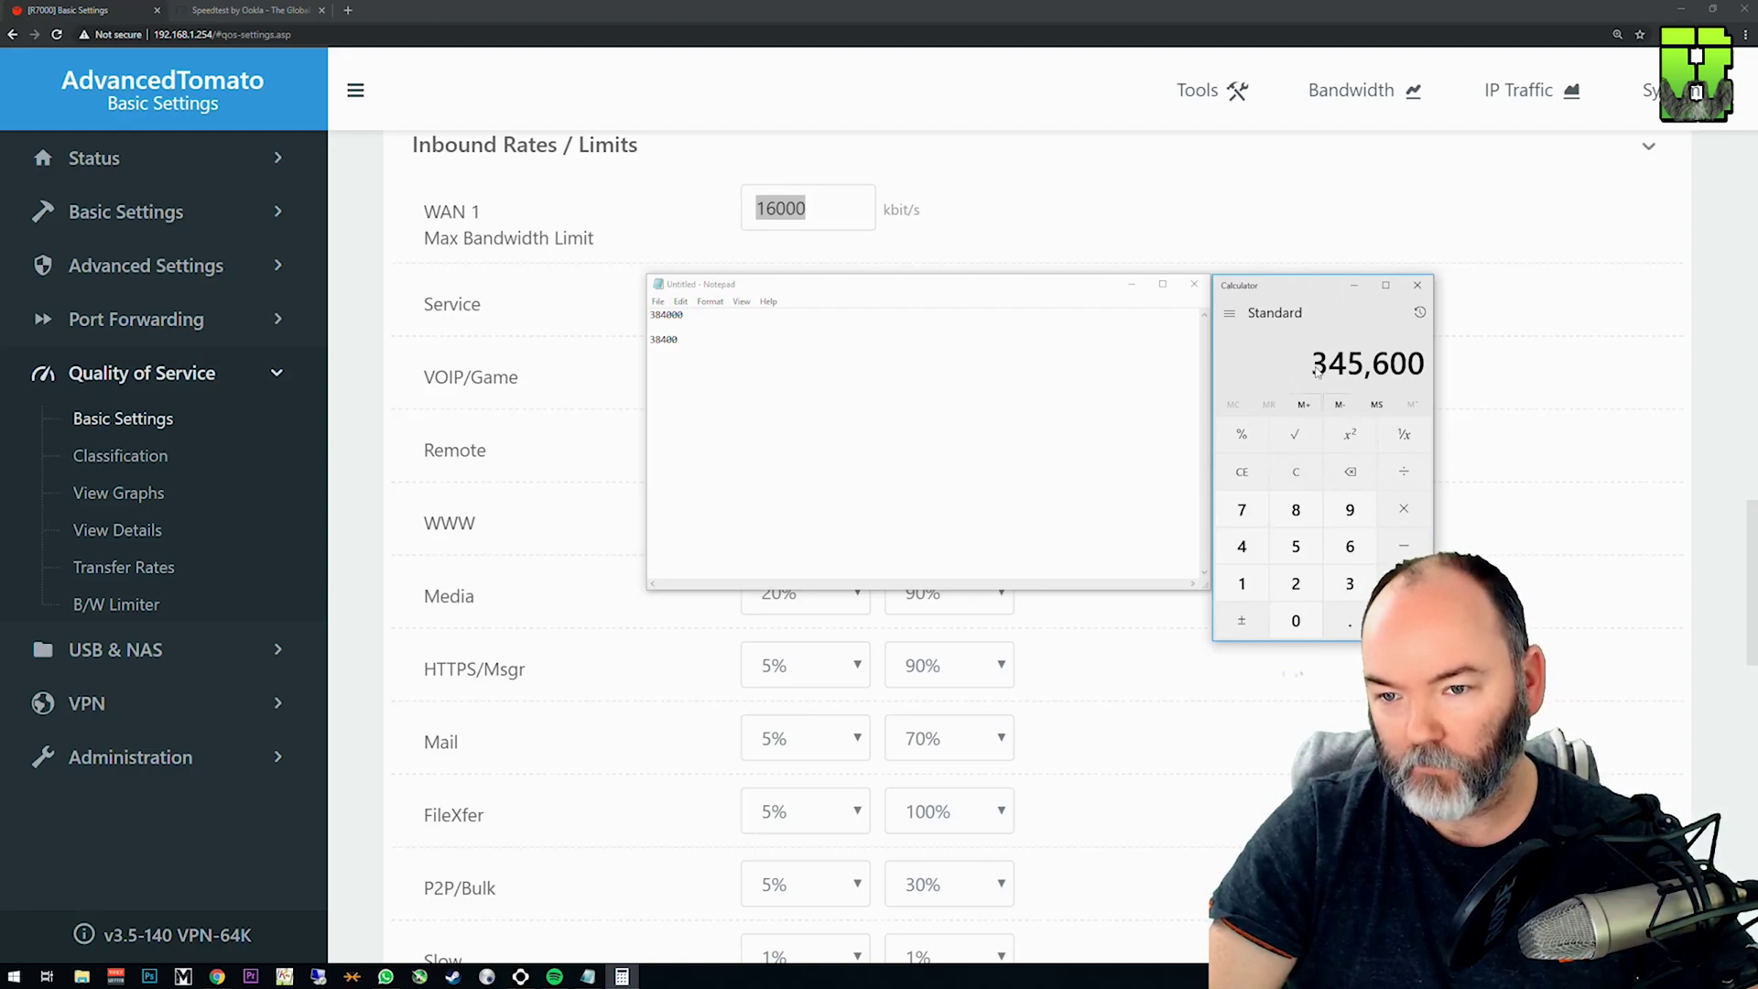
left_click(1132, 284)
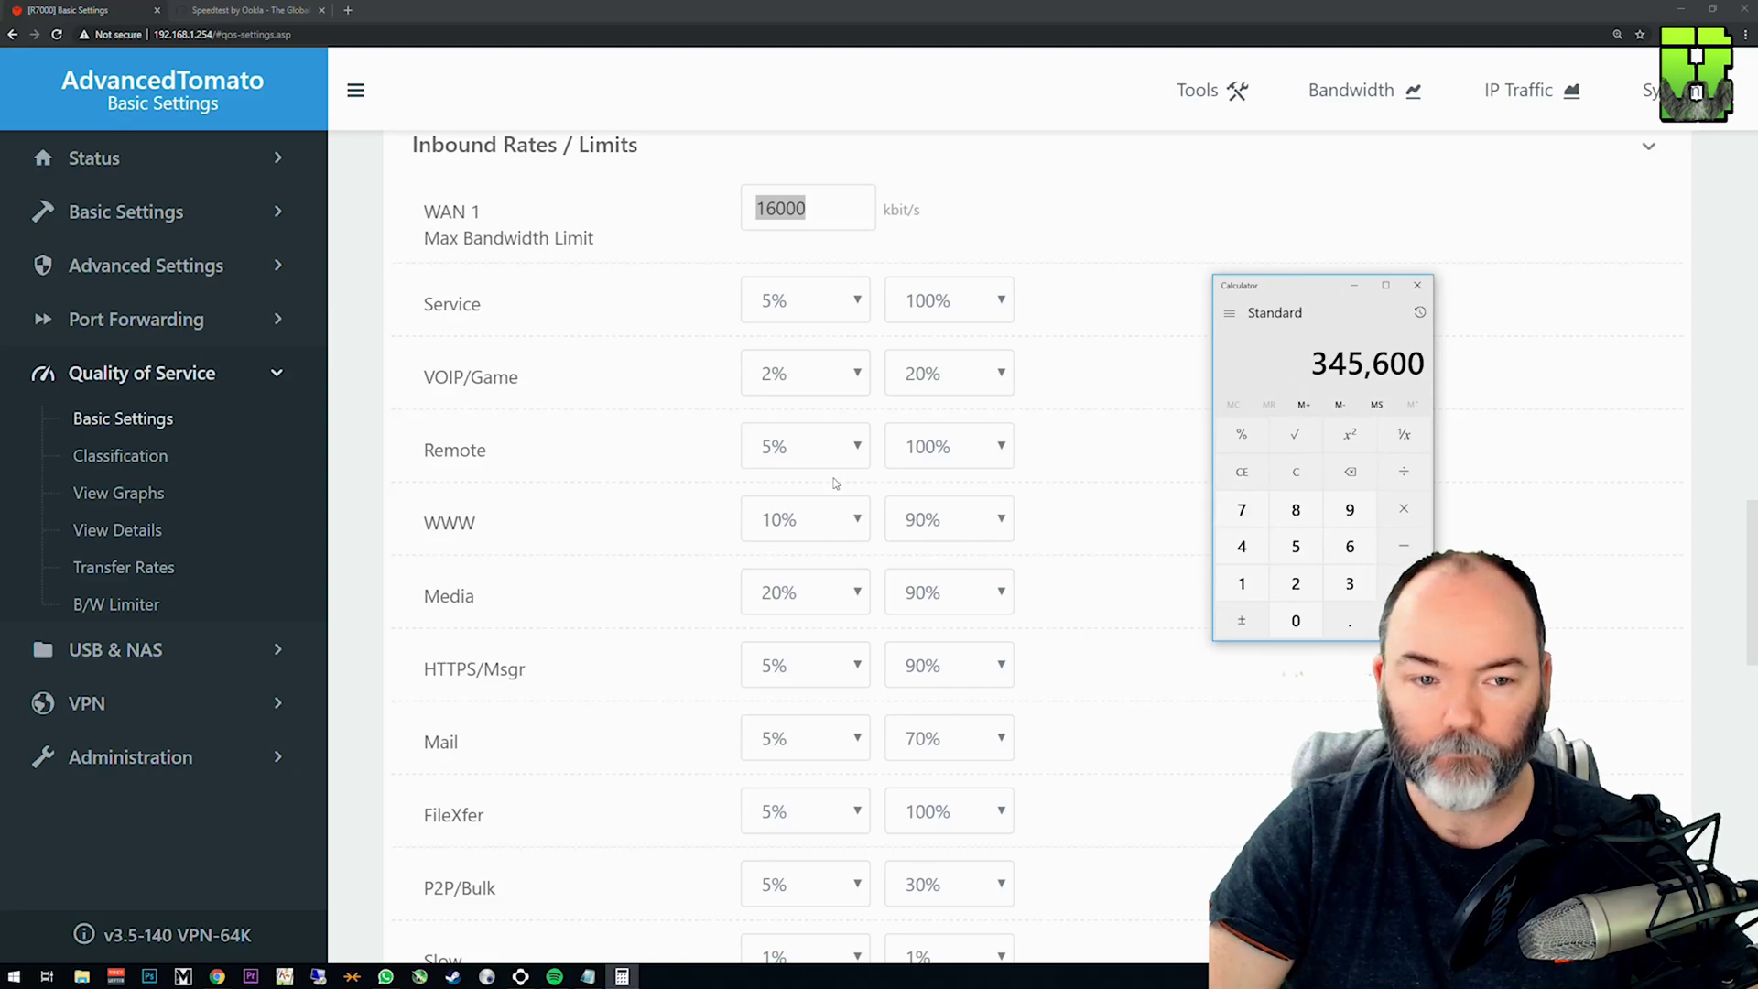
Enter 345000 kbit/s as the inbound WAN 1 Max Bandwidth Limit.
left_click(825, 271)
type("345600")
key("ctrl+z")
type("34500")
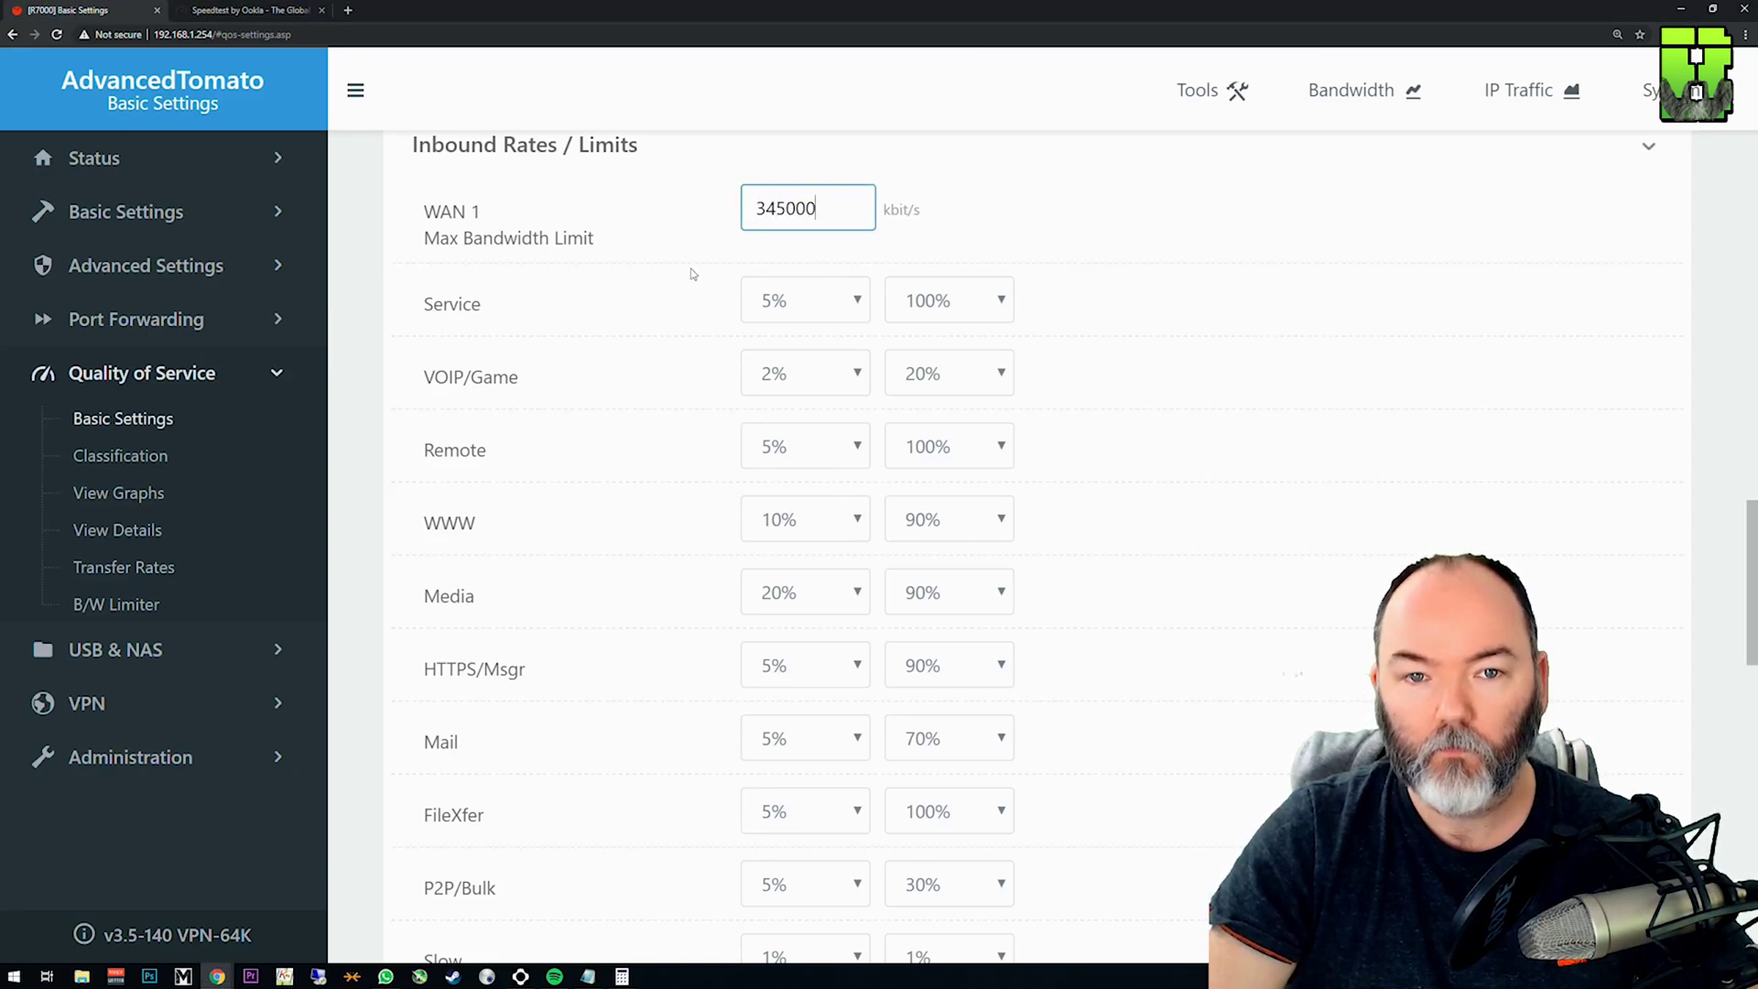
left_click(622, 976)
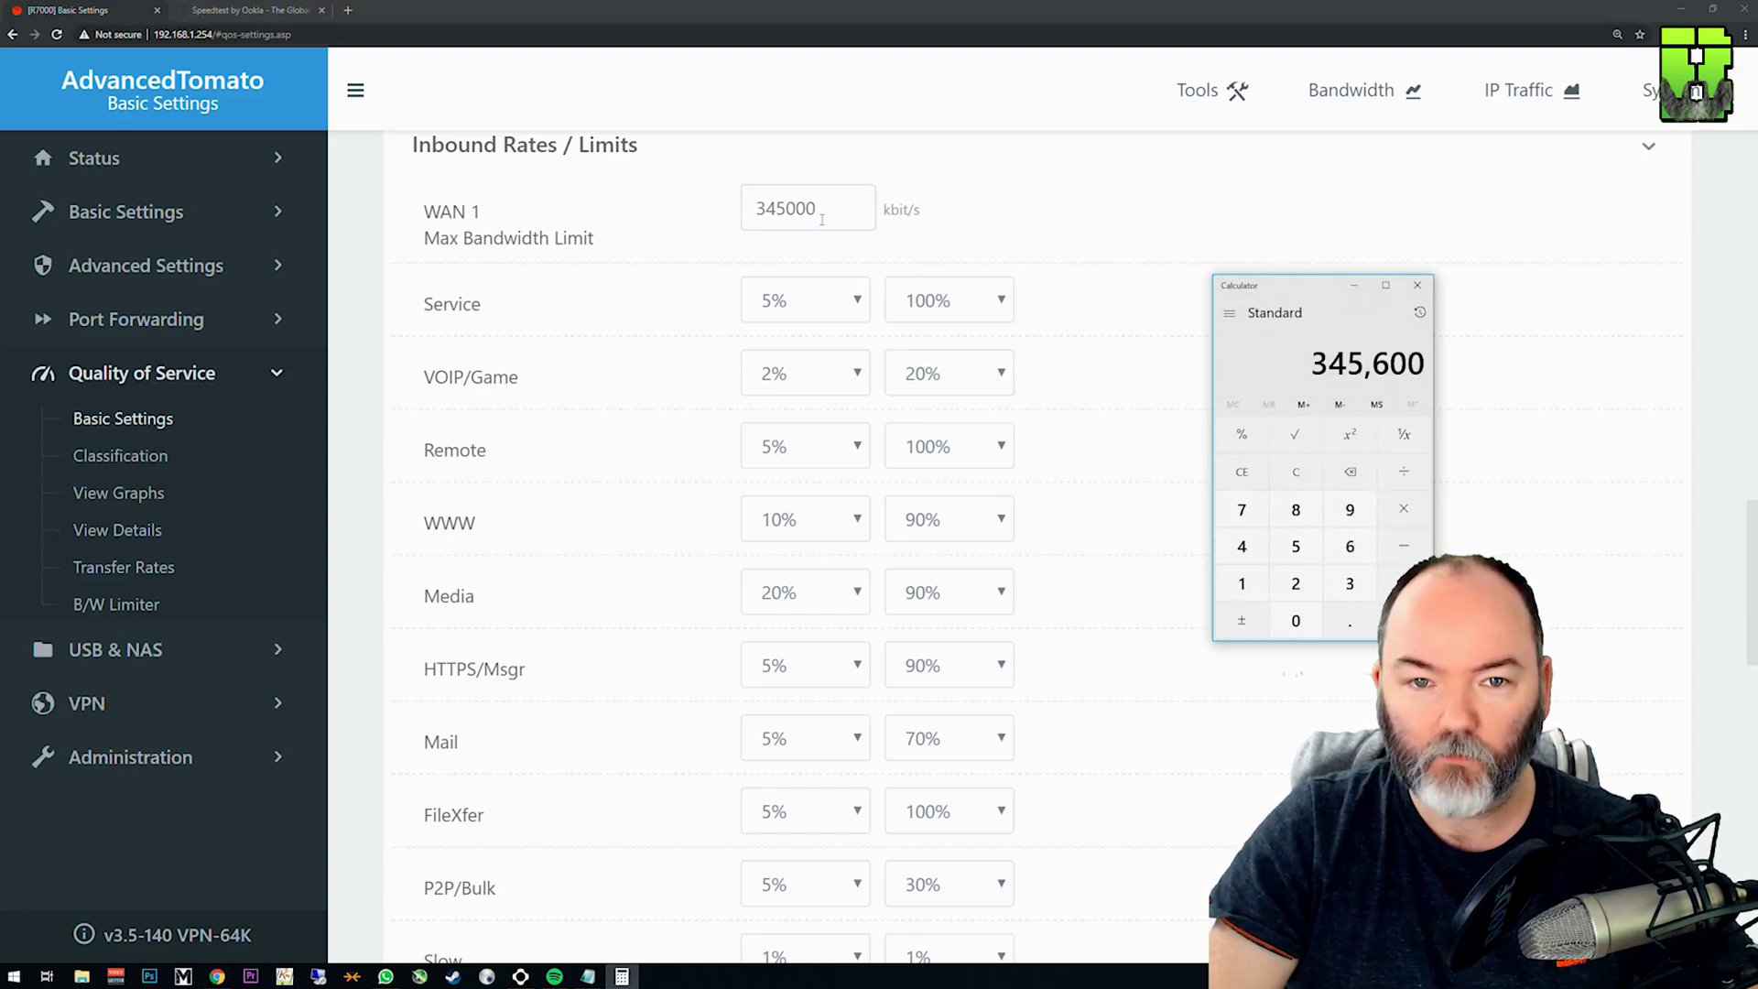
Scroll through the Priority Class name fields down to TCP Vegas and Save.
left_click(788, 207)
scroll(788, 207, "down", 9)
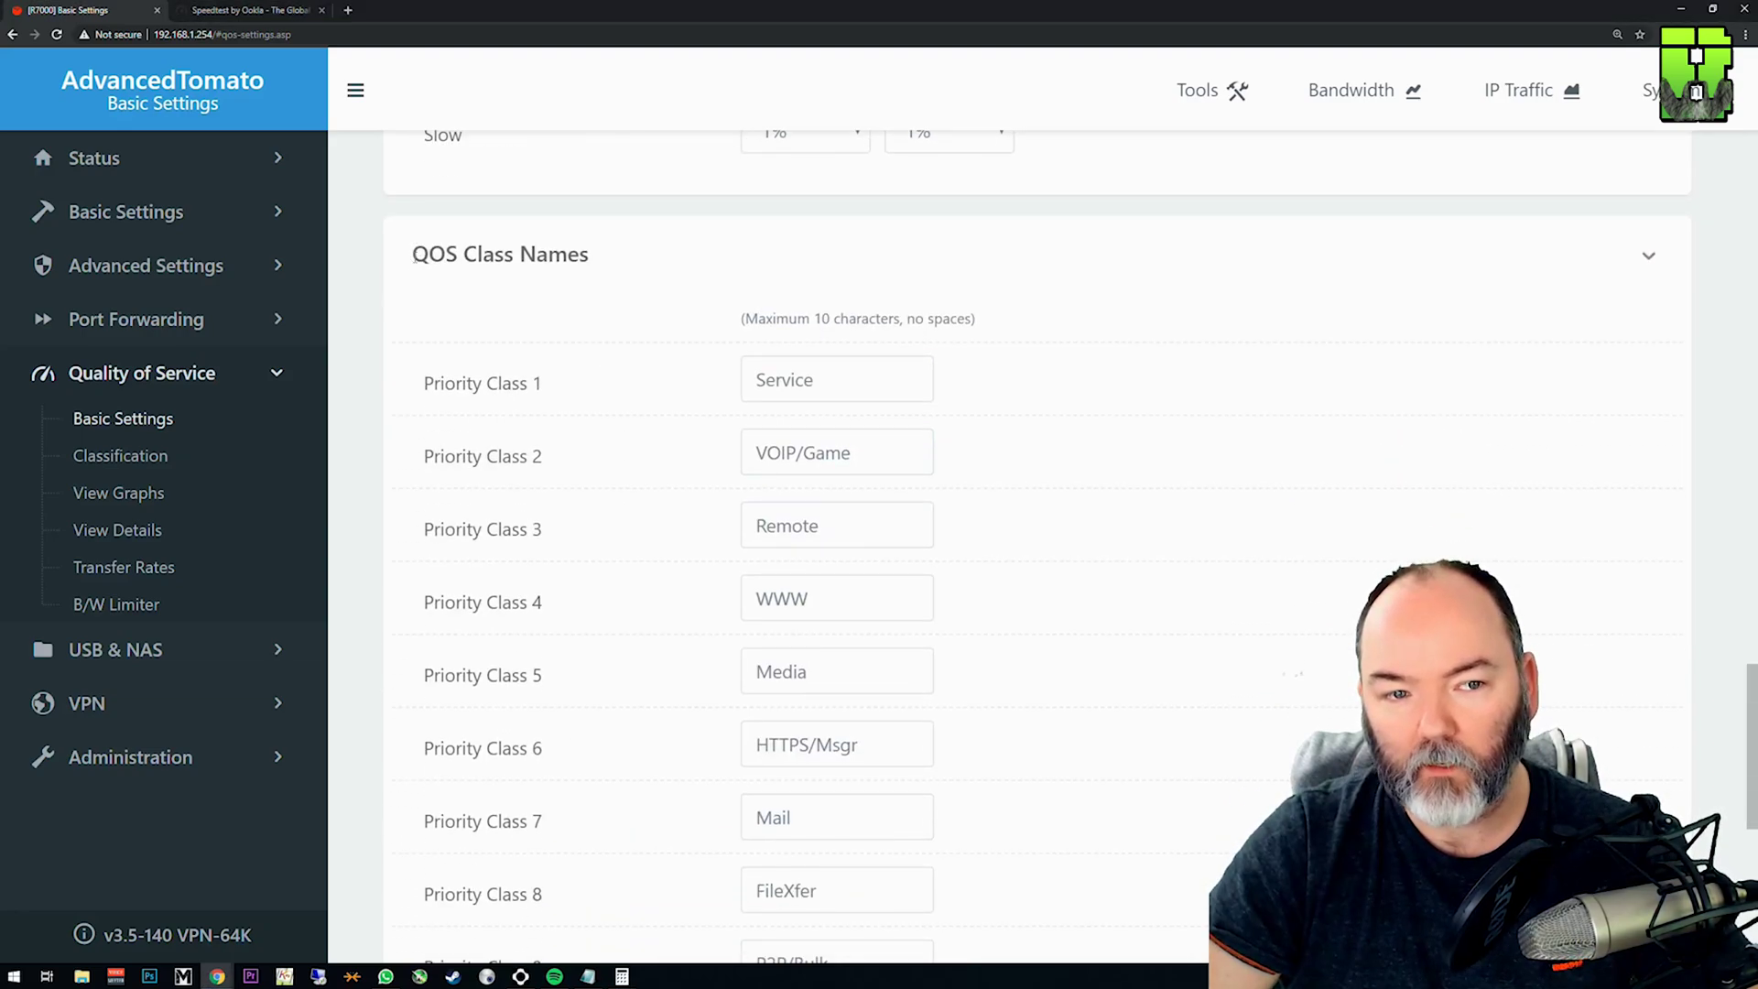
left_click_drag(414, 259, 591, 257)
scroll(1016, 445, "down", 3)
scroll(1017, 445, "up", 2)
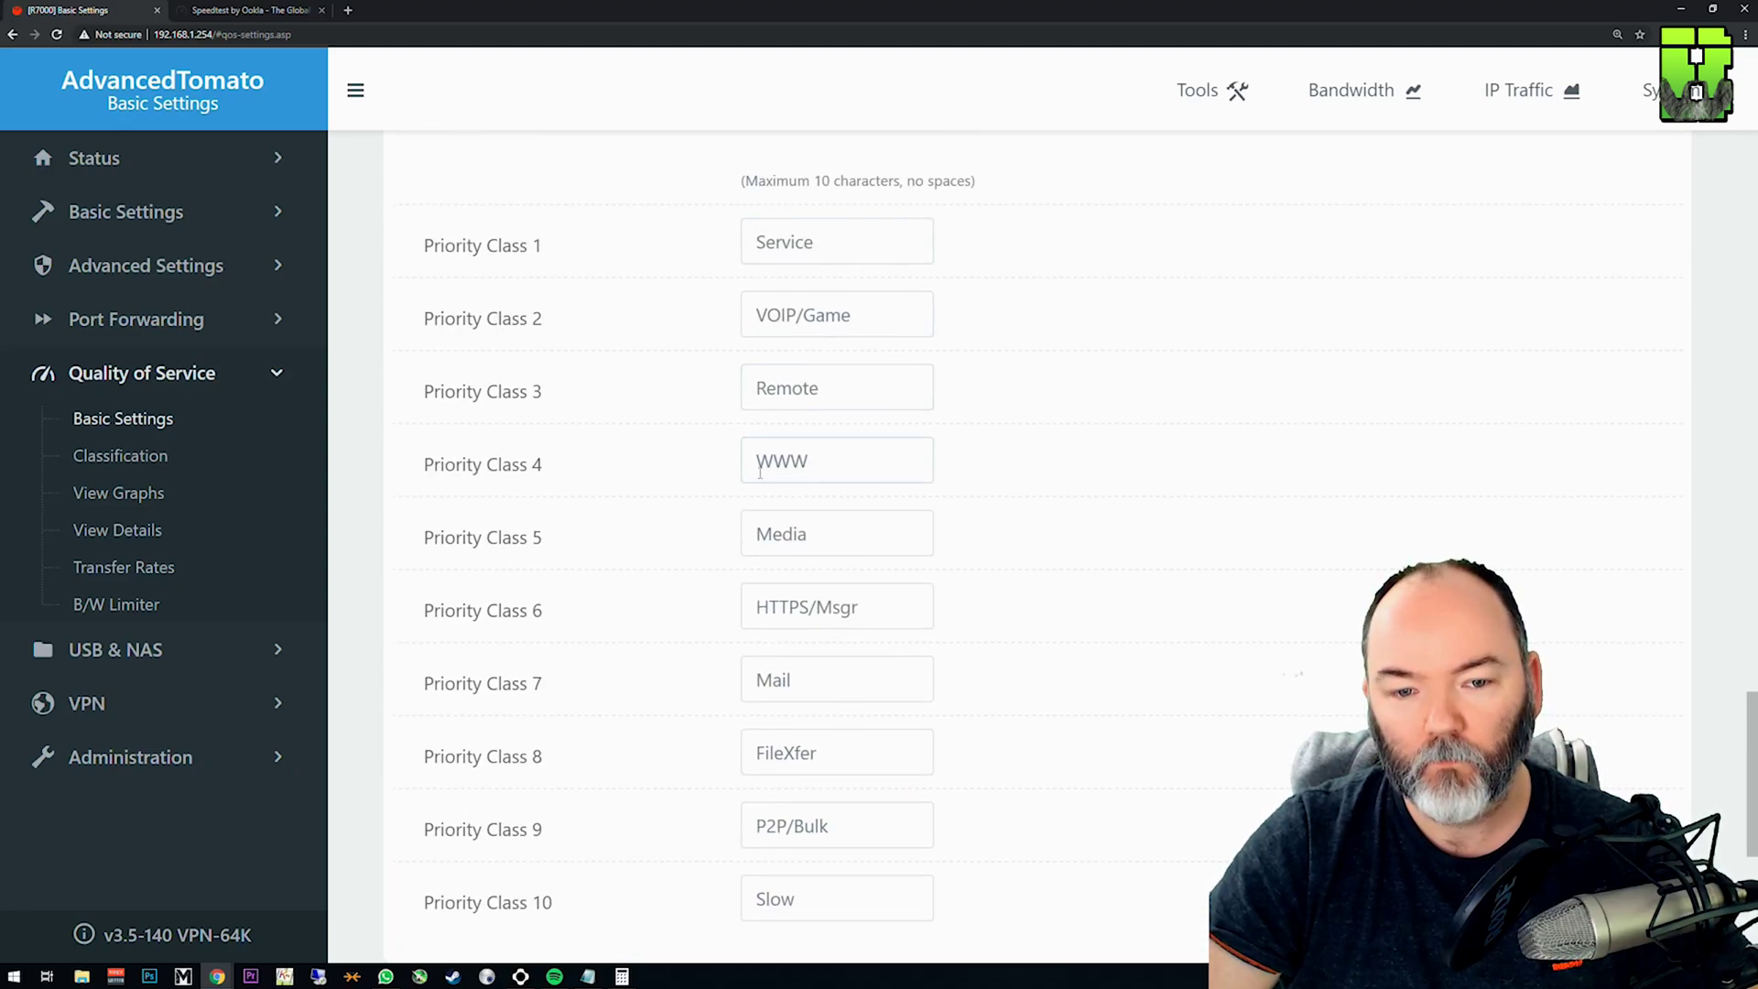
scroll(767, 791, "down", 1)
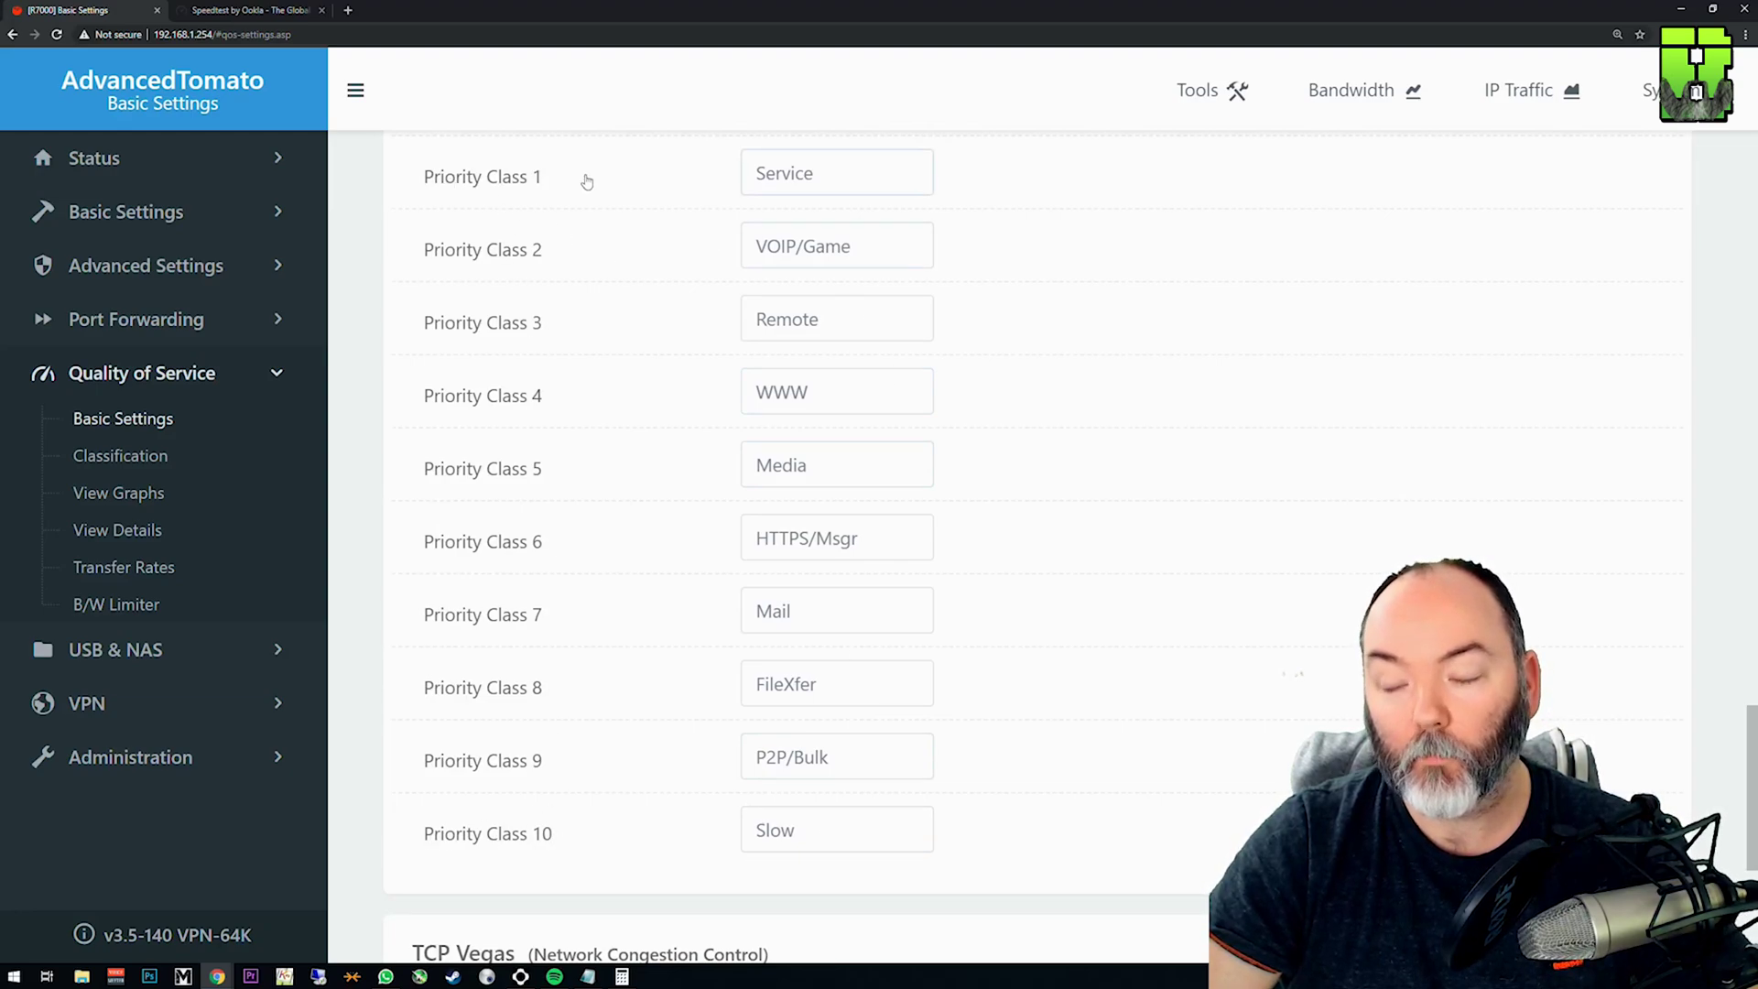
double_click(819, 172)
scroll(1012, 390, "up", 8)
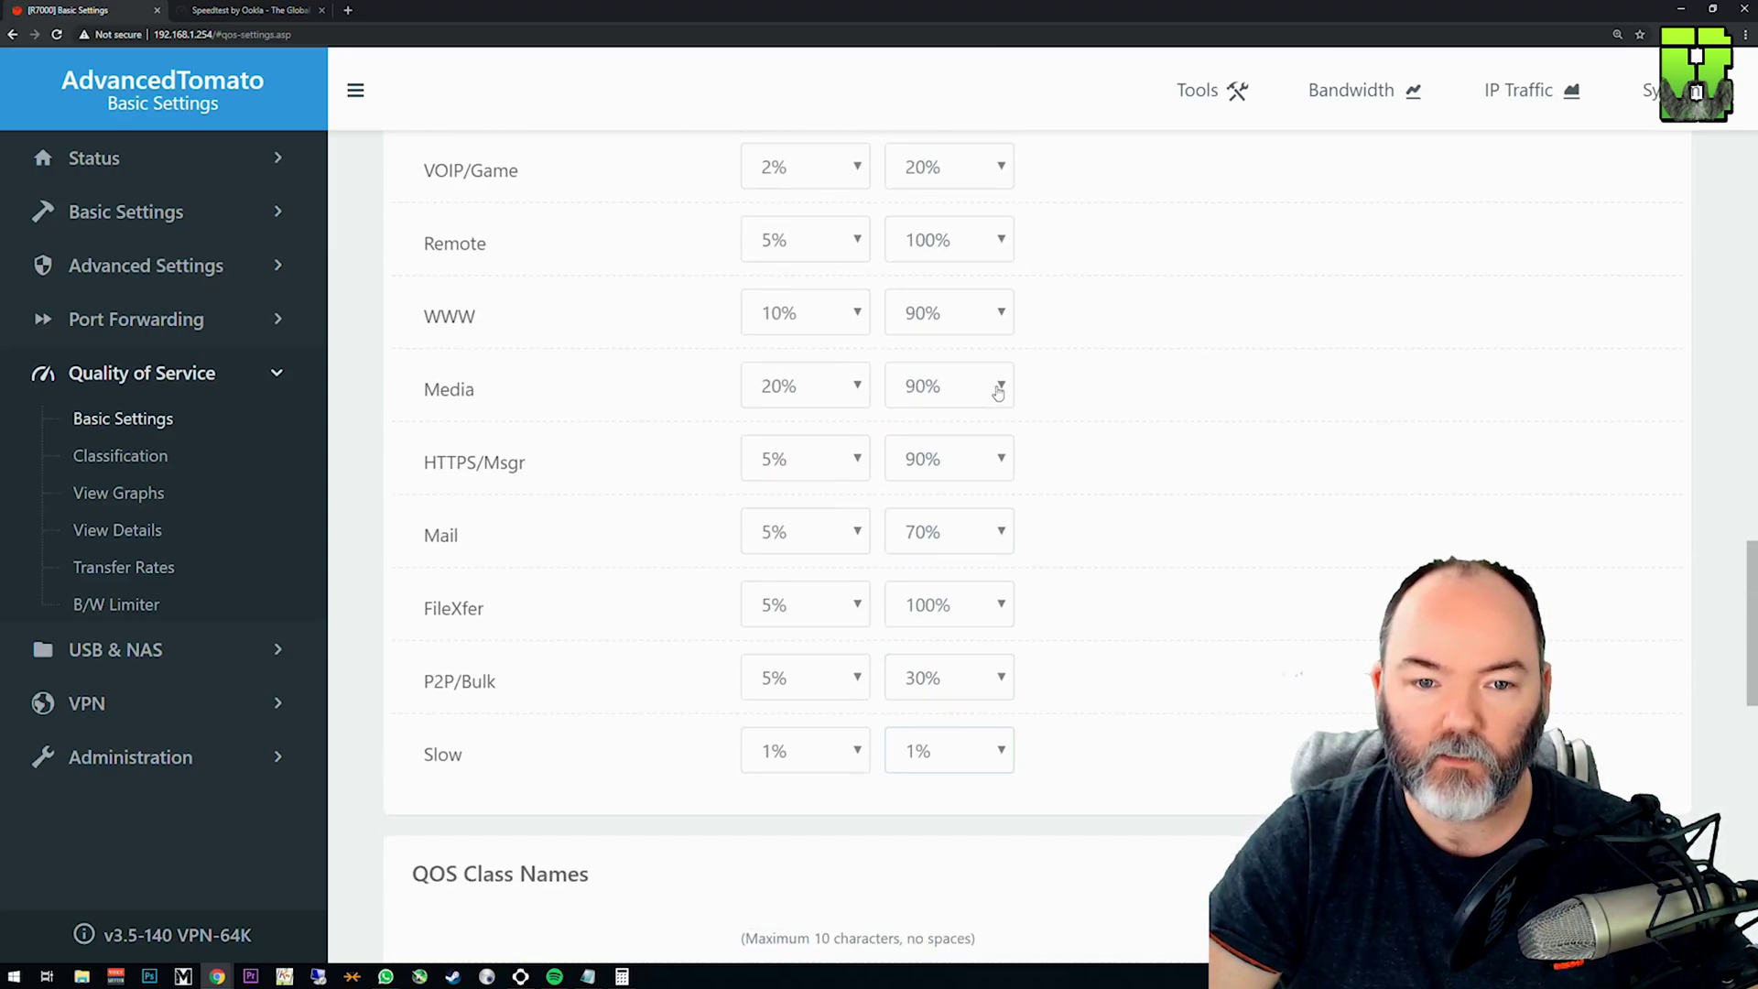
scroll(998, 391, "up", 5)
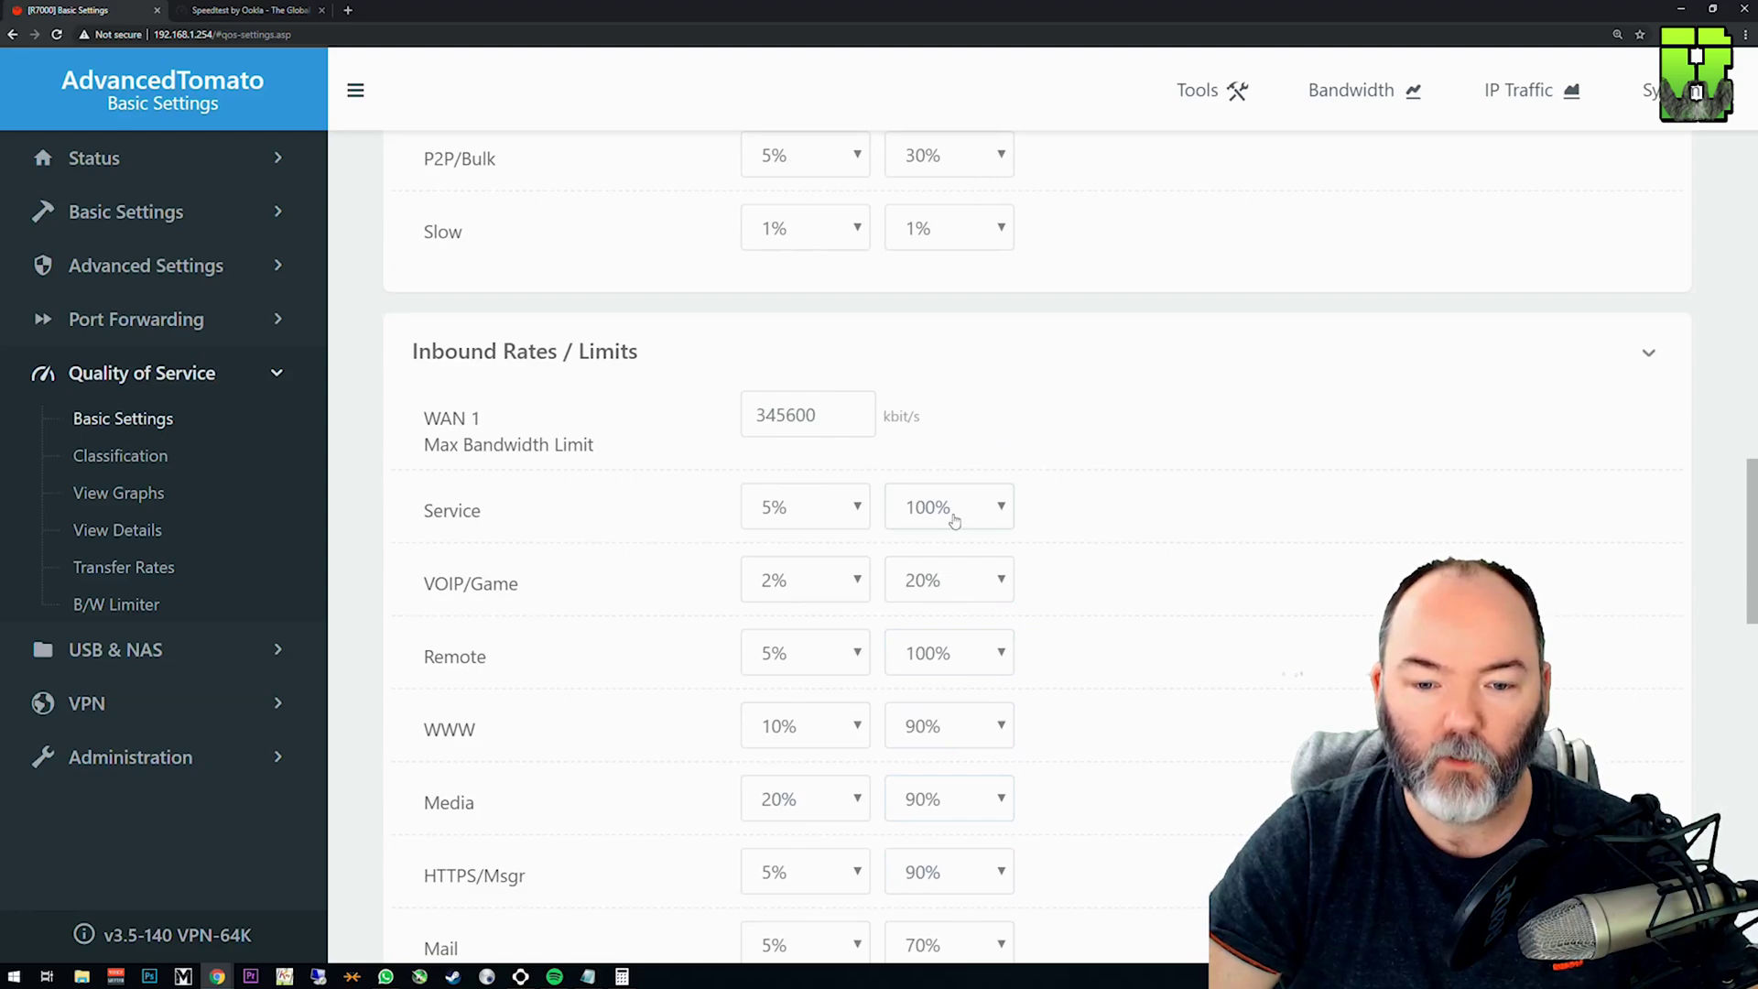
scroll(836, 517, "down", 2)
scroll(886, 563, "down", 12)
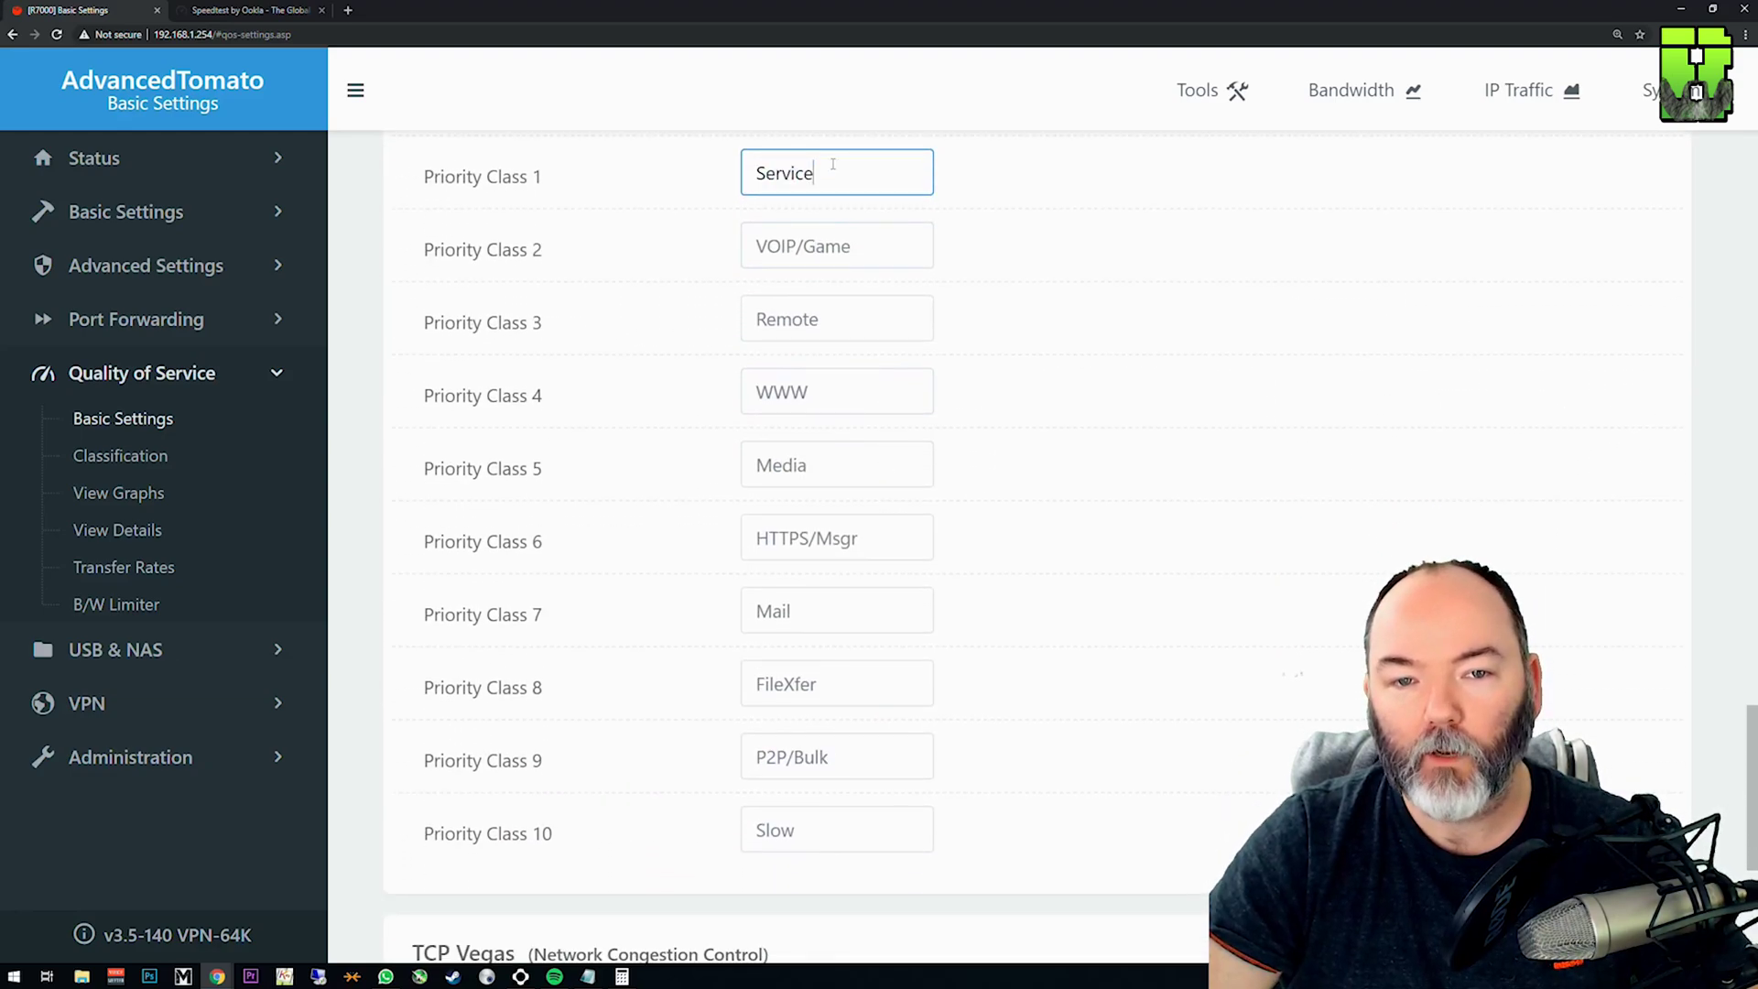
Highlight the Service and VOIP/Game class names, then scroll back to Outbound Rates / Limits.
left_click_drag(755, 174, 814, 174)
left_click_drag(766, 256, 851, 247)
left_click(852, 247)
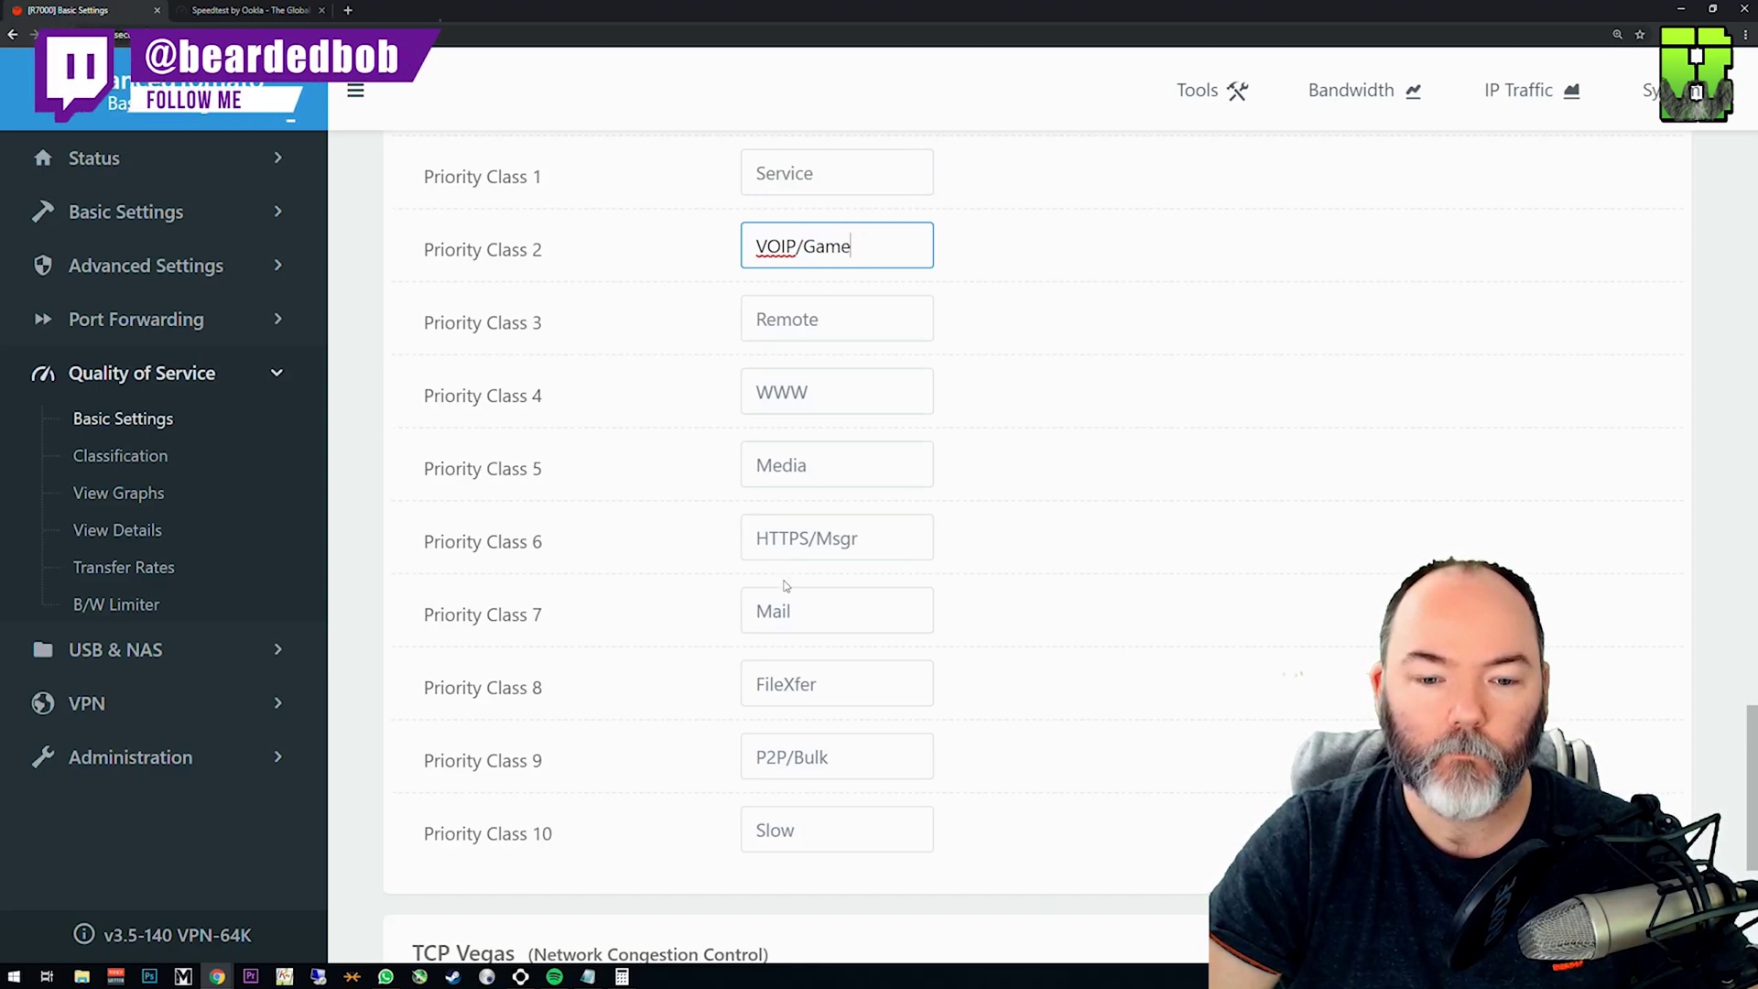
scroll(861, 760, "down", 1)
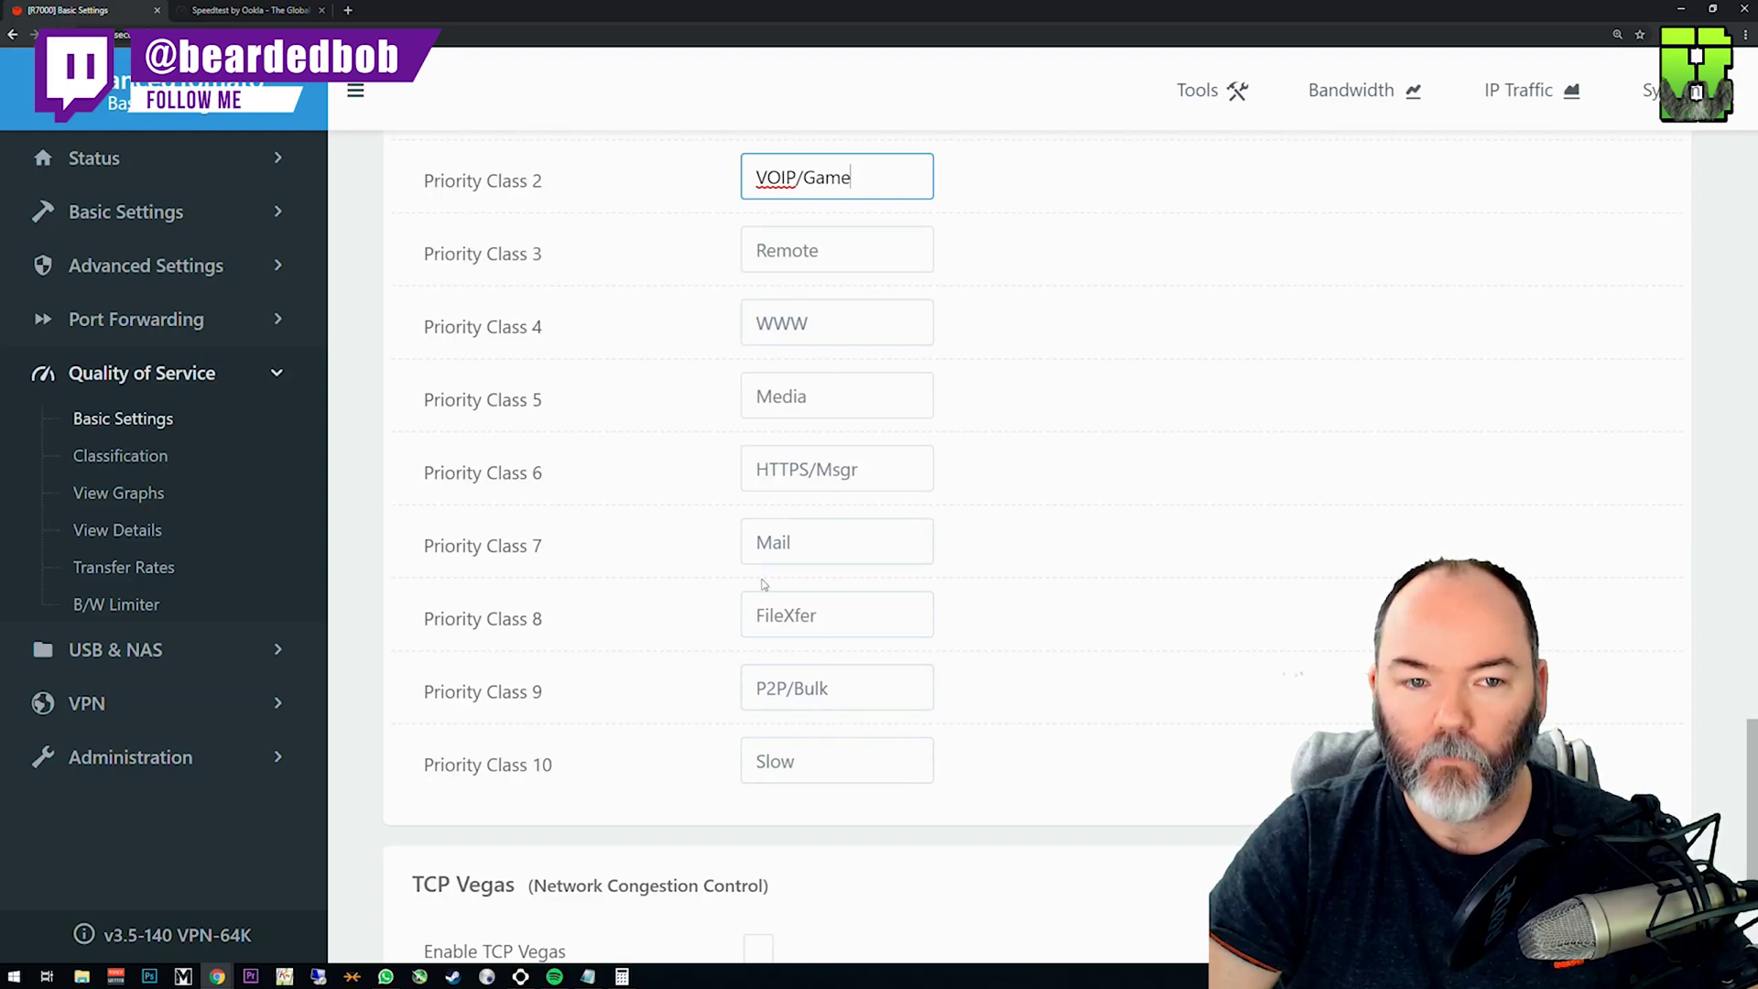
scroll(763, 583, "down", 5)
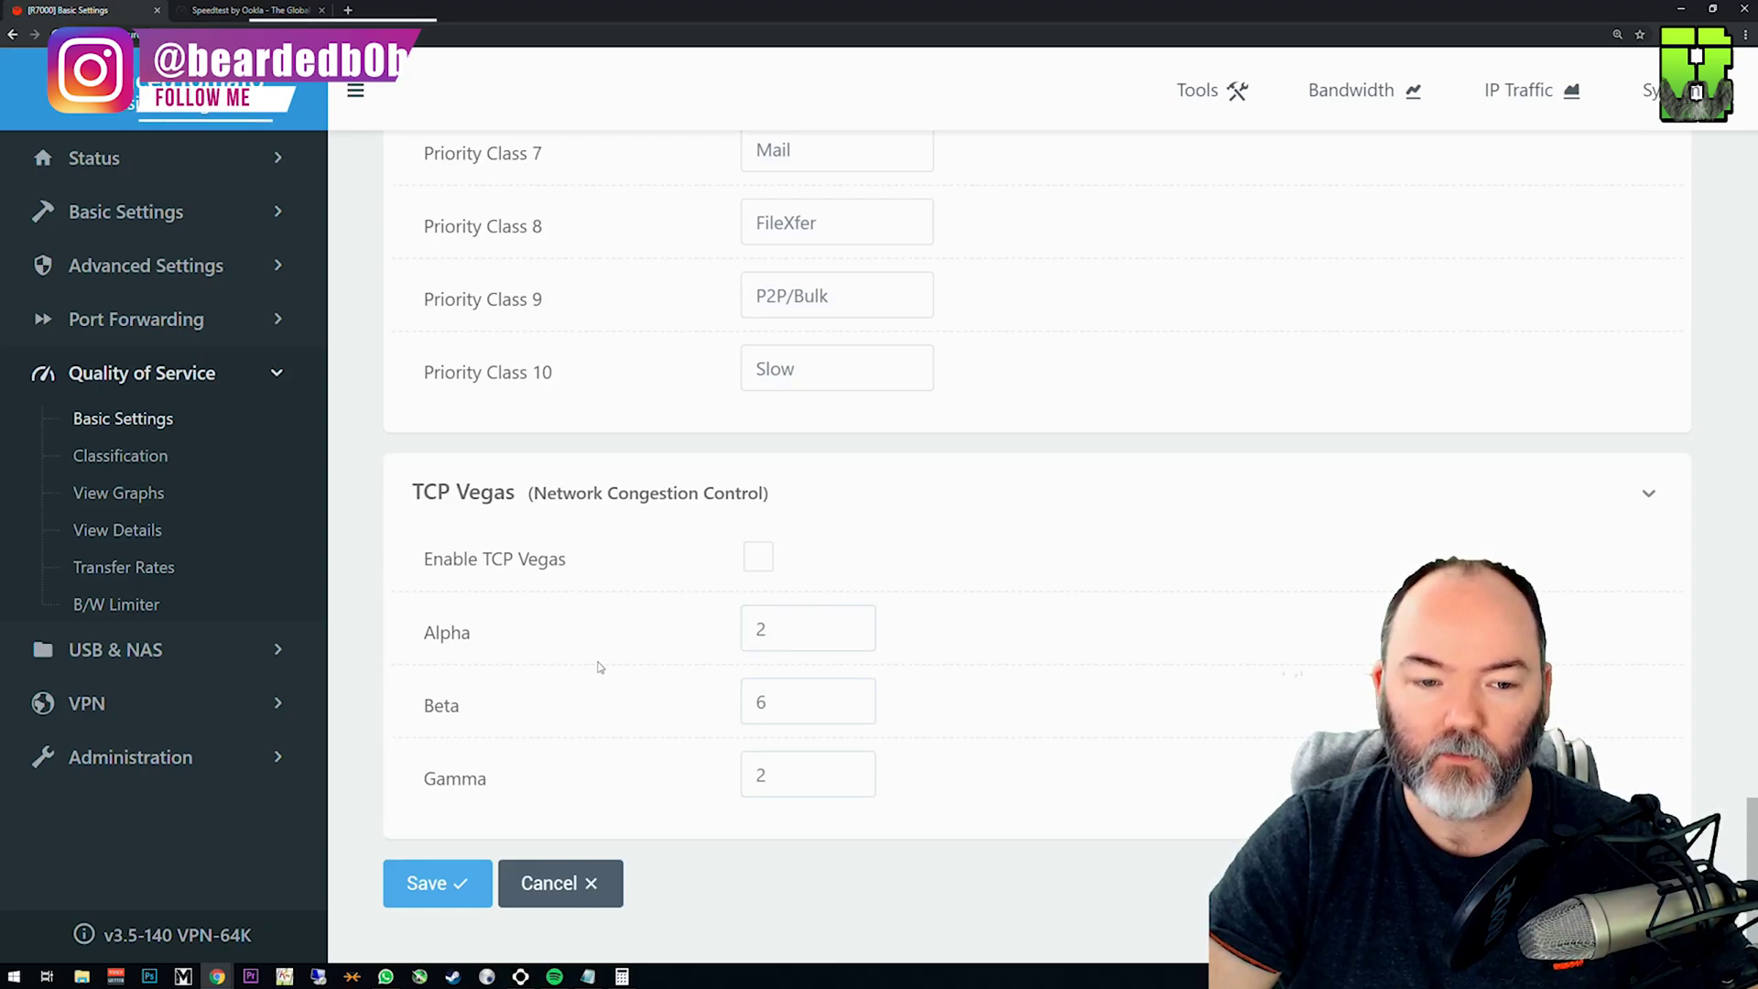
scroll(917, 644, "up", 15)
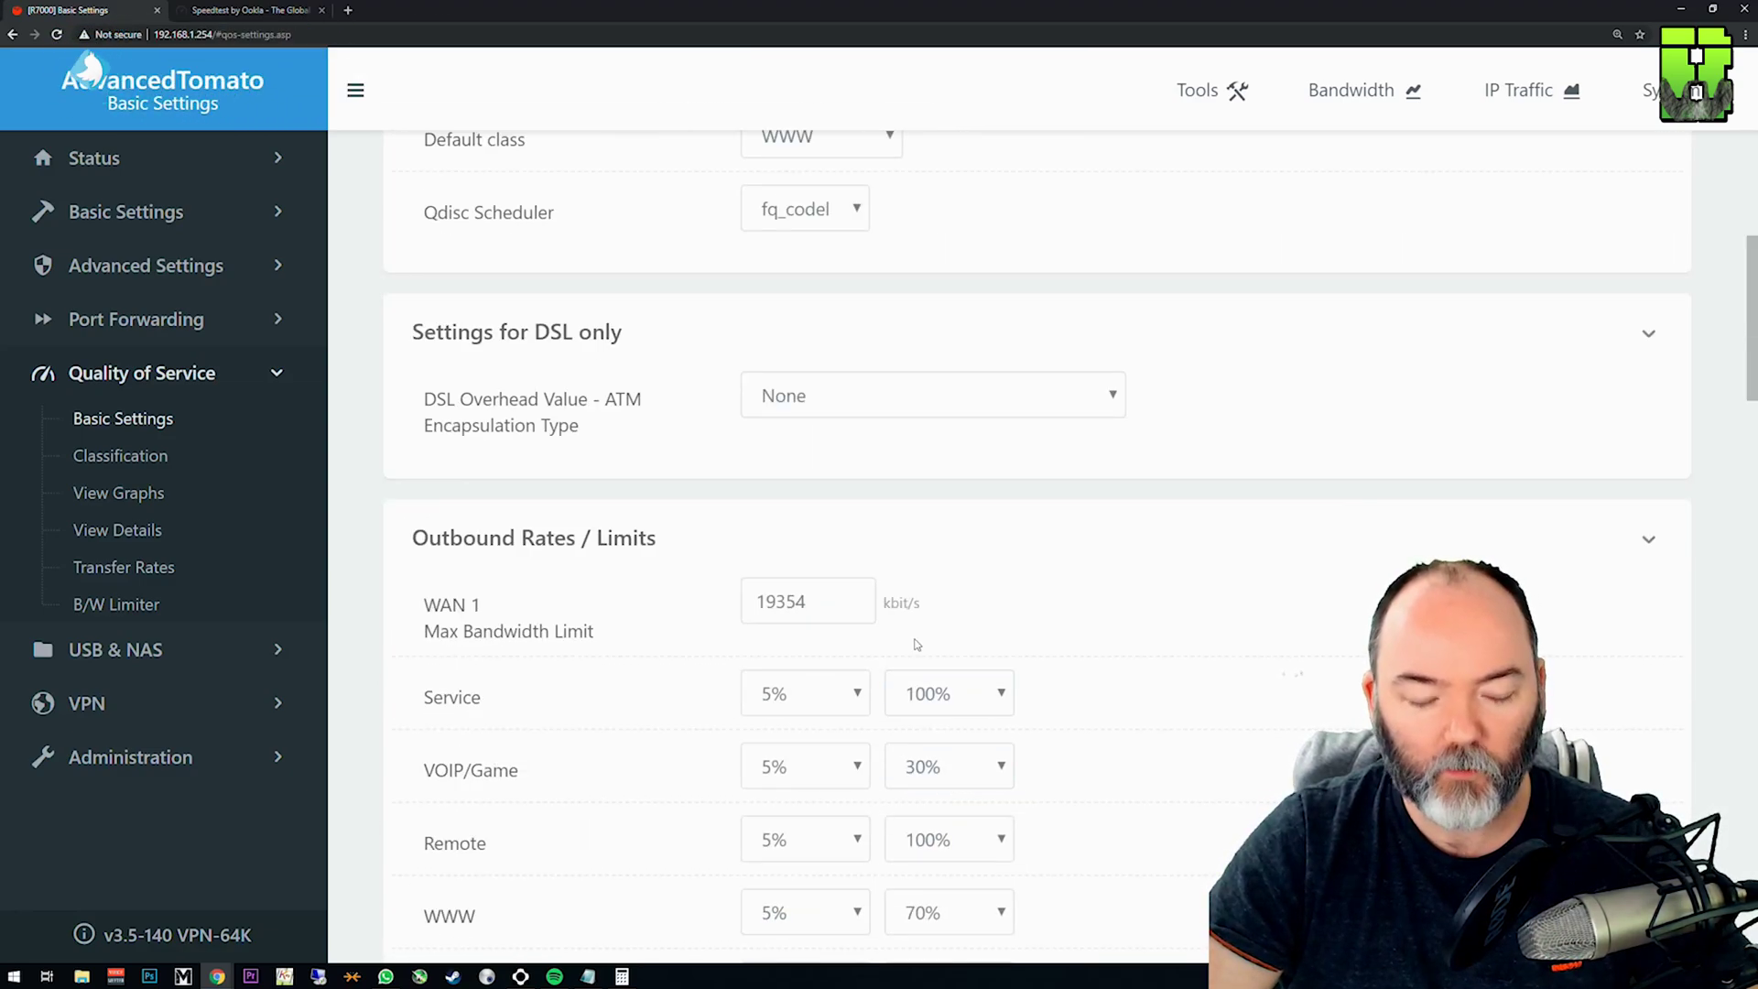
scroll(916, 644, "down", 4)
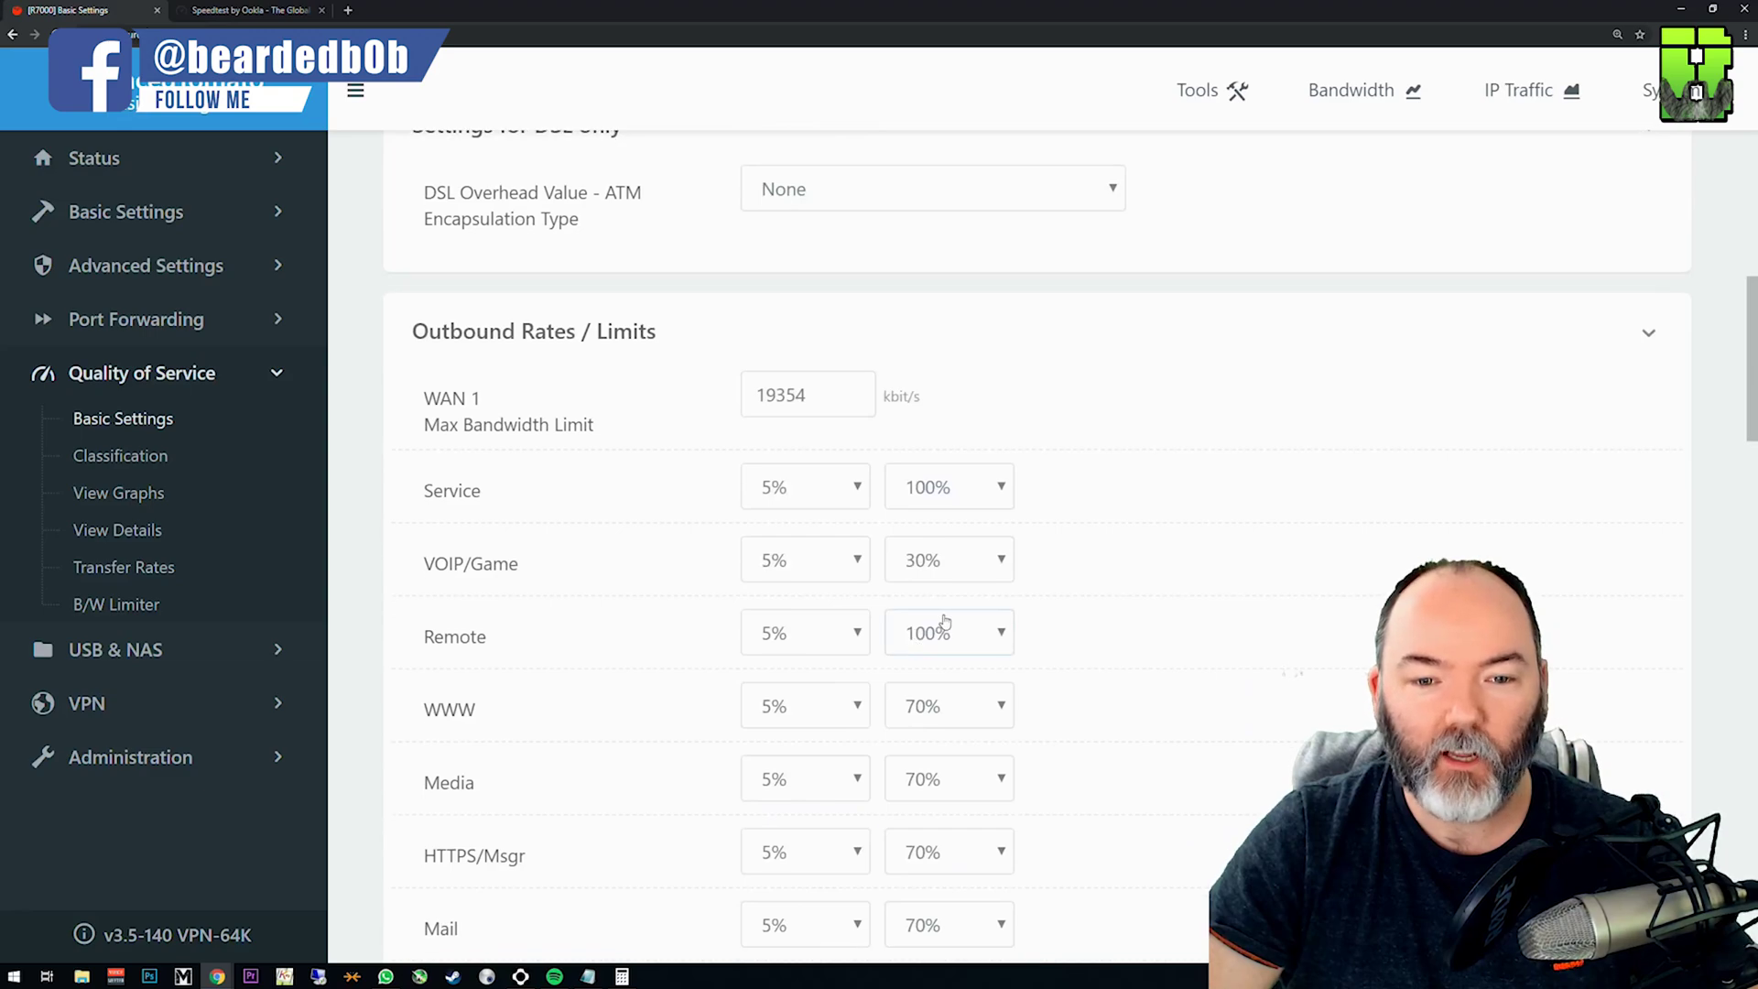
scroll(962, 600, "down", 1)
scroll(962, 599, "up", 2)
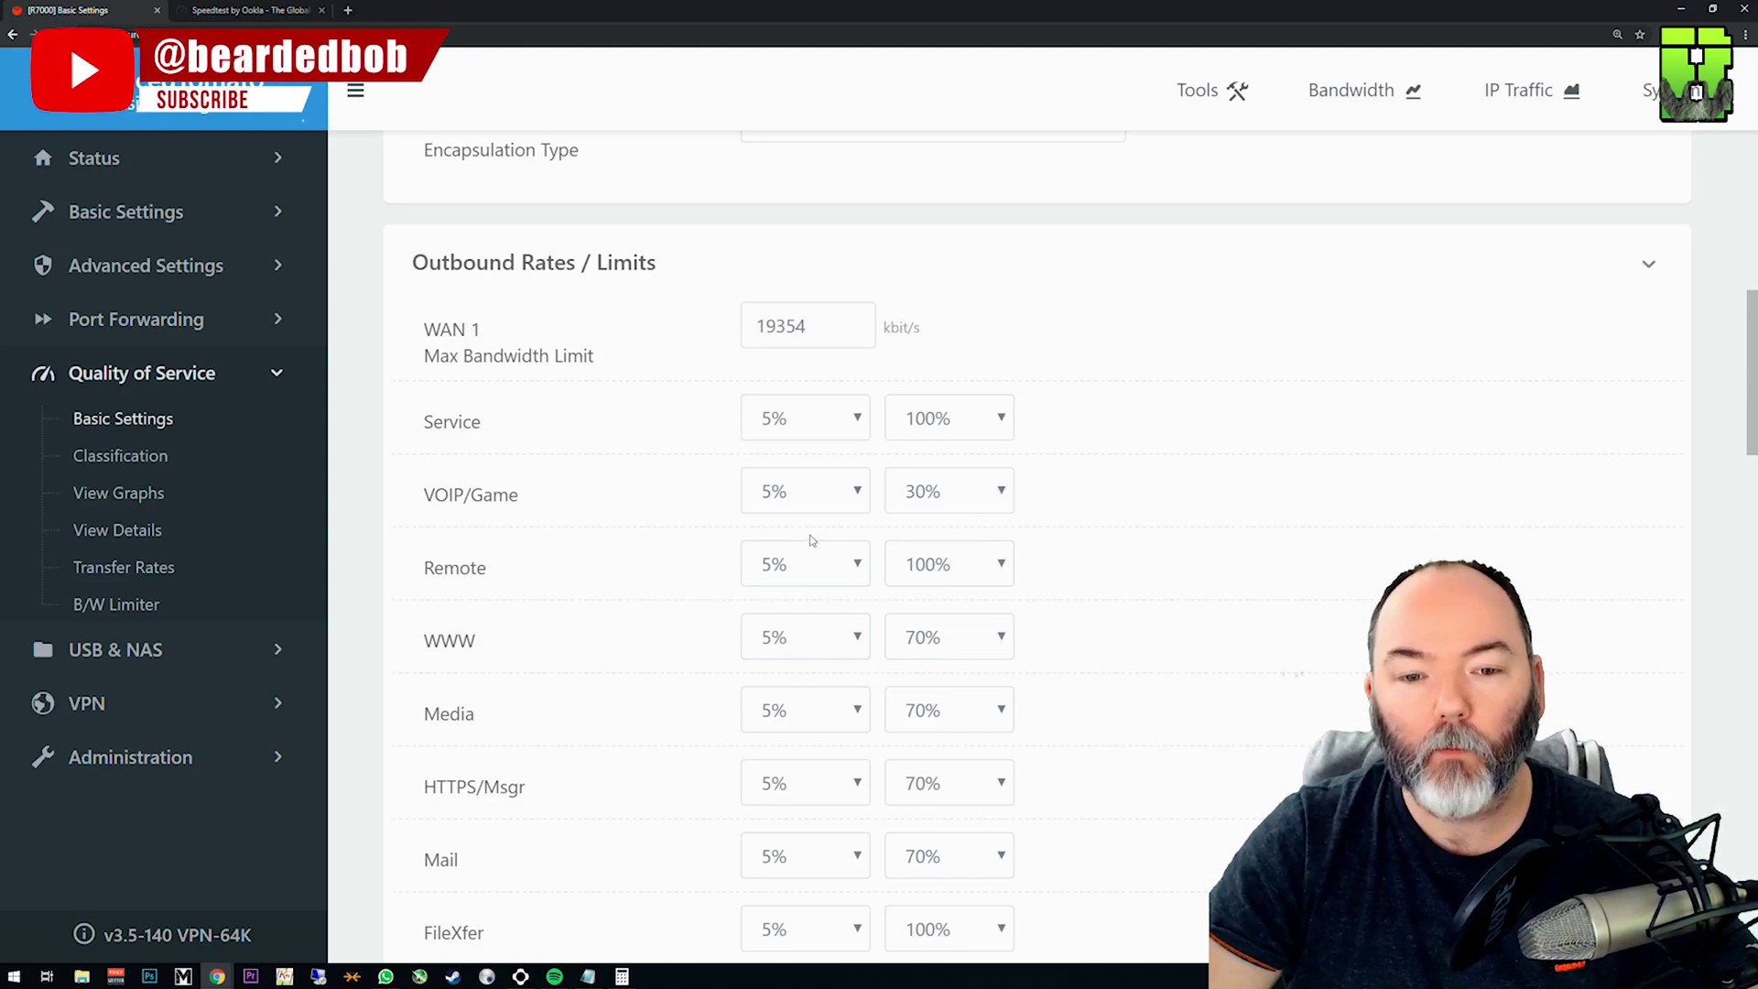
Keep the VOIP/Game outbound minimum at 5% and raise its maximum to 100%.
left_click(853, 497)
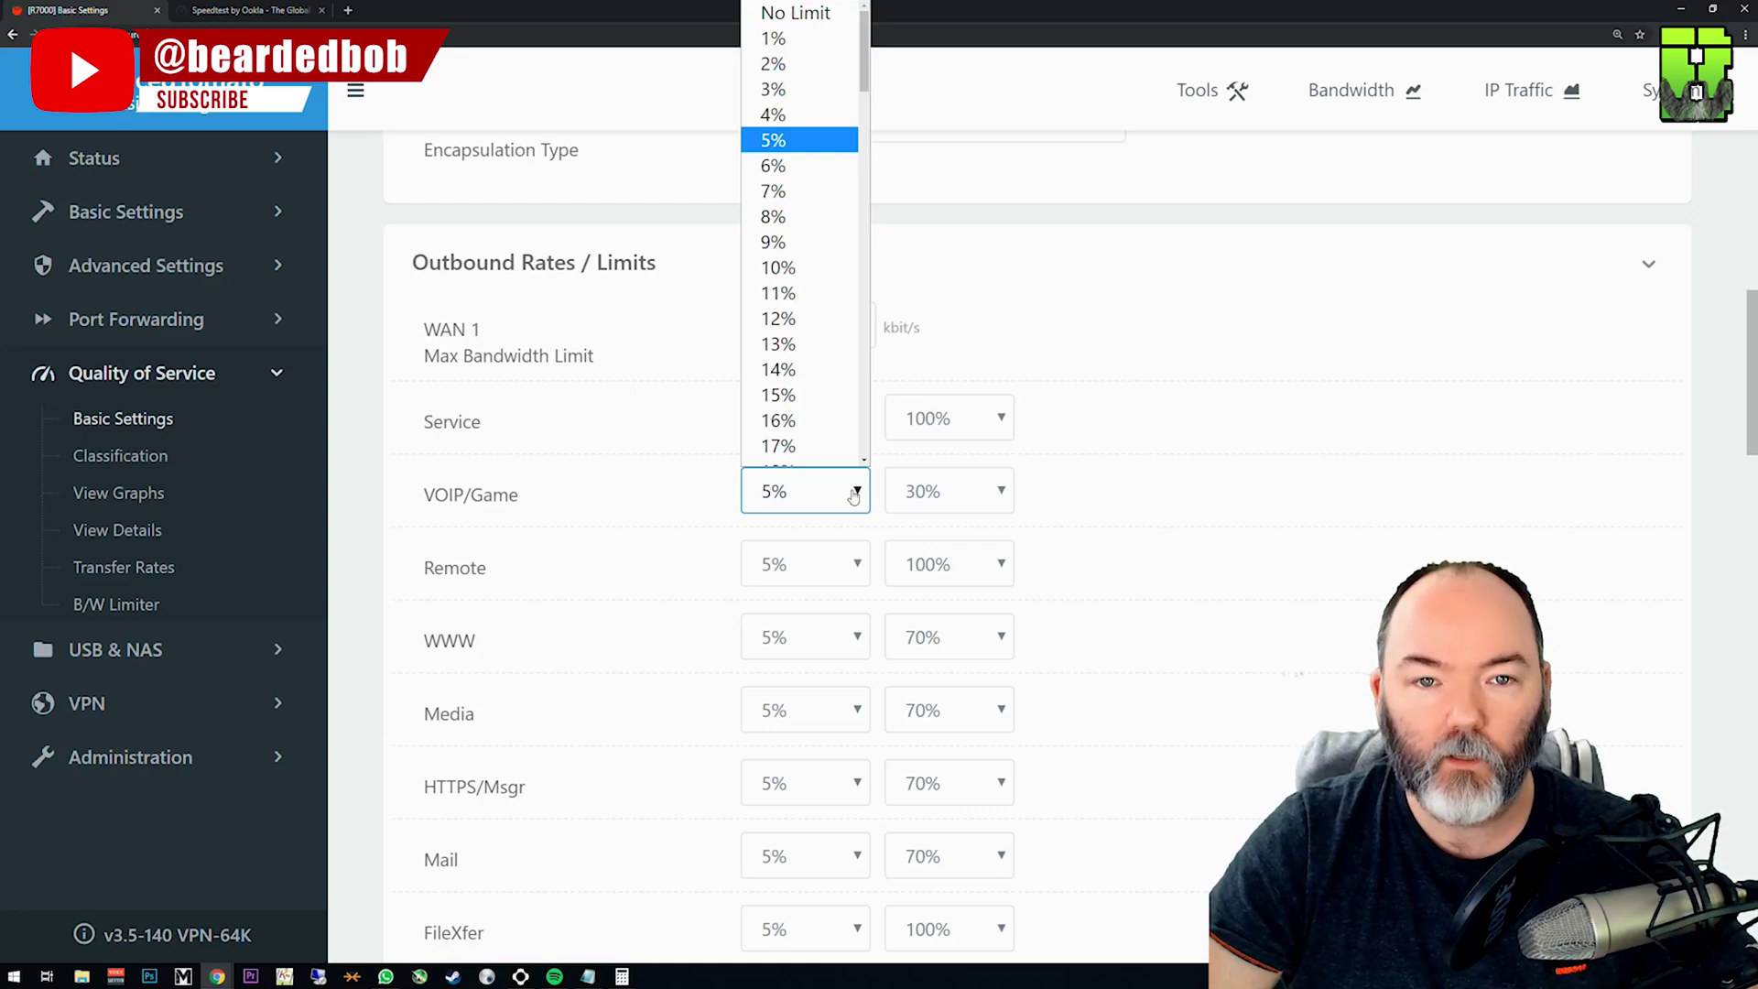
scroll(797, 201, "down", 1)
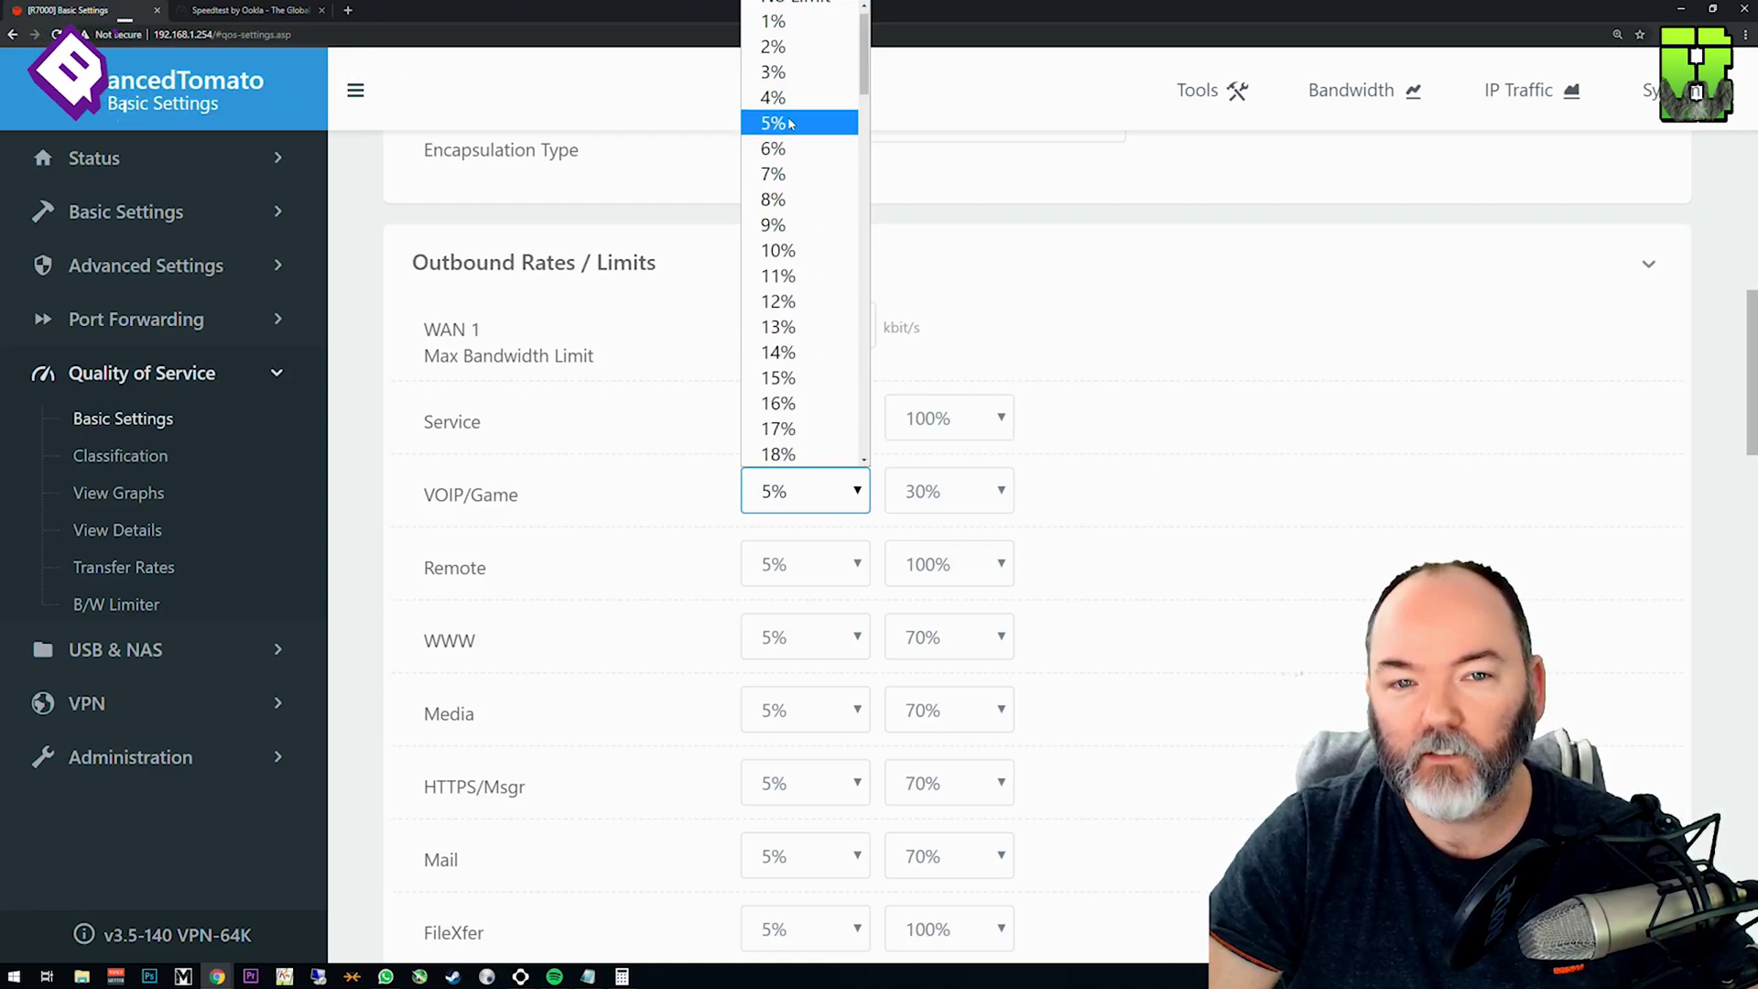
left_click(792, 126)
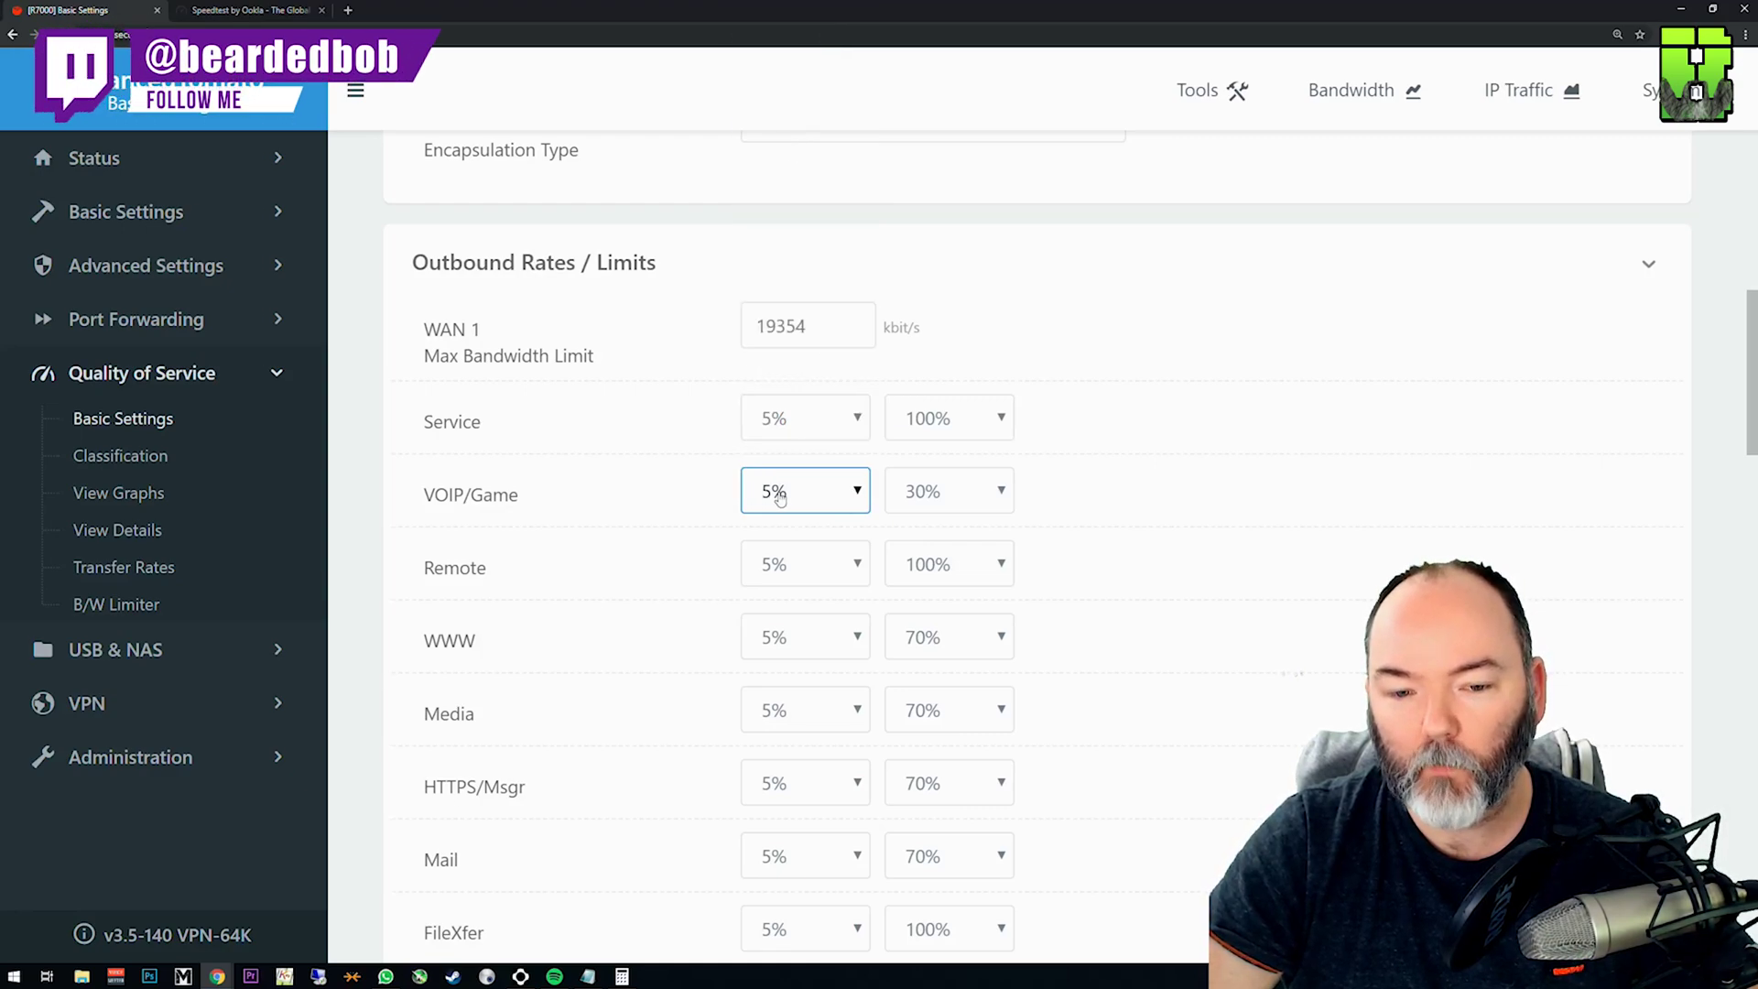
left_click(987, 491)
scroll(964, 381, "down", 15)
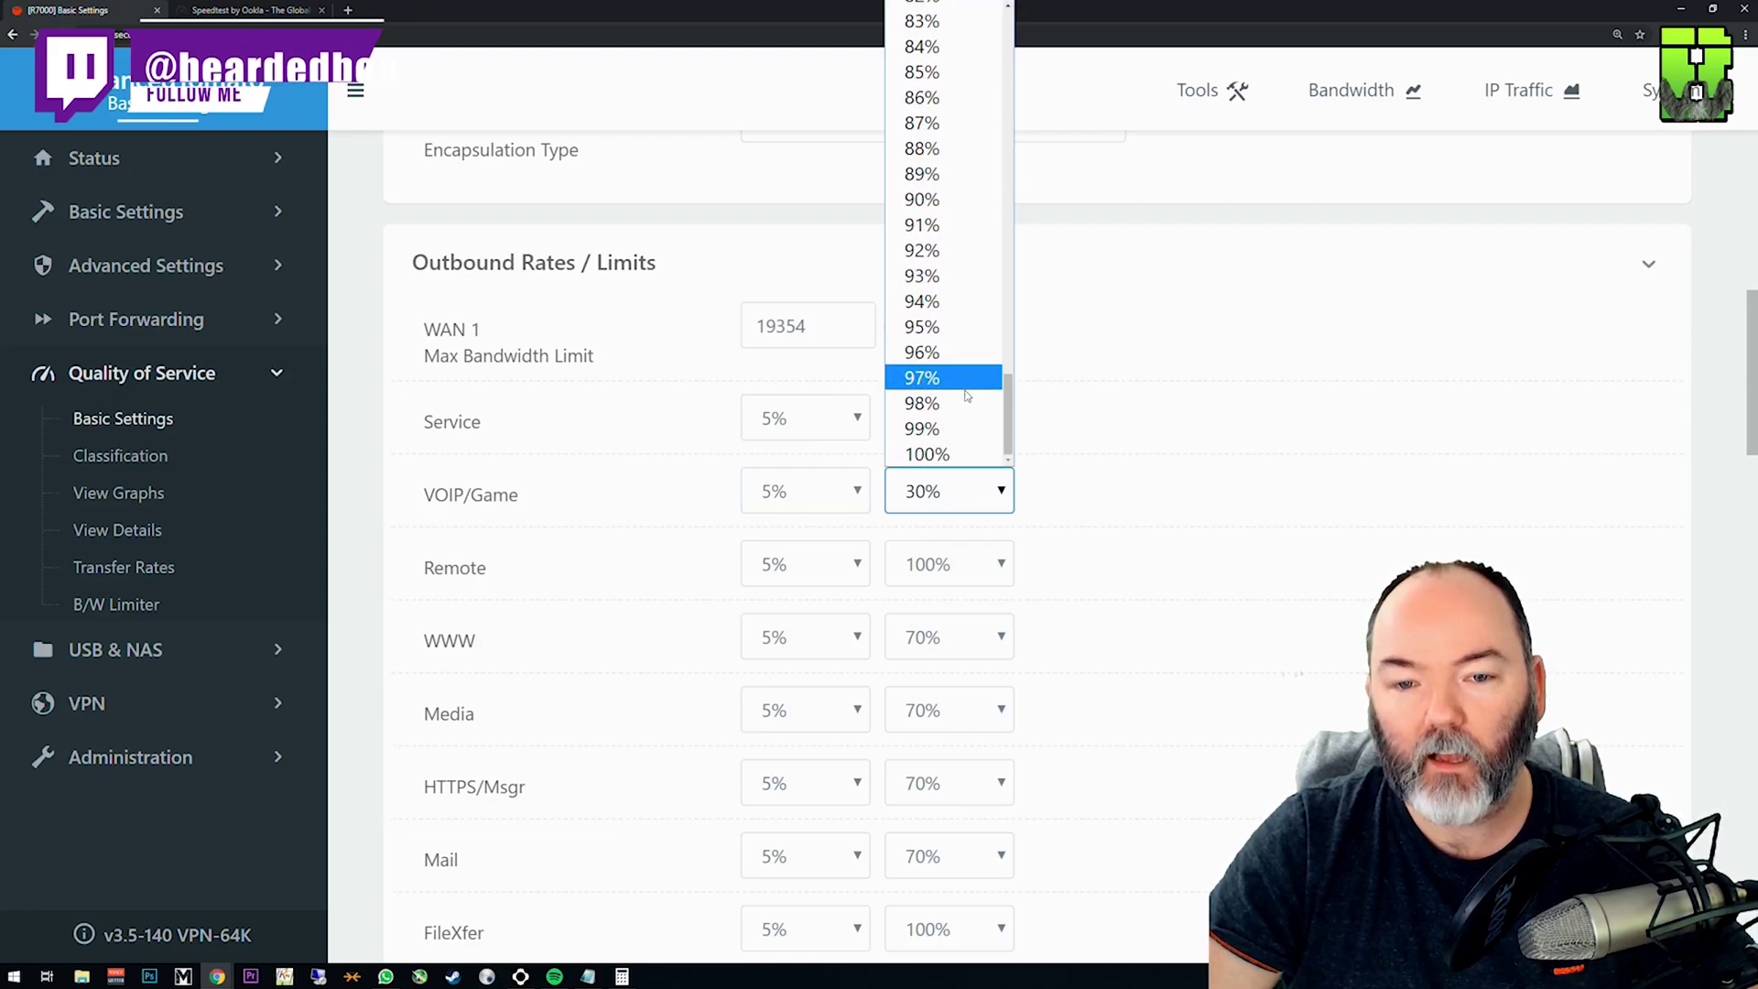
left_click(928, 455)
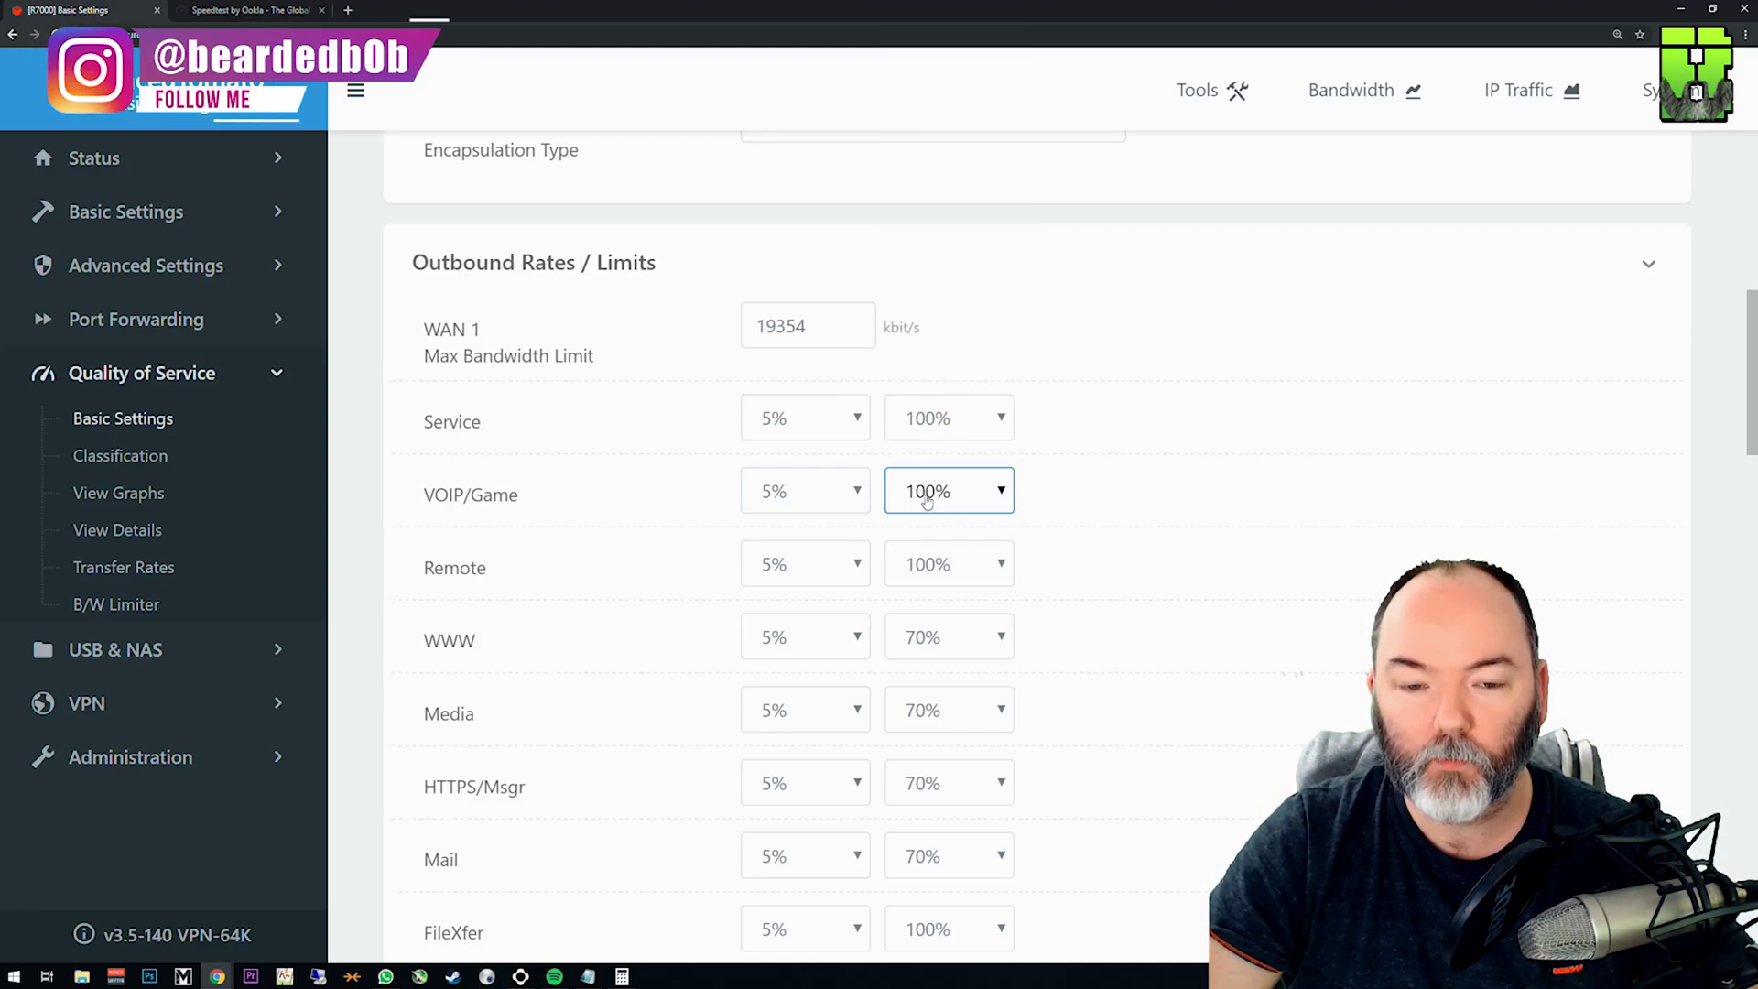
Cap the Service, Remote and FileXfer outbound maximums at 70%.
scroll(1068, 596, "down", 2)
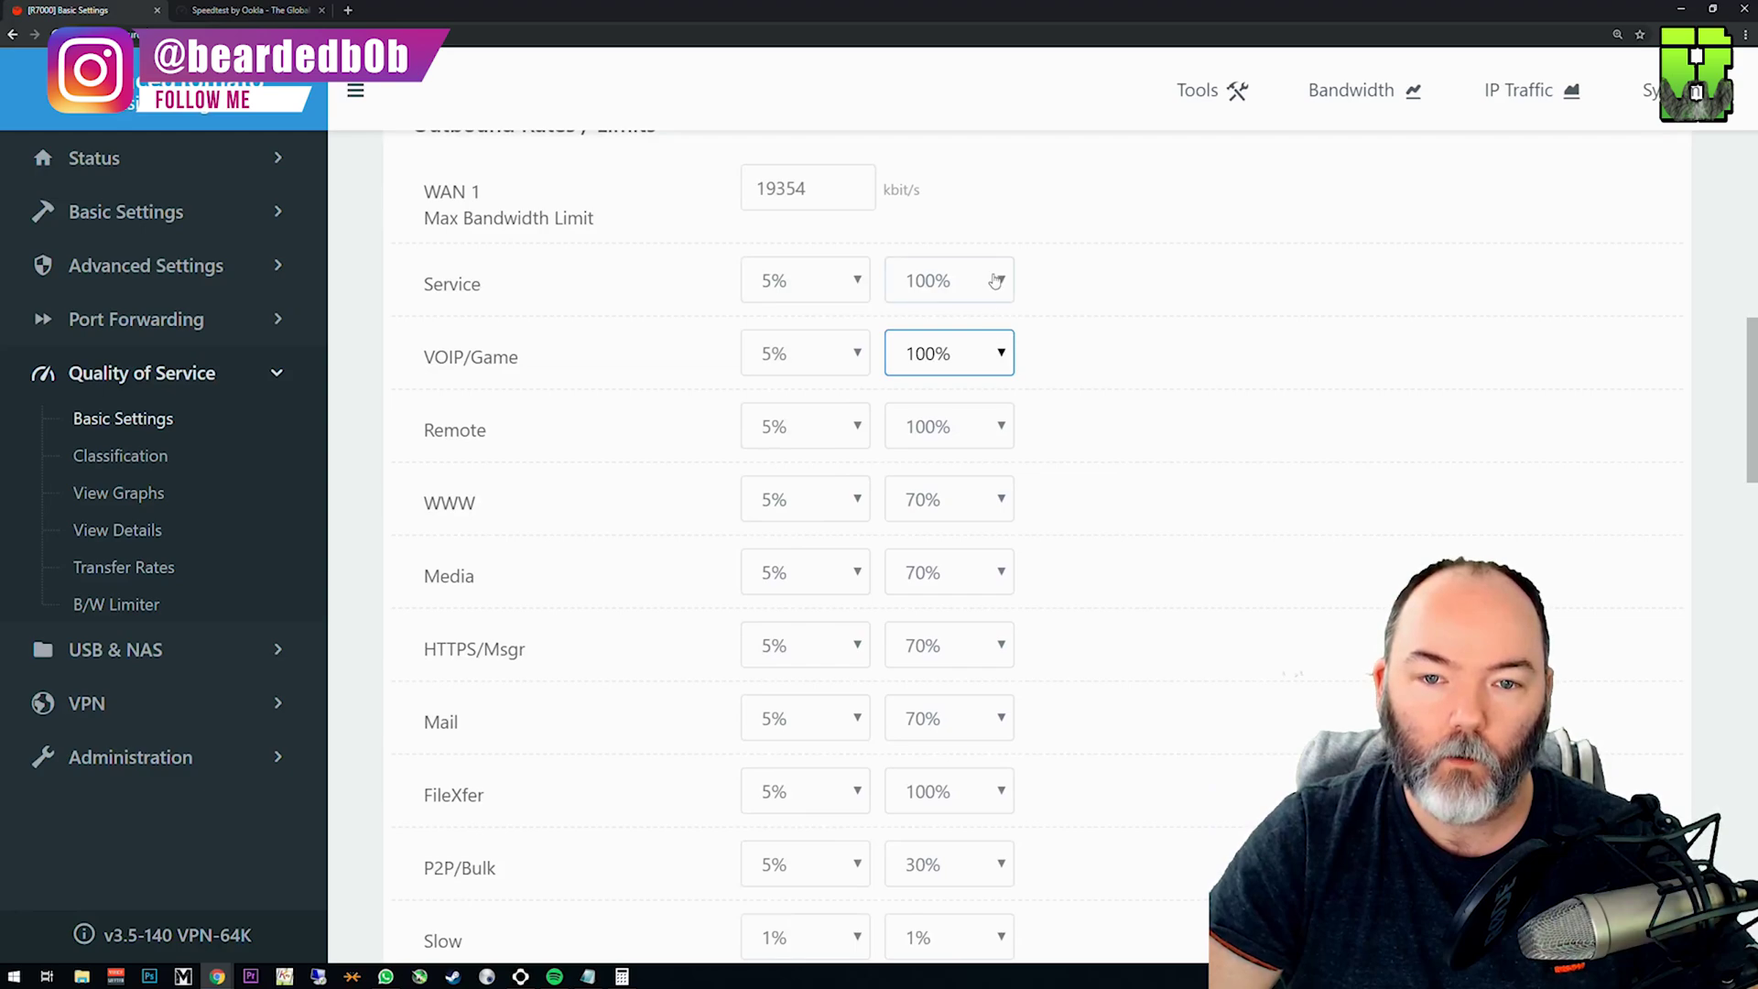
left_click(996, 281)
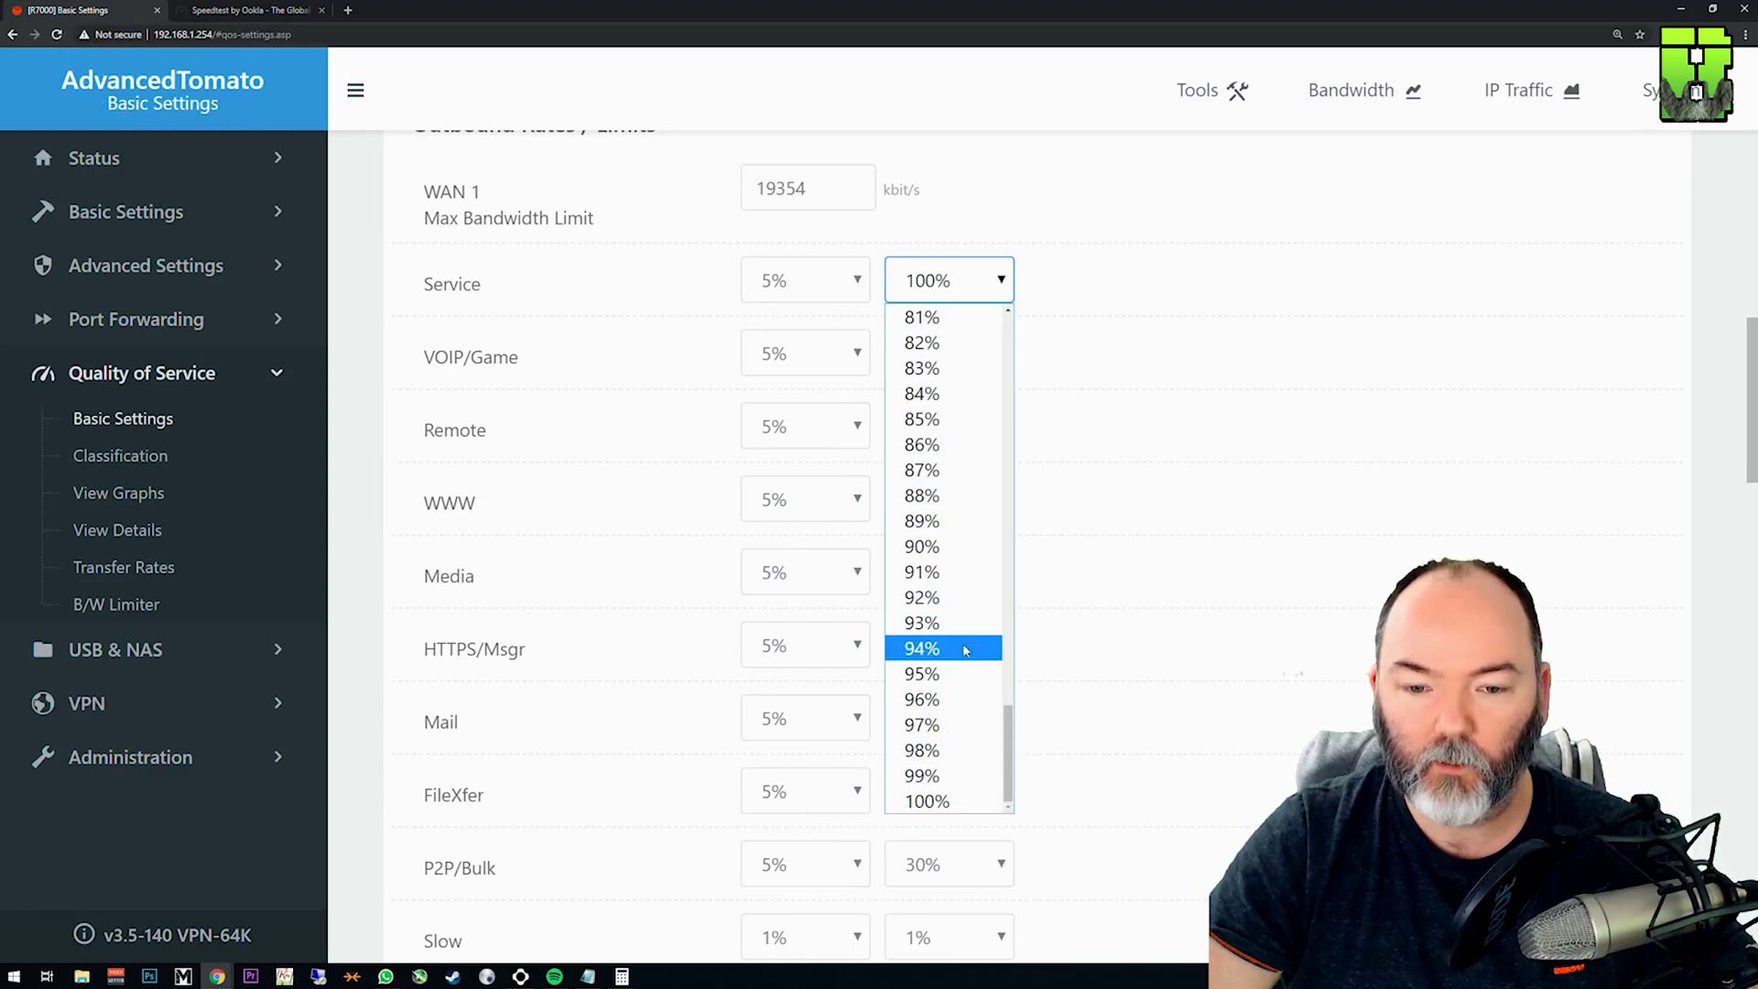
scroll(956, 499, "up", 3)
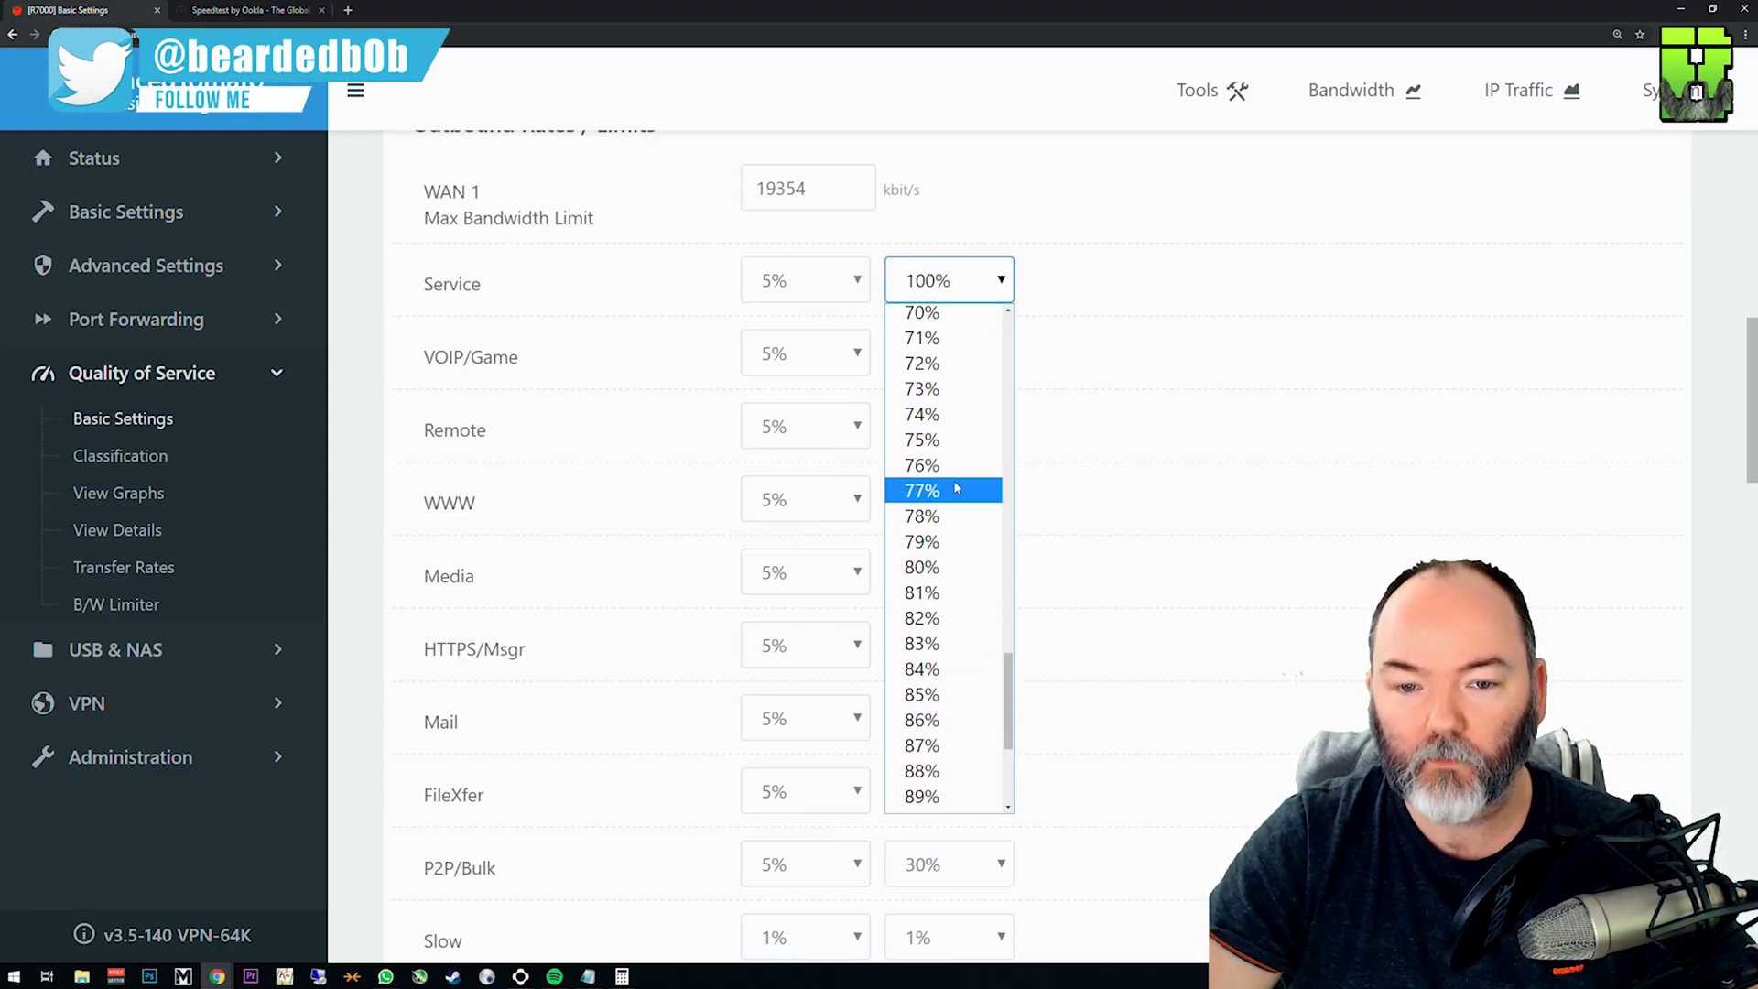
left_click(944, 313)
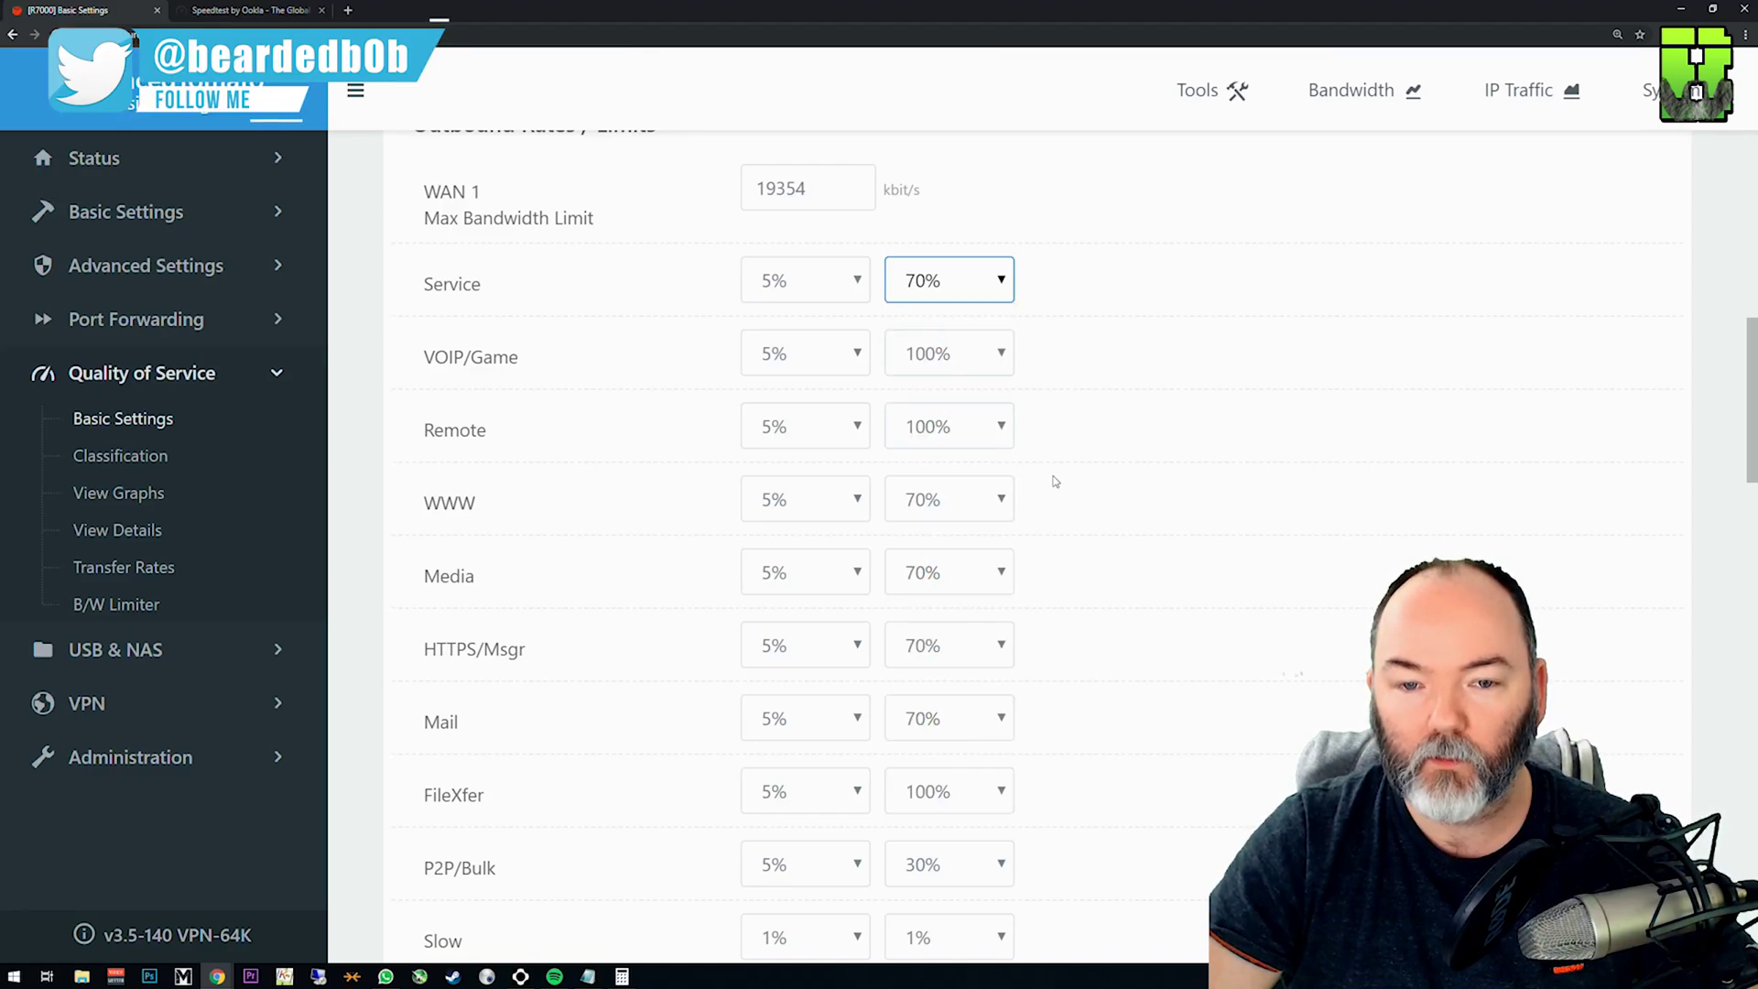
left_click(953, 427)
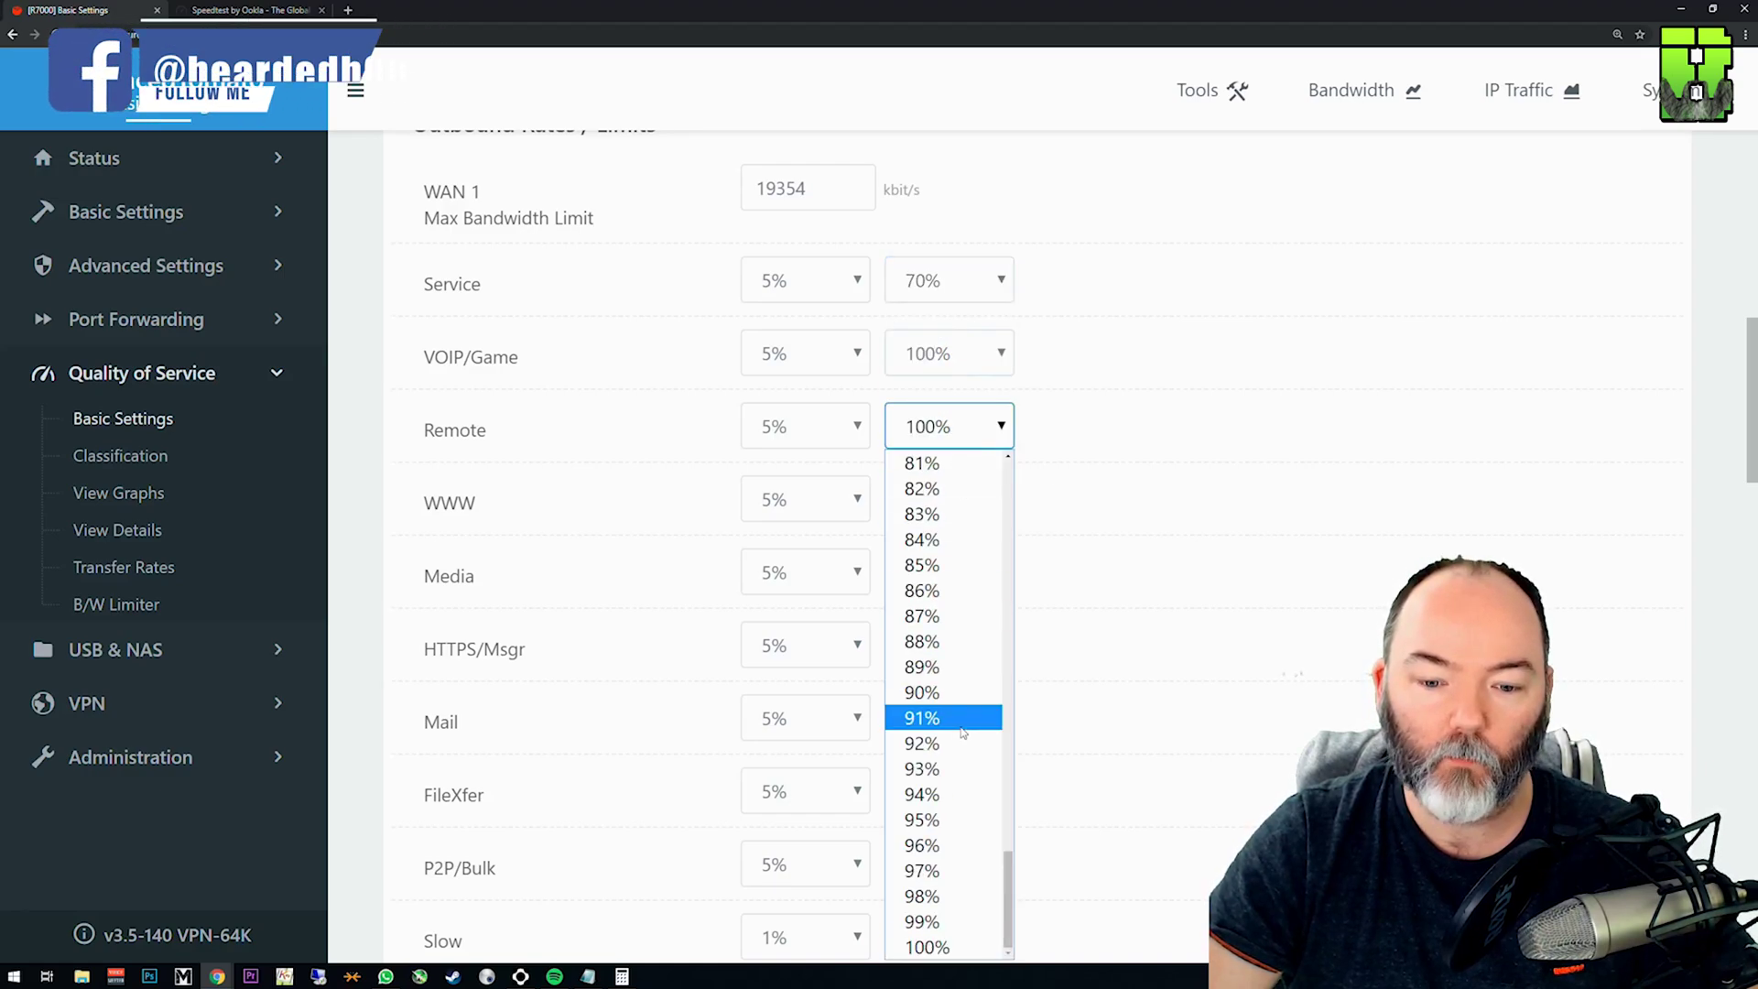
left_click(943, 667)
scroll(943, 549, "down", 1)
left_click(949, 724)
scroll(943, 412, "up", 3)
left_click(943, 198)
Leave the P2P/Bulk outbound maximum at 30% and Slow at 1%.
left_click(950, 795)
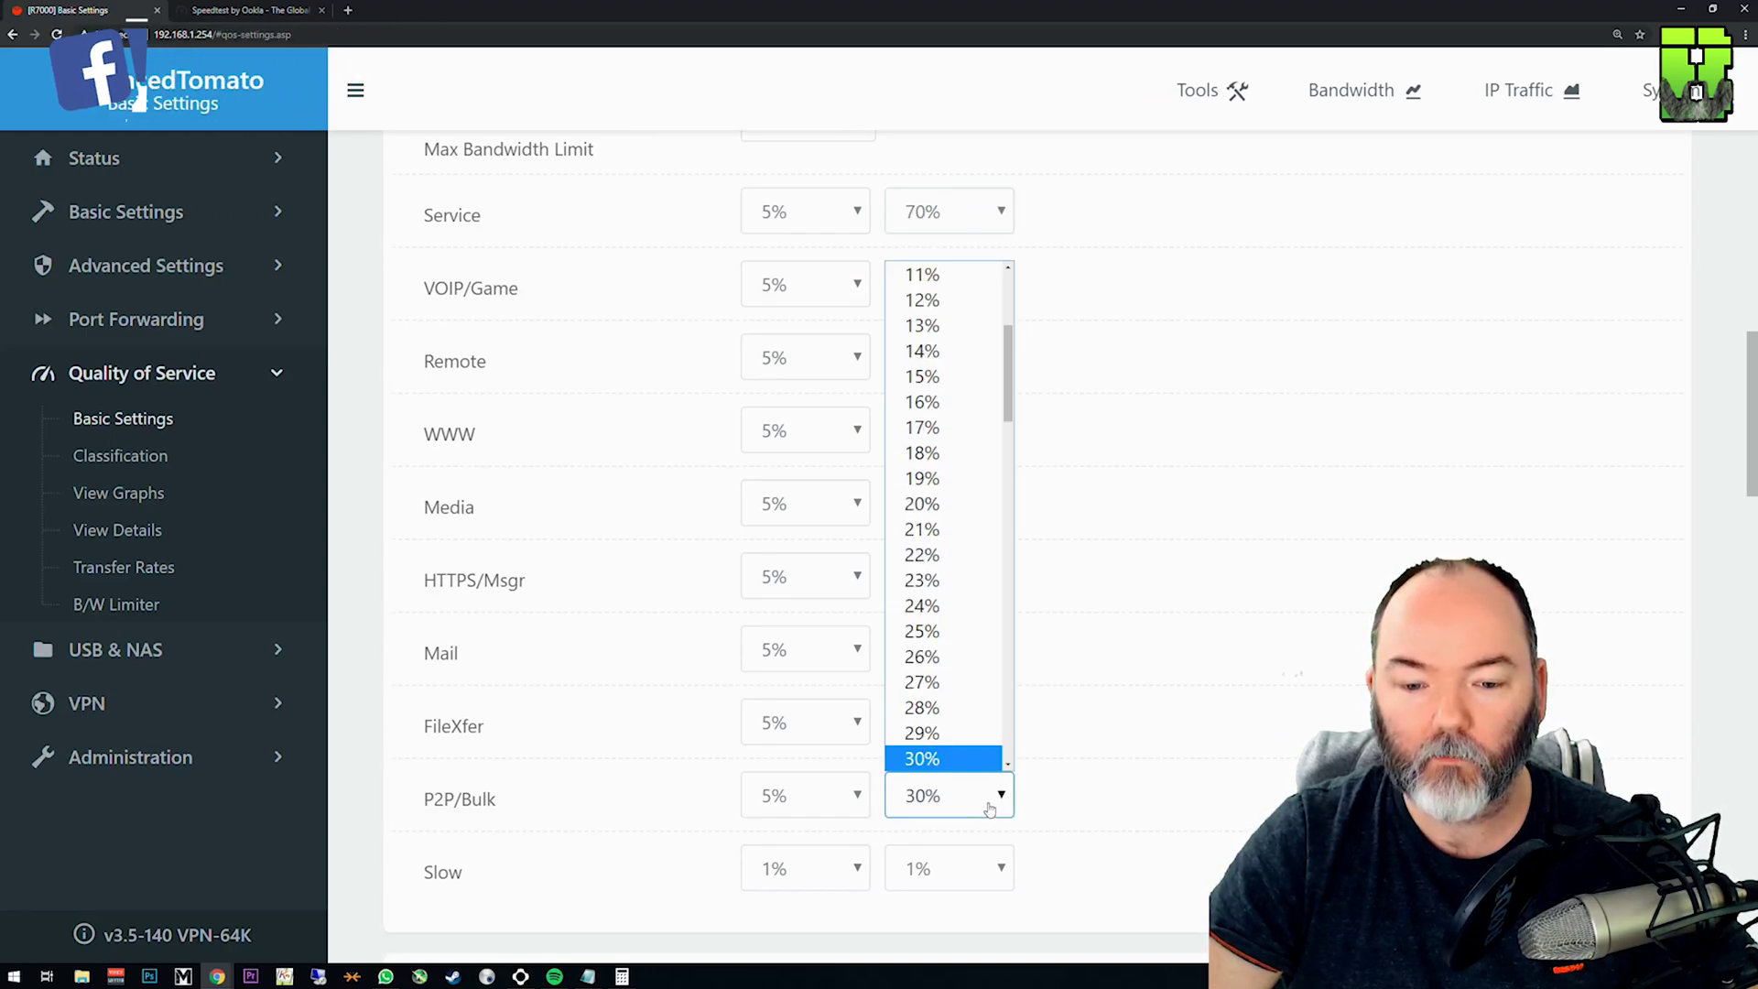
scroll(953, 449, "up", 3)
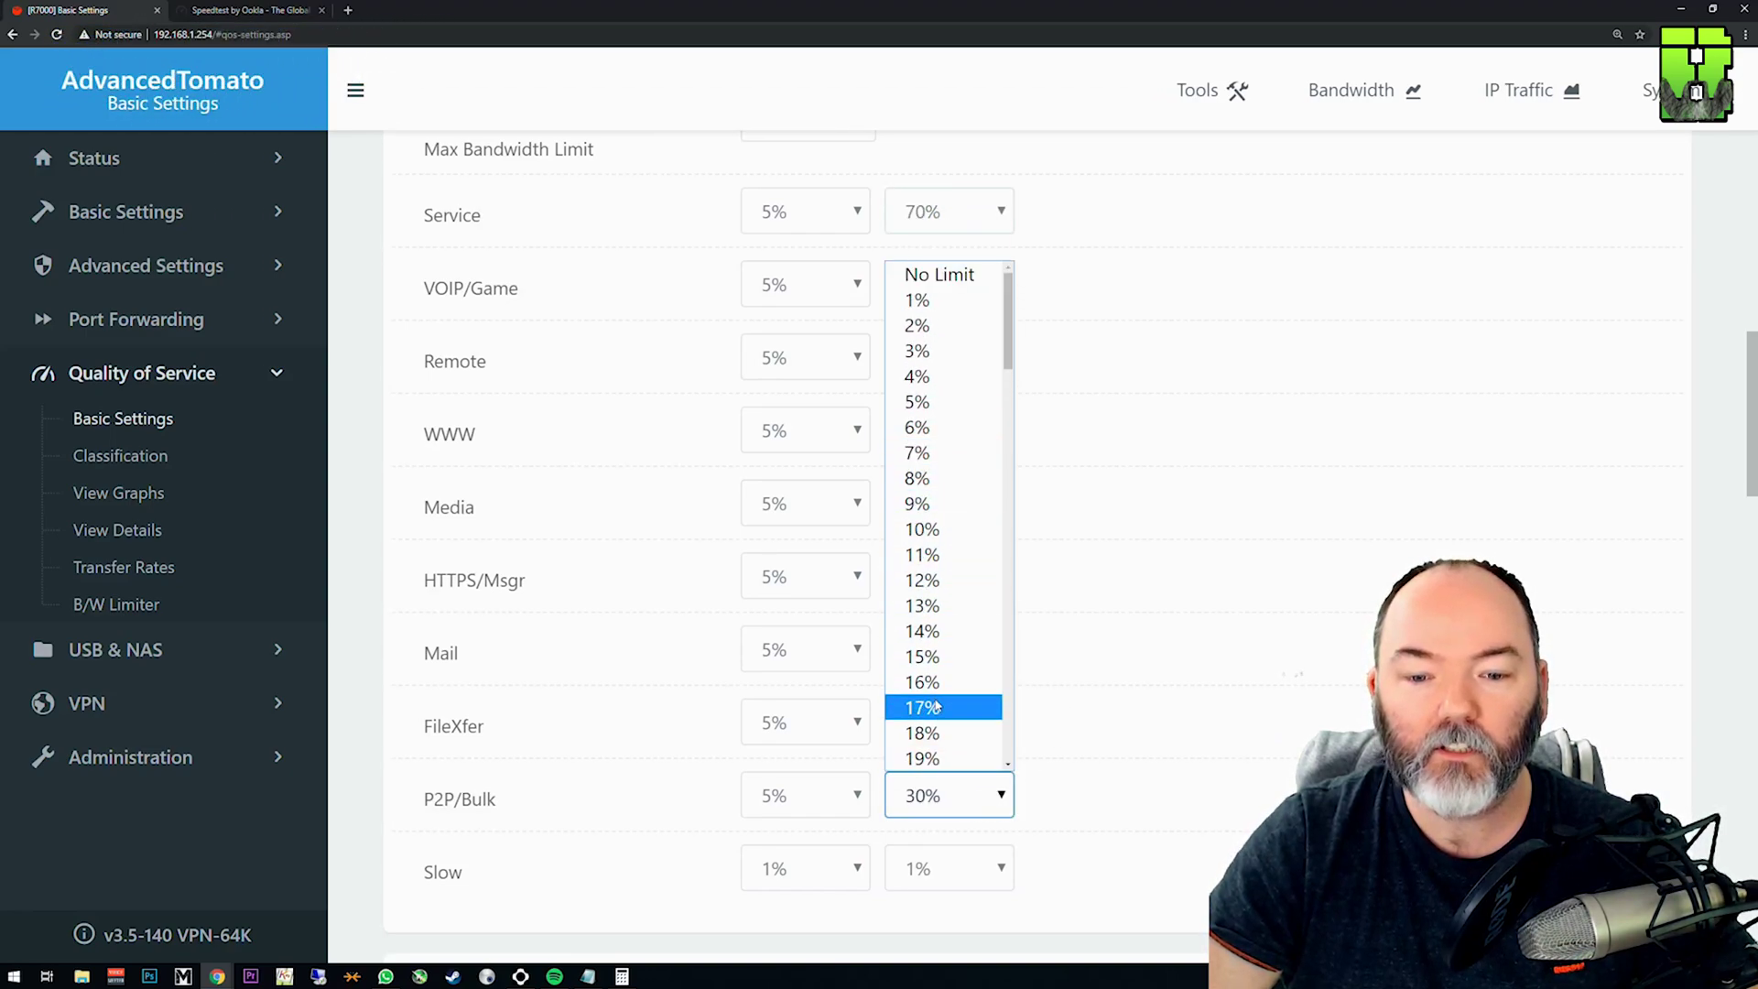
scroll(948, 677, "down", 3)
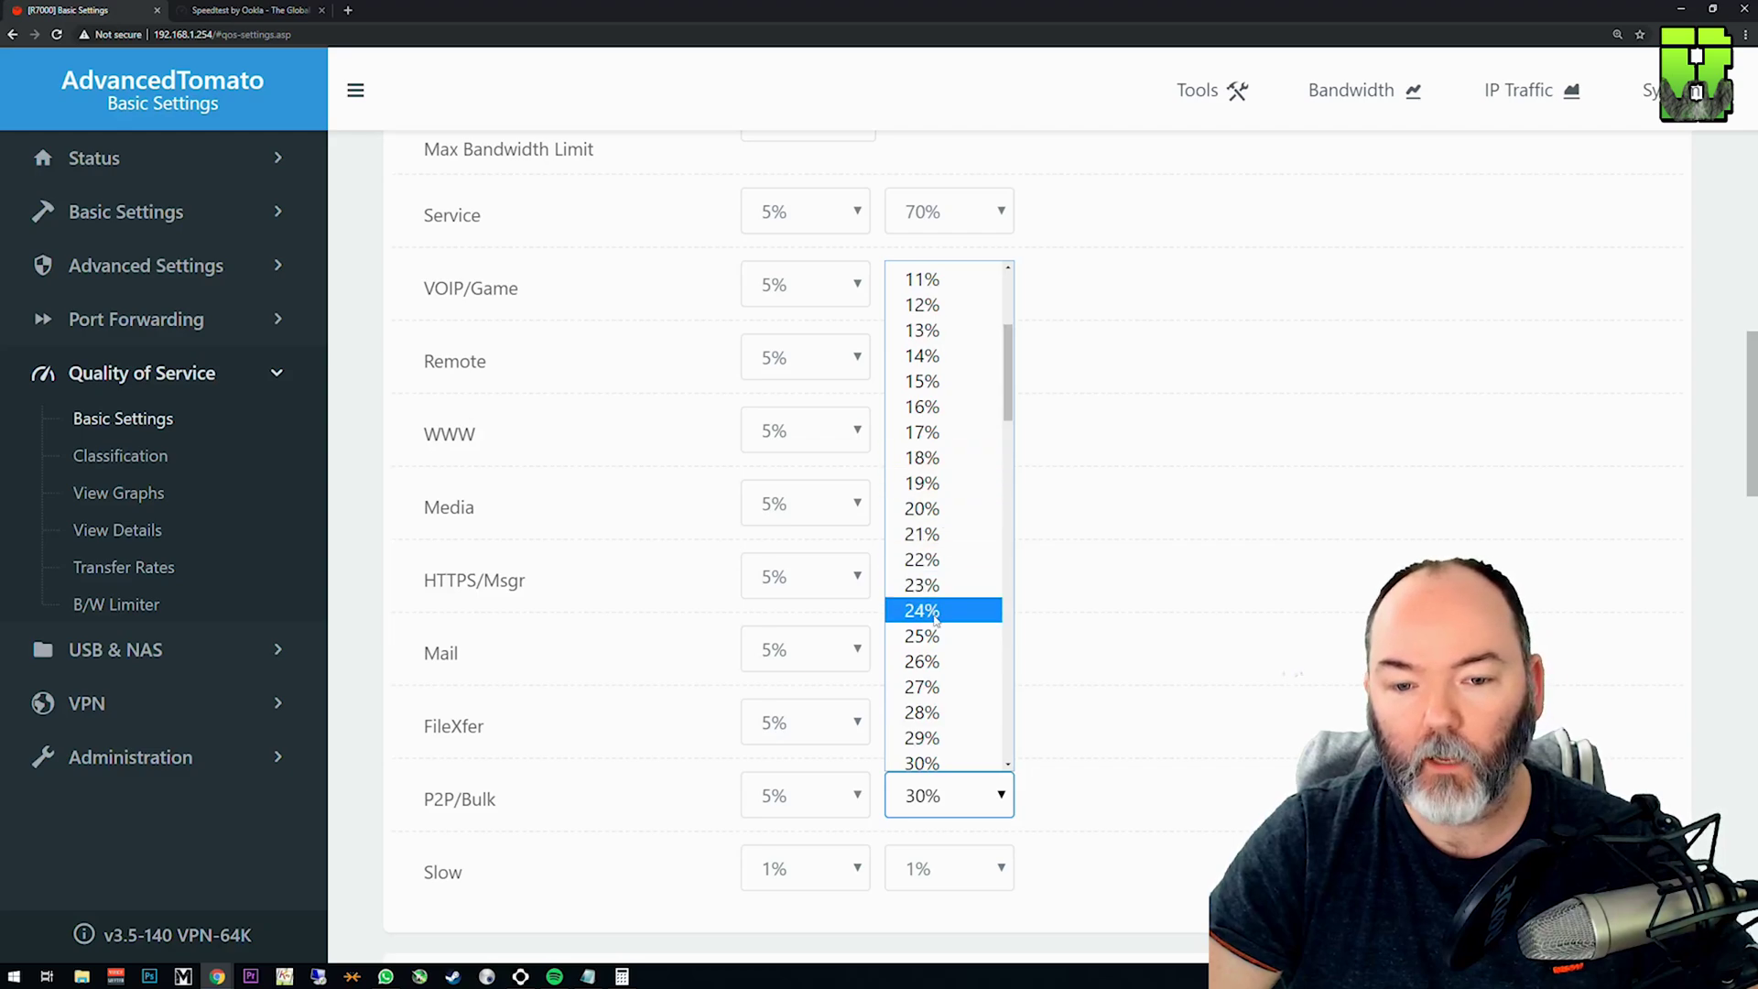
left_click(925, 762)
scroll(1026, 741, "down", 2)
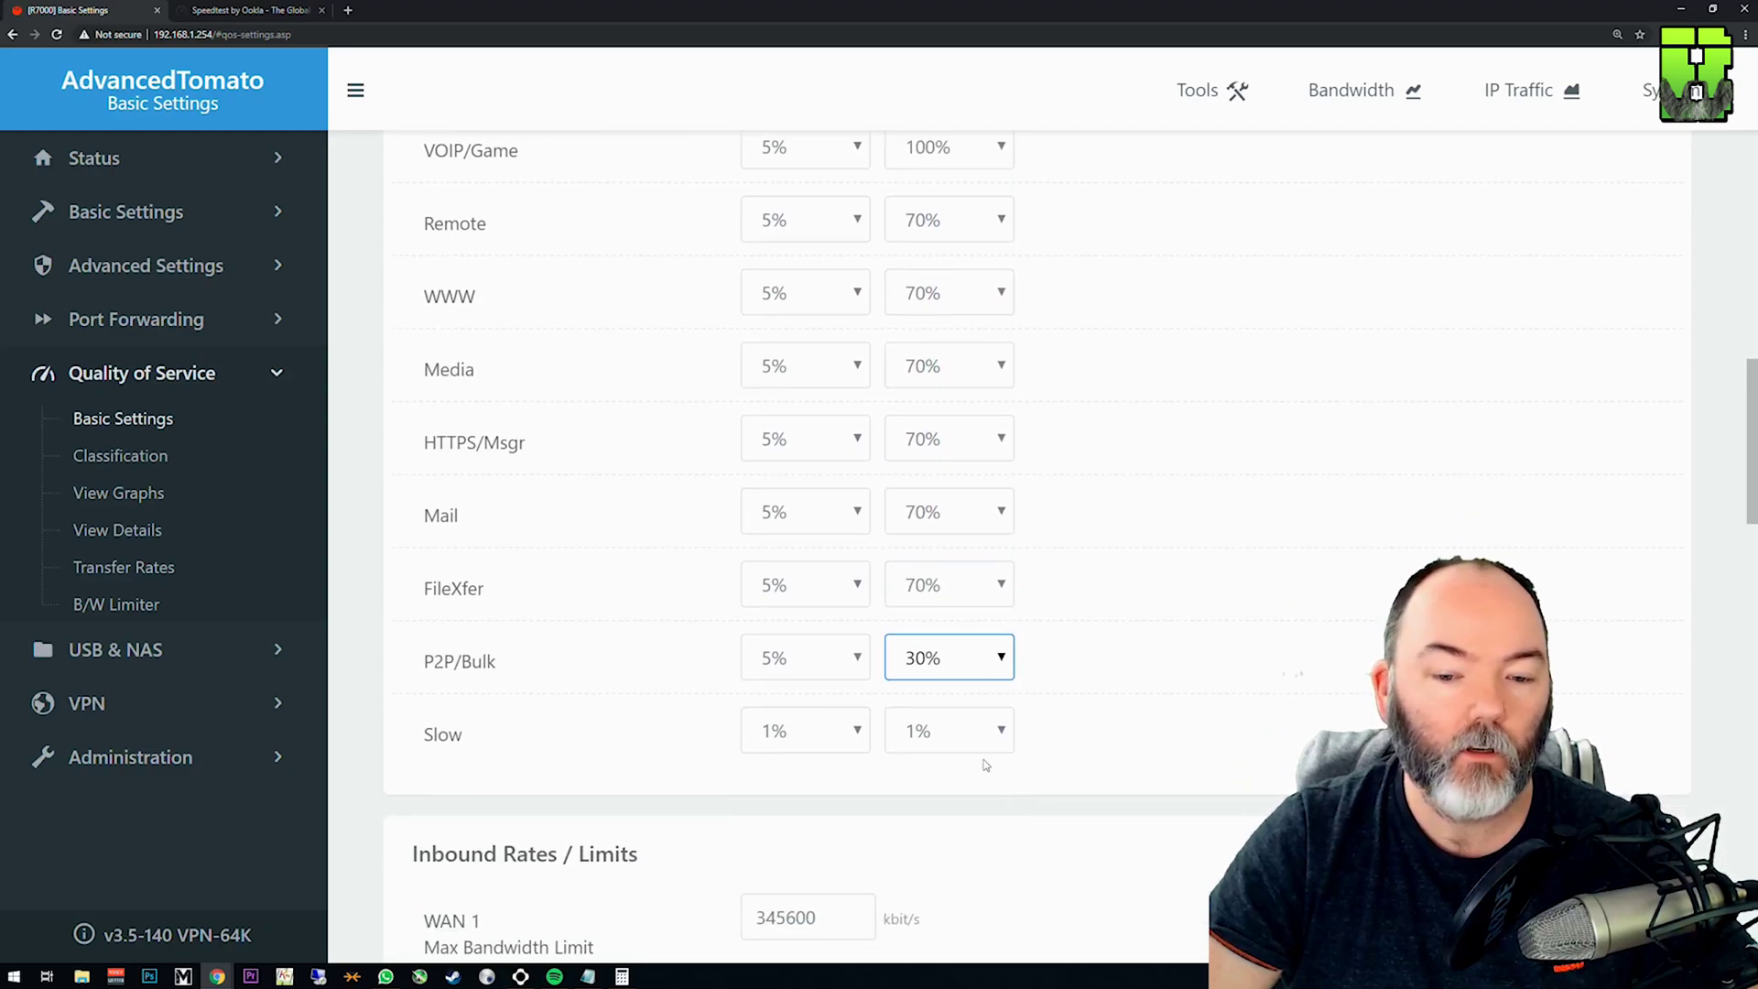
left_click(968, 733)
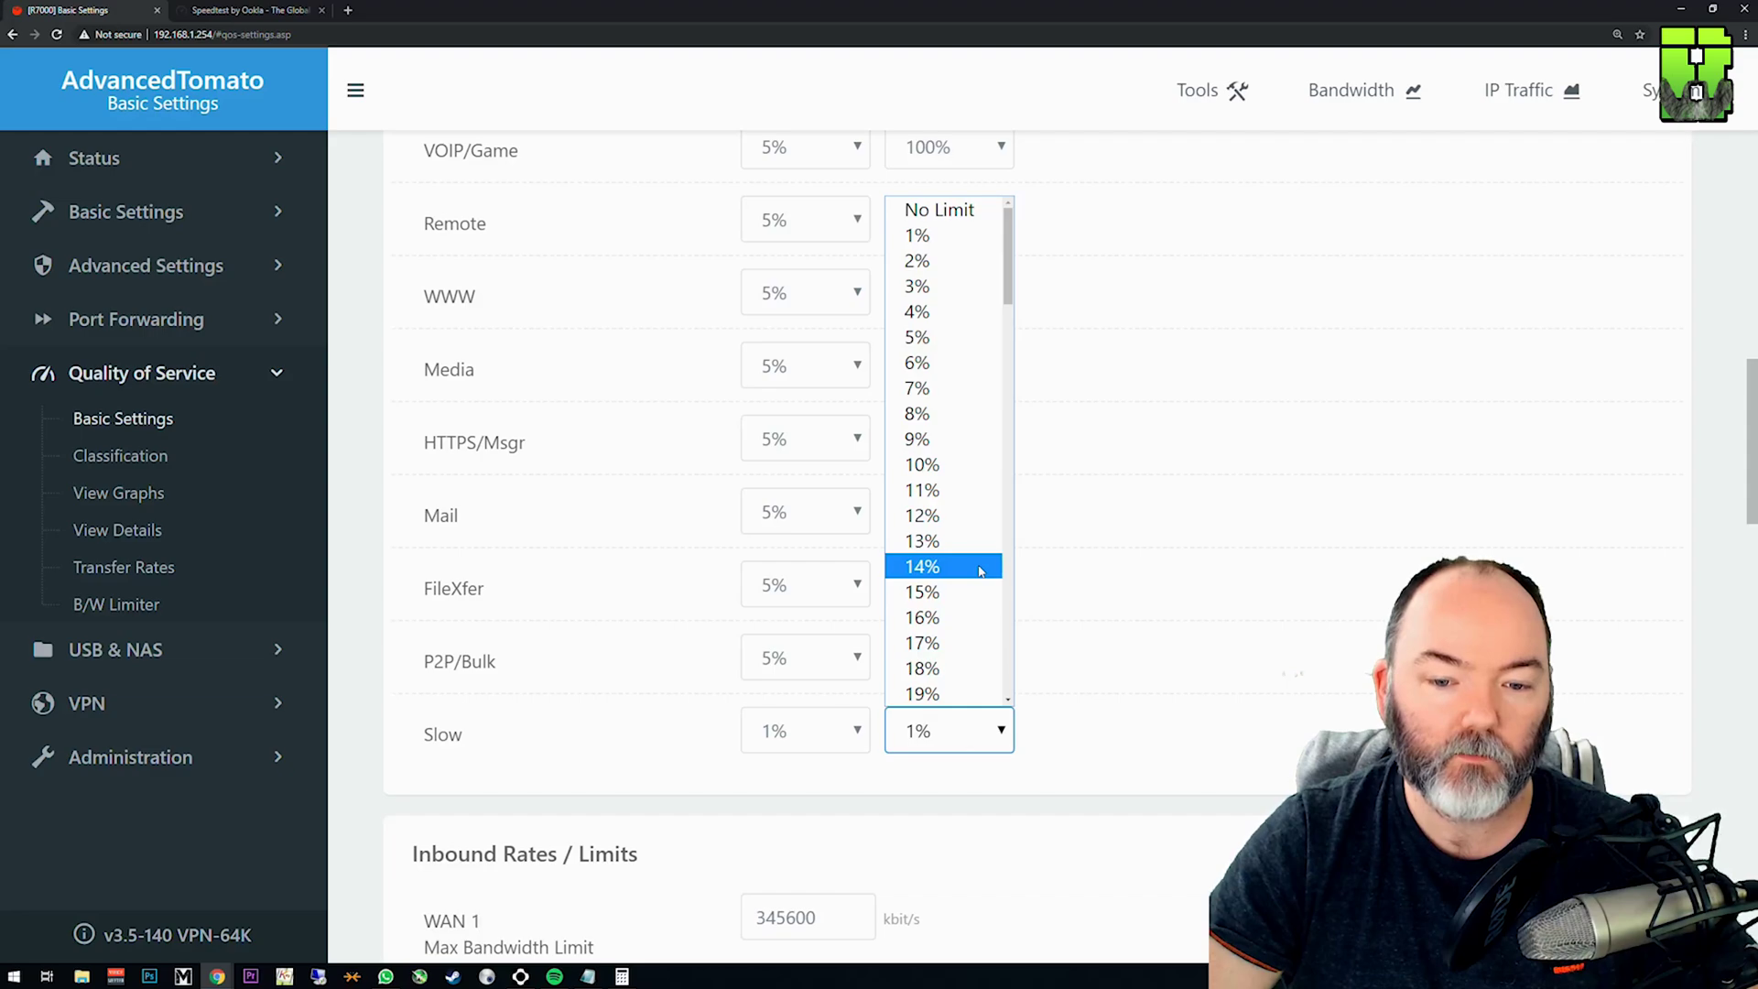
left_click(1090, 698)
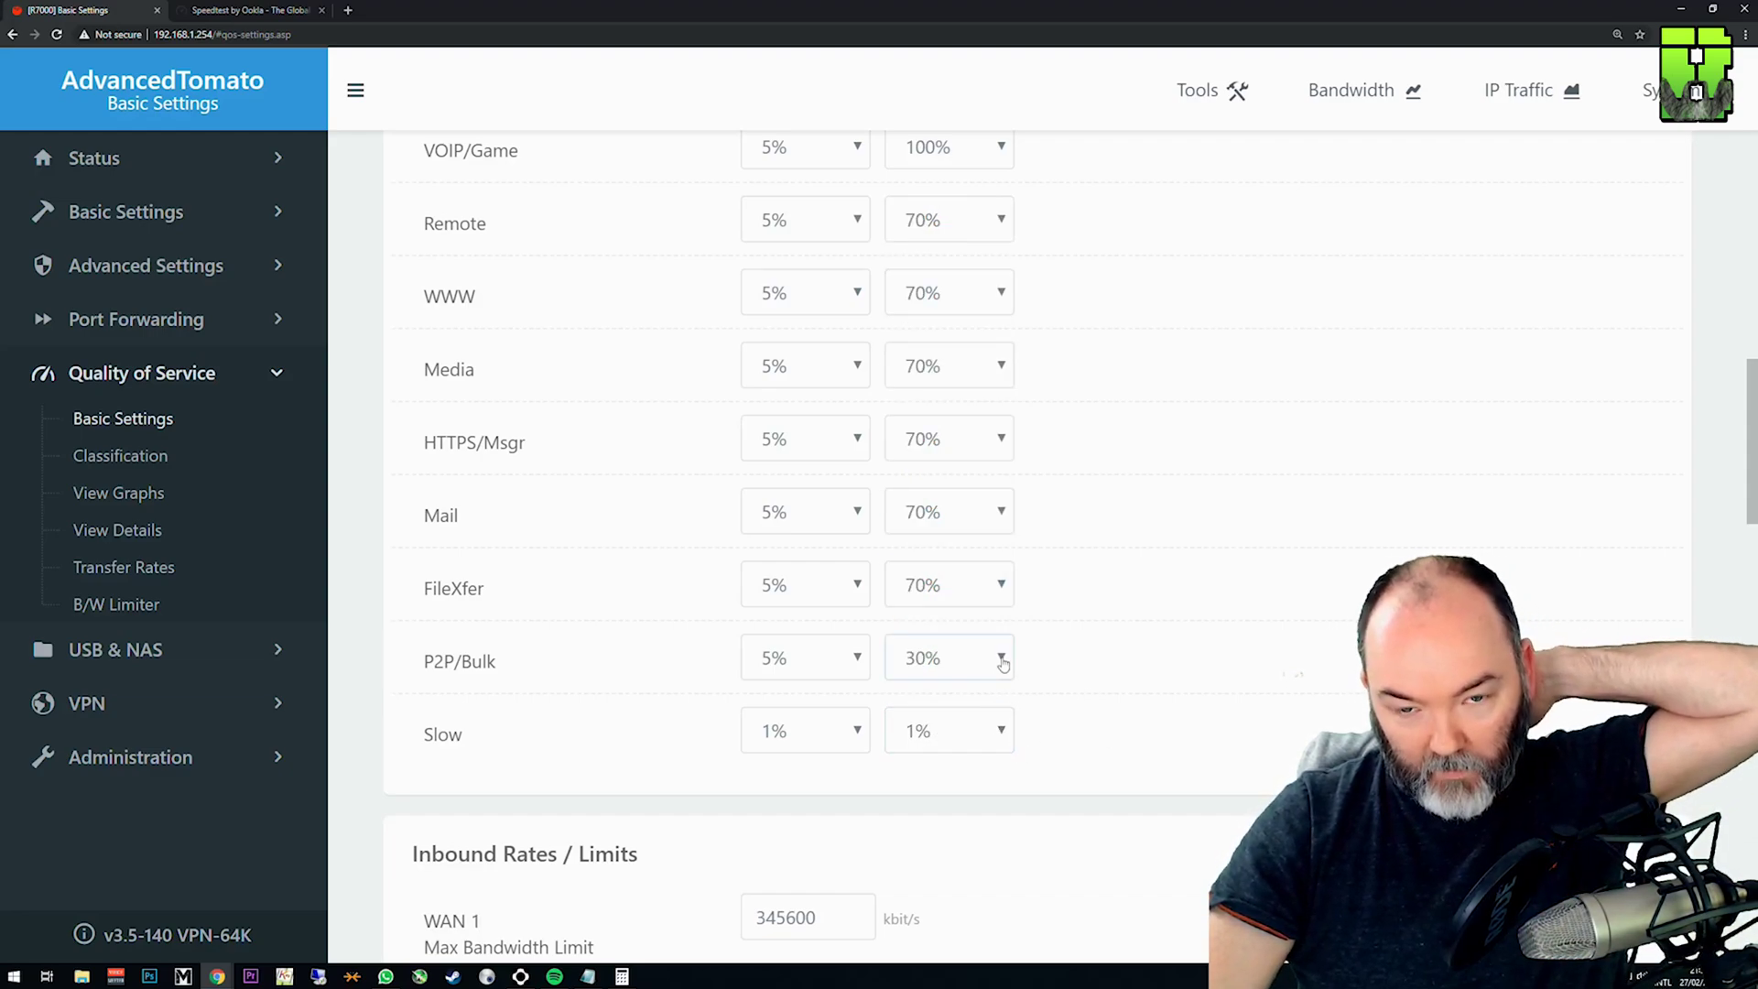
scroll(1003, 660, "up", 3)
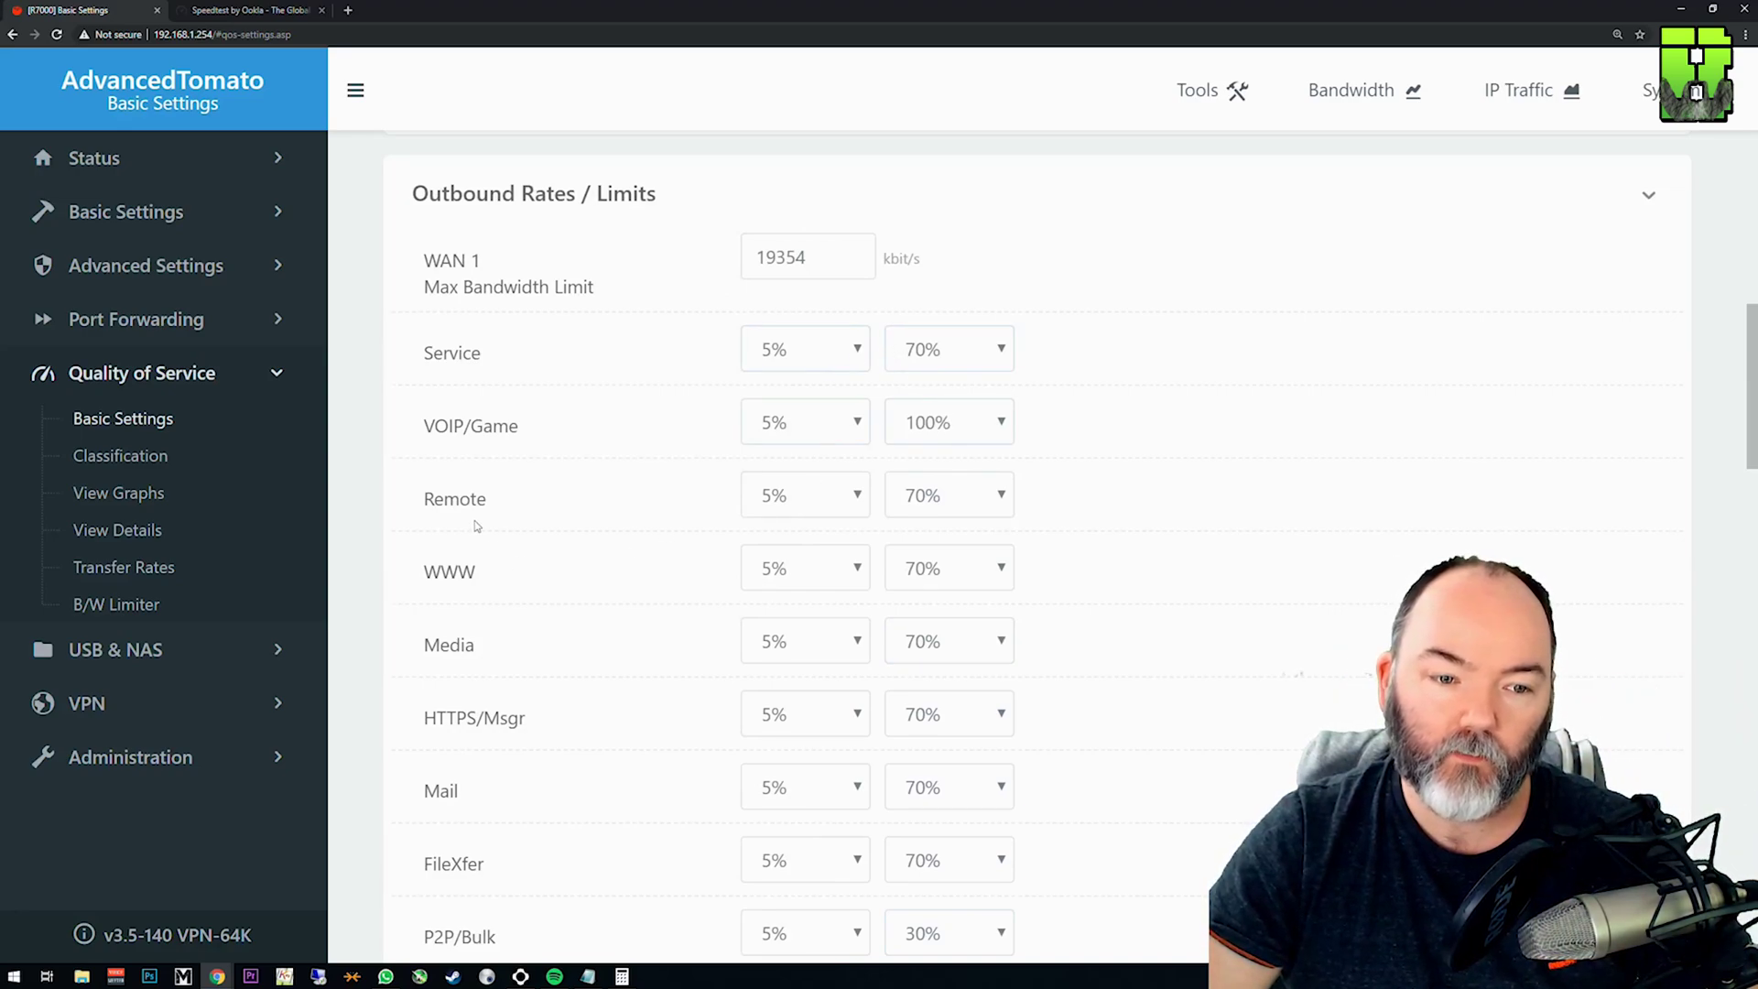
scroll(486, 583, "down", 2)
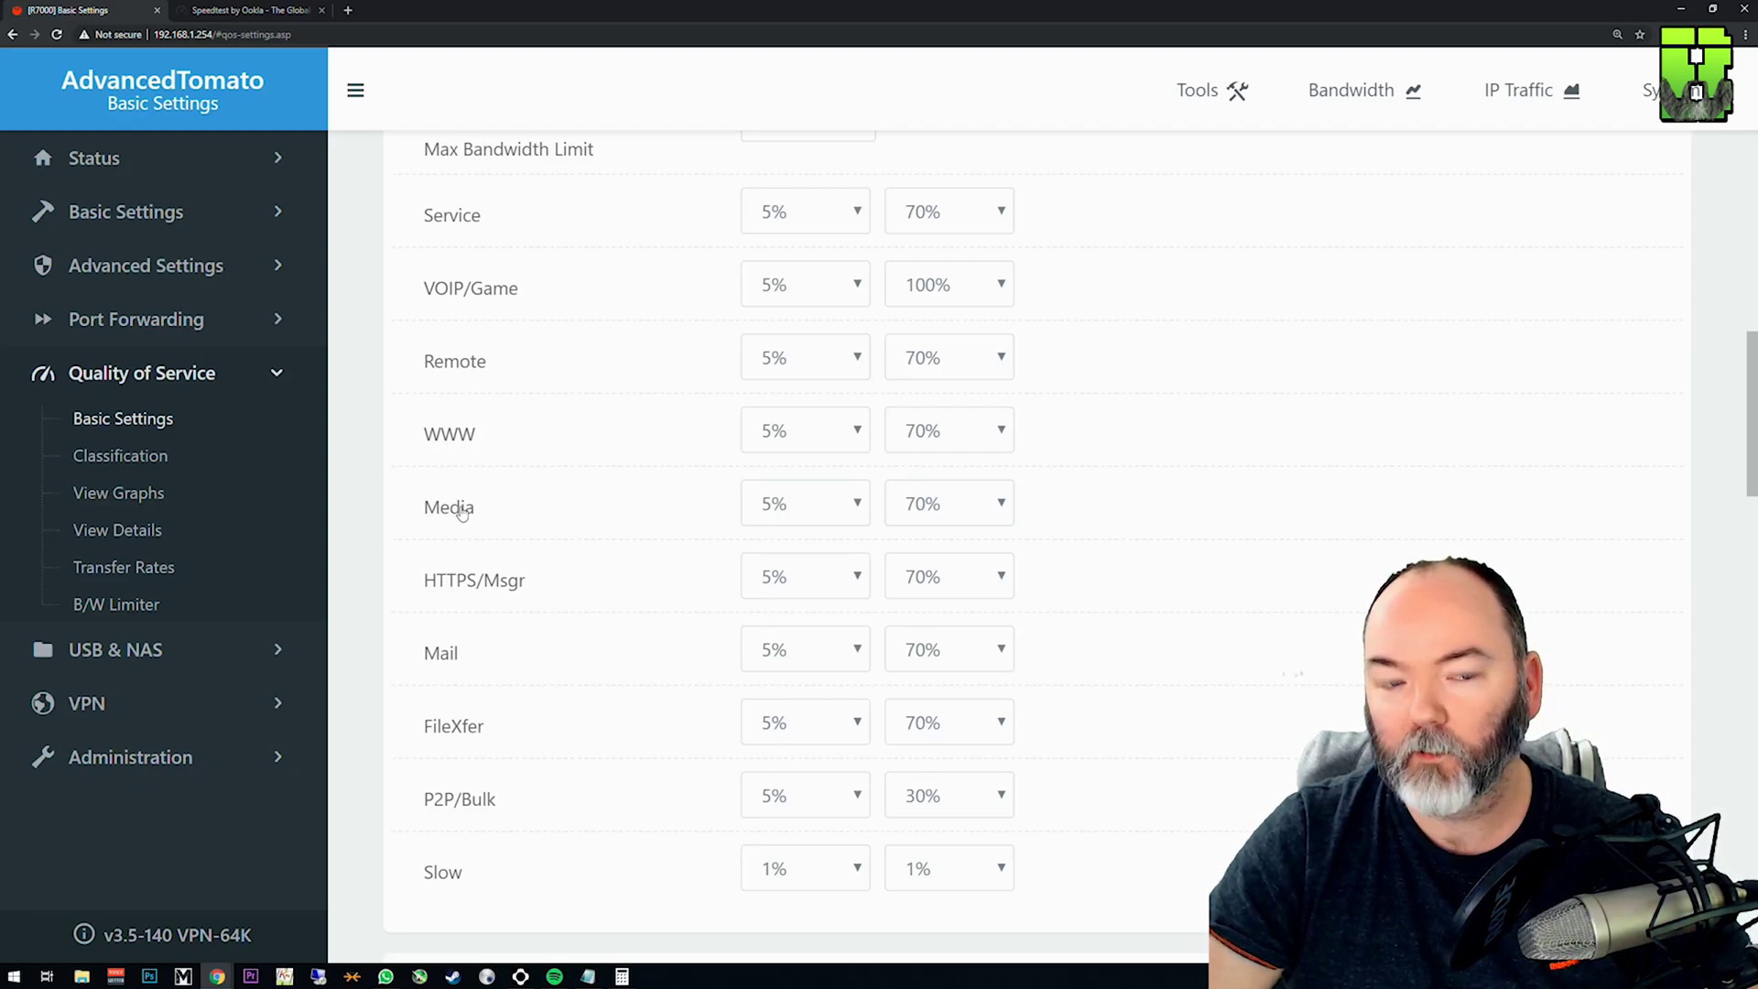
Set the inbound Service maximum to 70% and the VOIP/Game maximum to 100%.
scroll(562, 524, "up", 2)
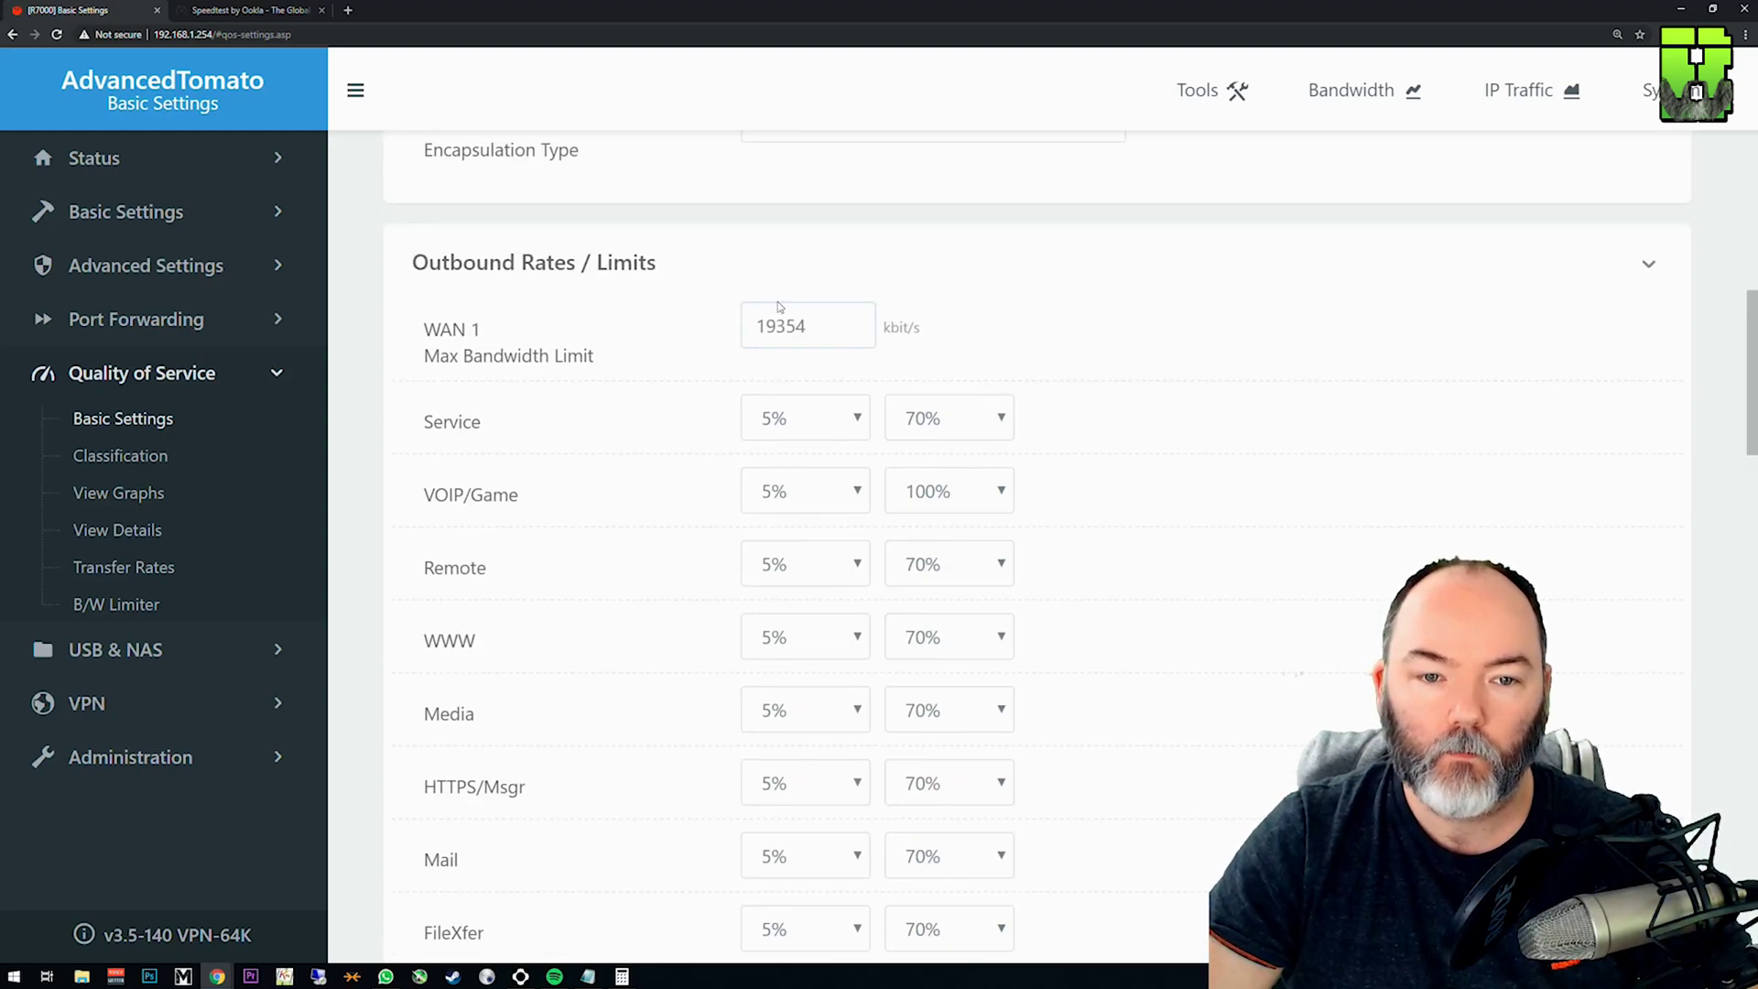
scroll(706, 549, "down", 10)
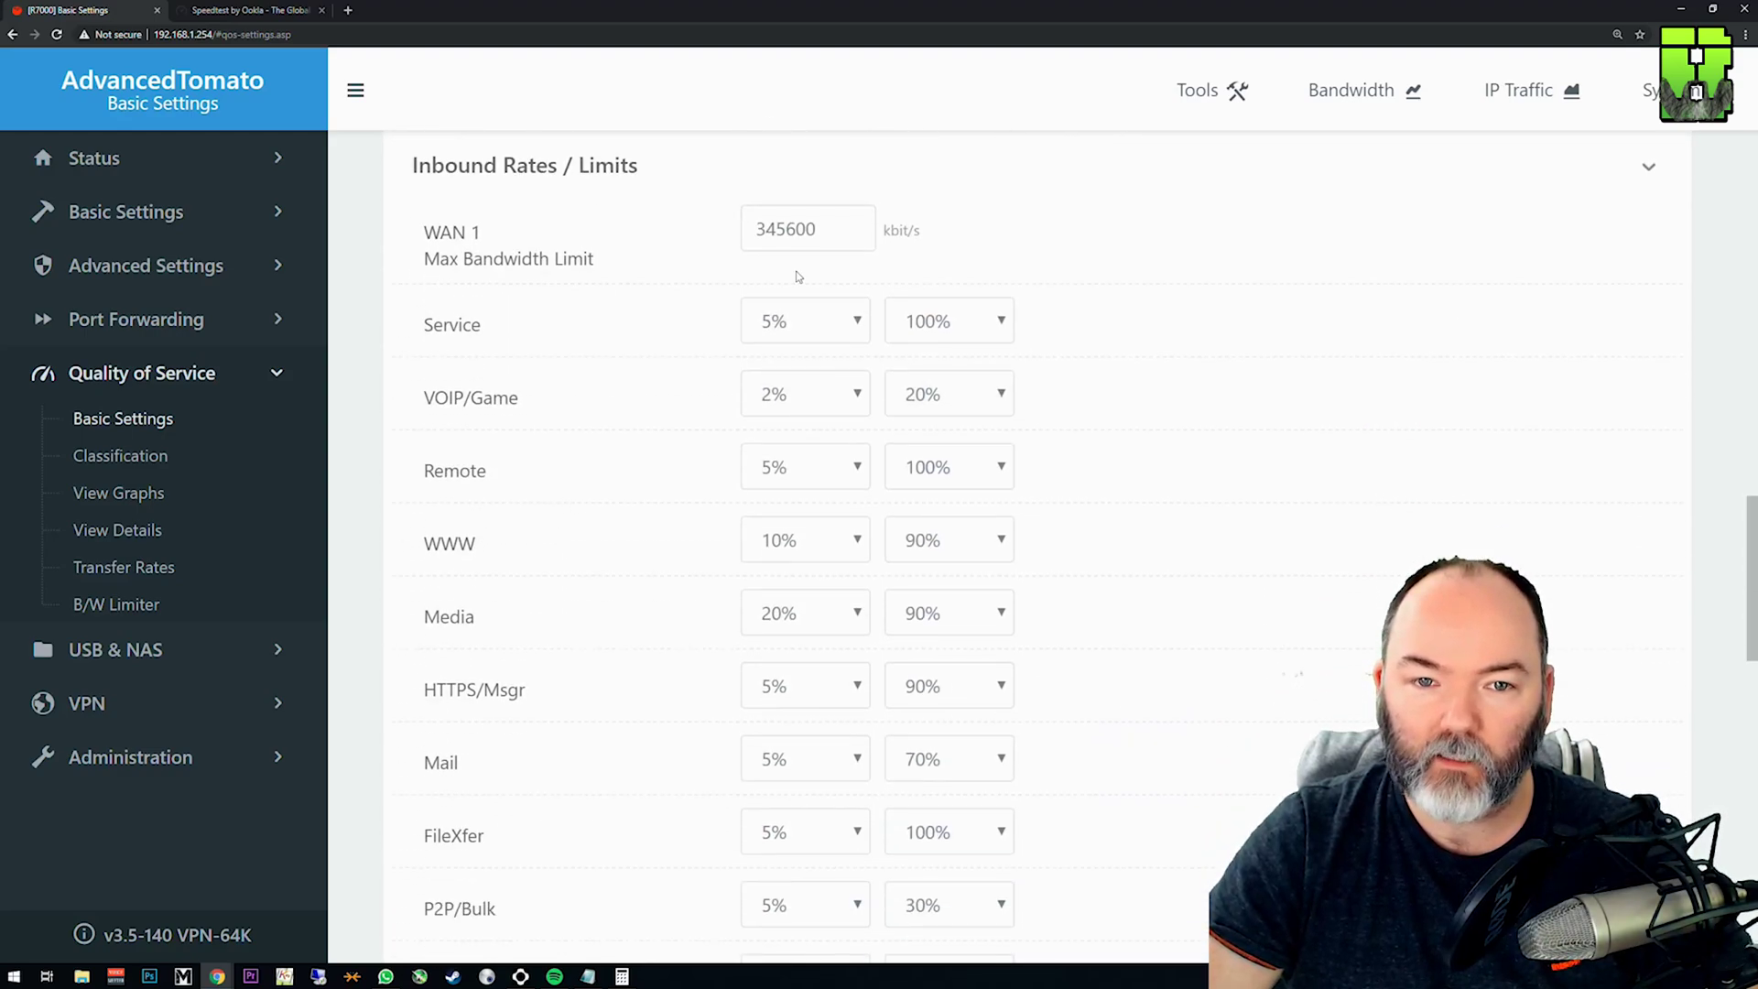
left_click(1007, 319)
scroll(966, 568, "up", 6)
left_click(967, 628)
left_click(953, 402)
scroll(970, 820, "down", 20)
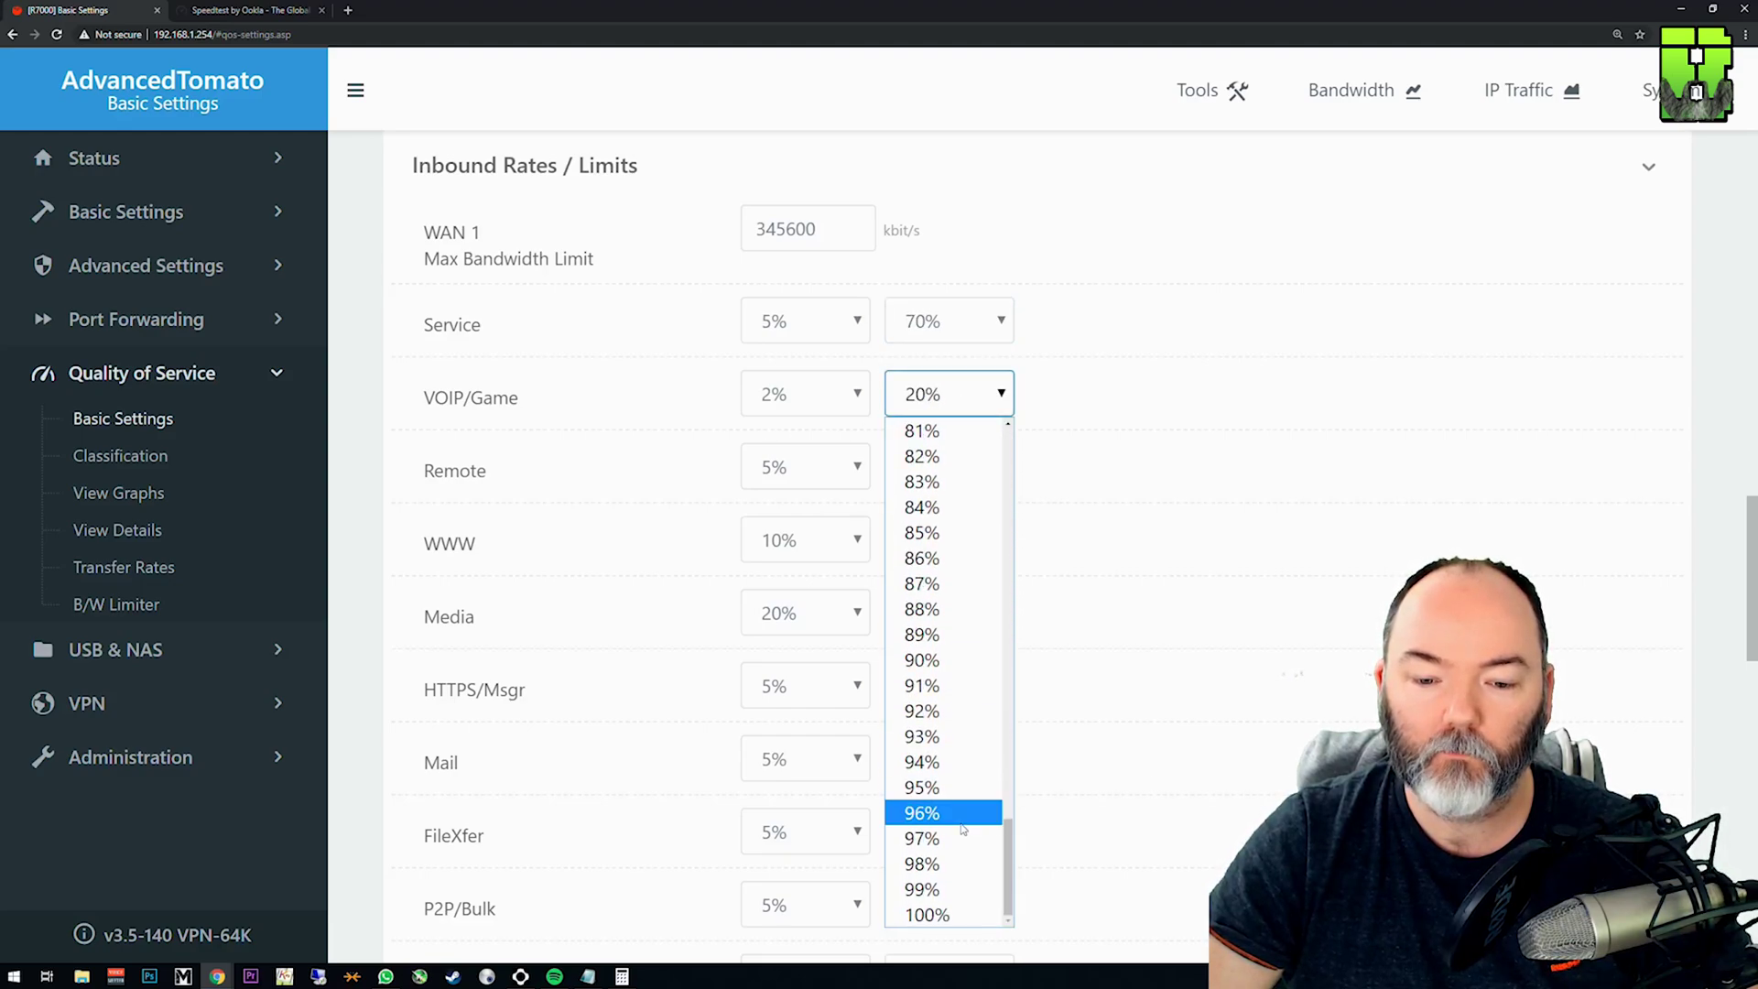
left_click(957, 914)
Cap the inbound Remote, WWW and Media class limits at 70%.
left_click(973, 467)
scroll(927, 737, "up", 3)
scroll(925, 632, "up", 3)
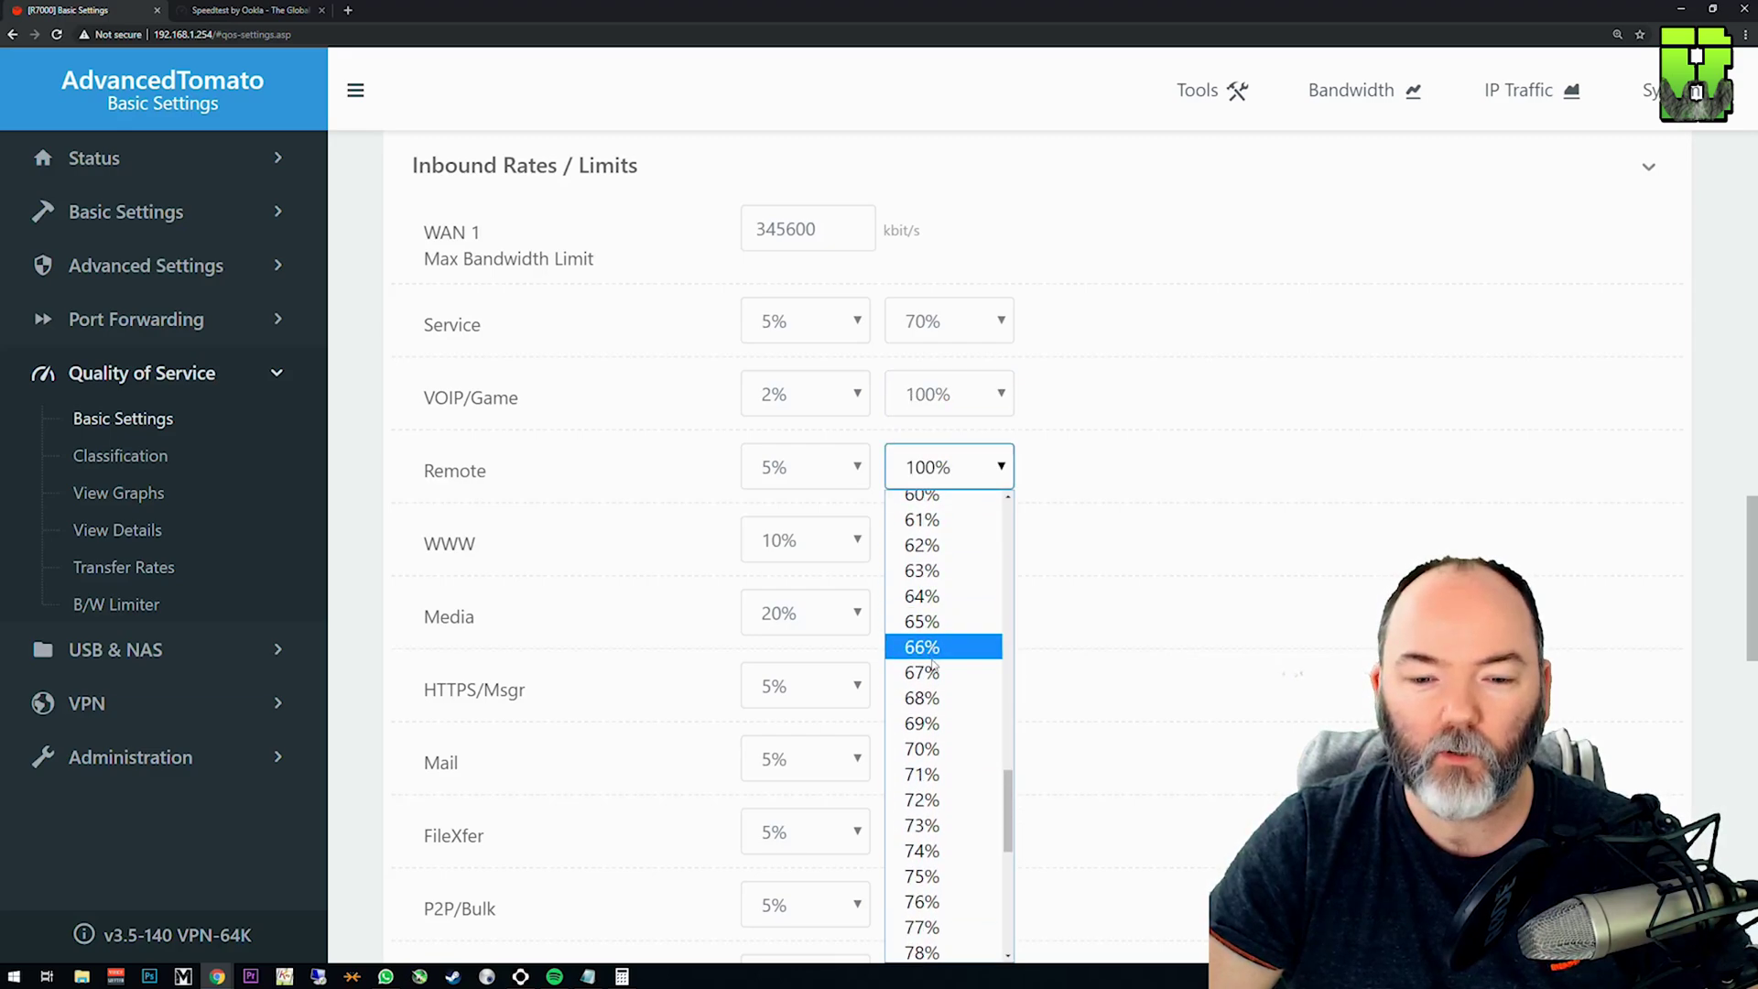
left_click(942, 749)
left_click(955, 550)
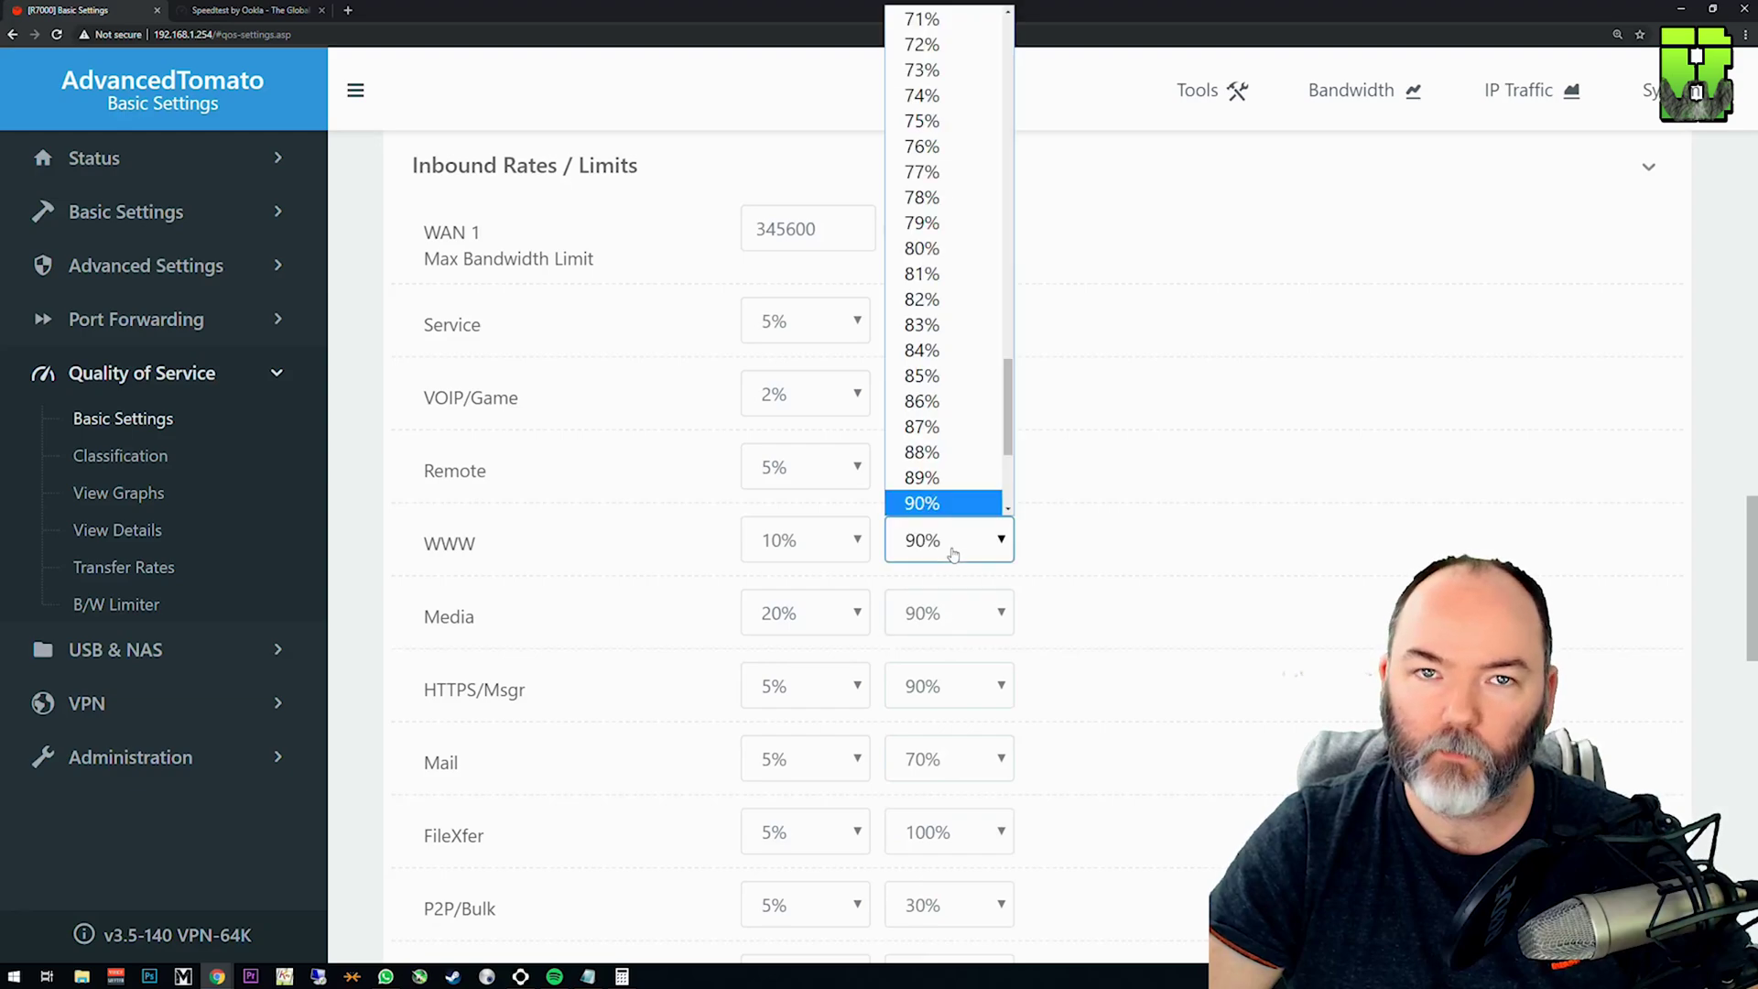
scroll(929, 252, "up", 5)
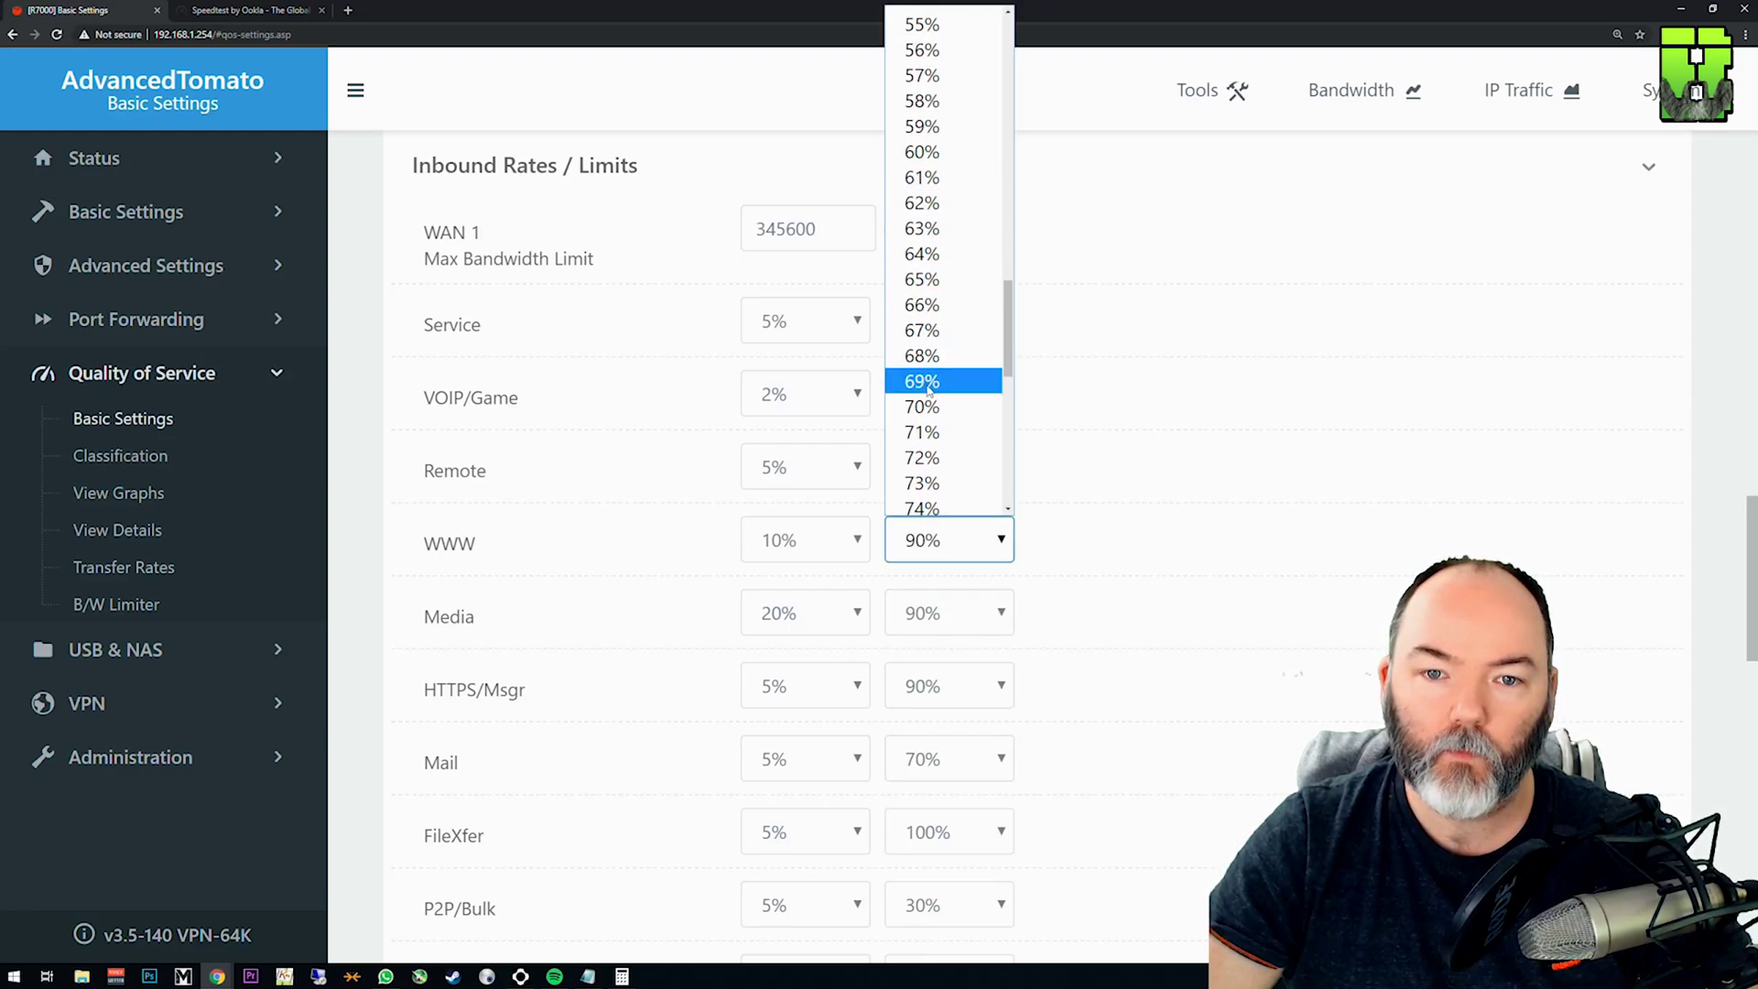
left_click(933, 414)
scroll(964, 544, "down", 1)
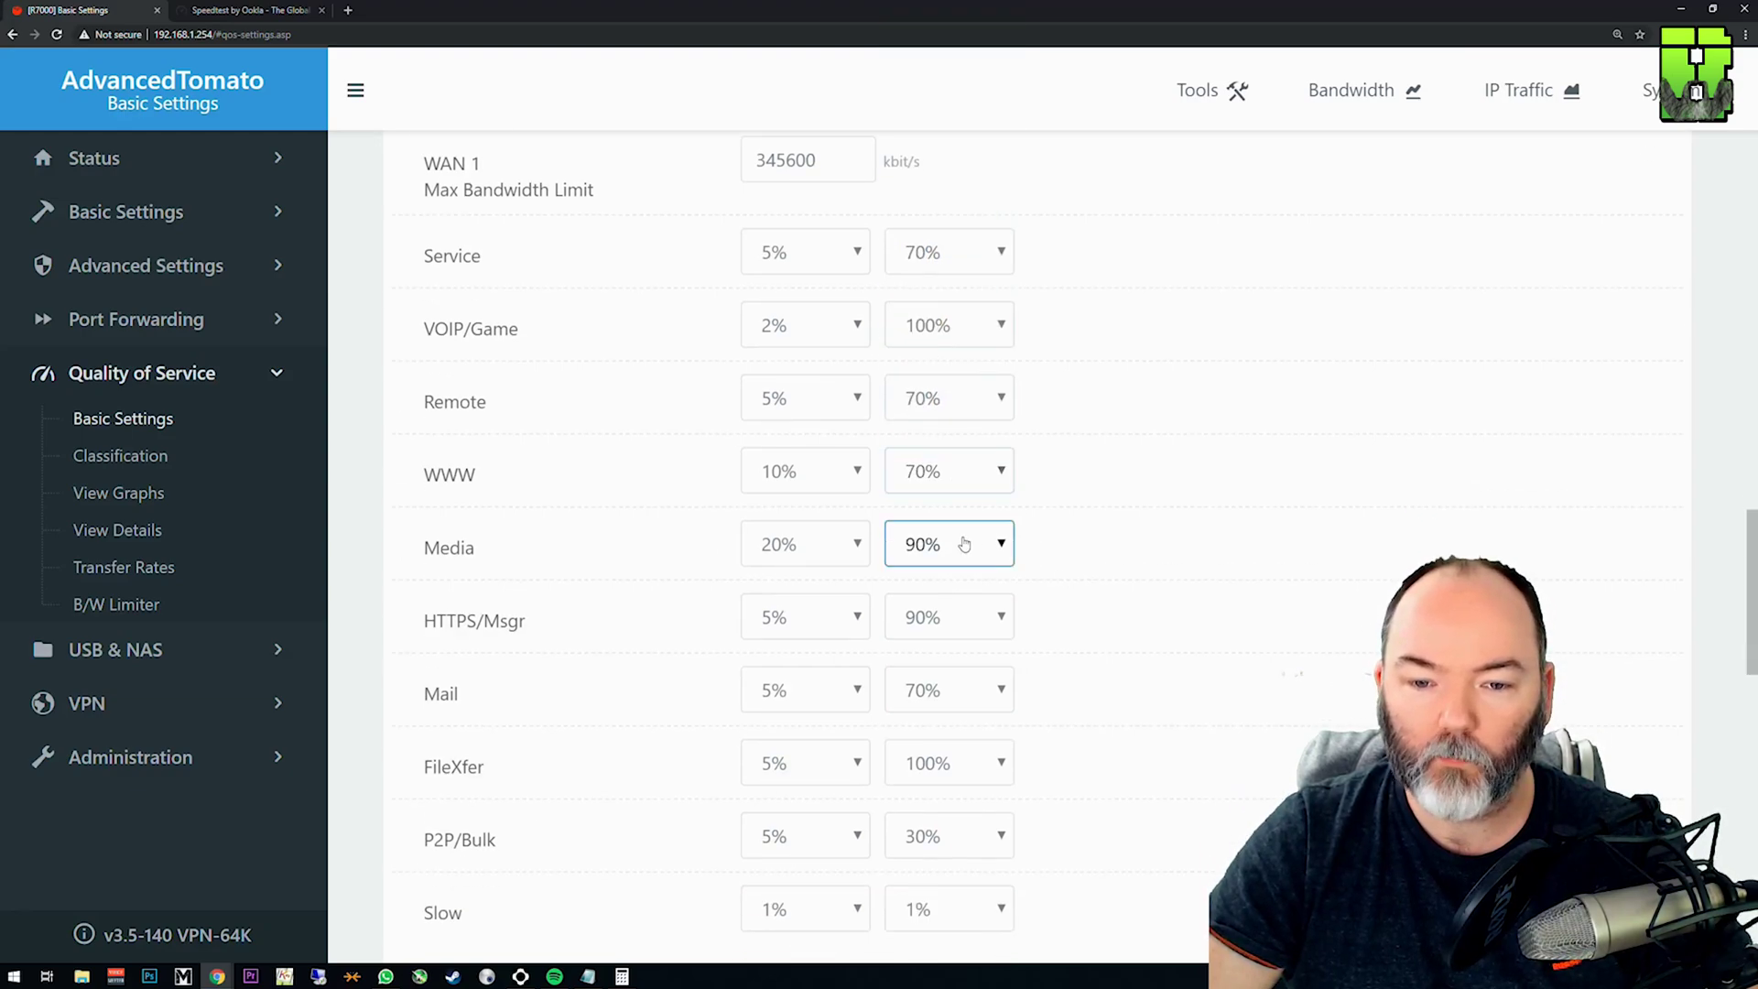
left_click(1005, 556)
scroll(953, 459, "up", 8)
scroll(954, 476, "down", 5)
left_click(941, 275)
Cap the inbound HTTPS/Msgr and FileXfer class limits at 70%.
left_click(998, 618)
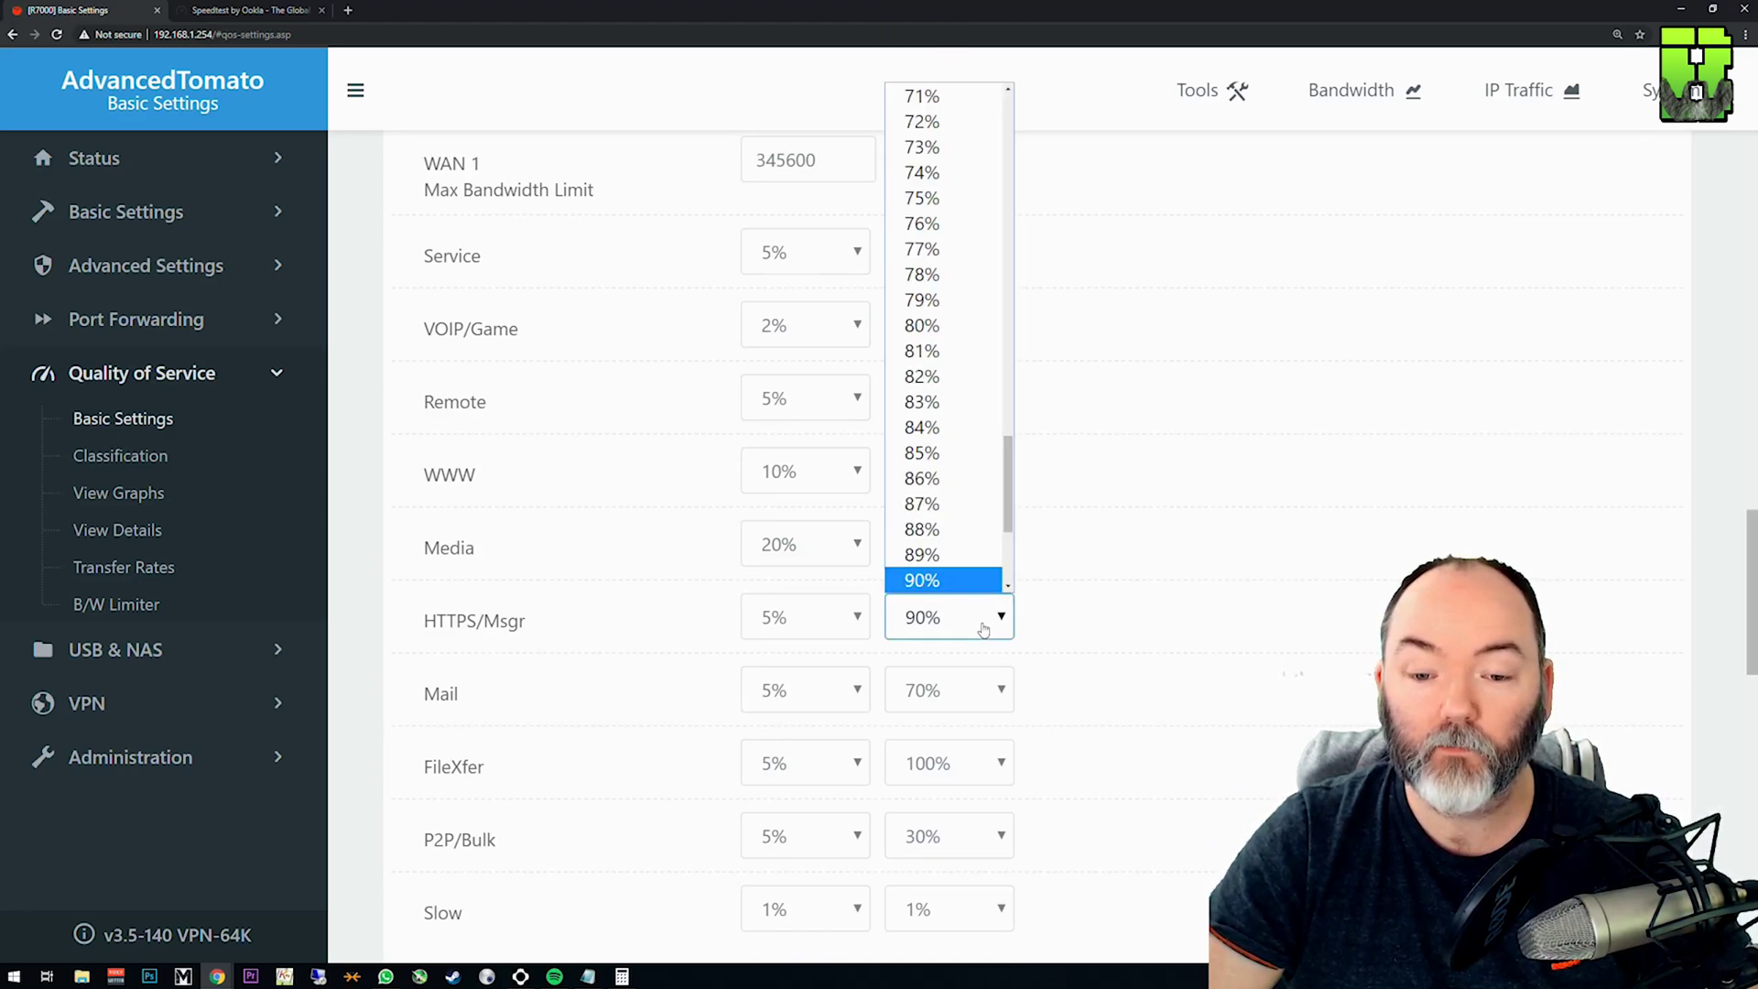
scroll(952, 385, "up", 6)
scroll(951, 337, "down", 5)
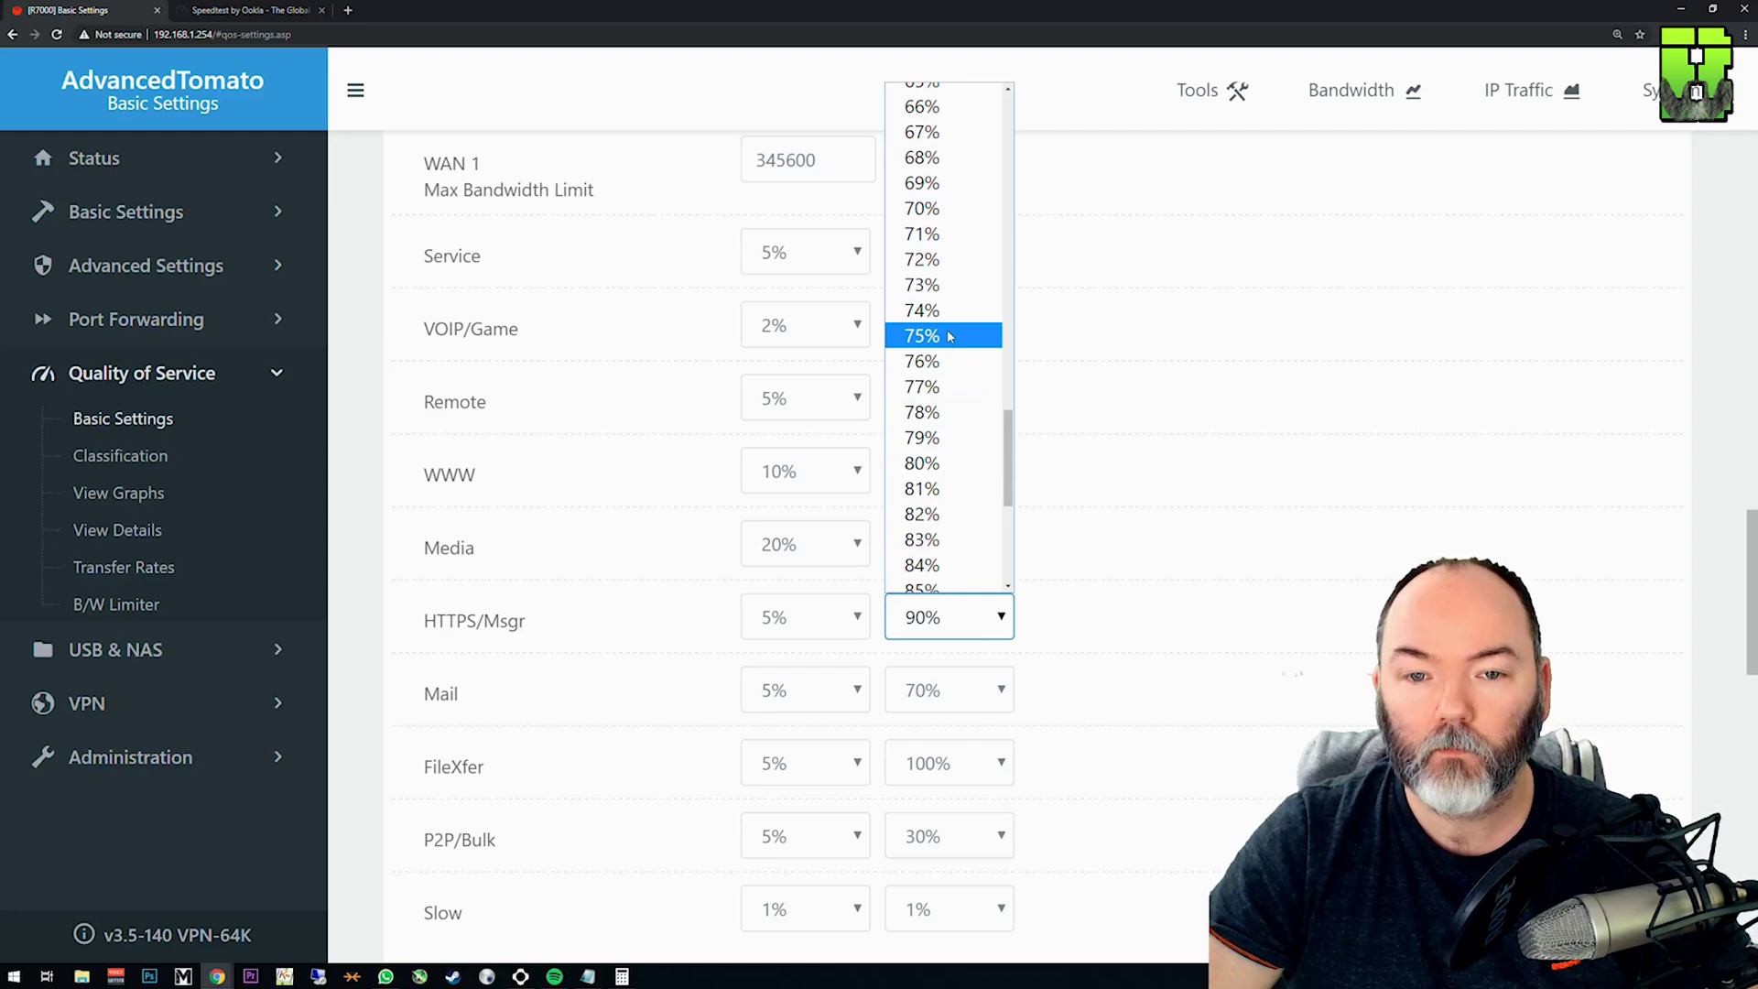
left_click(938, 209)
scroll(1060, 614, "down", 2)
left_click(962, 631)
scroll(970, 440, "up", 9)
scroll(970, 491, "down", 4)
left_click(921, 237)
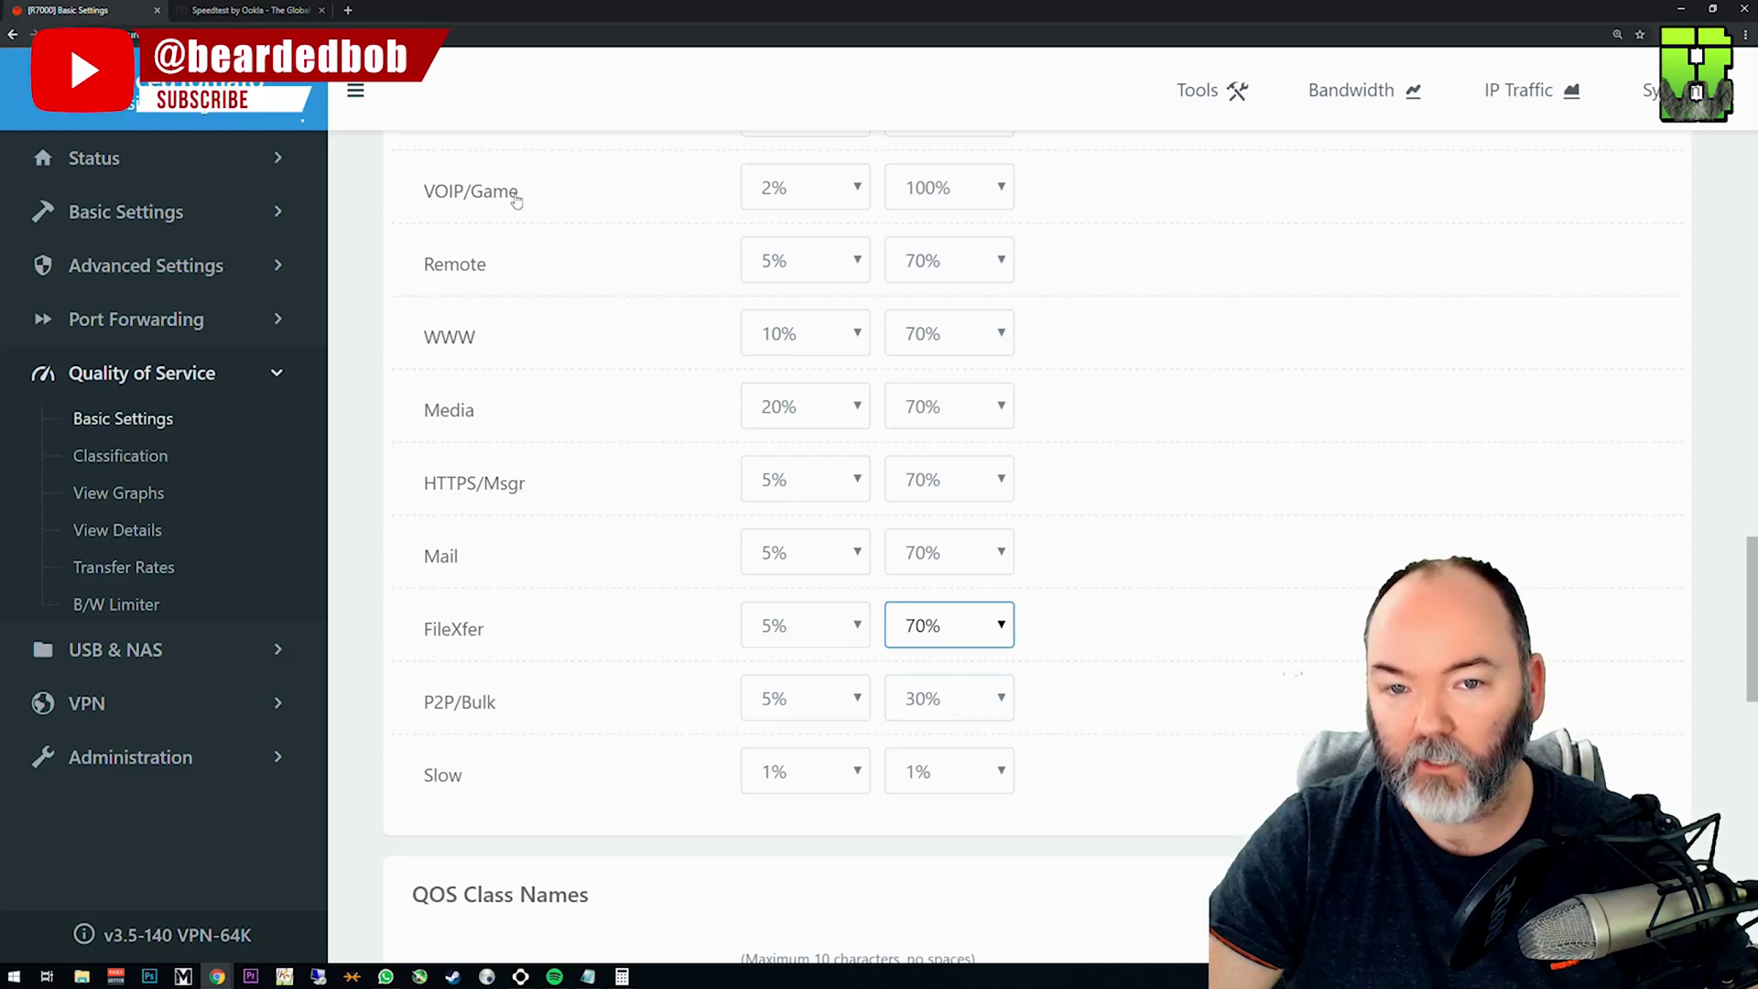
Save the QoS bandwidth settings.
scroll(1125, 775, "up", 1)
left_click(1079, 616)
scroll(1078, 612, "down", 10)
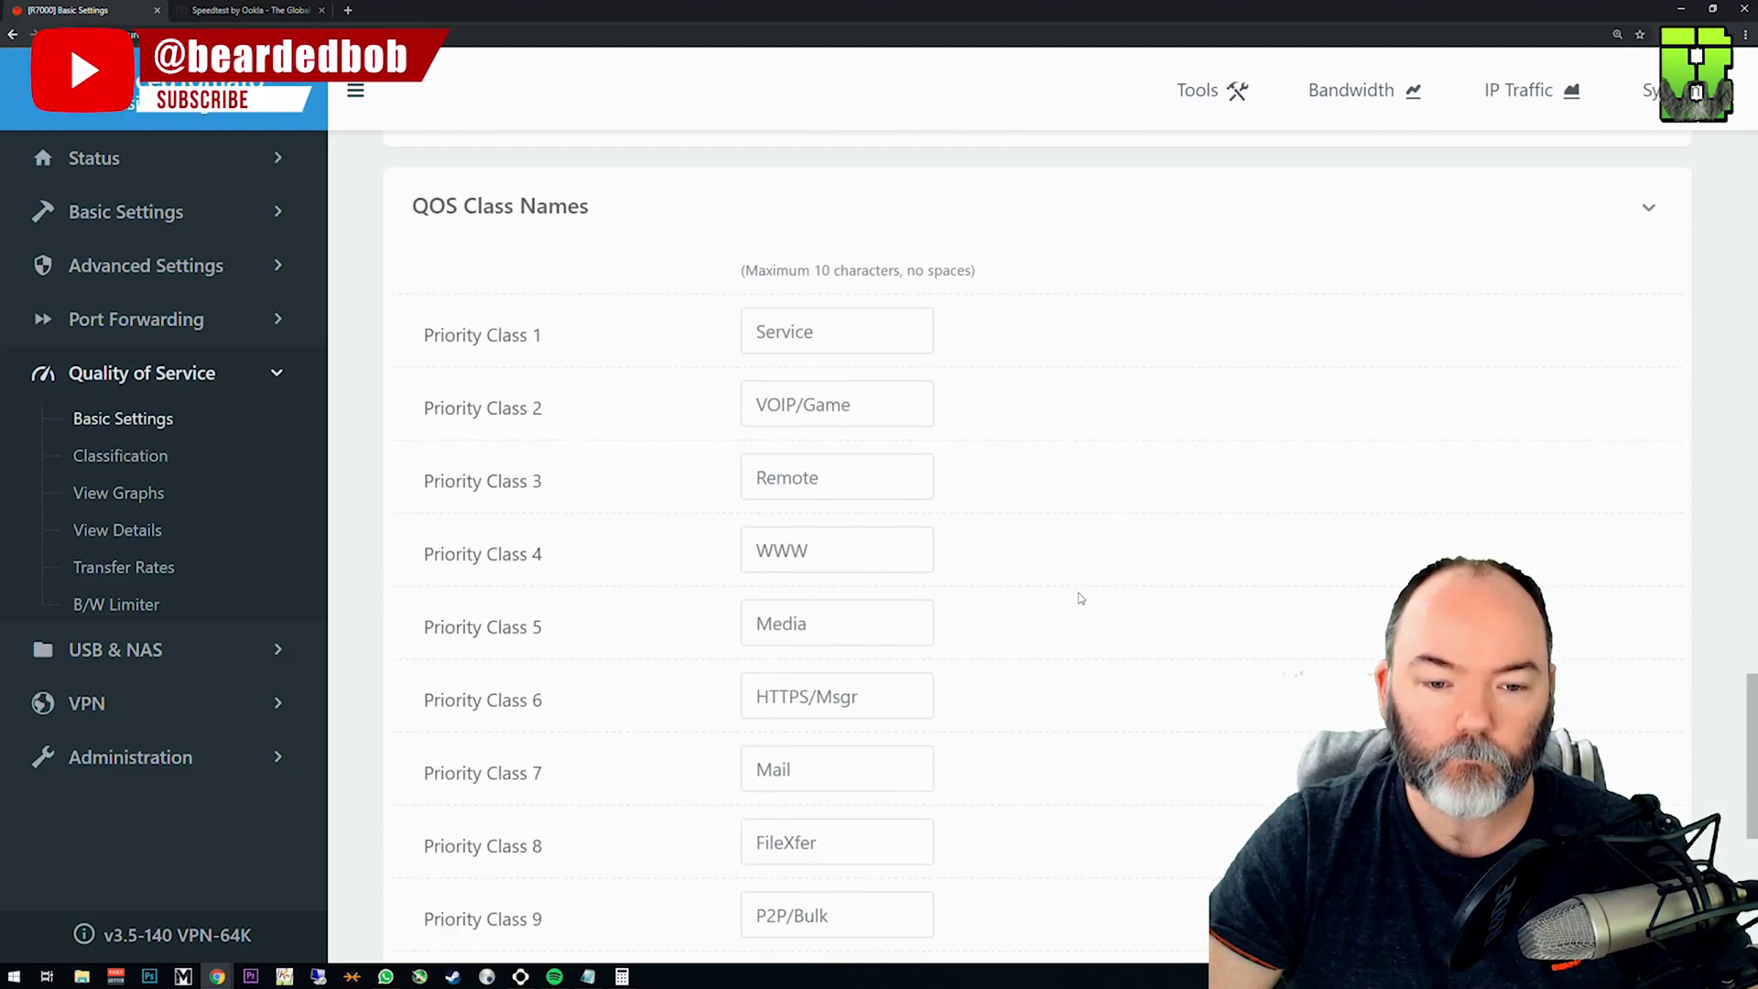
scroll(1080, 599, "down", 3)
scroll(1007, 591, "up", 12)
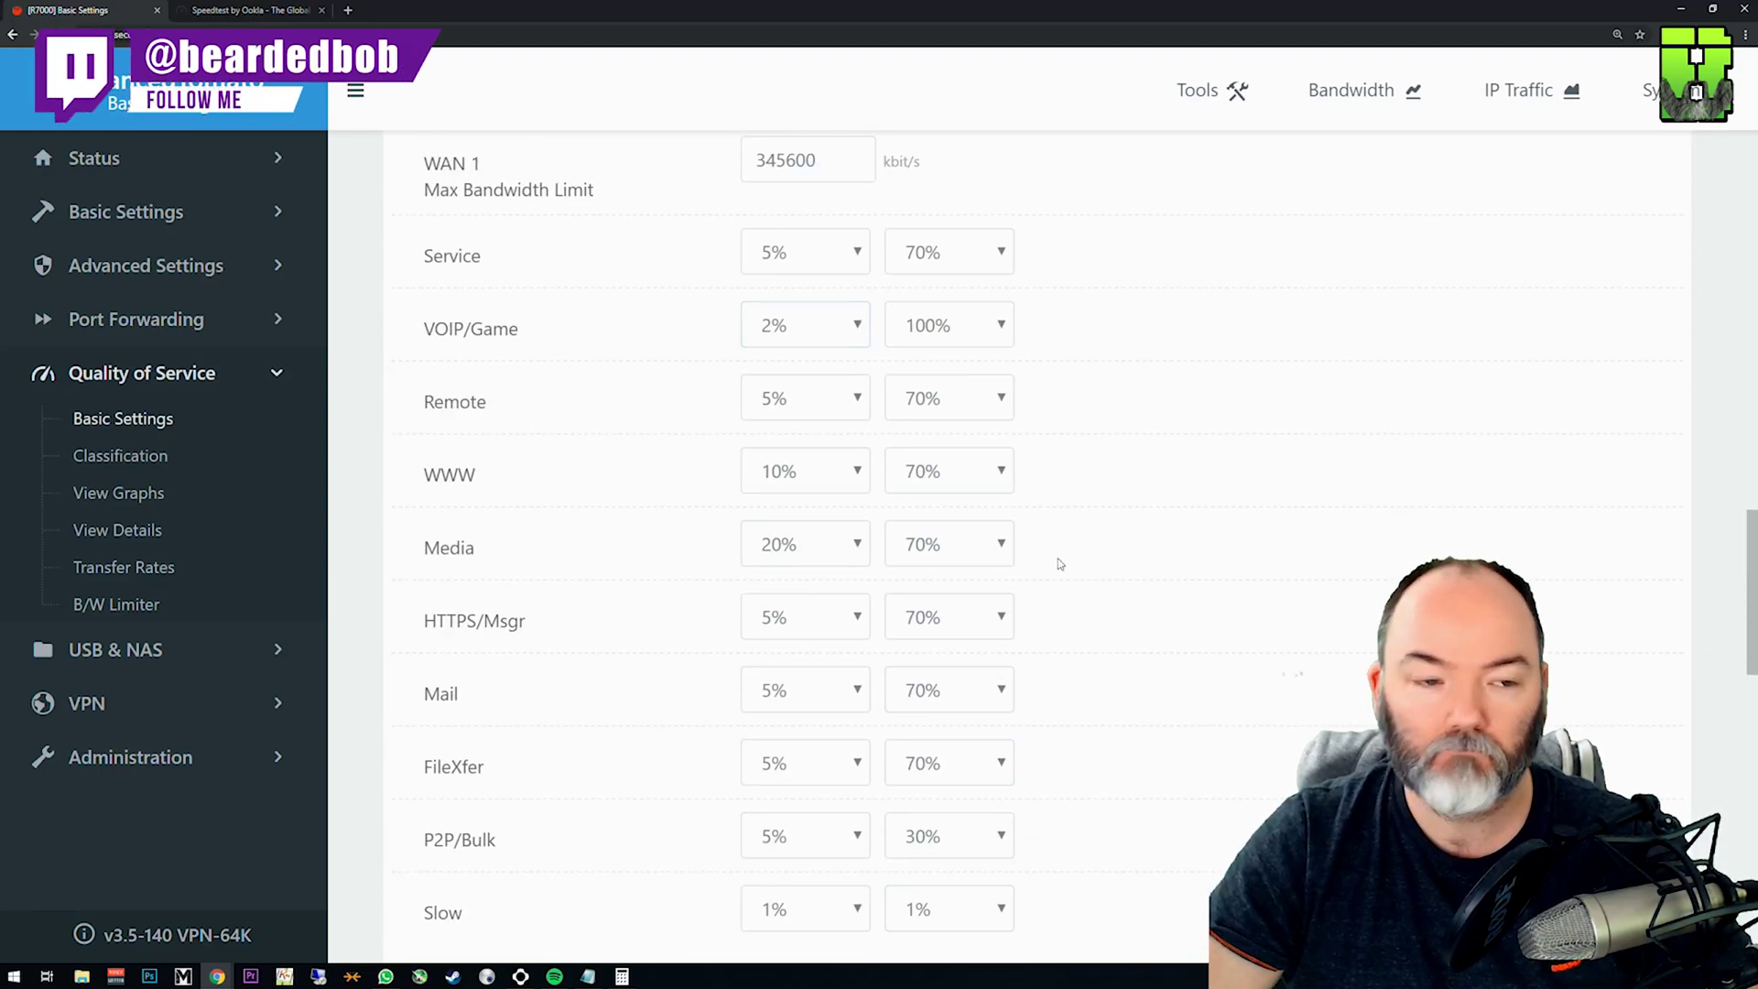
scroll(1062, 595, "down", 15)
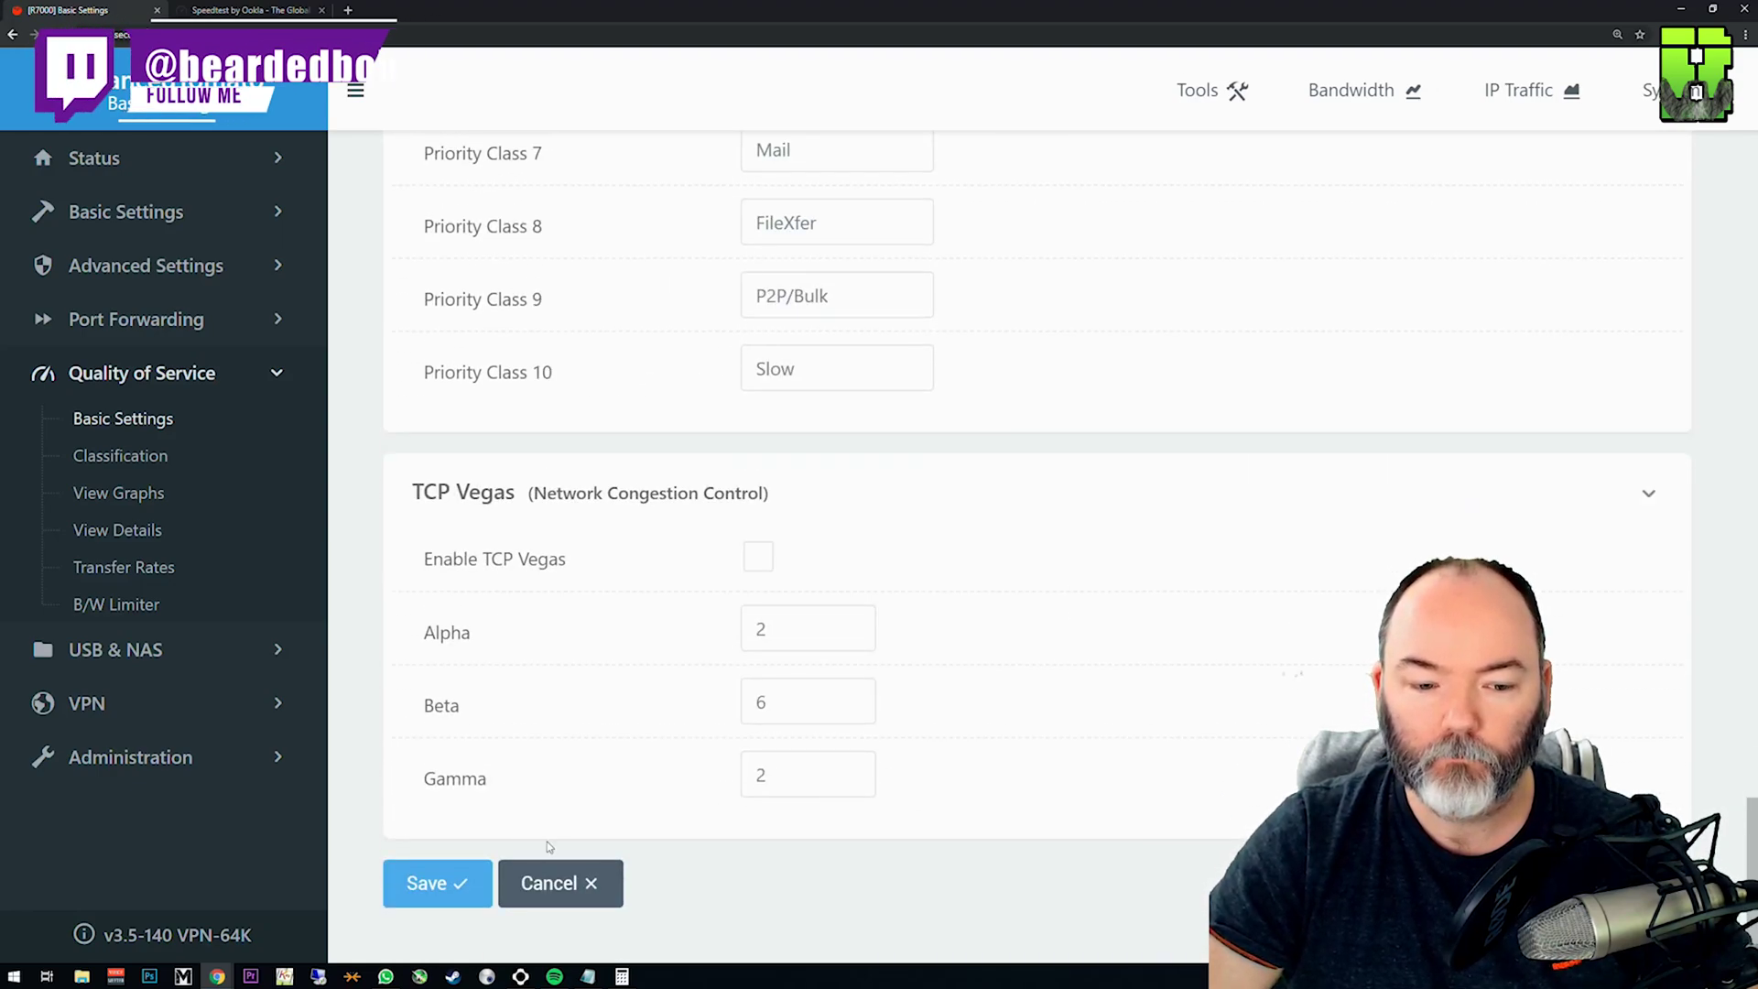
left_click(437, 883)
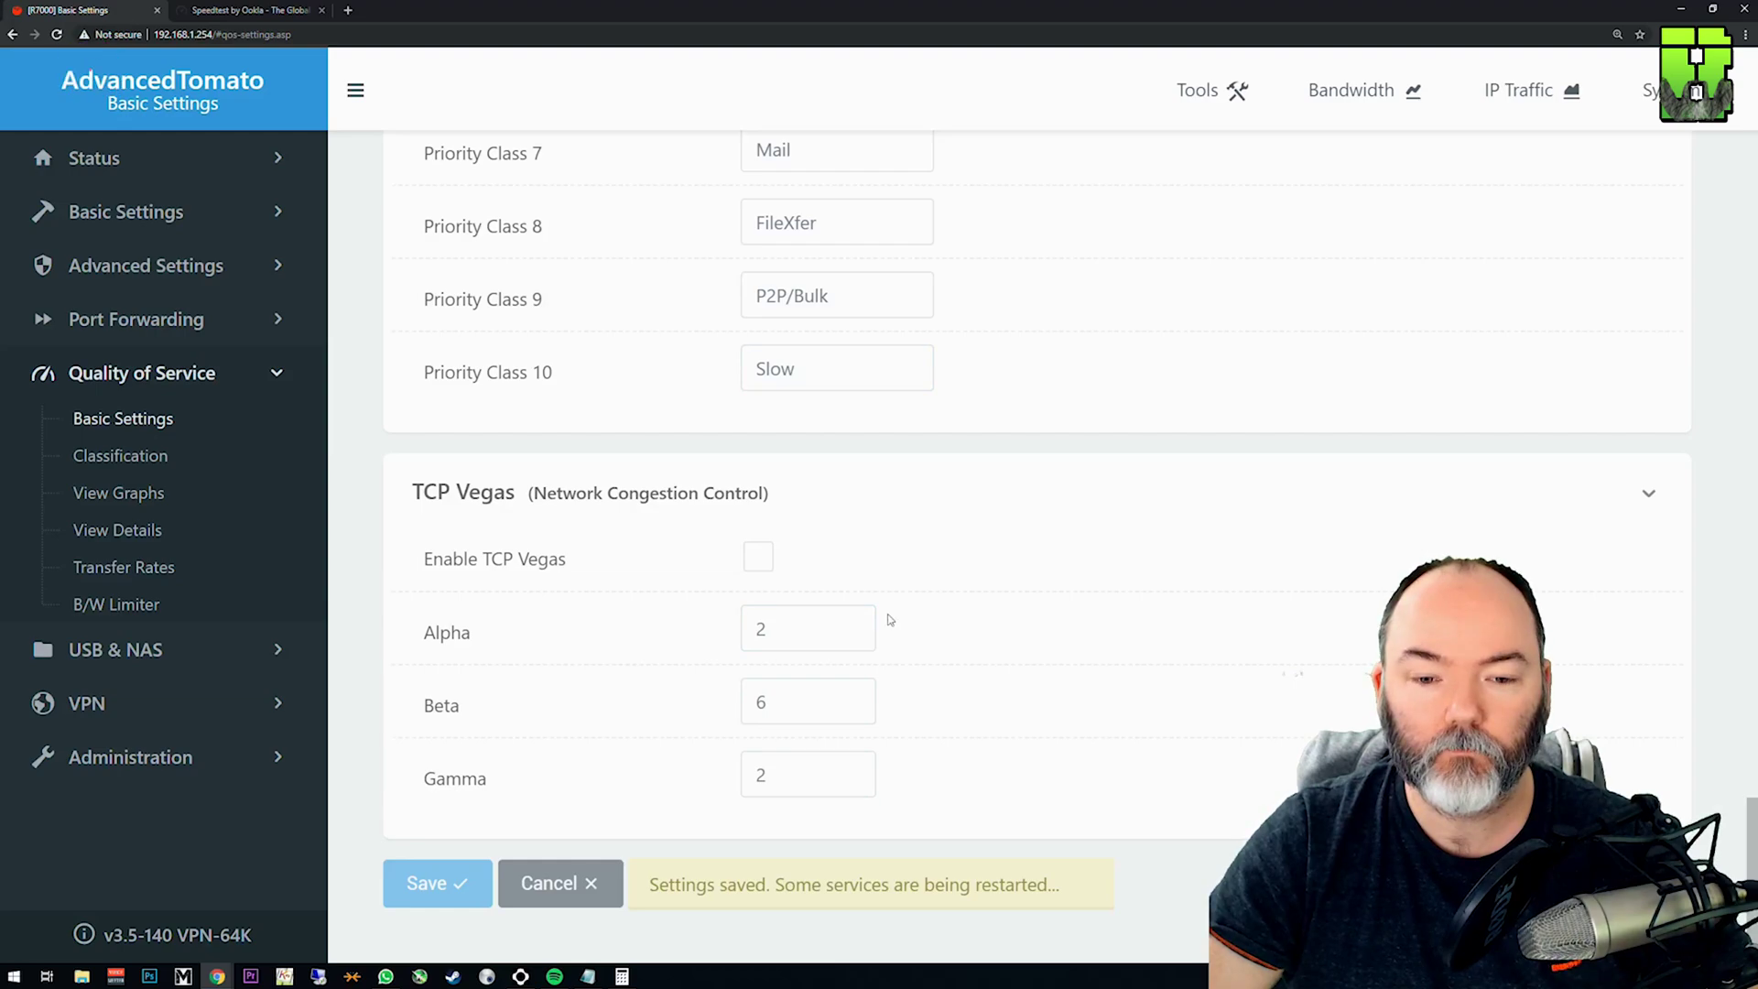
Check the outbound WAN 1 bandwidth value, then go to the QoS Classification rules.
scroll(873, 614, "up", 3)
scroll(872, 614, "up", 12)
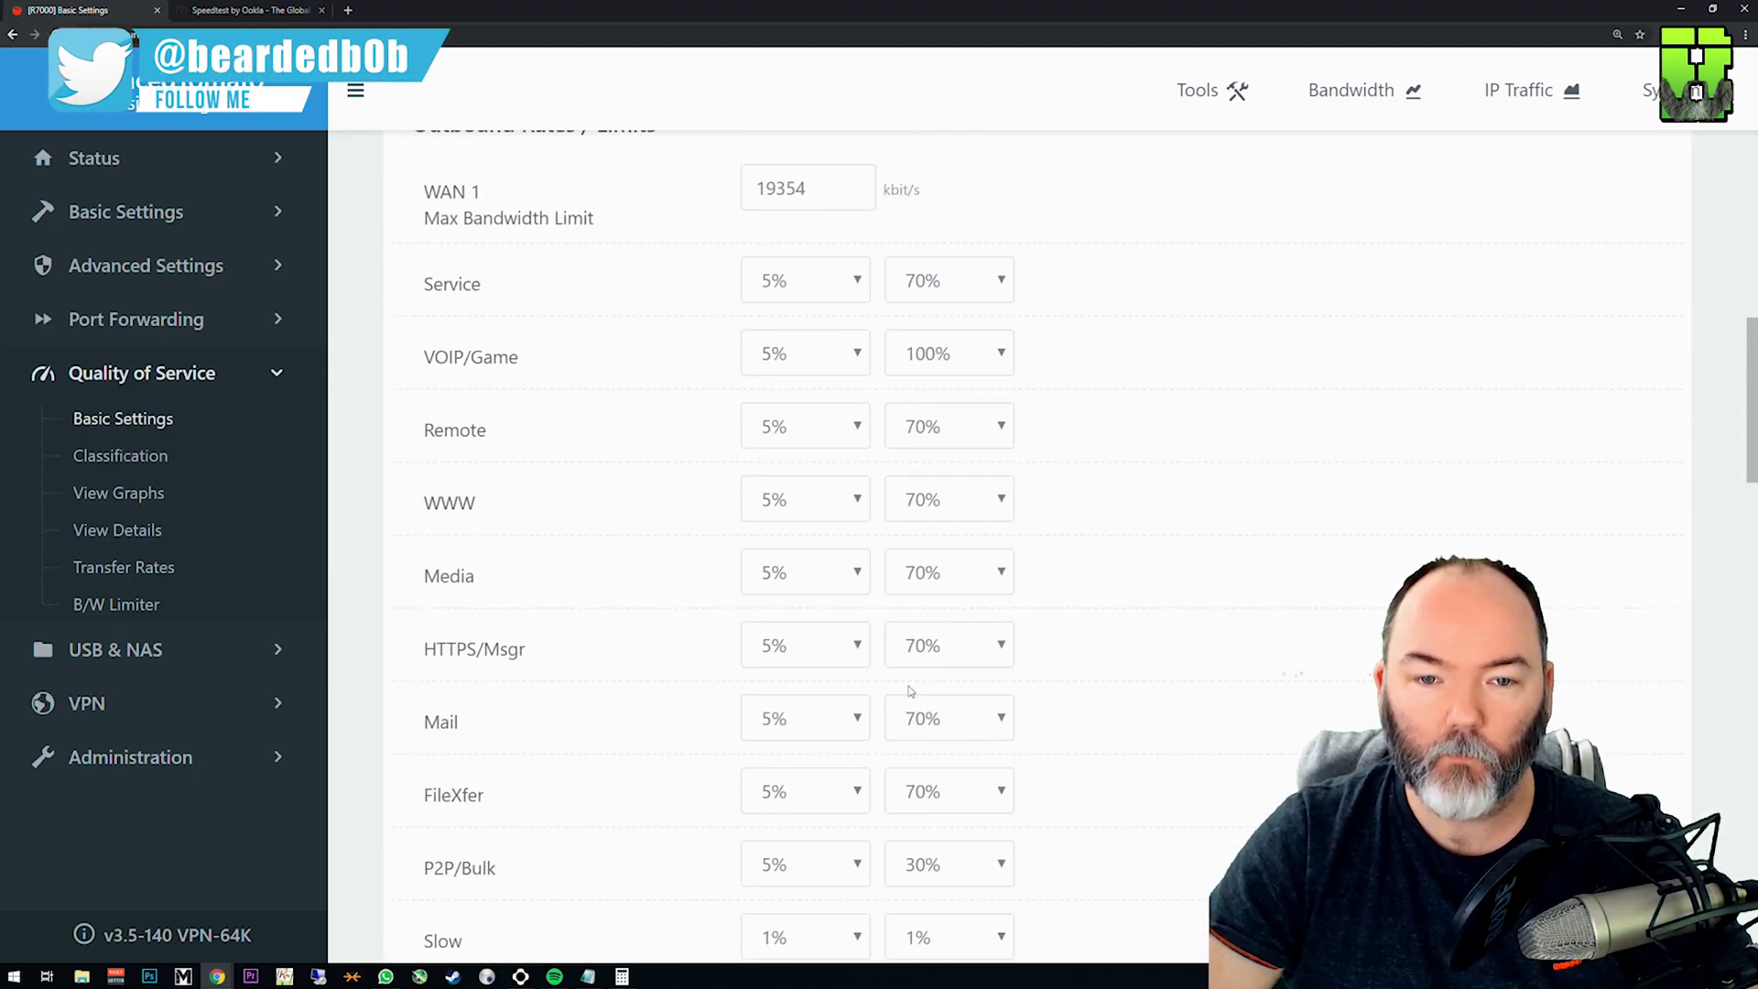
scroll(910, 714, "up", 1)
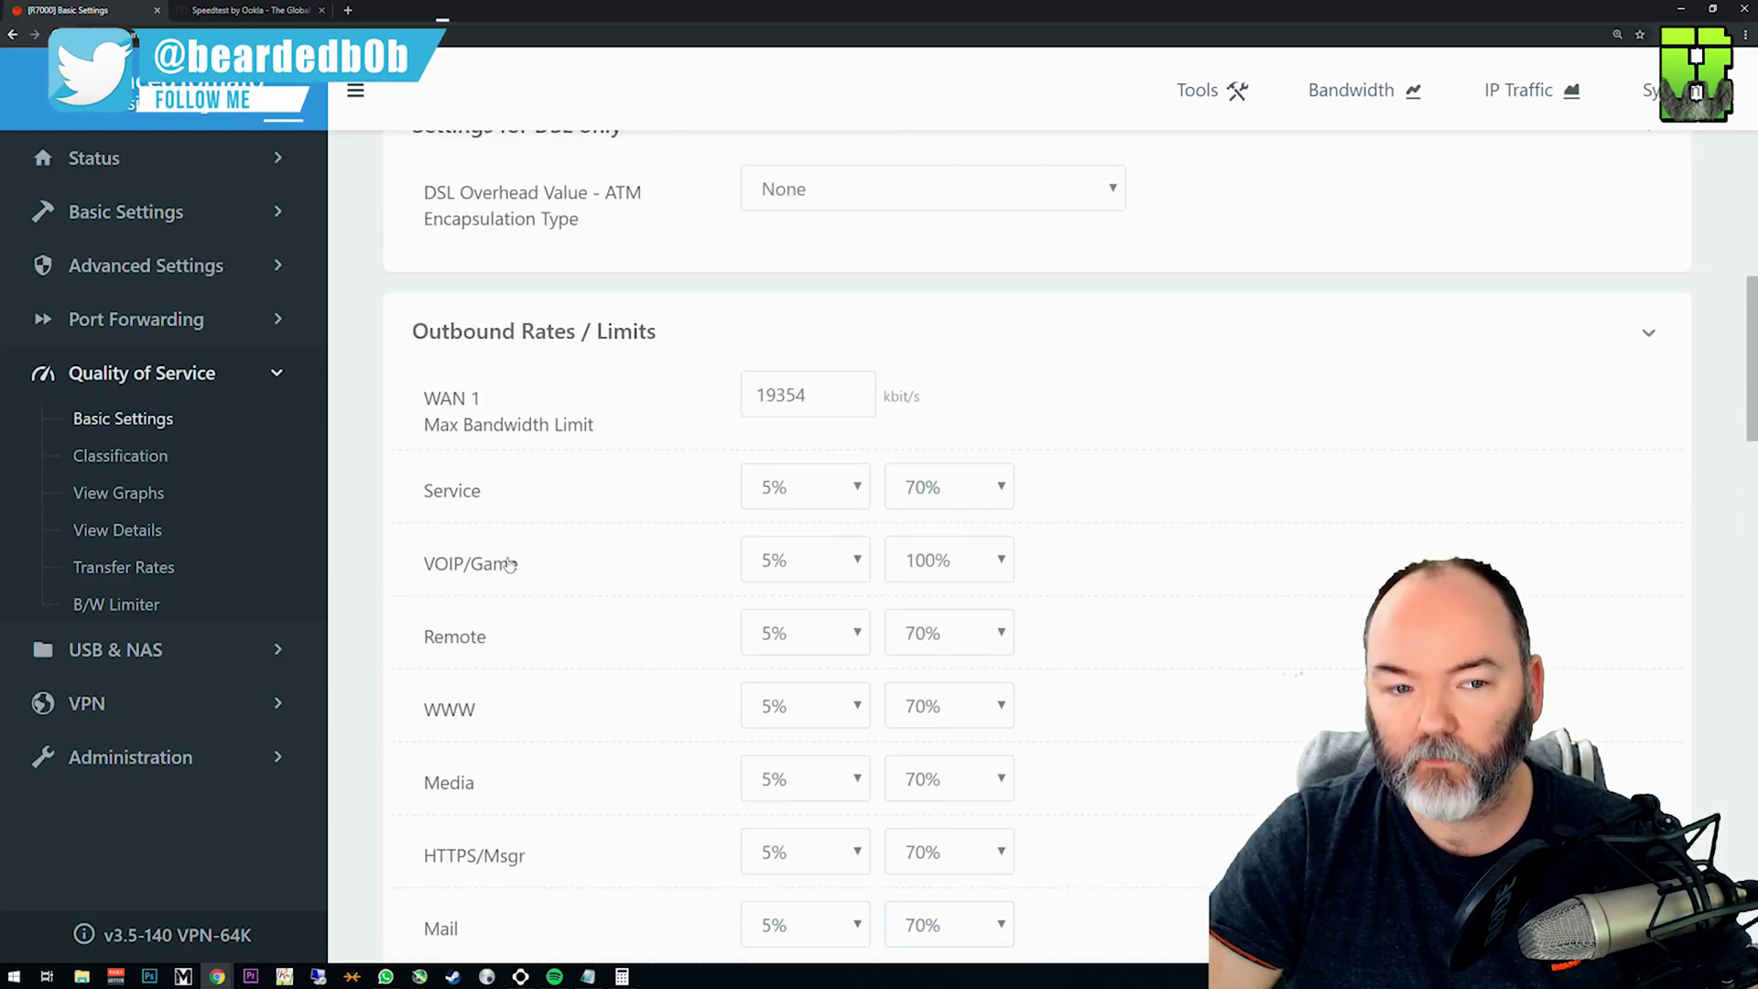
left_click_drag(807, 396, 756, 395)
scroll(881, 412, "up", 3)
scroll(881, 412, "up", 5)
scroll(531, 578, "down", 2)
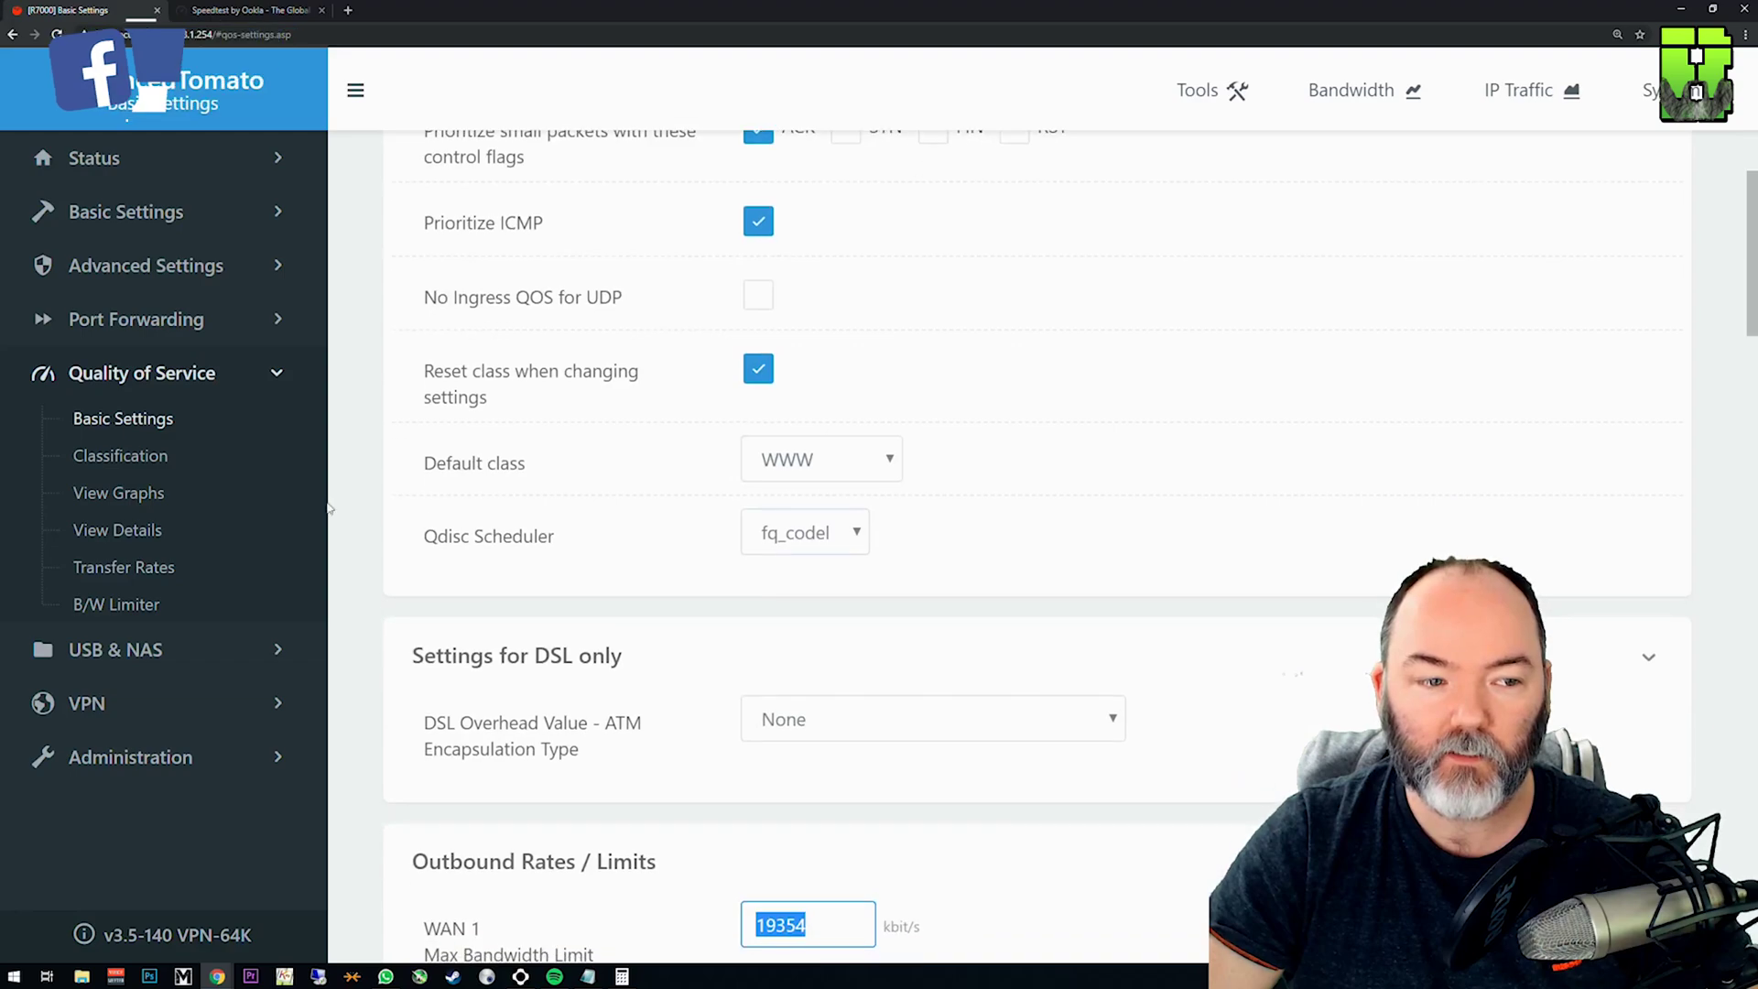
left_click(129, 456)
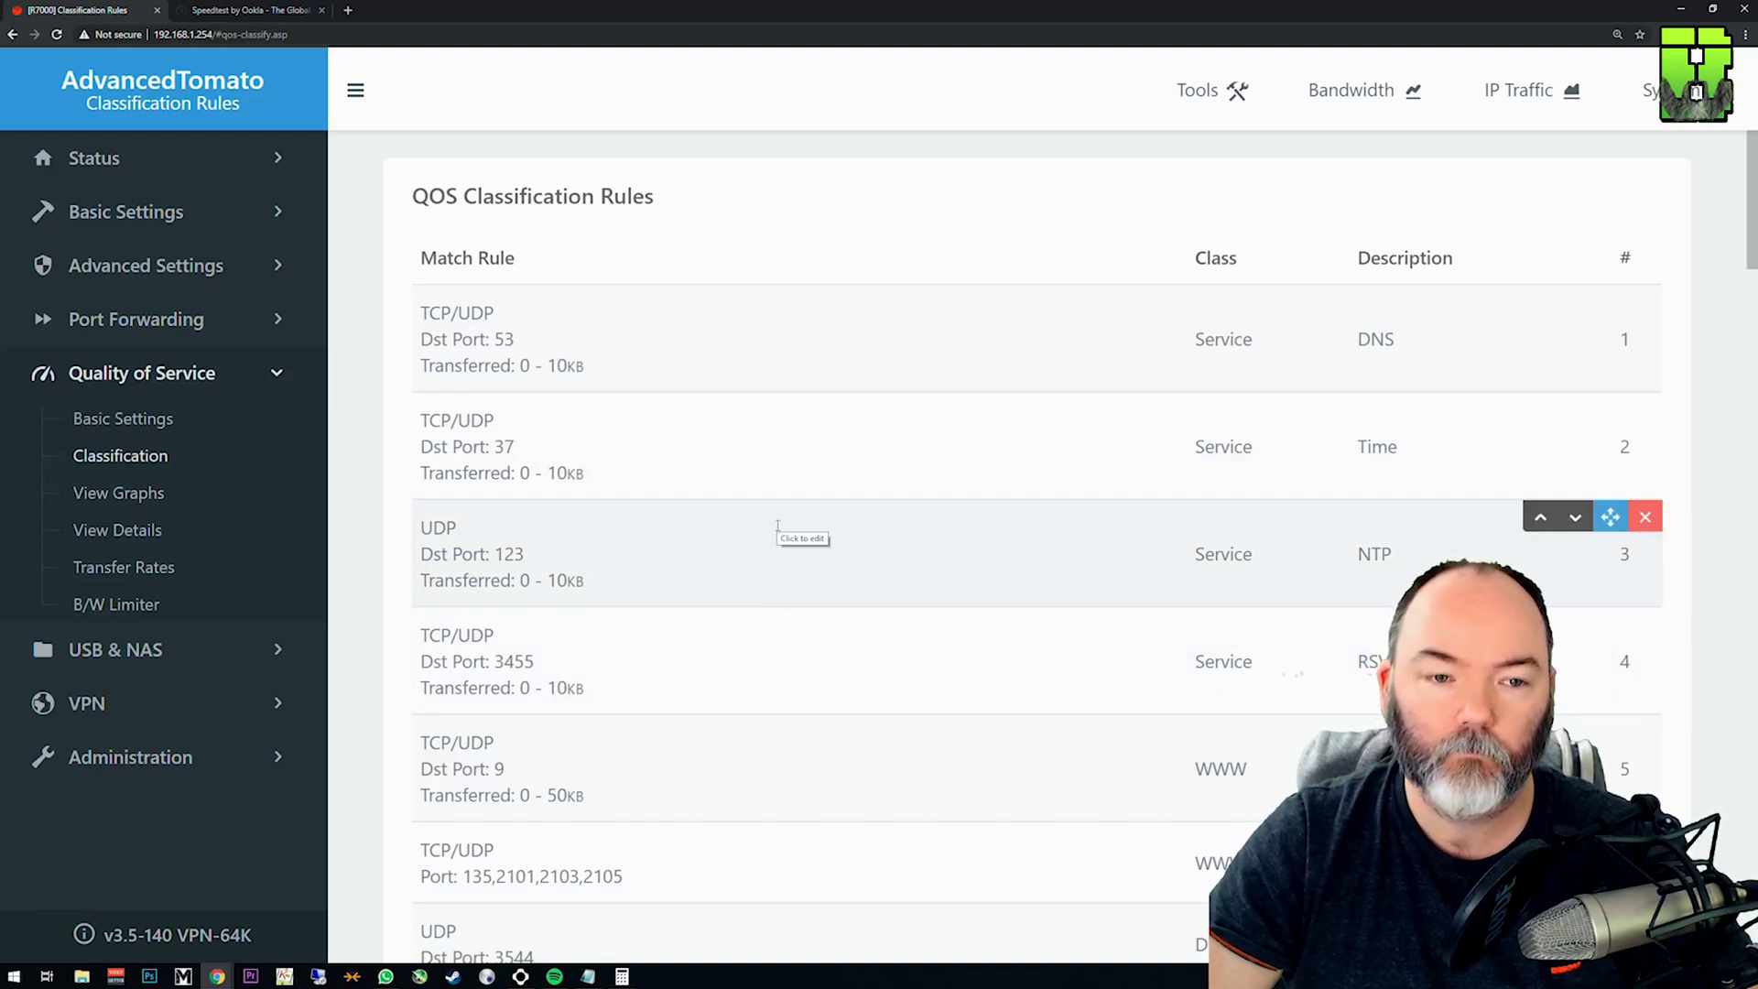
Edit rule 33 (Skype to Skype), keeping skypetoskype as its Layer 7 protocol.
scroll(788, 527, "down", 1)
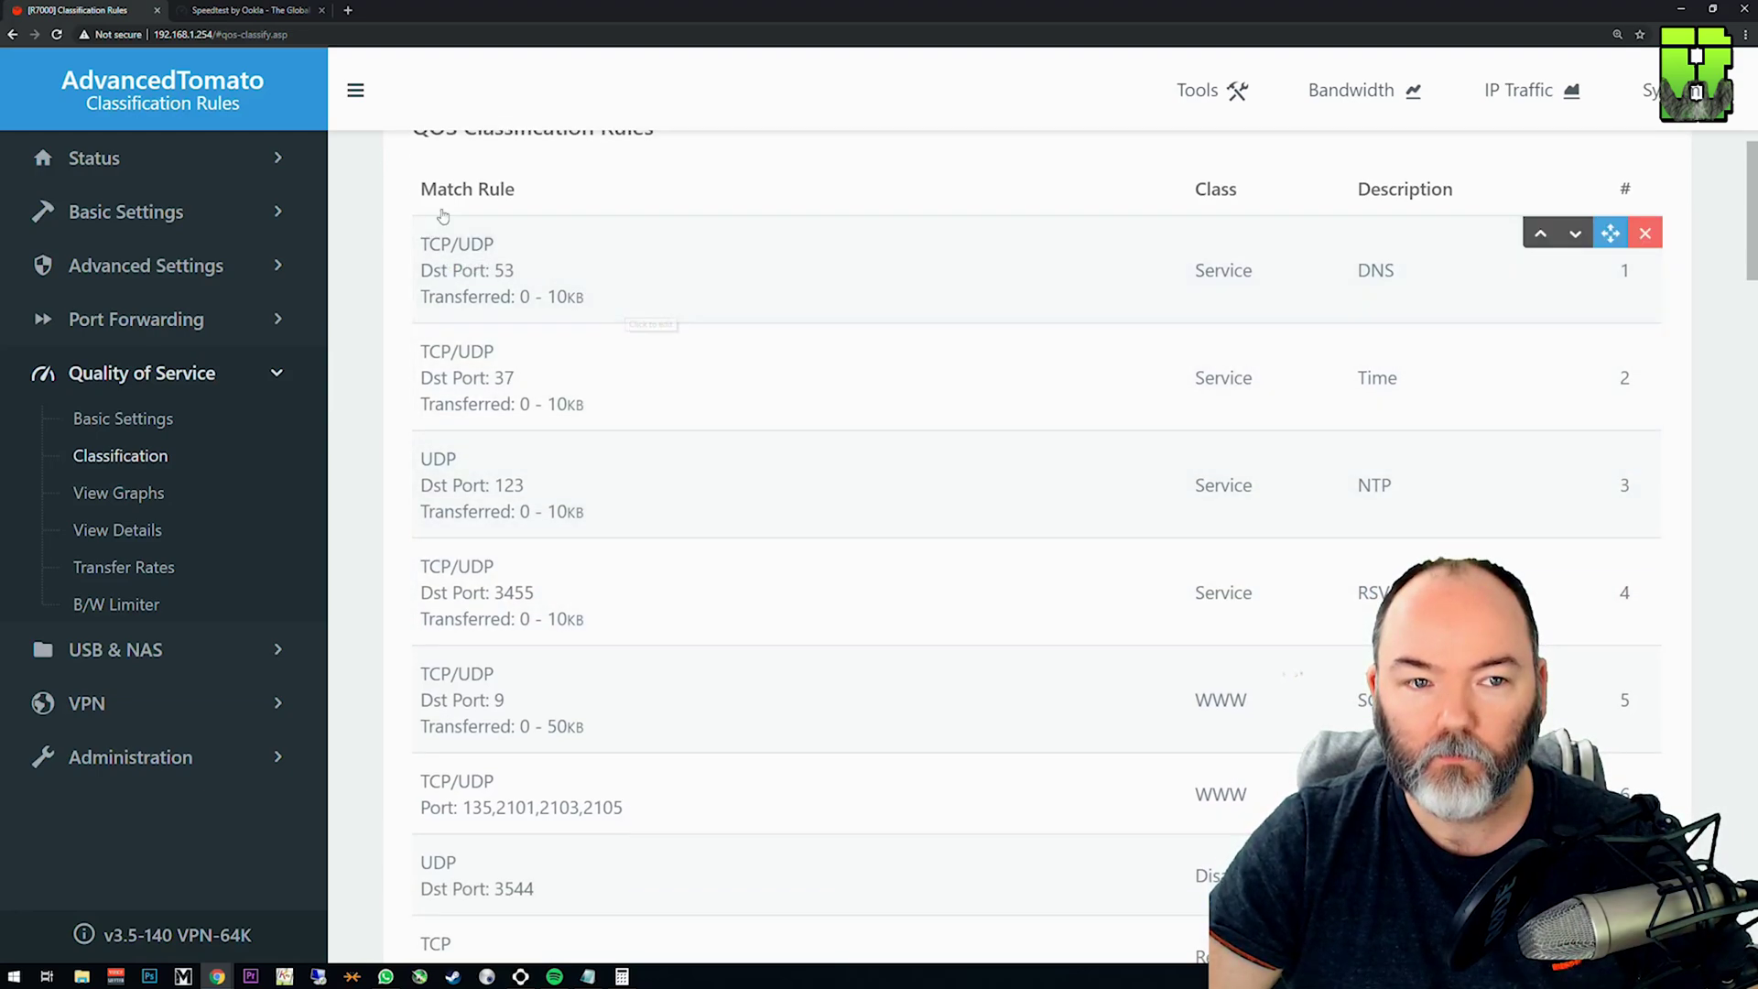
scroll(730, 632, "down", 4)
scroll(732, 586, "down", 15)
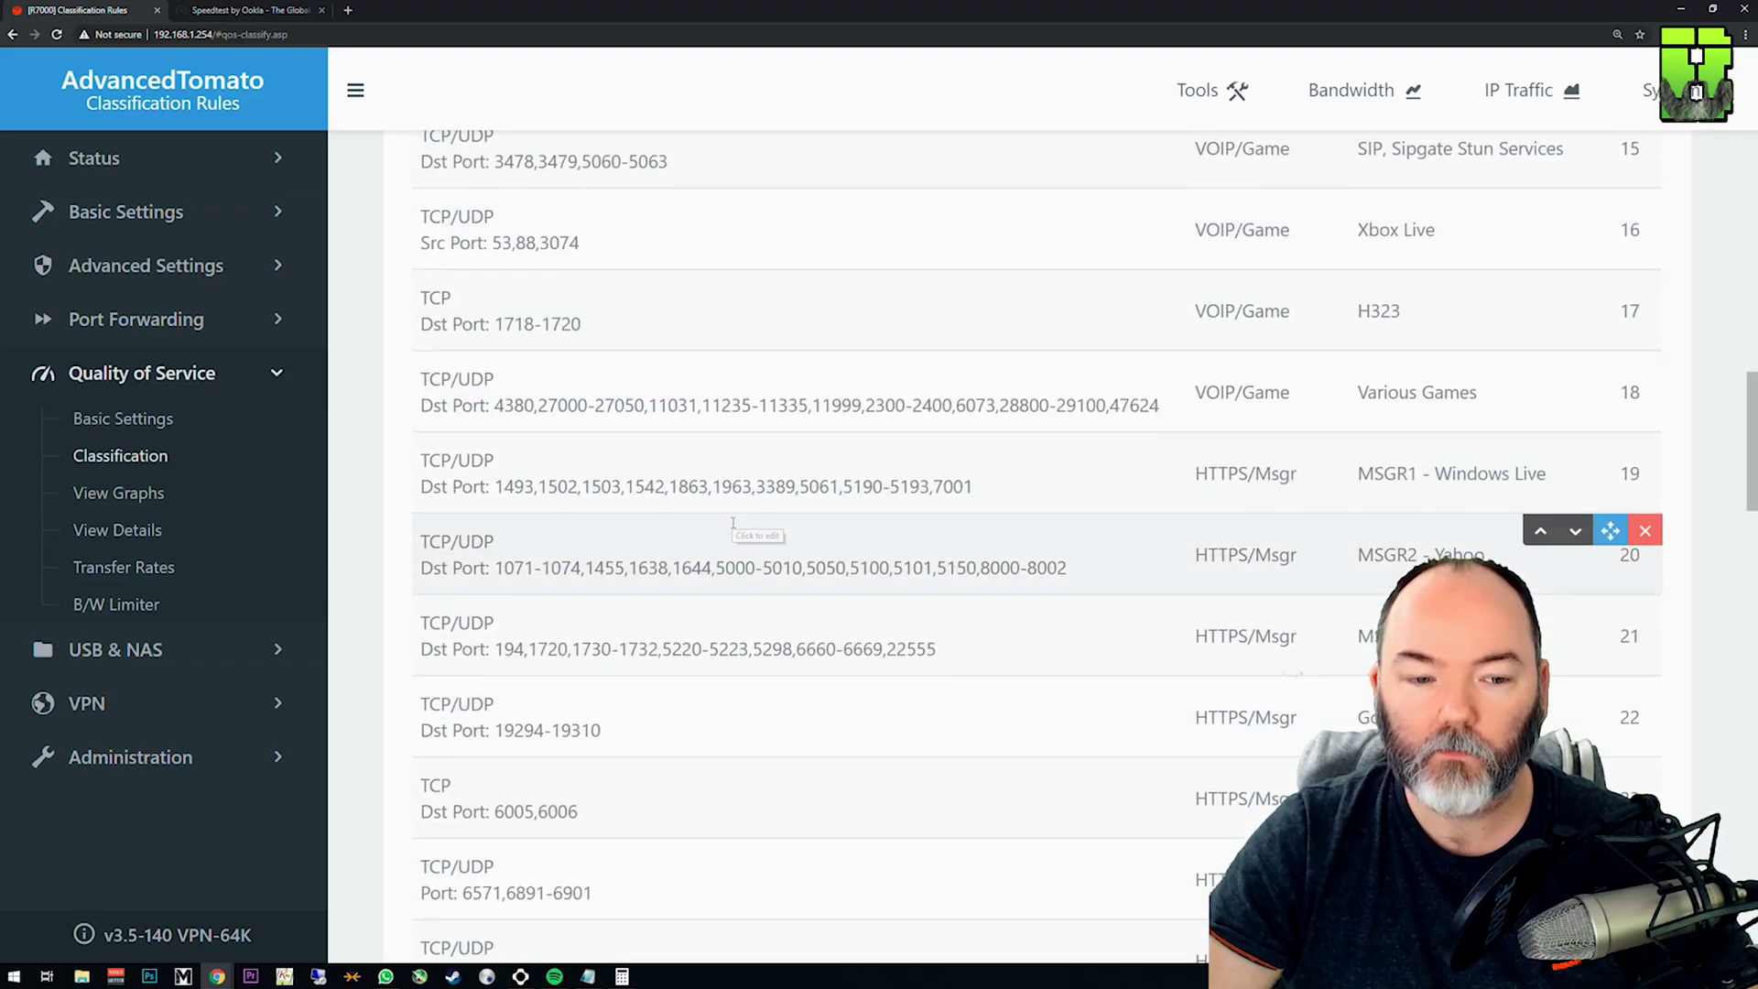
scroll(734, 524, "down", 8)
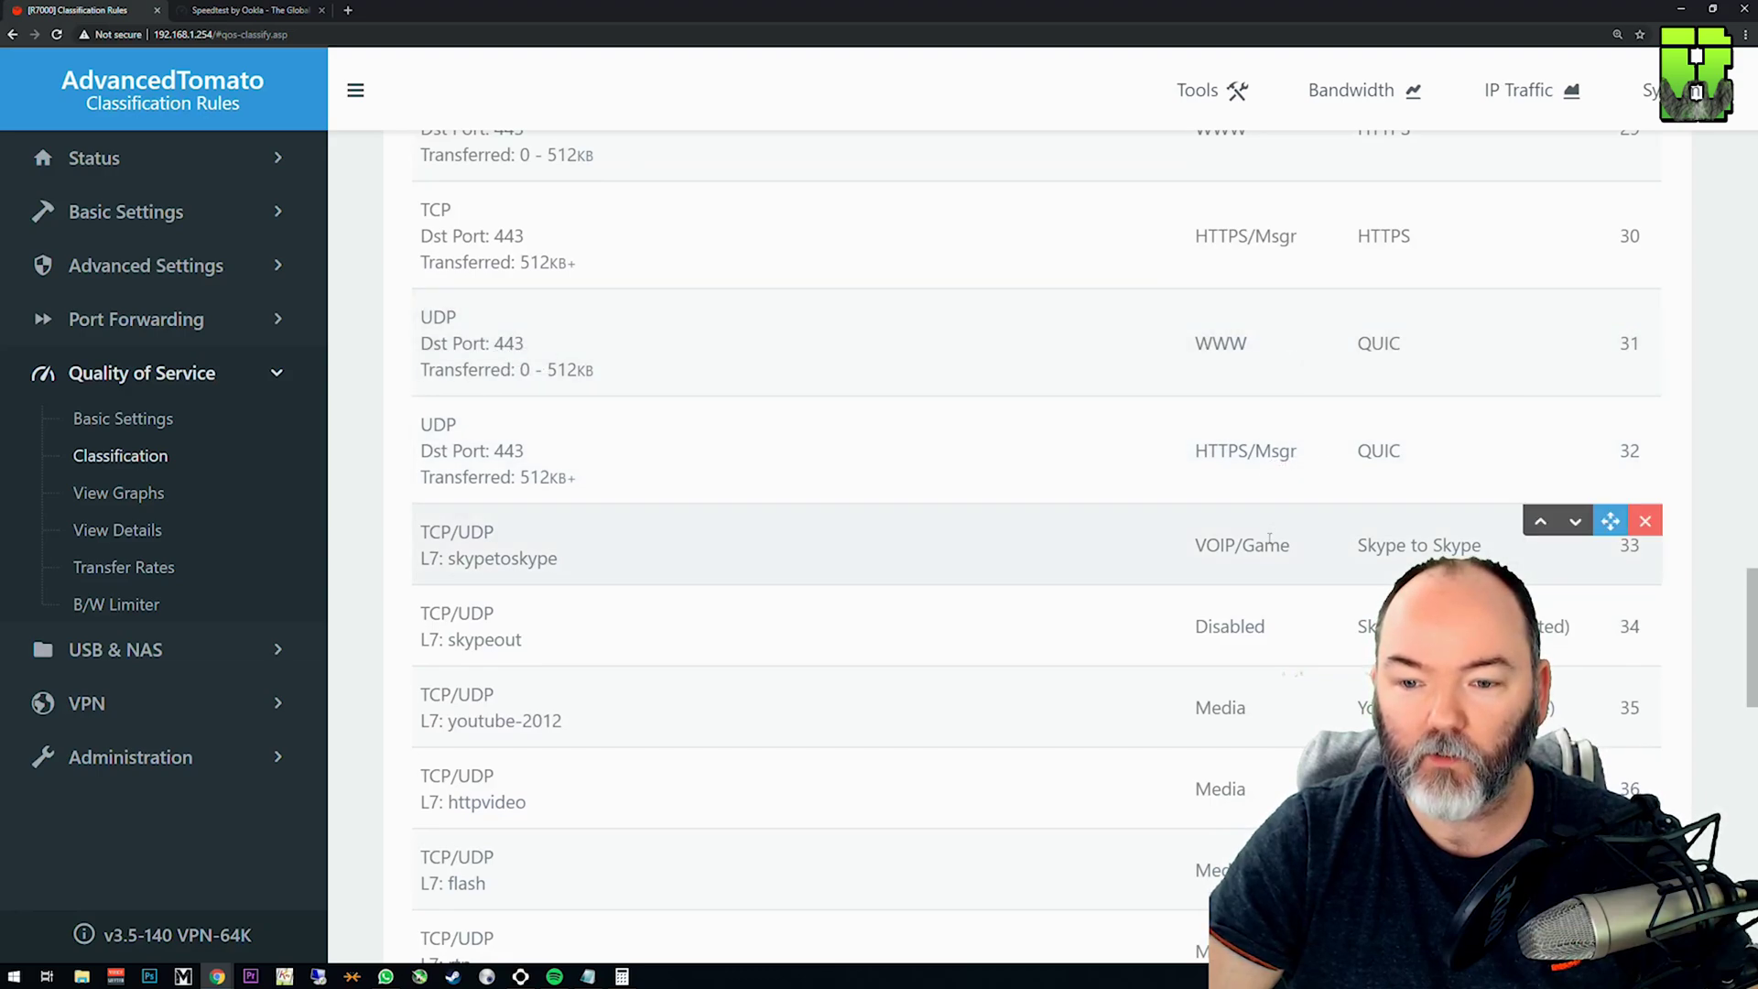
double_click(513, 561)
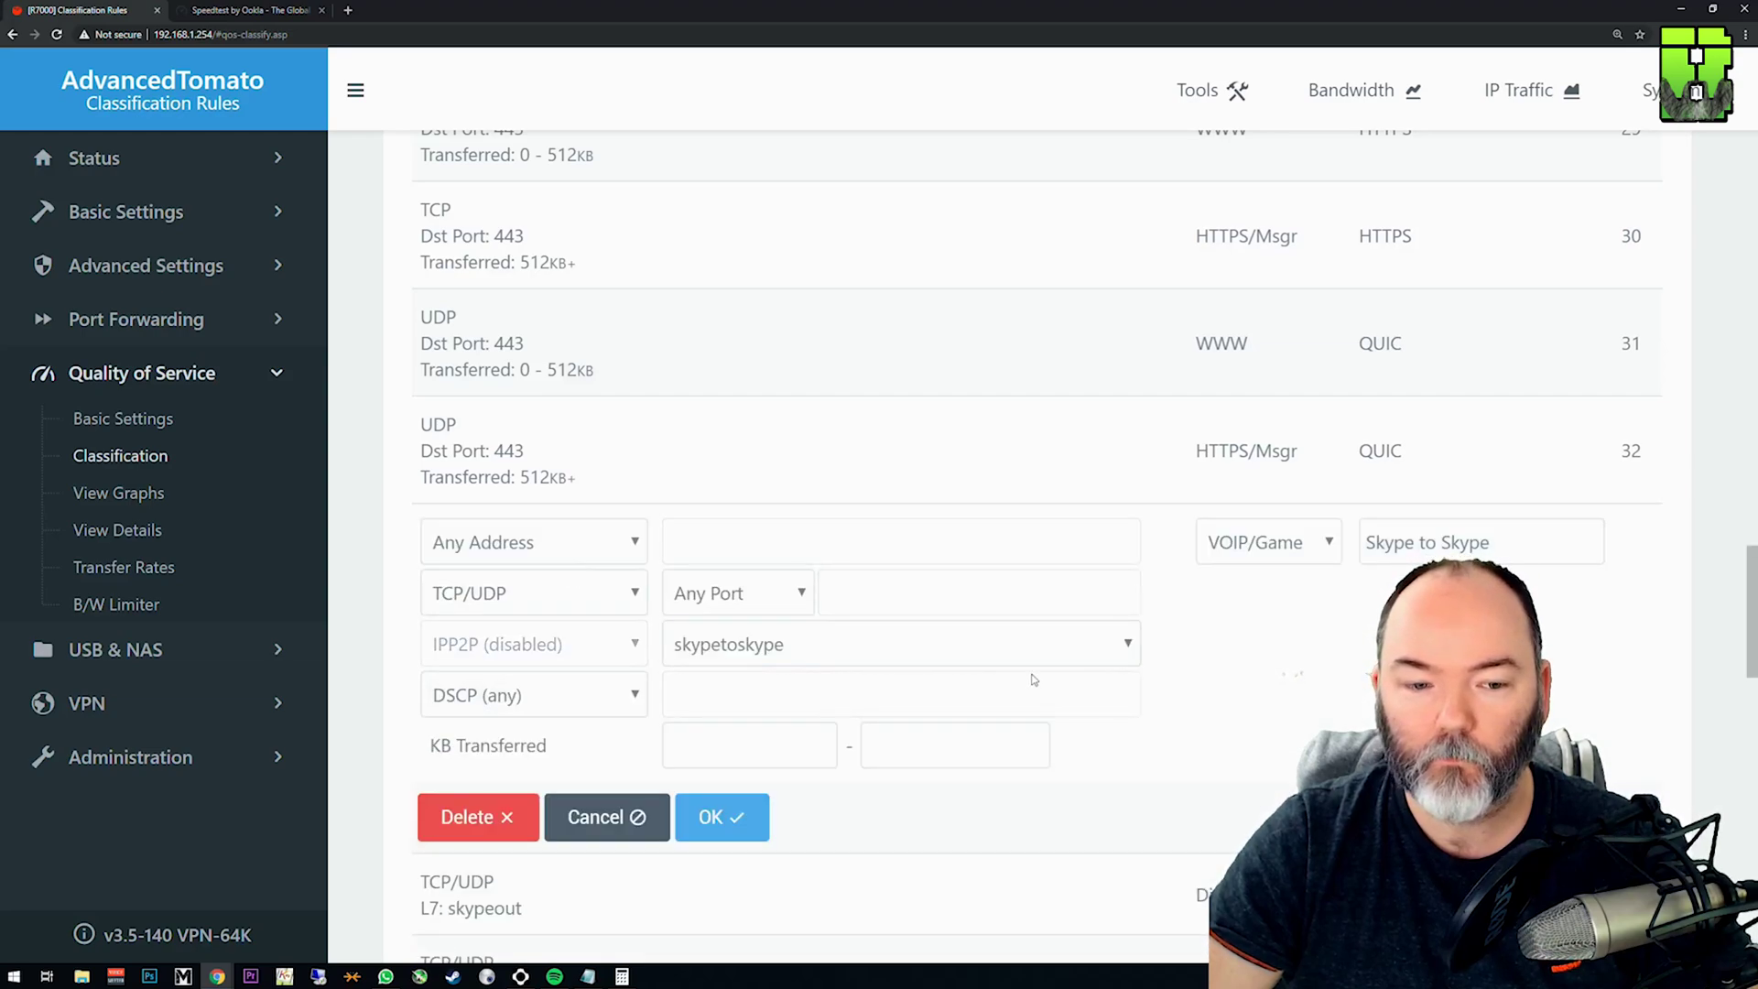
left_click(1132, 646)
left_click(1240, 647)
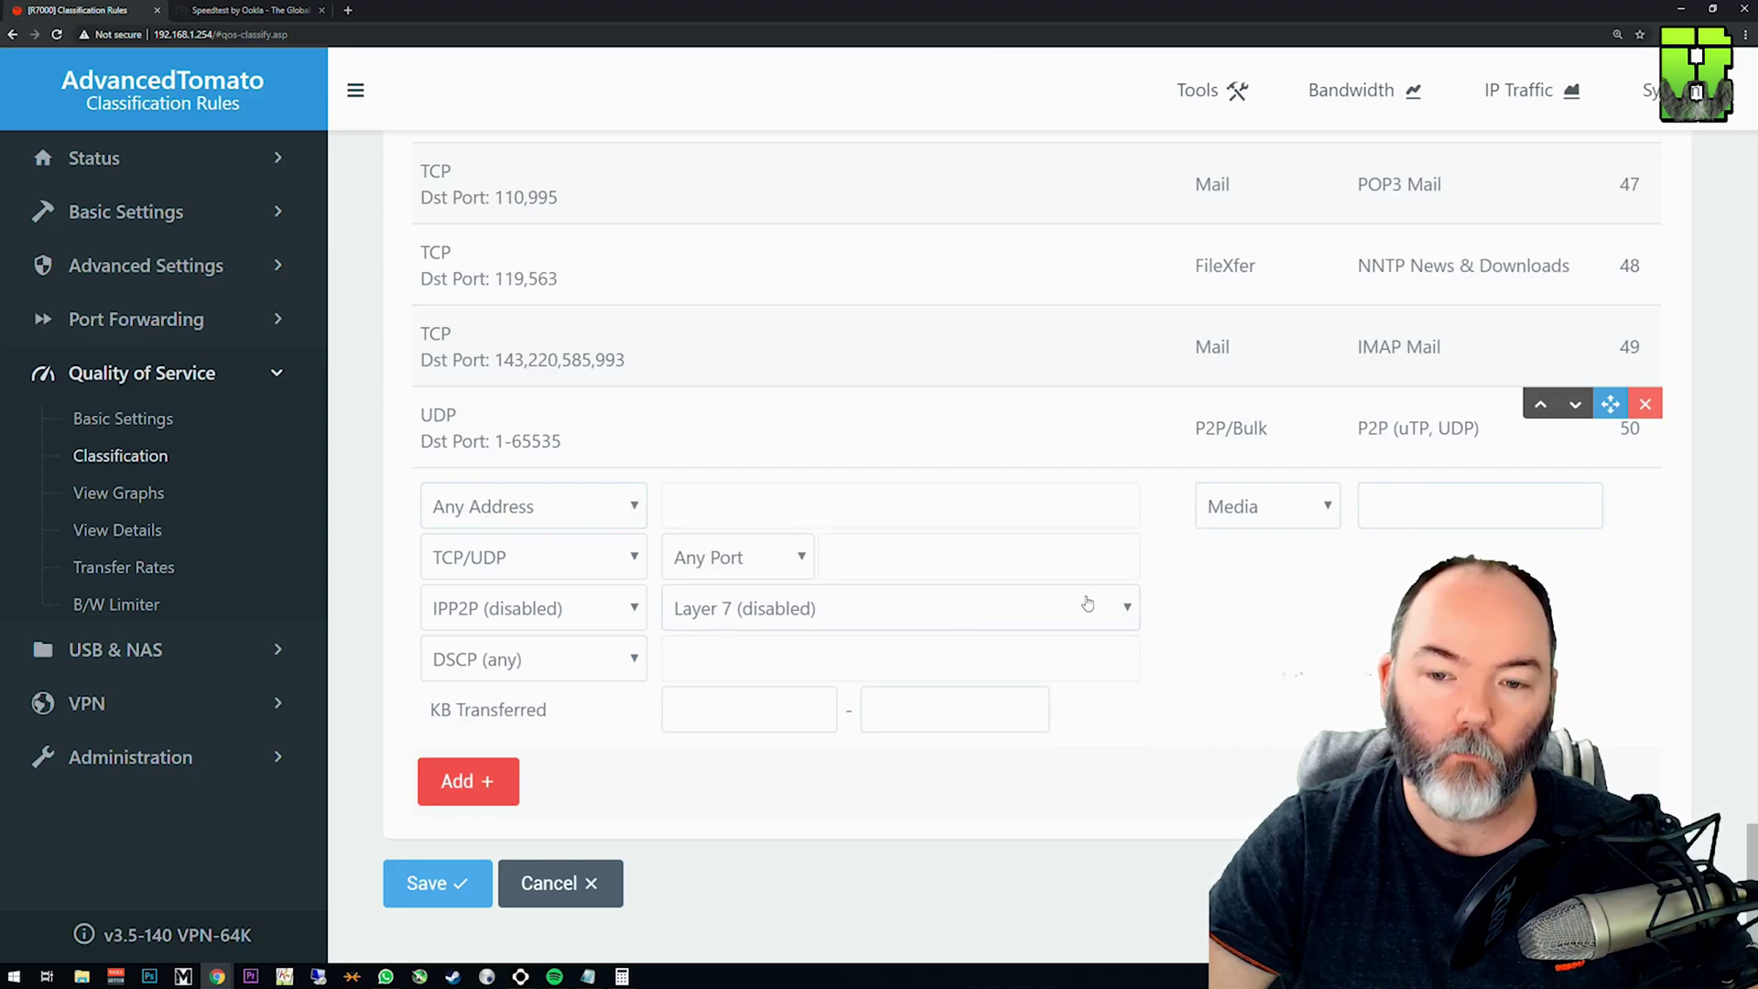
Assign the new rule to the VOIP/Game class, matching any address.
left_click(1319, 501)
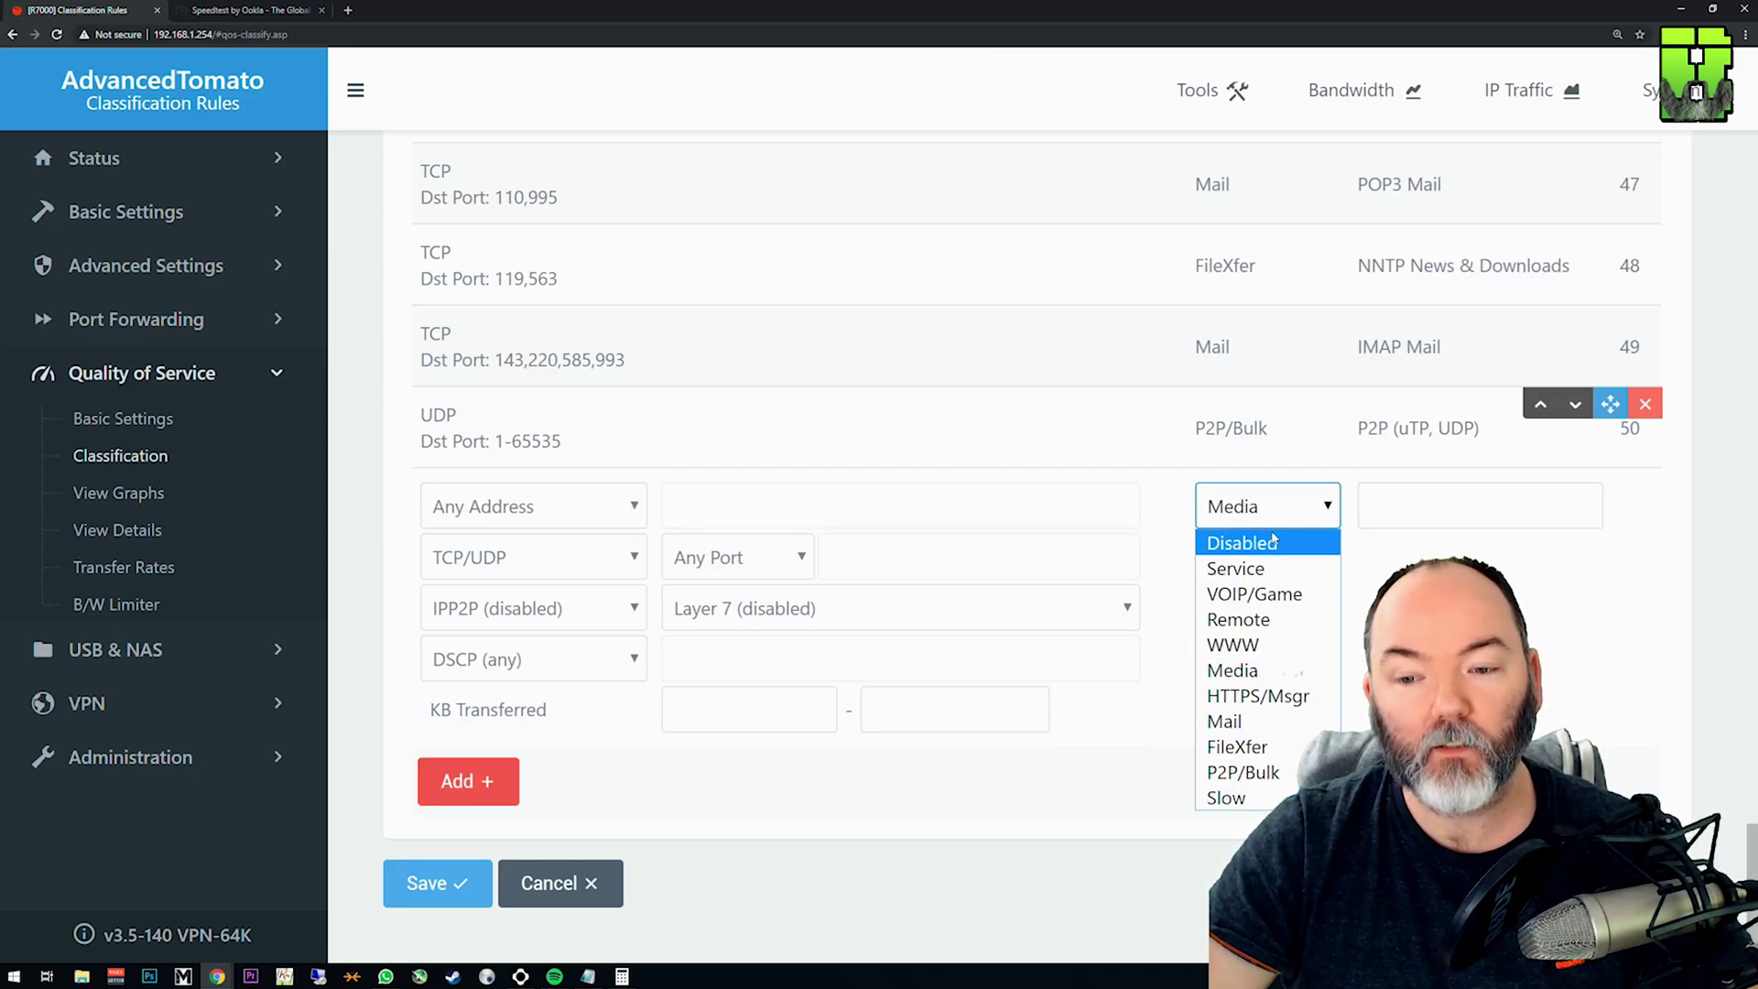
left_click(1279, 598)
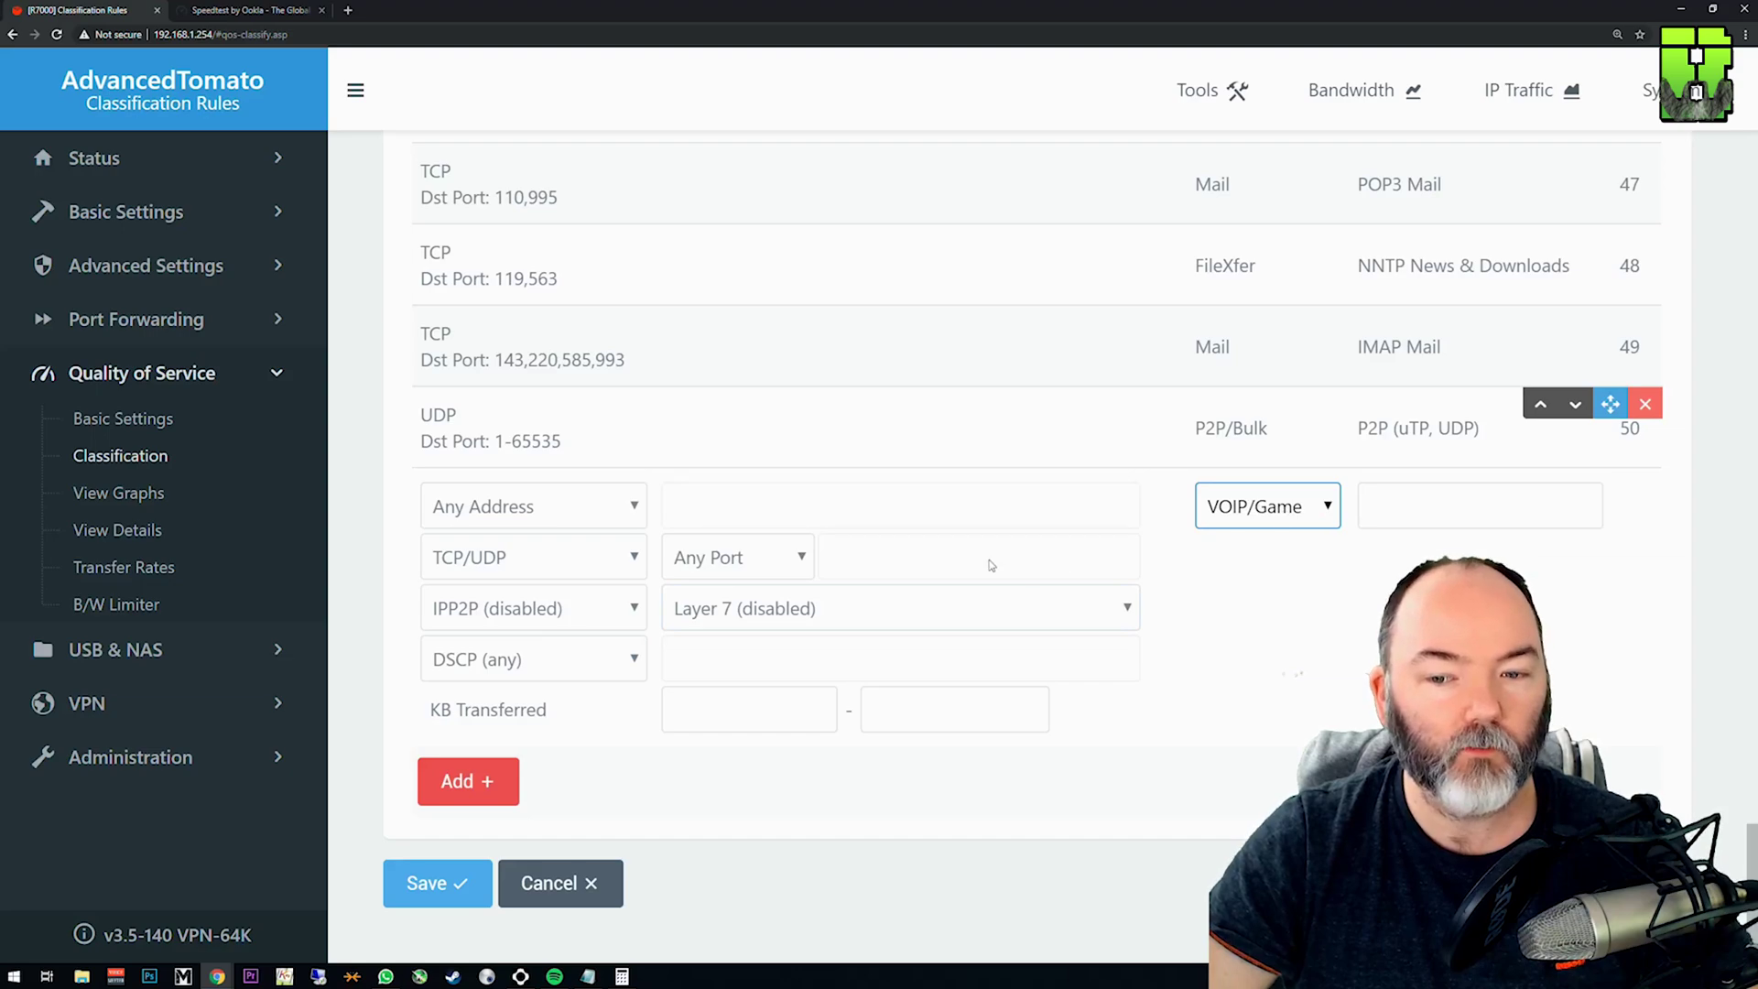
left_click(590, 518)
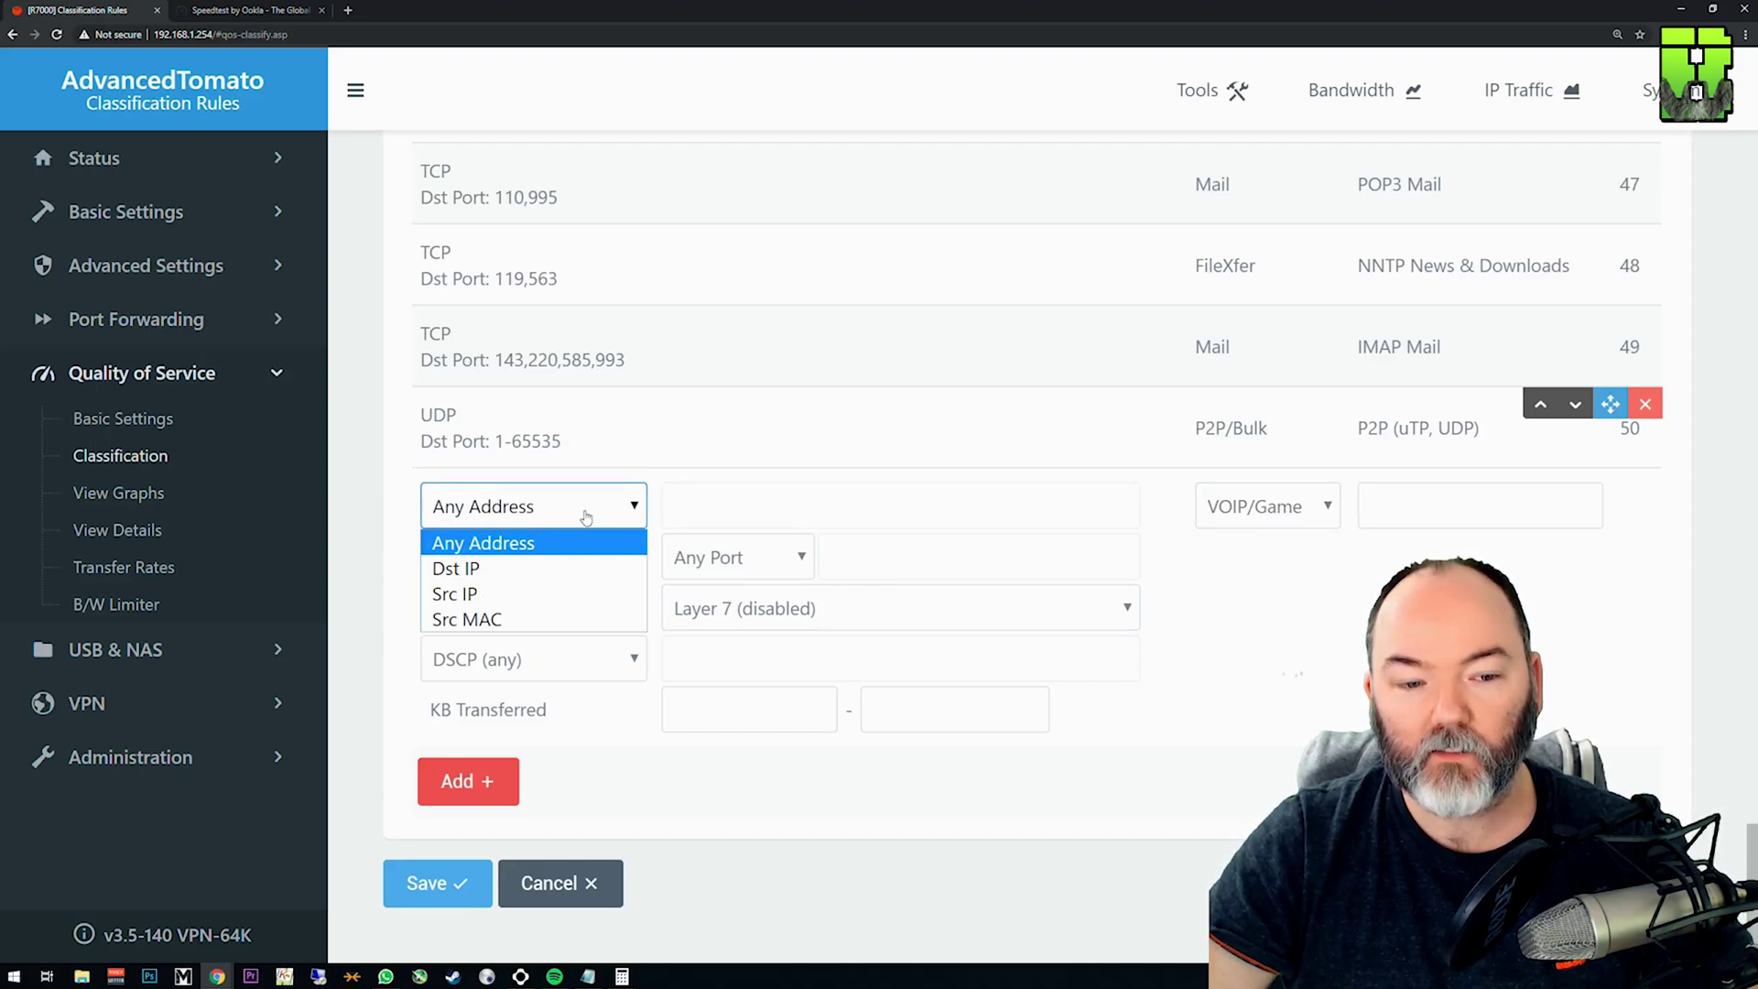
left_click(583, 514)
left_click(582, 515)
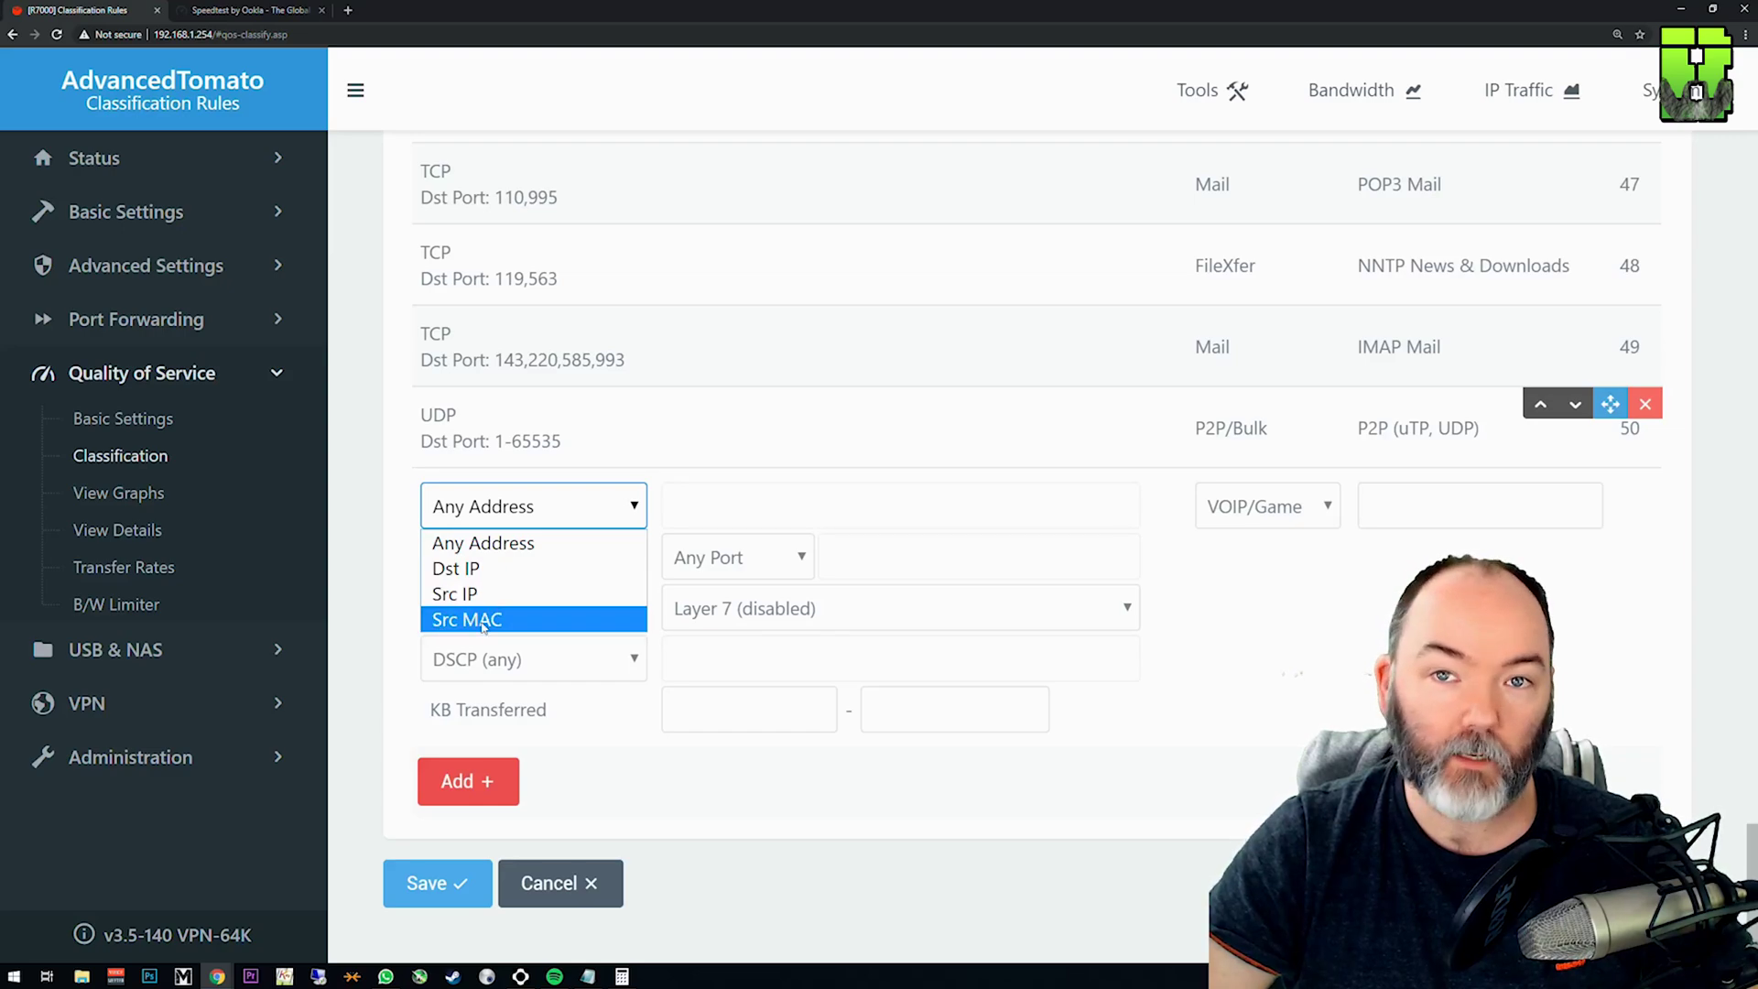
left_click(504, 540)
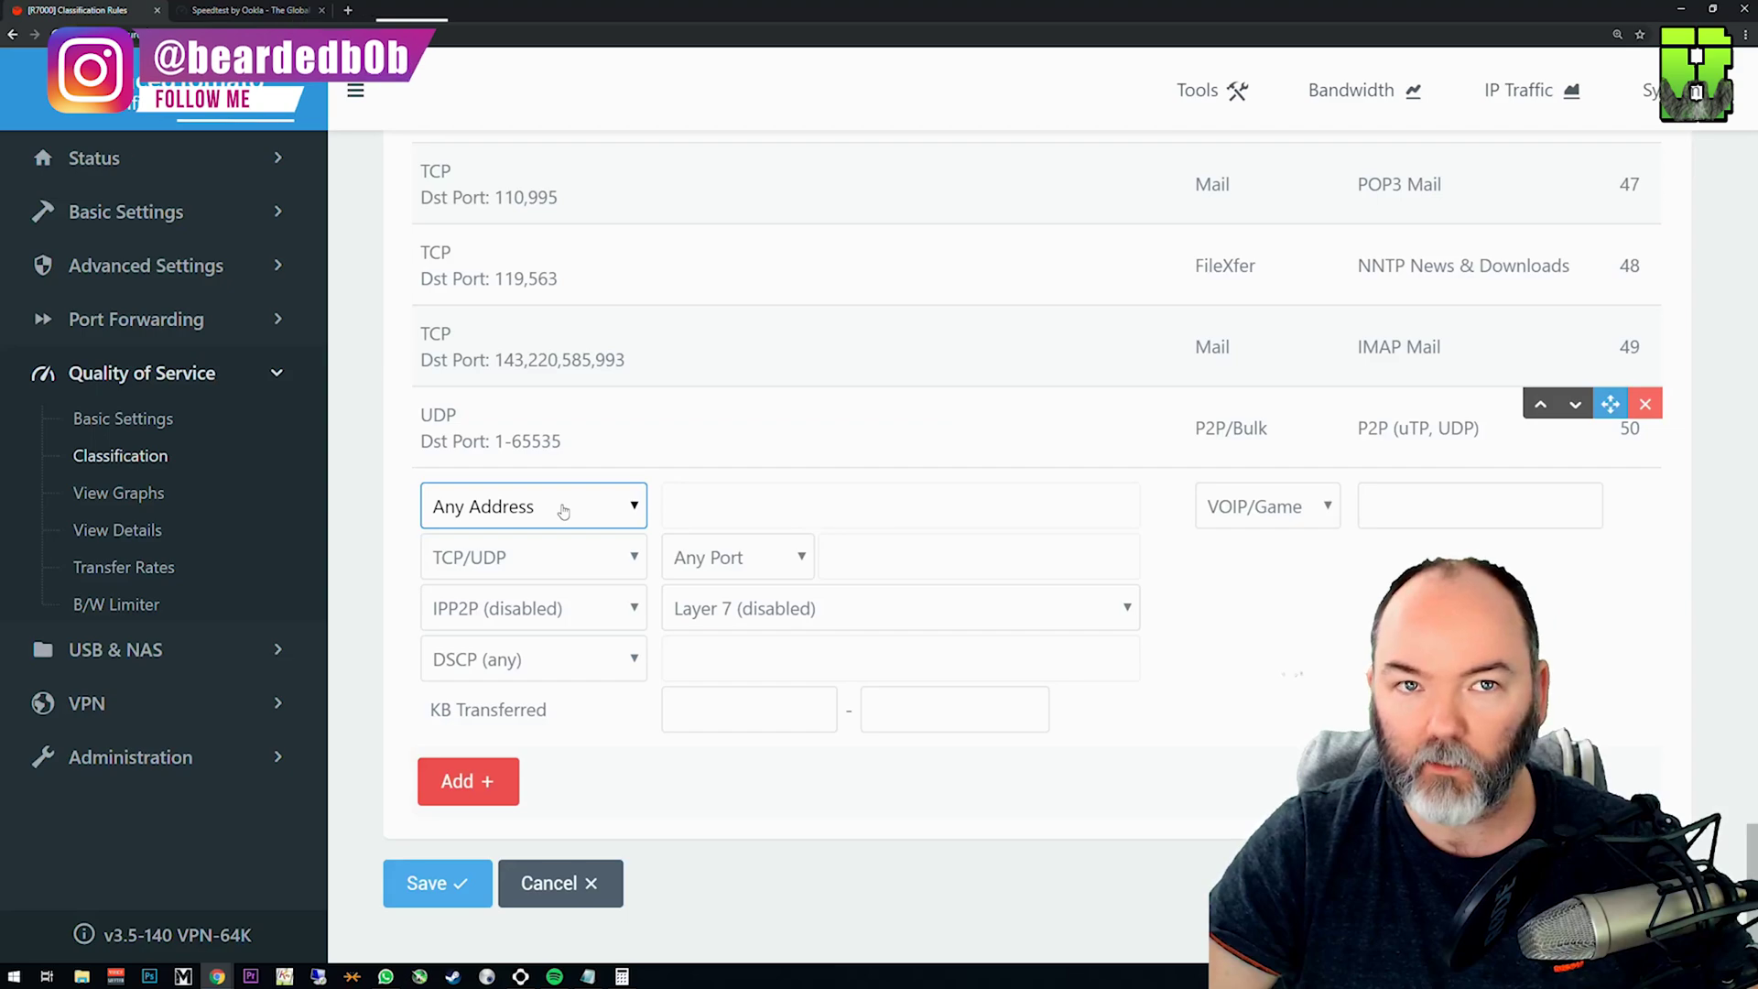
Set the new rule to TCP/UDP on destination port and begin entering the port number.
left_click(620, 563)
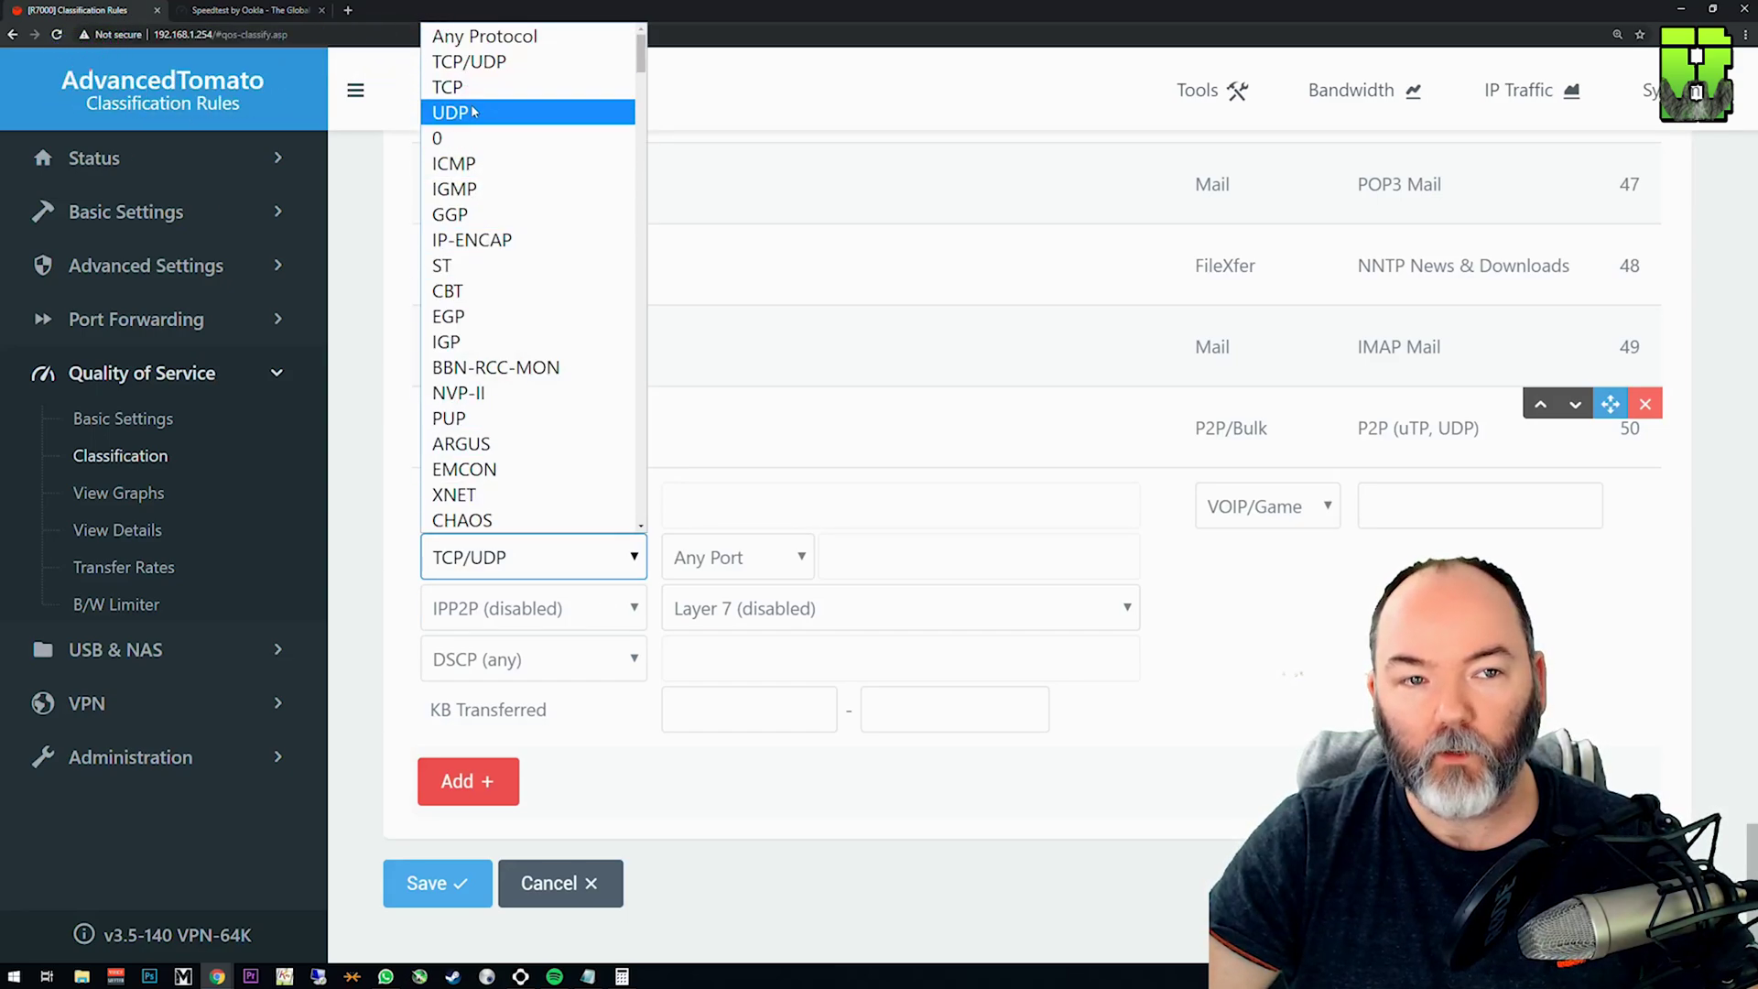
left_click(467, 64)
left_click(803, 557)
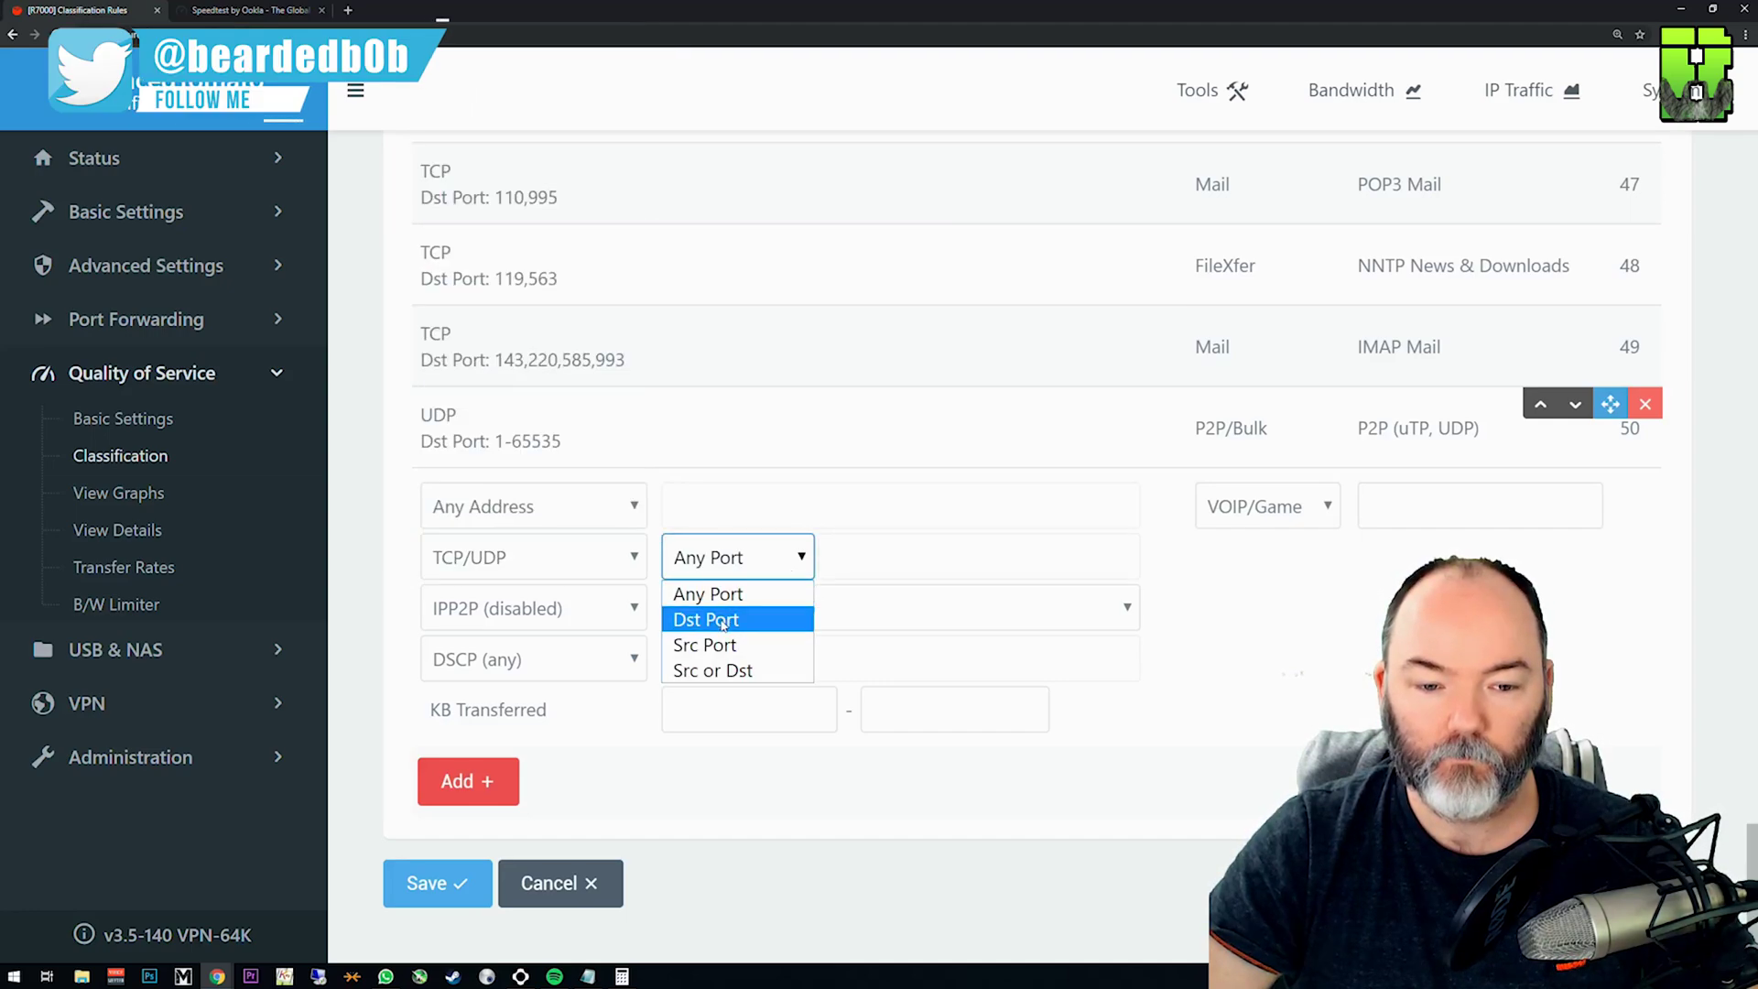
left_click(739, 619)
left_click(798, 557)
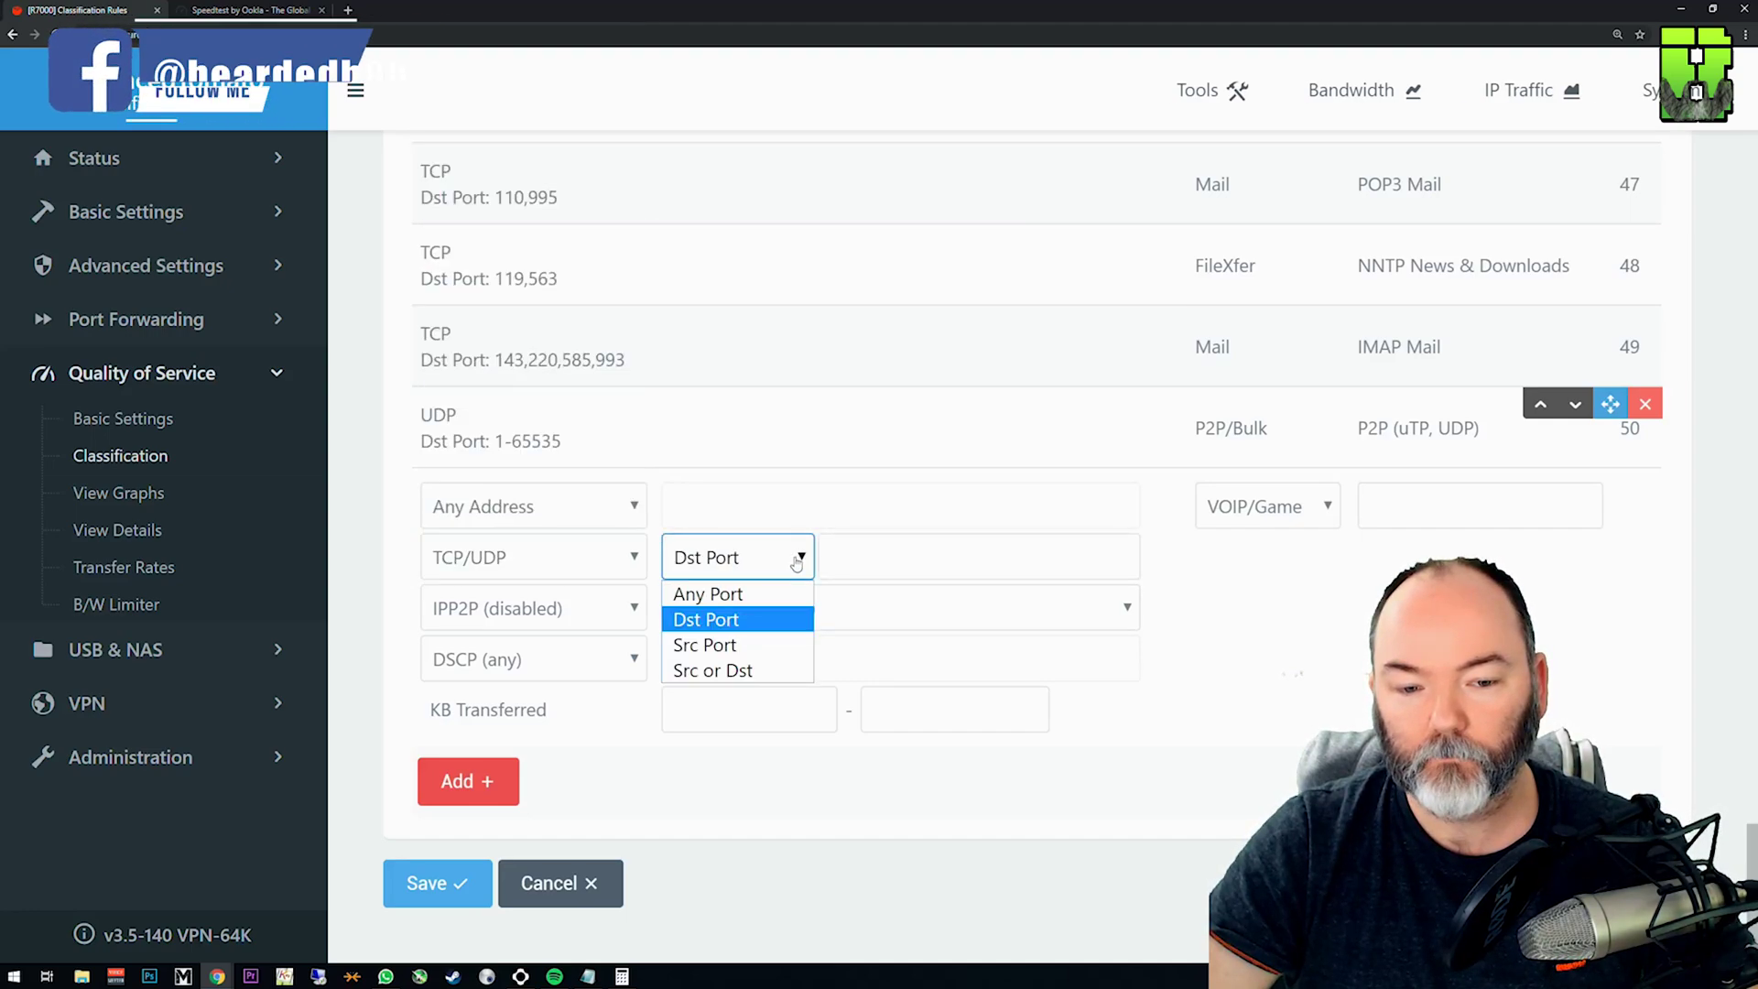
left_click(993, 570)
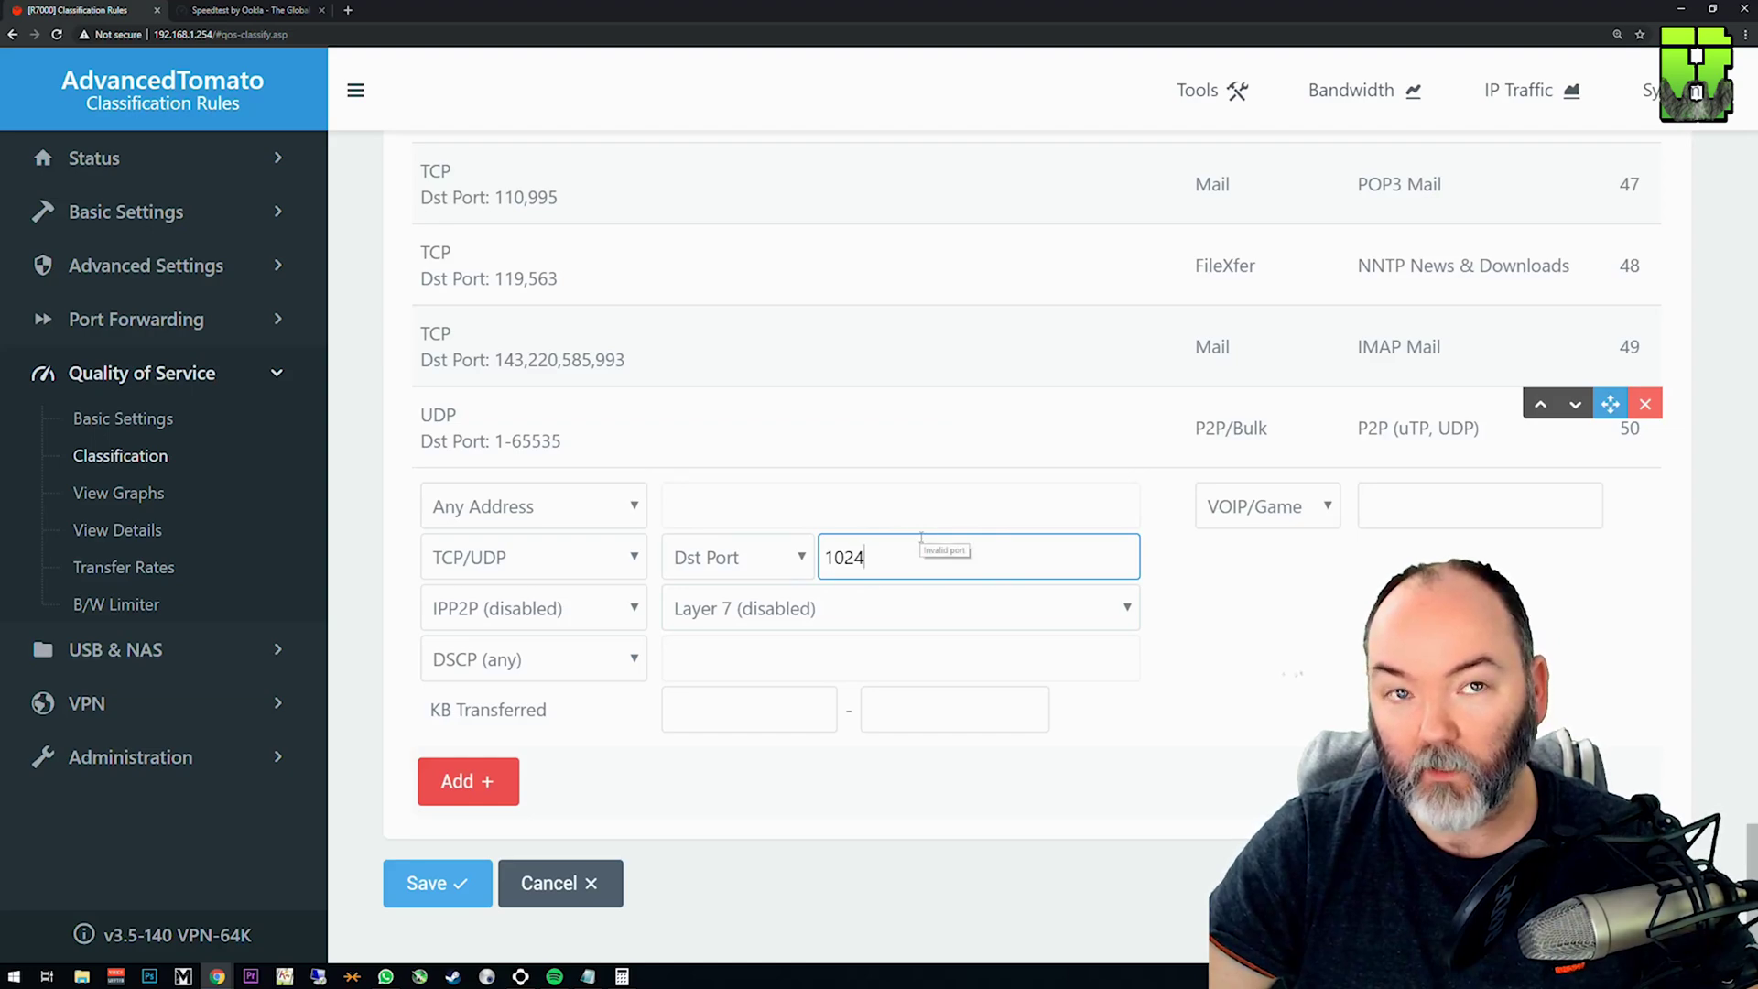
left_click(550, 608)
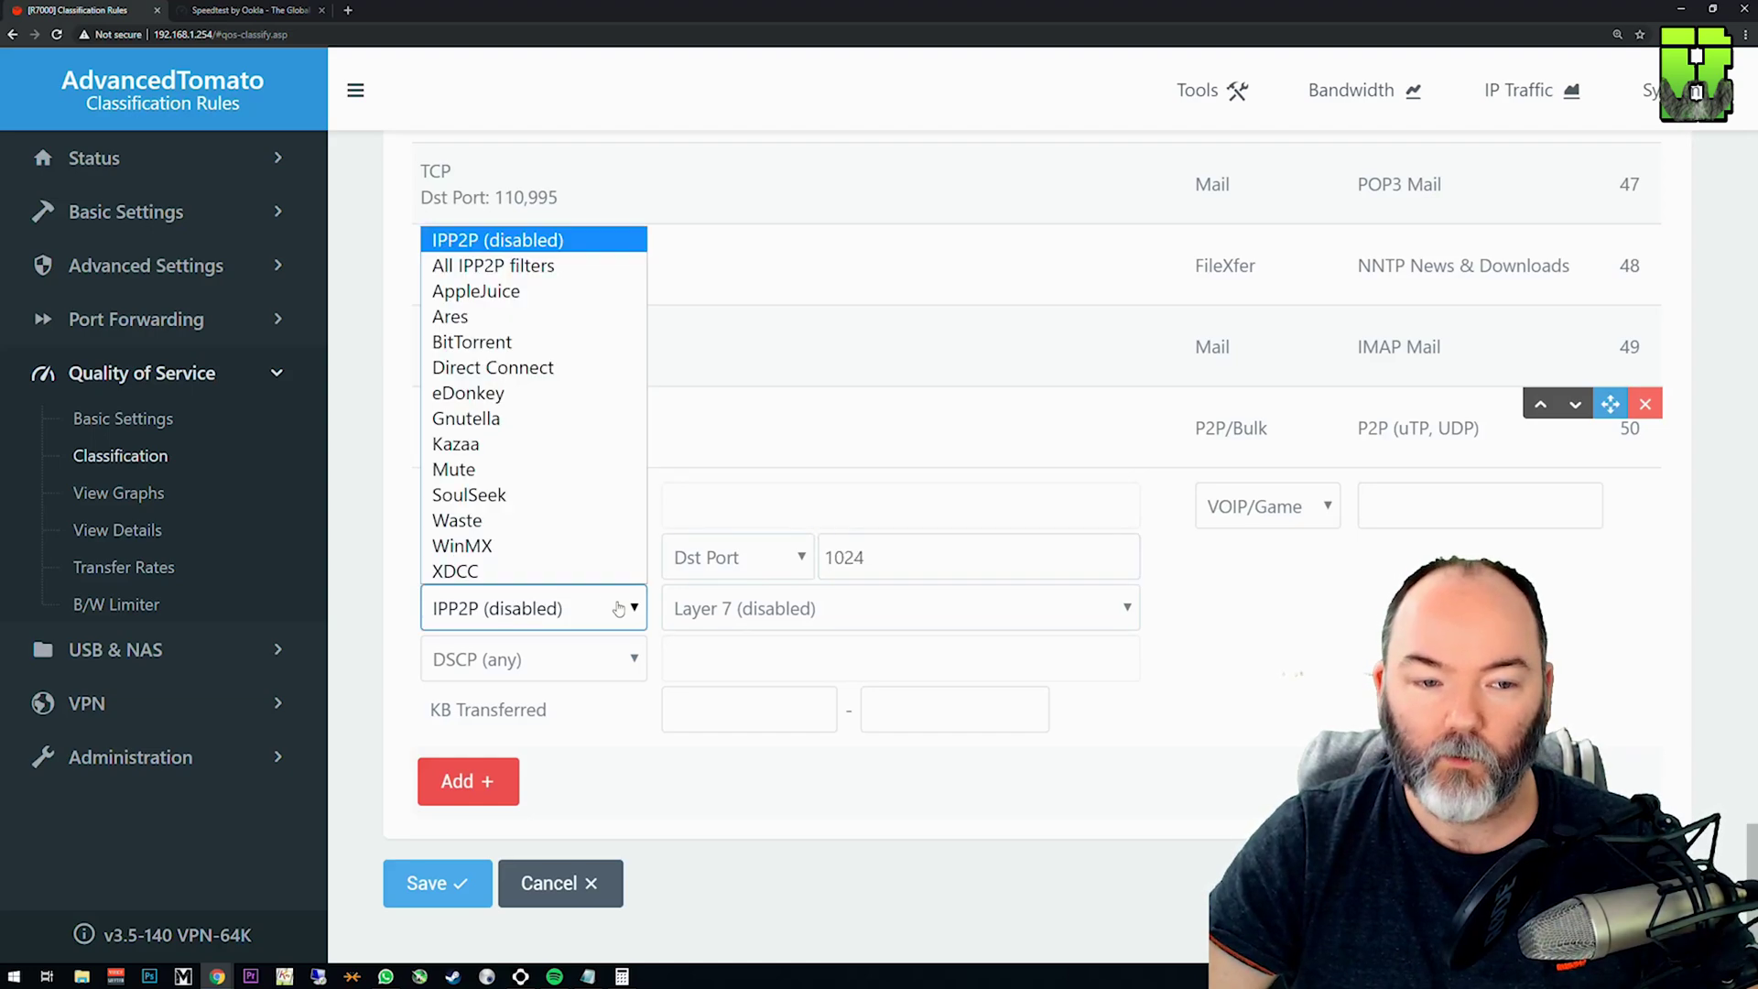
left_click(514, 242)
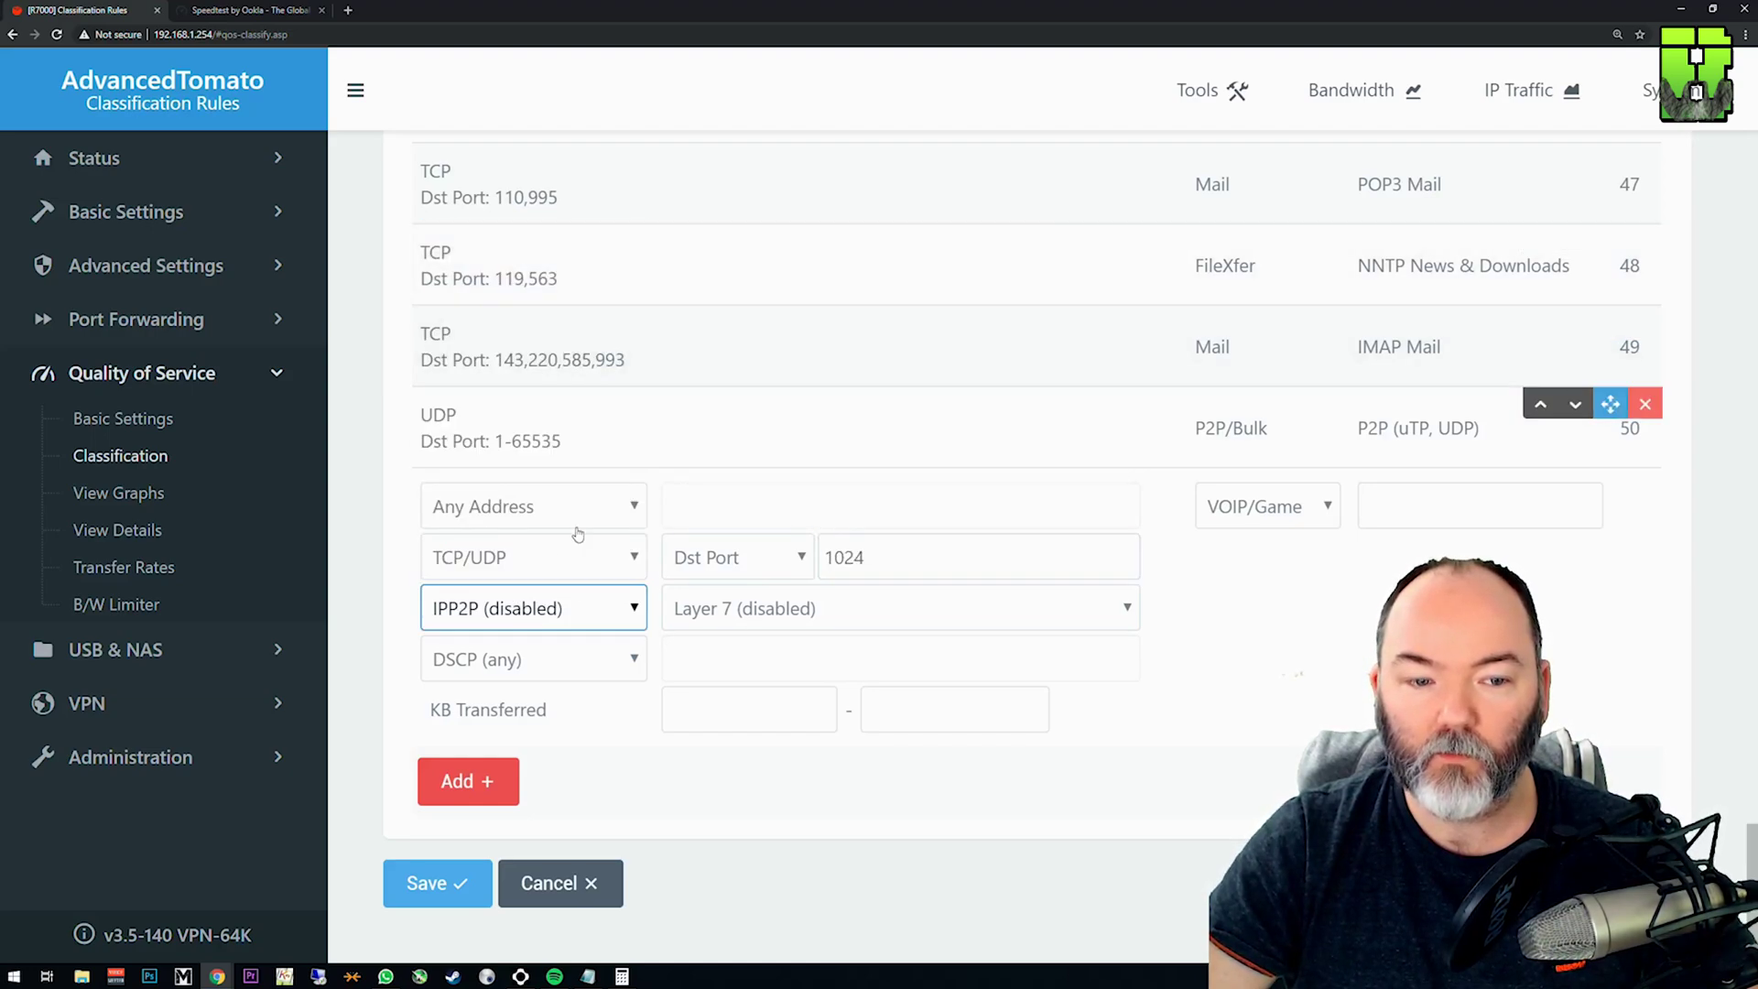
left_click(1116, 606)
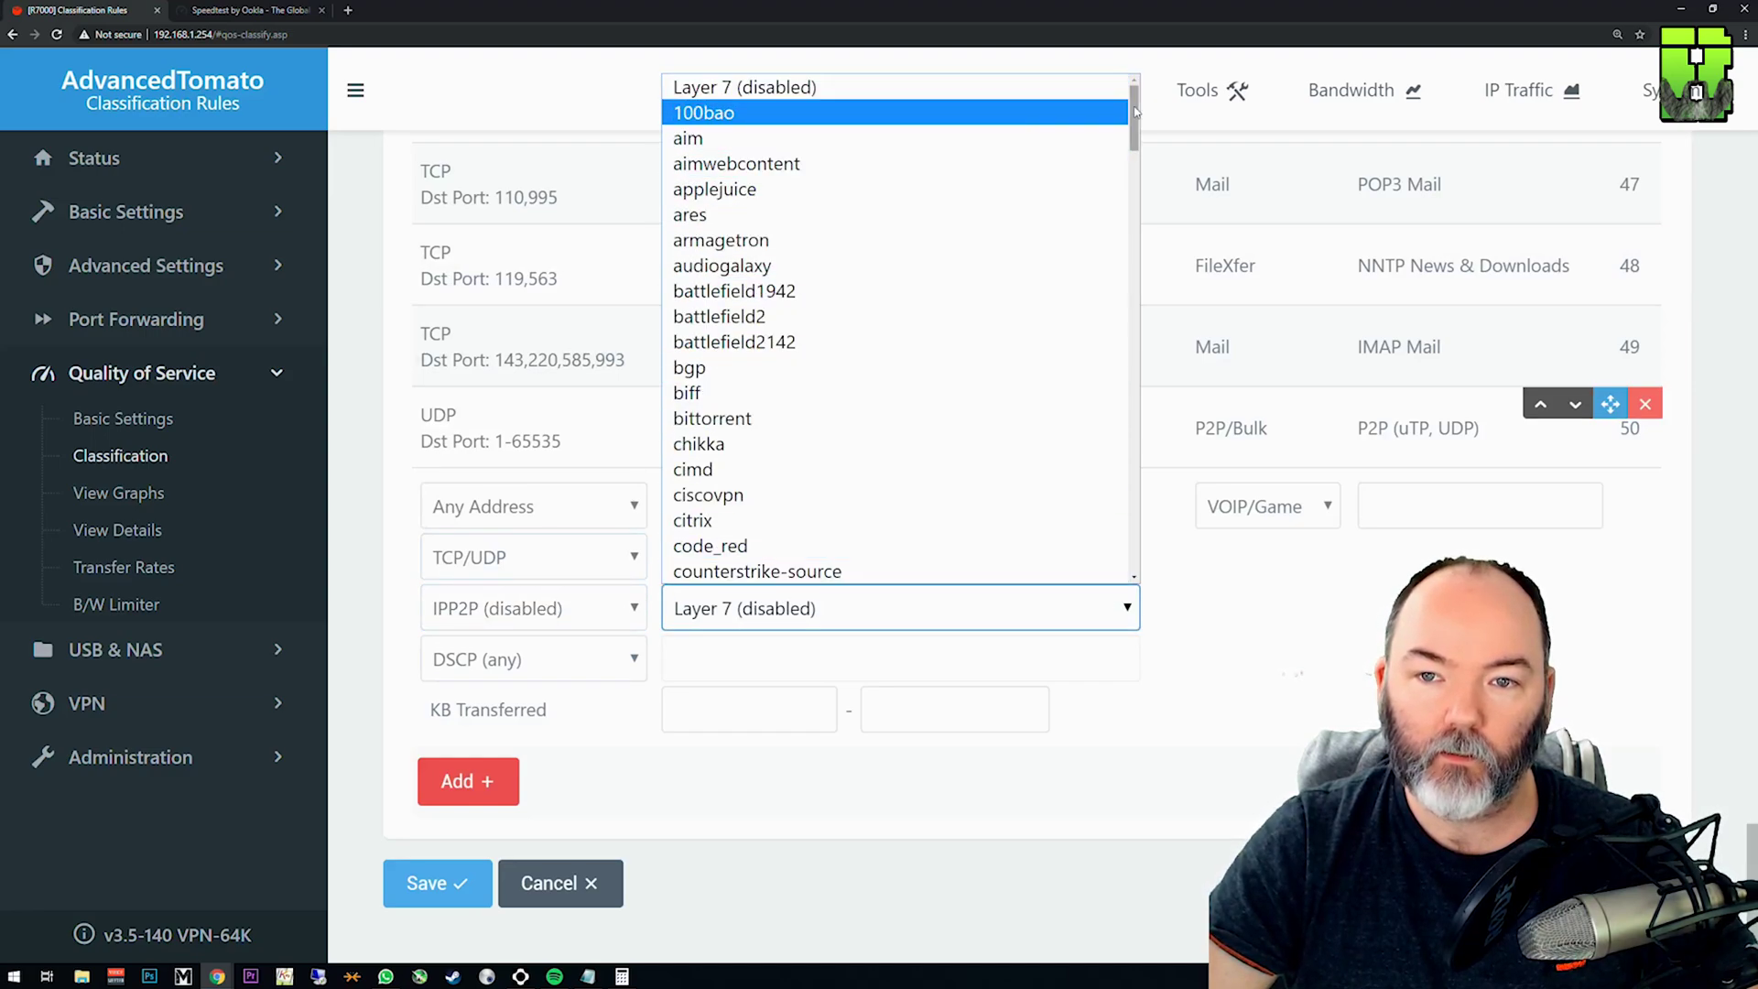
left_click_drag(1136, 111, 1128, 547)
scroll(1125, 561, "up", 5)
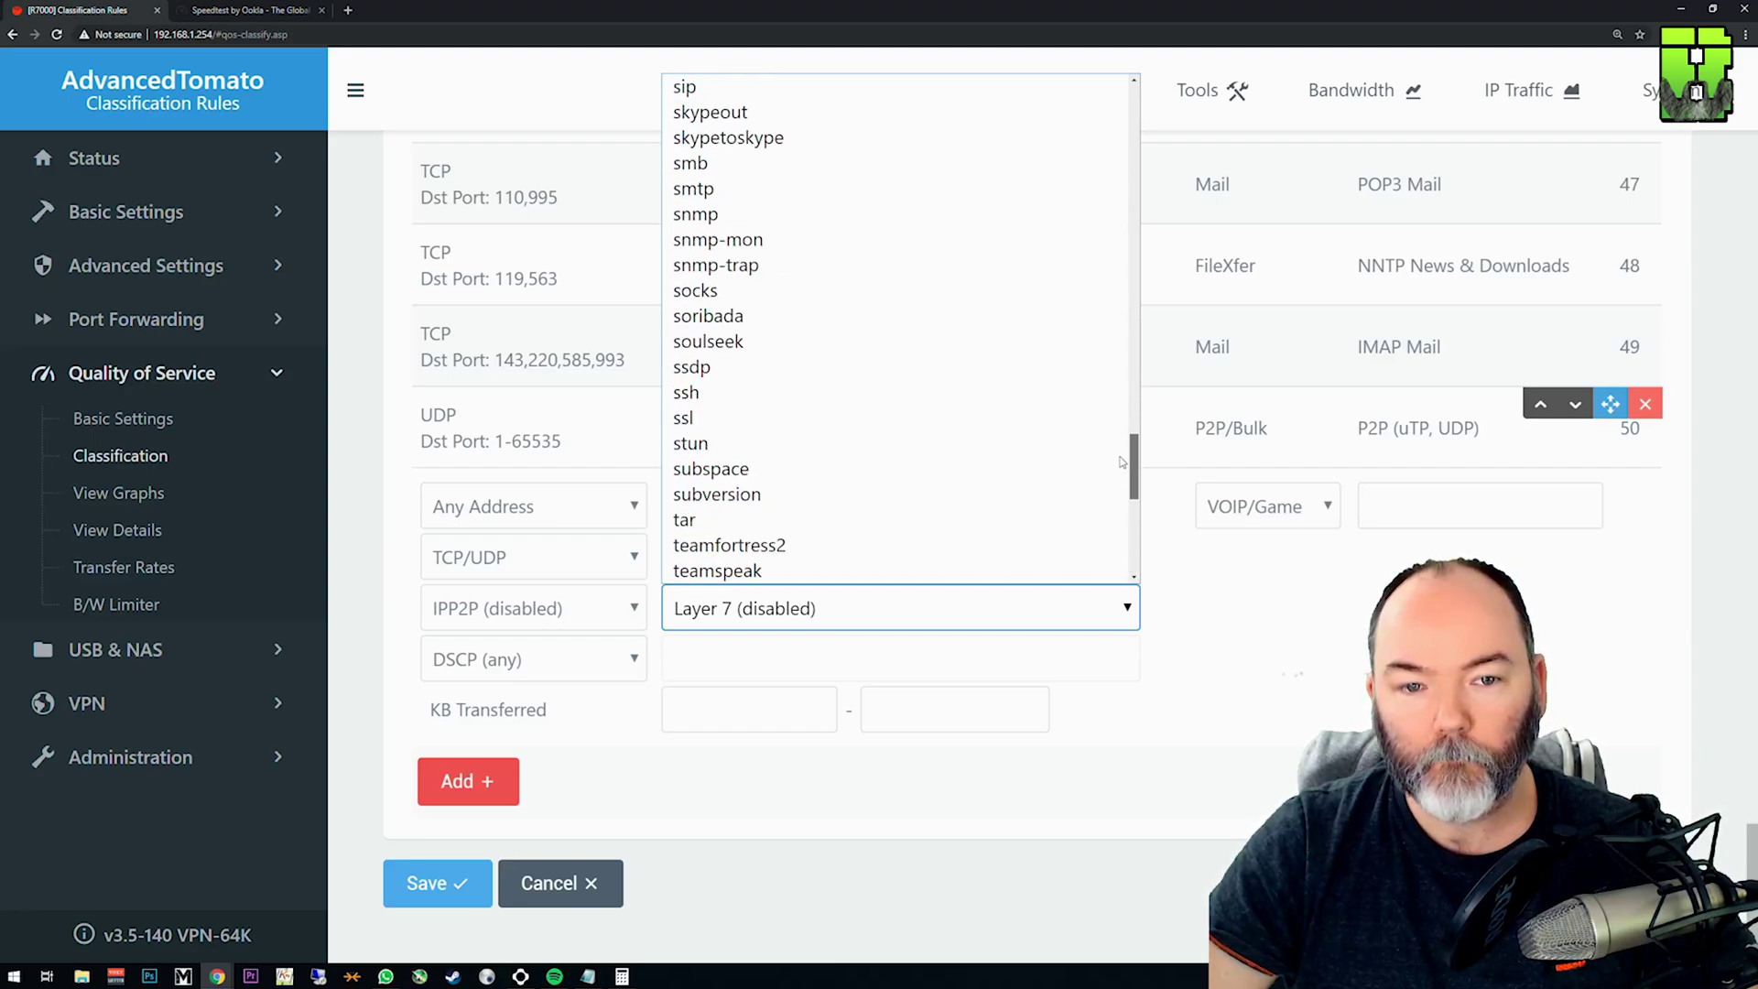
left_click(793, 462)
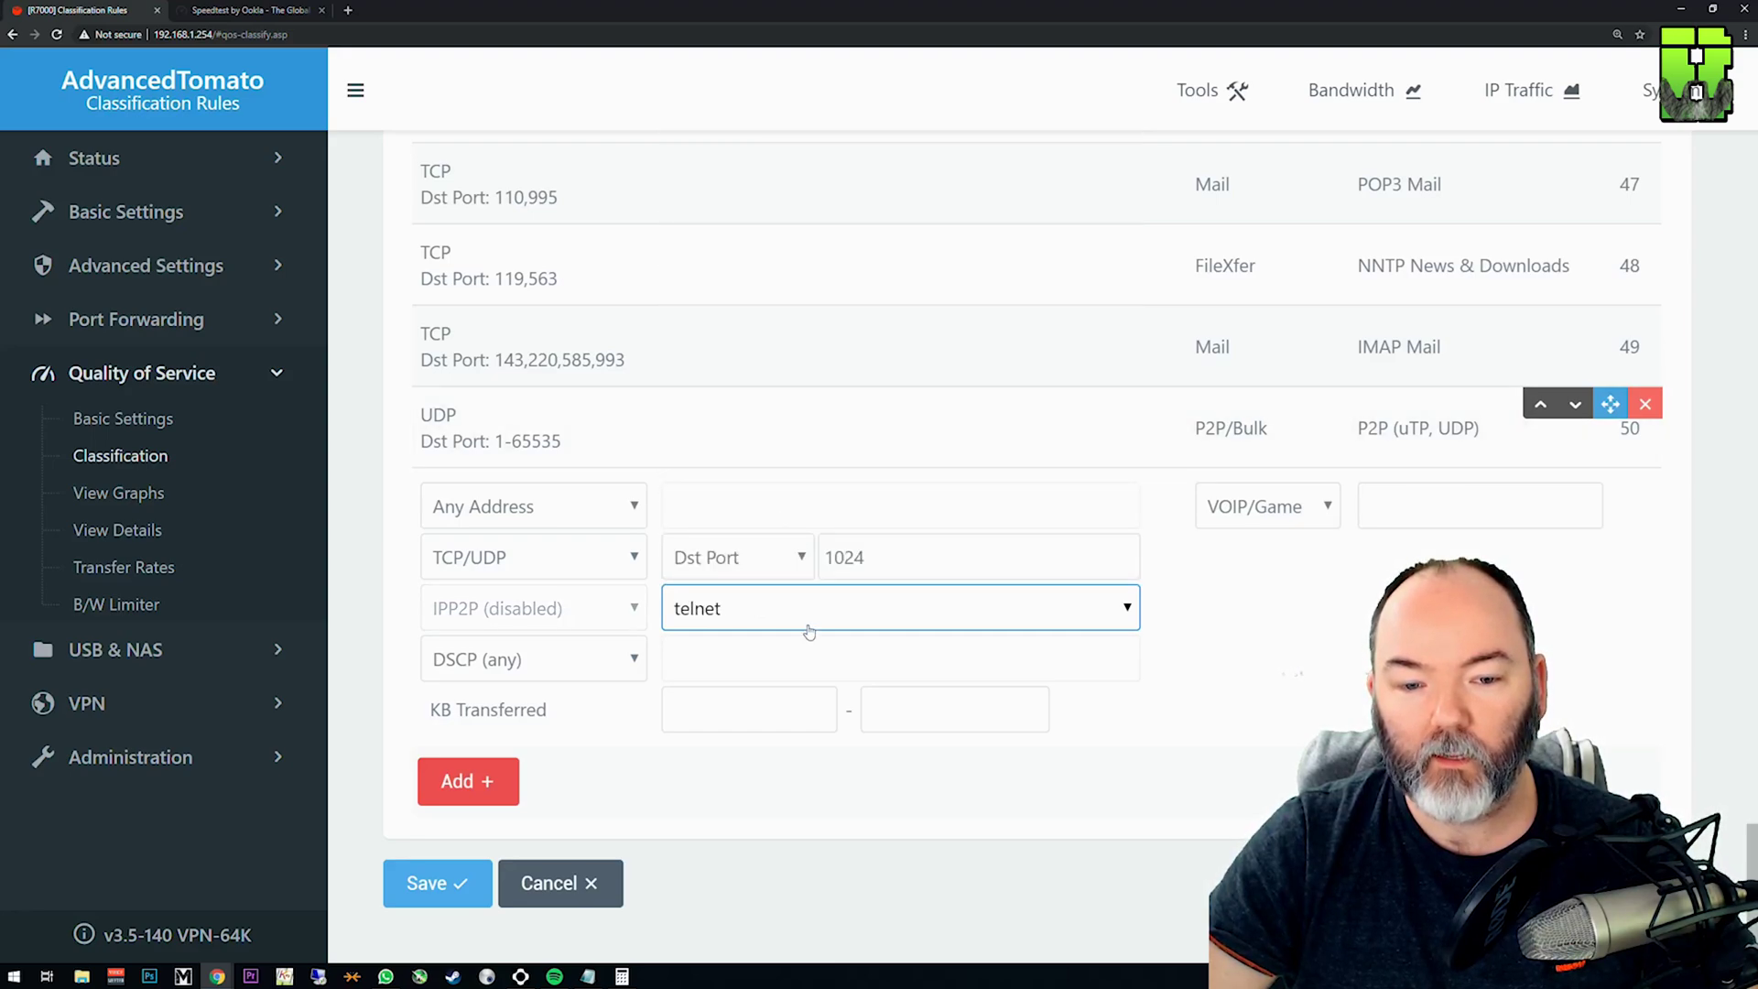
left_click(895, 611)
left_click(799, 494)
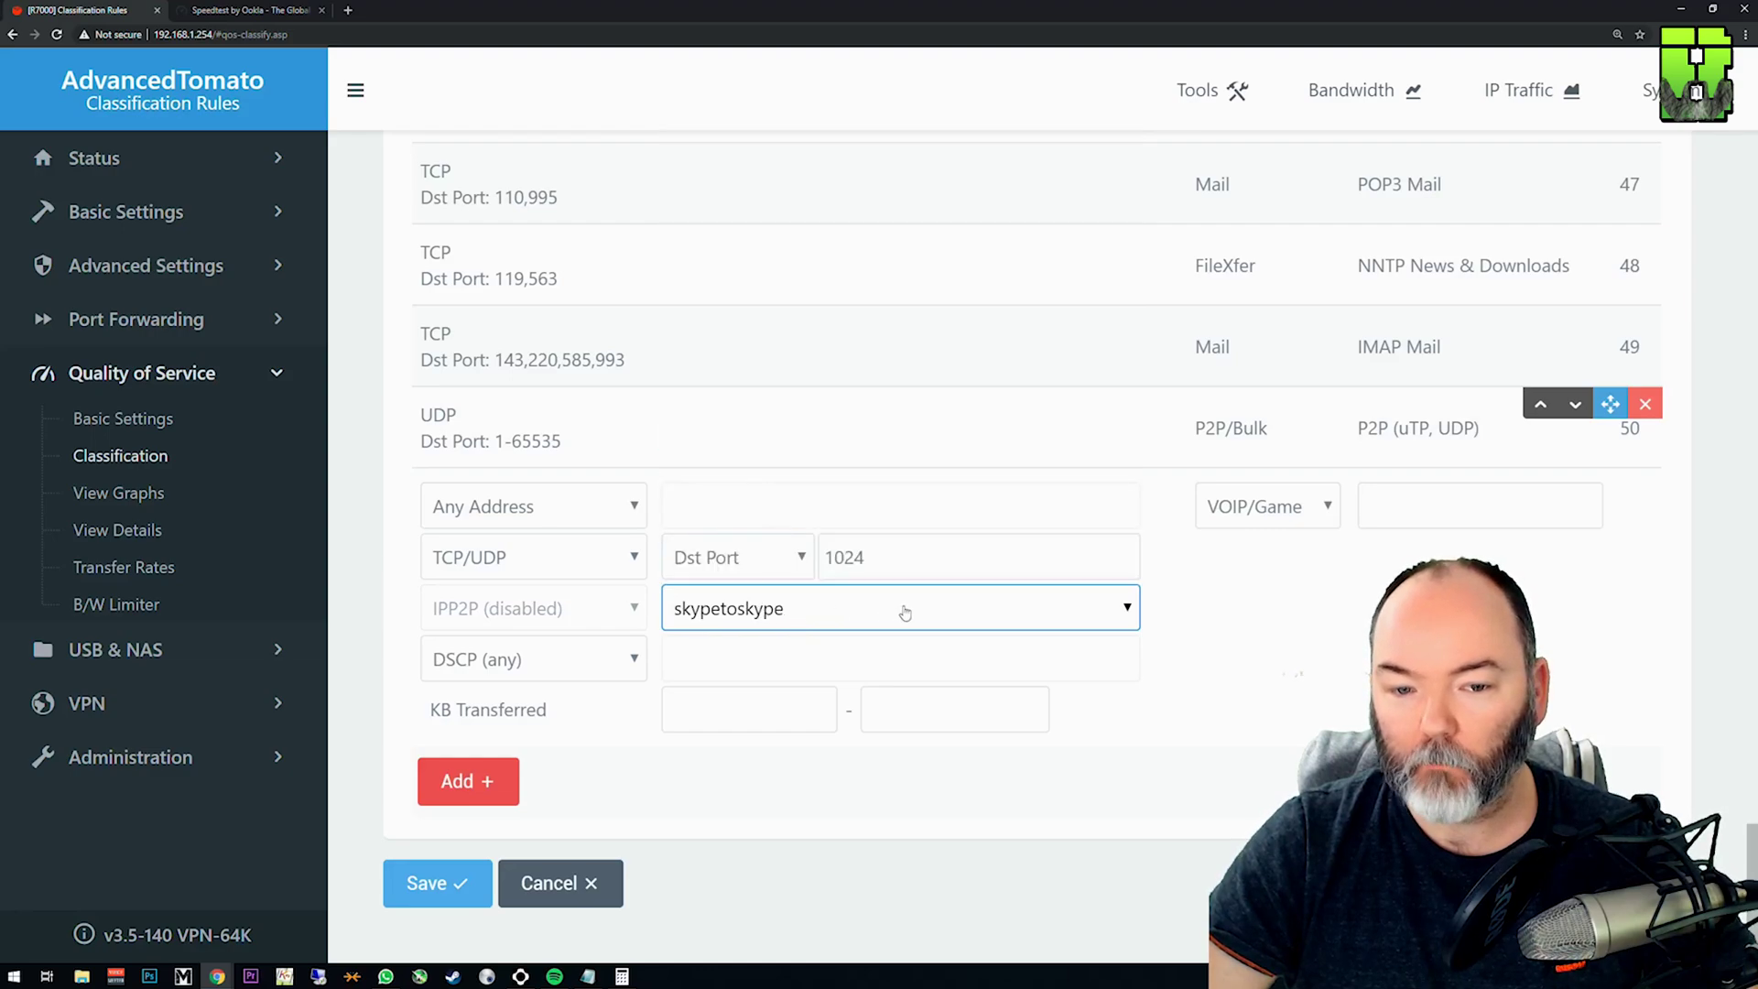
left_click(738, 557)
left_click(1024, 611)
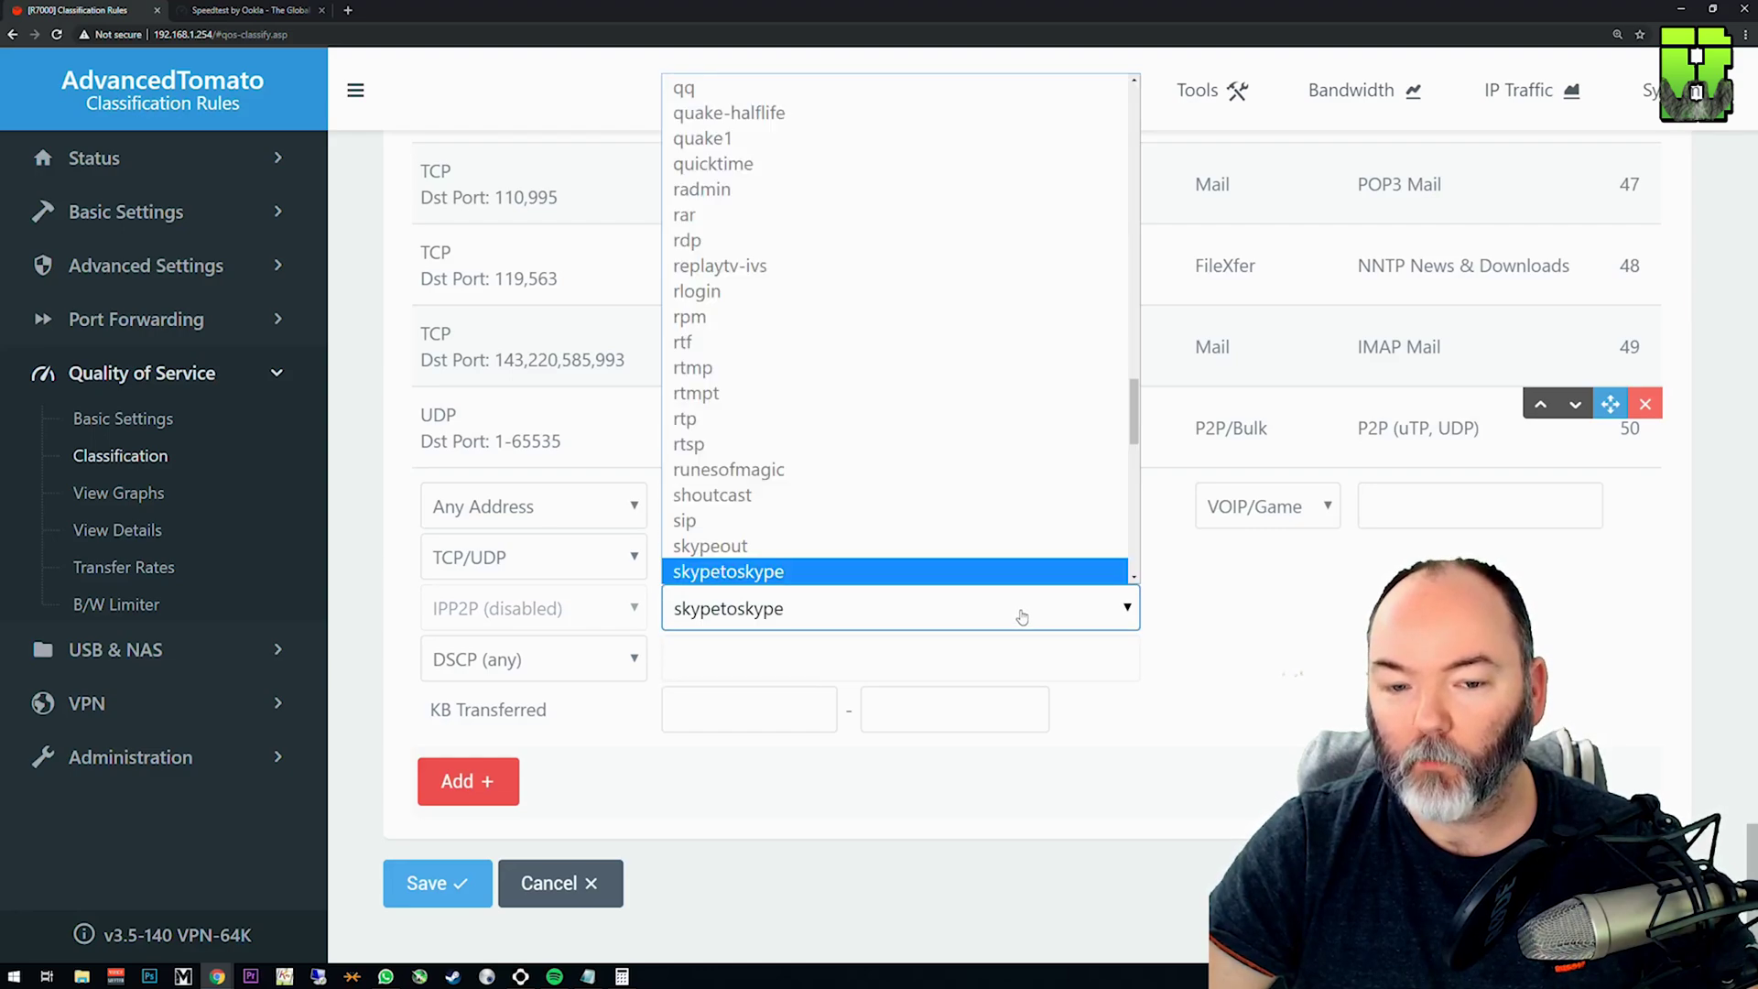
left_click_drag(1134, 412, 1109, 328)
scroll(1109, 328, "up", 15)
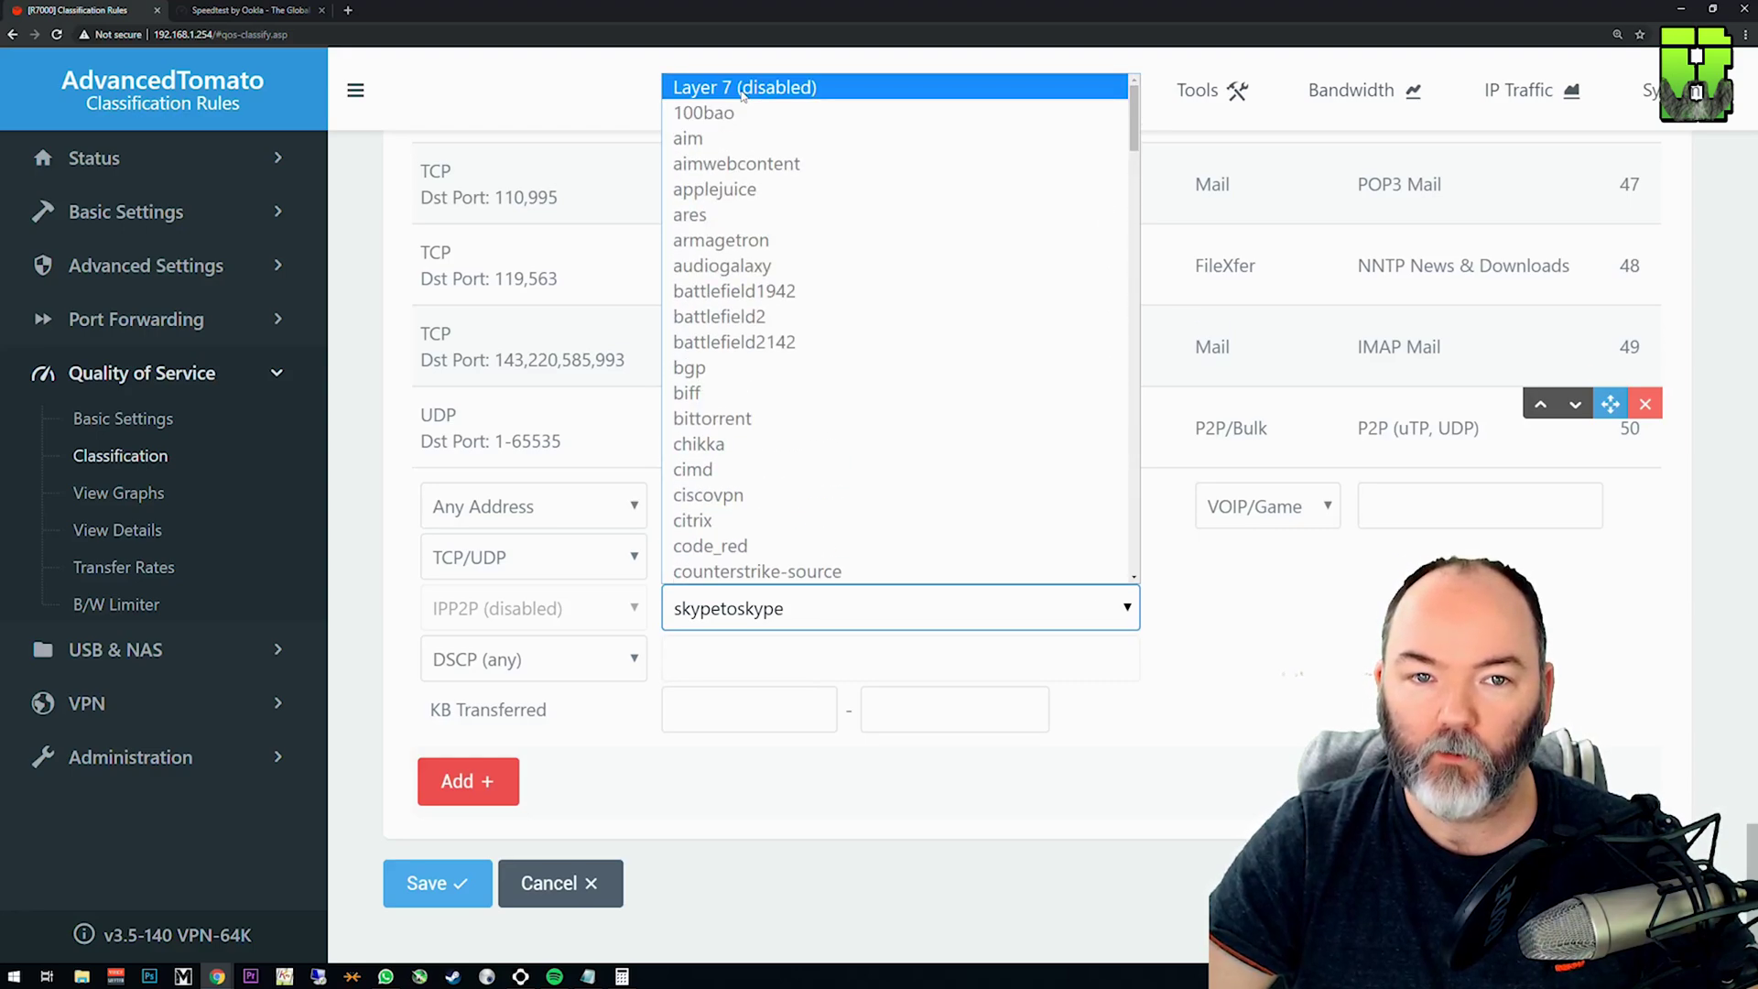
left_click(806, 81)
left_click(632, 664)
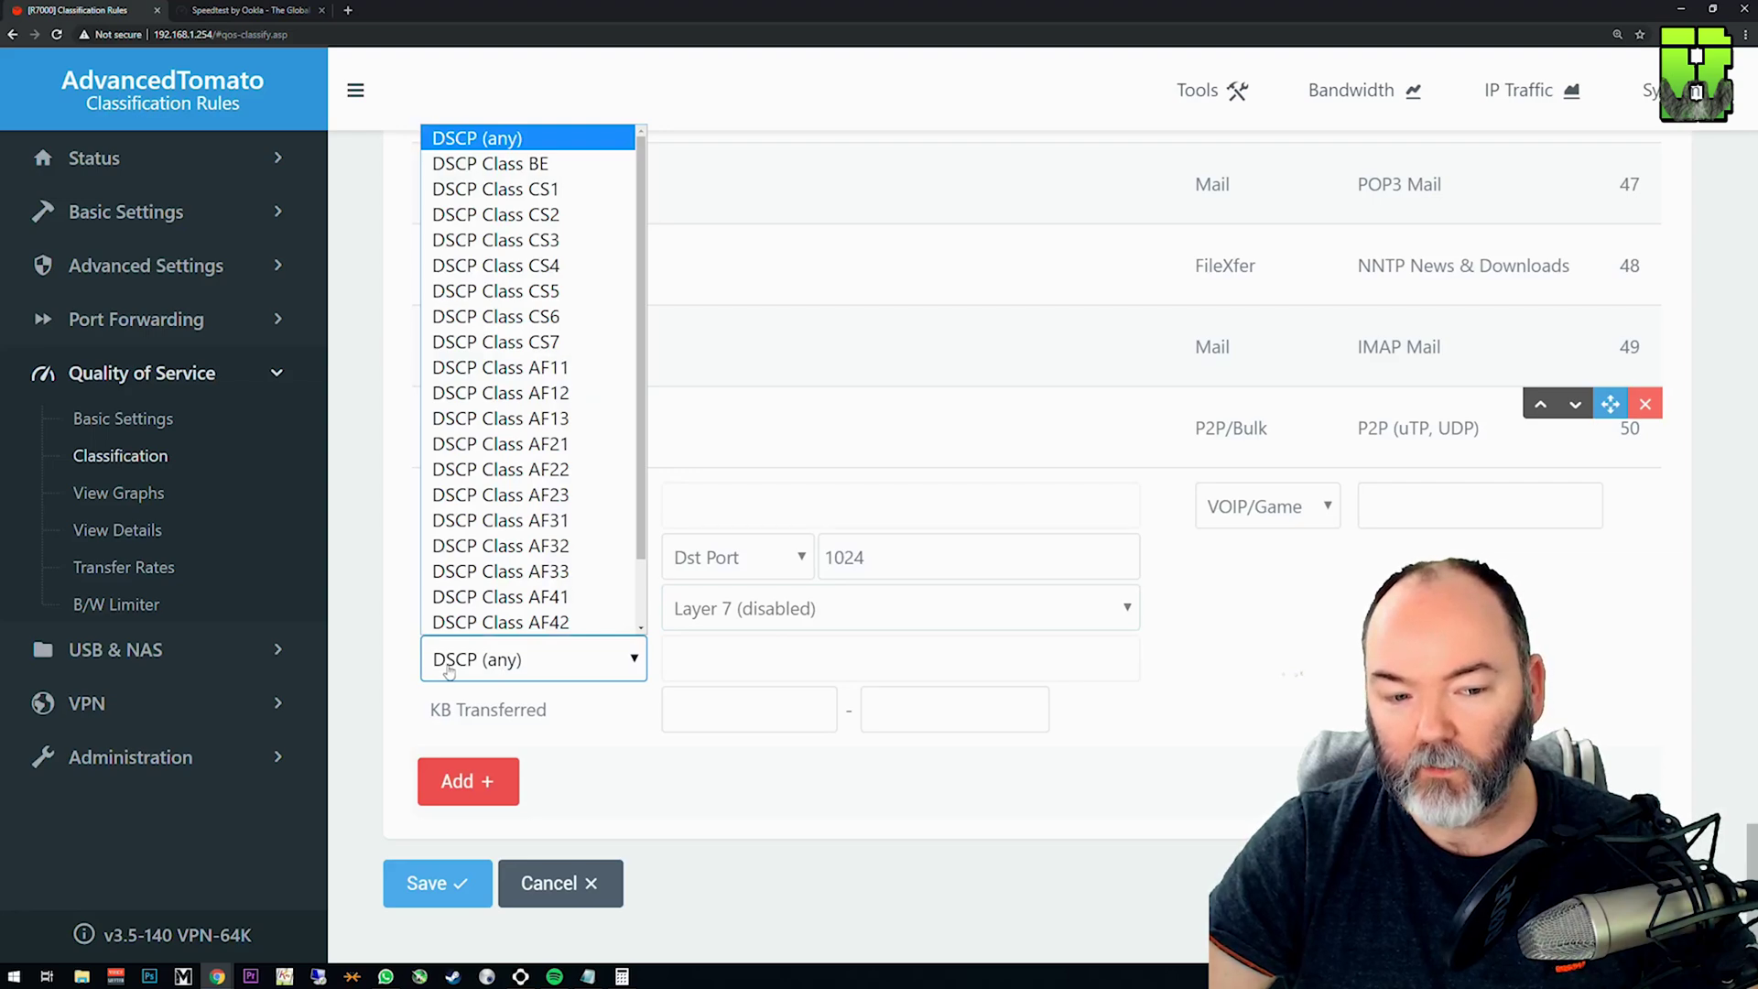
left_click(696, 657)
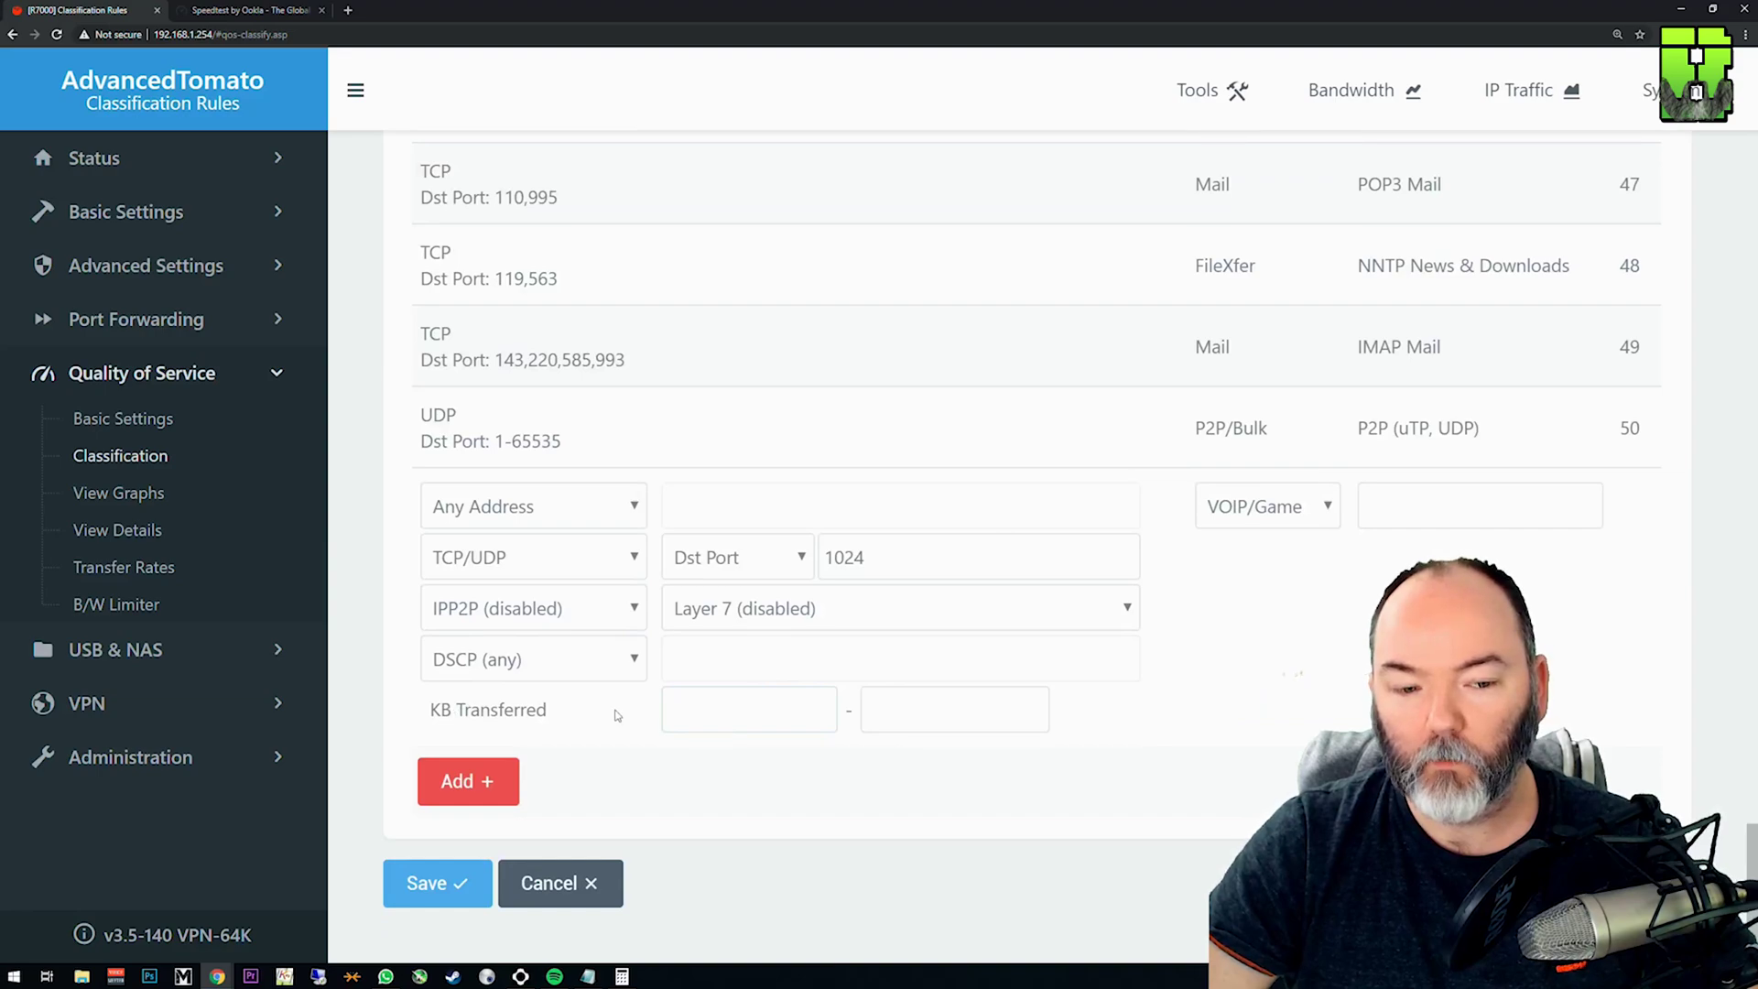
left_click_drag(870, 557, 830, 556)
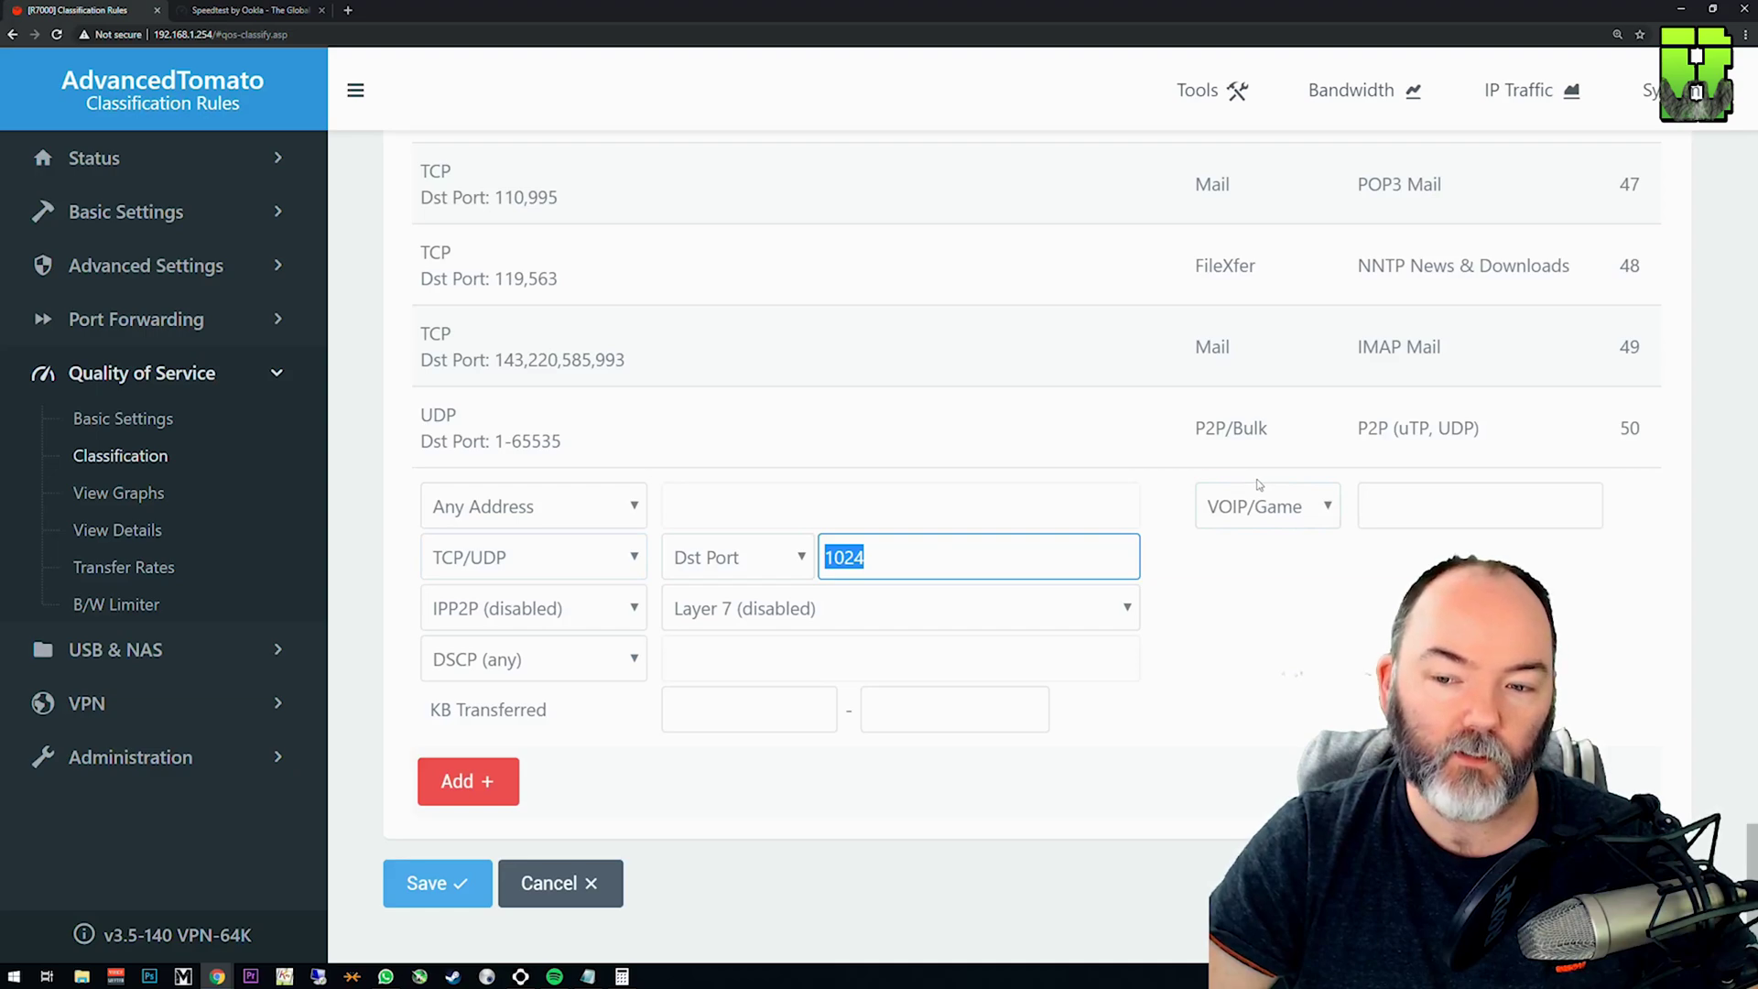
Describe the rule as 'Fortnite 1' and add it to the classification list.
left_click(1402, 504)
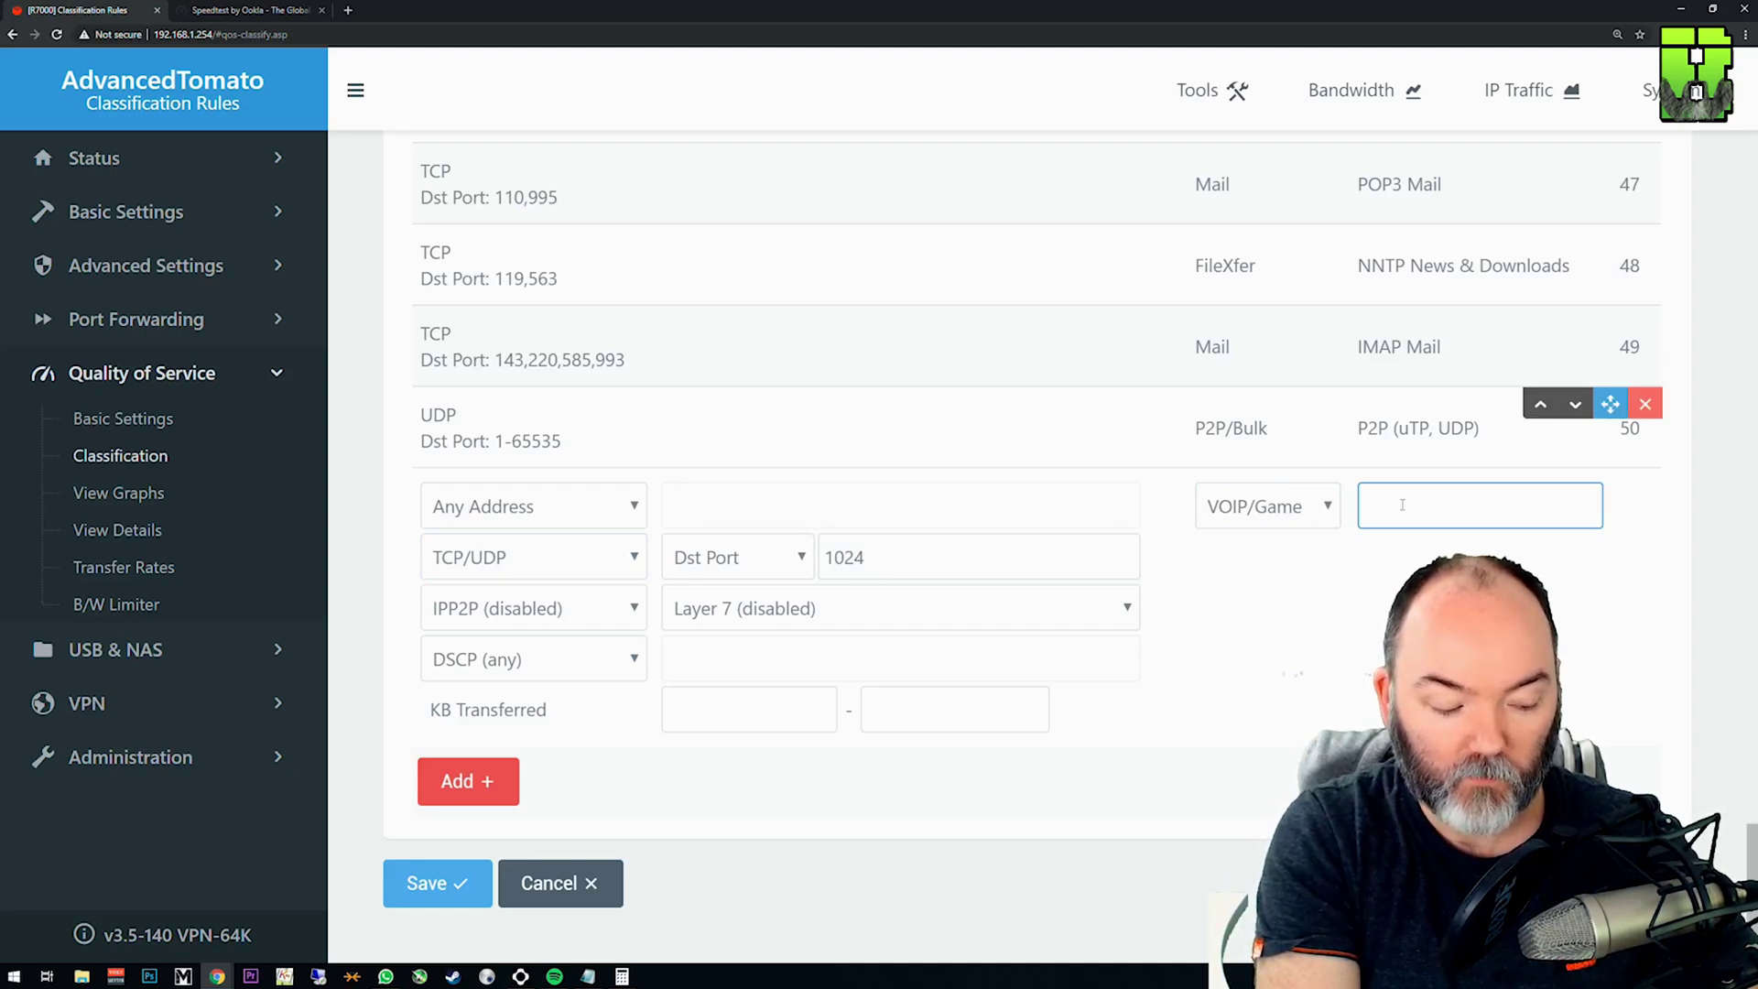
type("Fortnite 1")
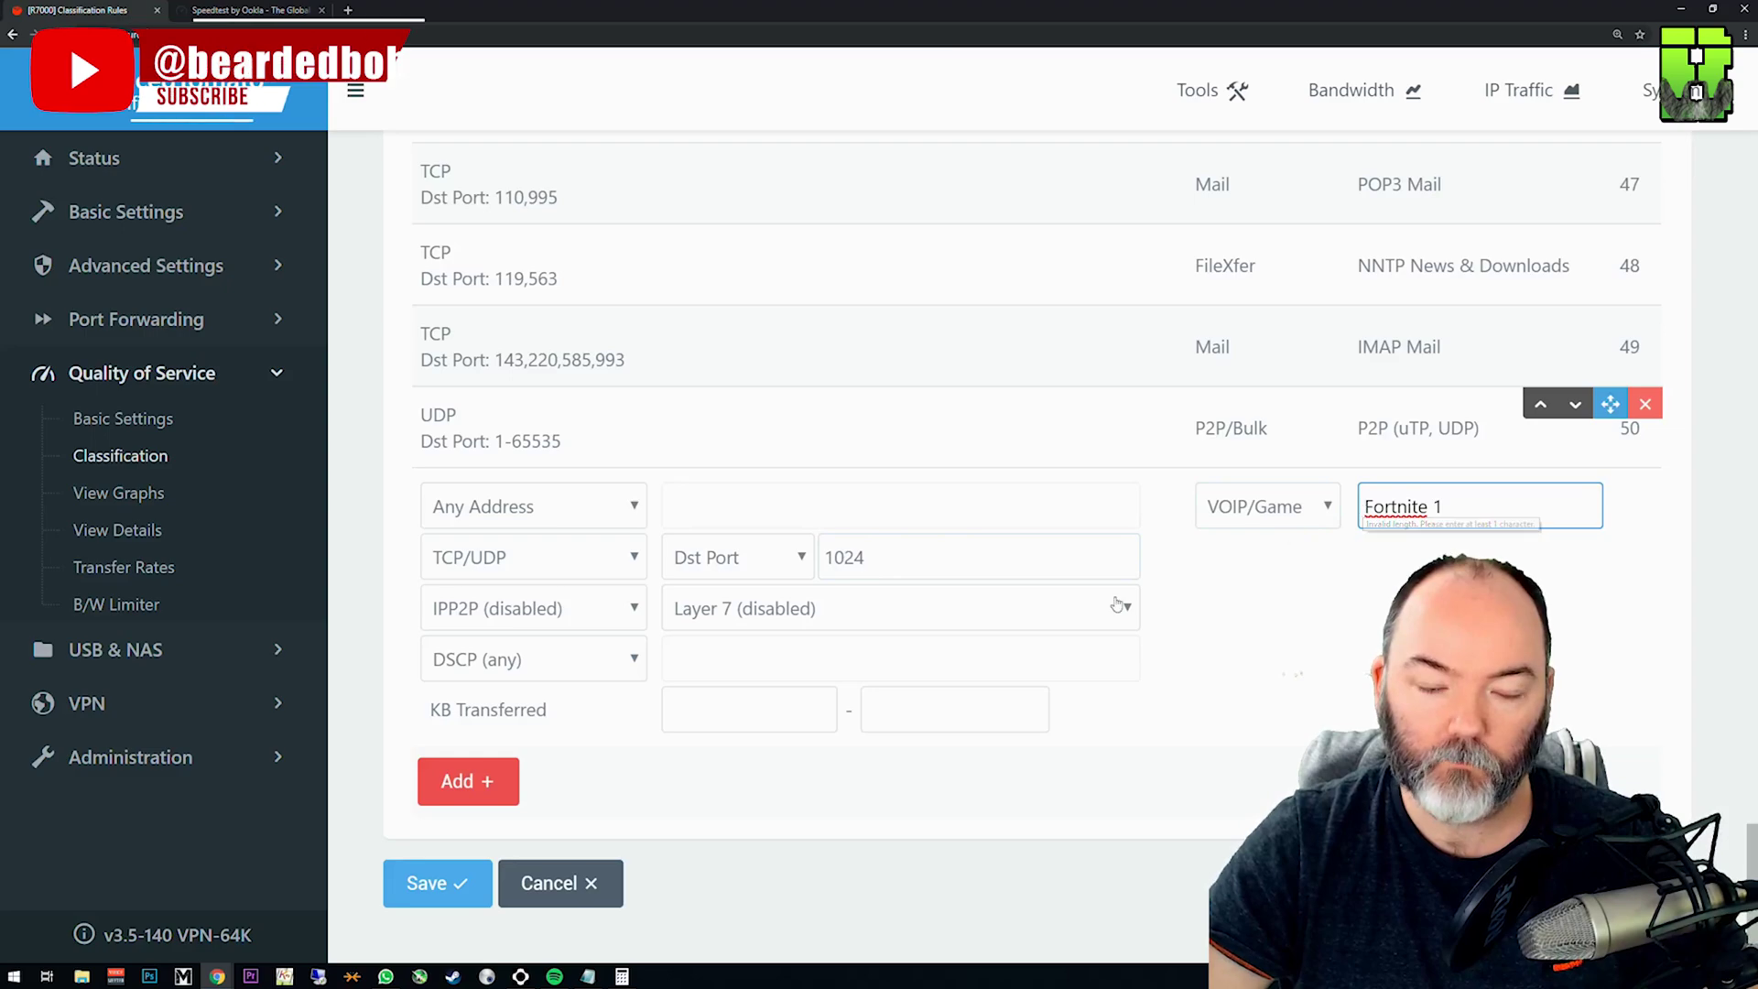
left_click(484, 782)
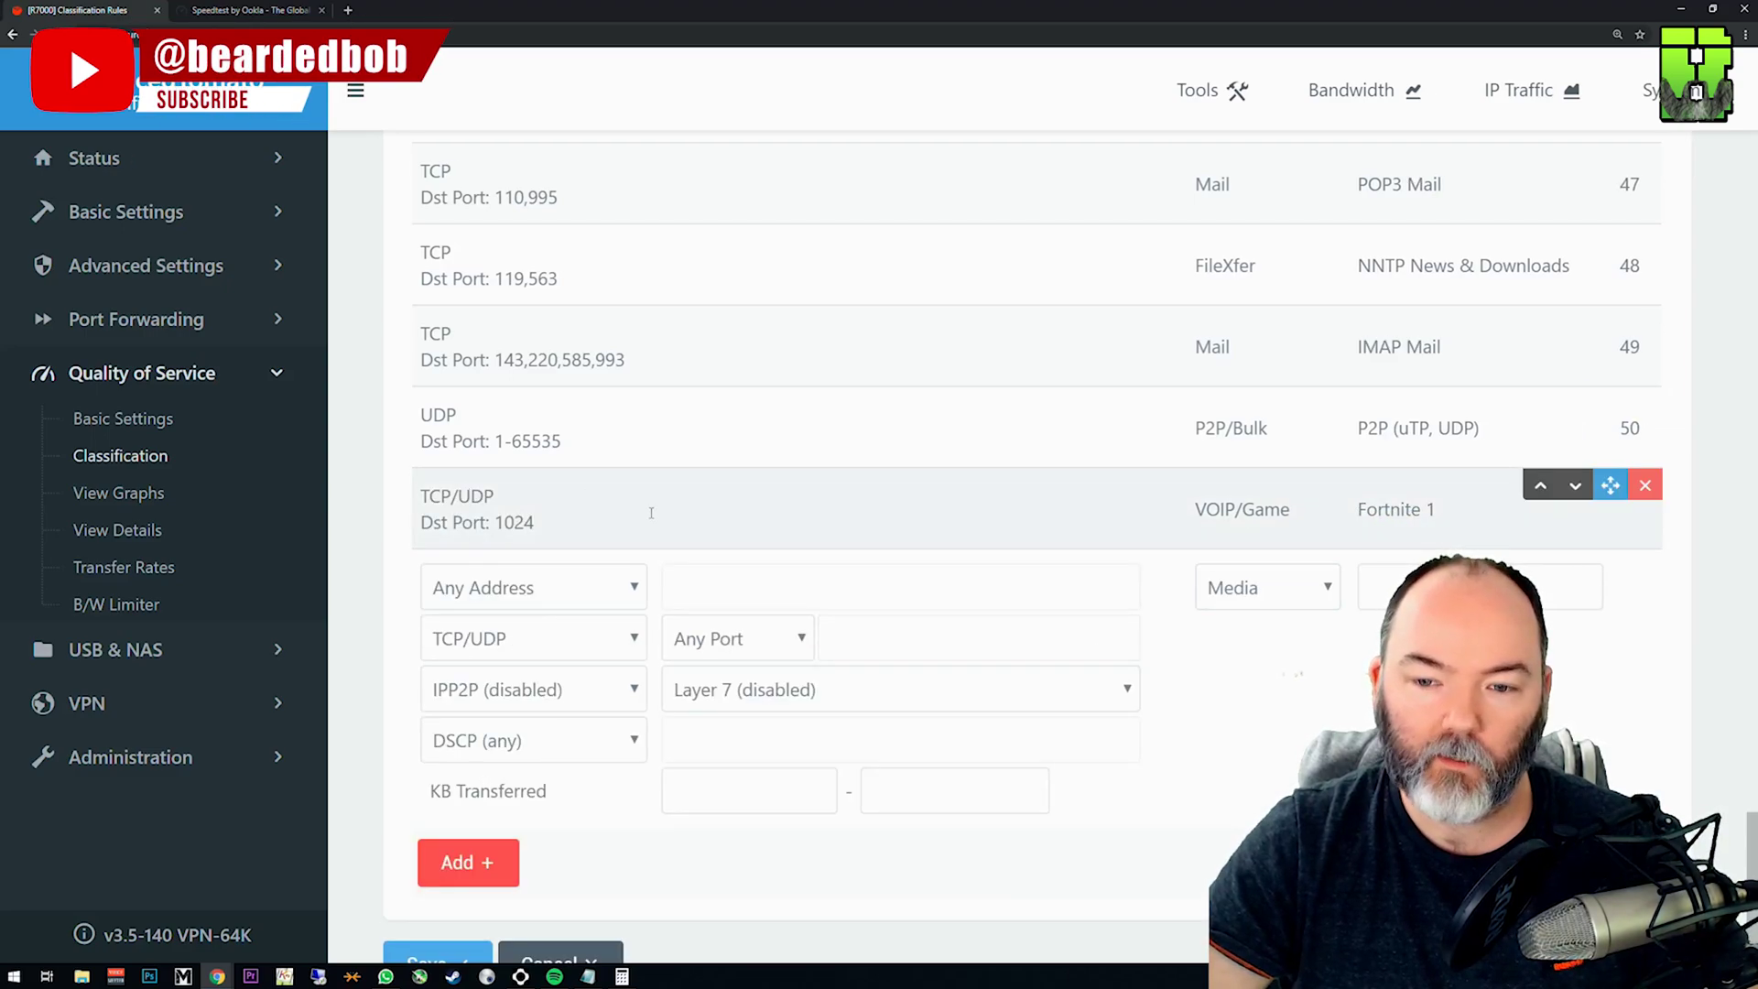
scroll(465, 495, "up", 20)
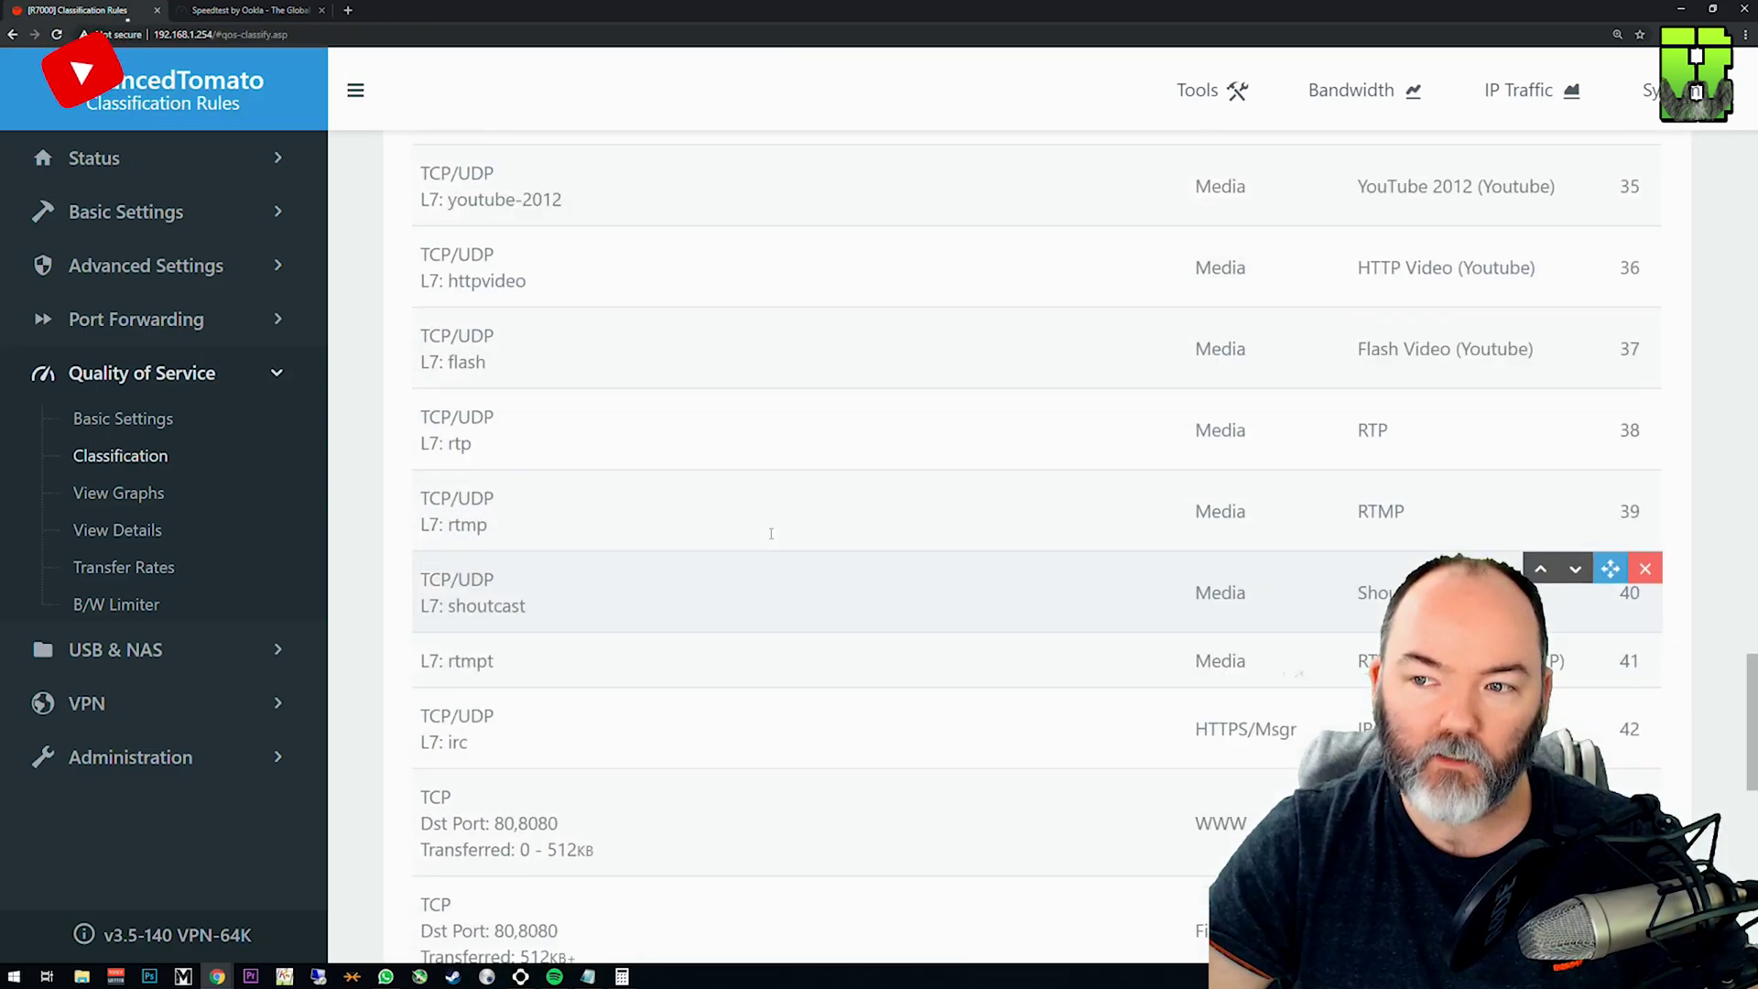
scroll(772, 561, "up", 15)
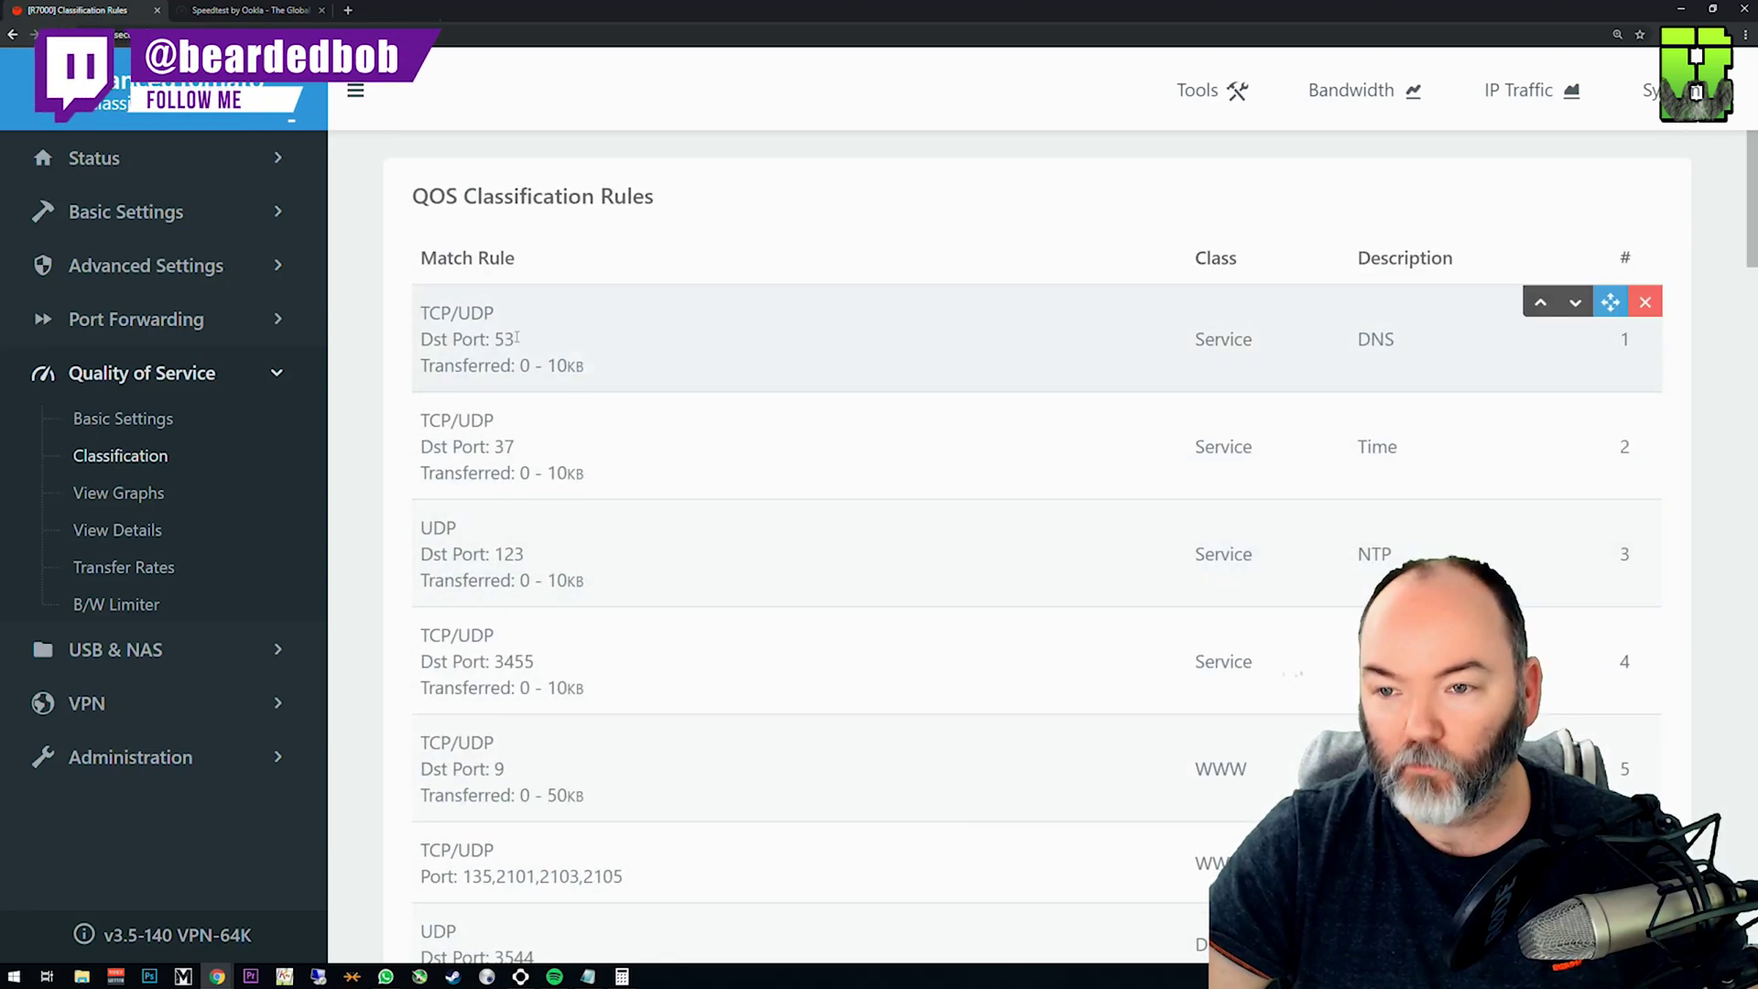
scroll(605, 298, "down", 20)
scroll(746, 585, "up", 3)
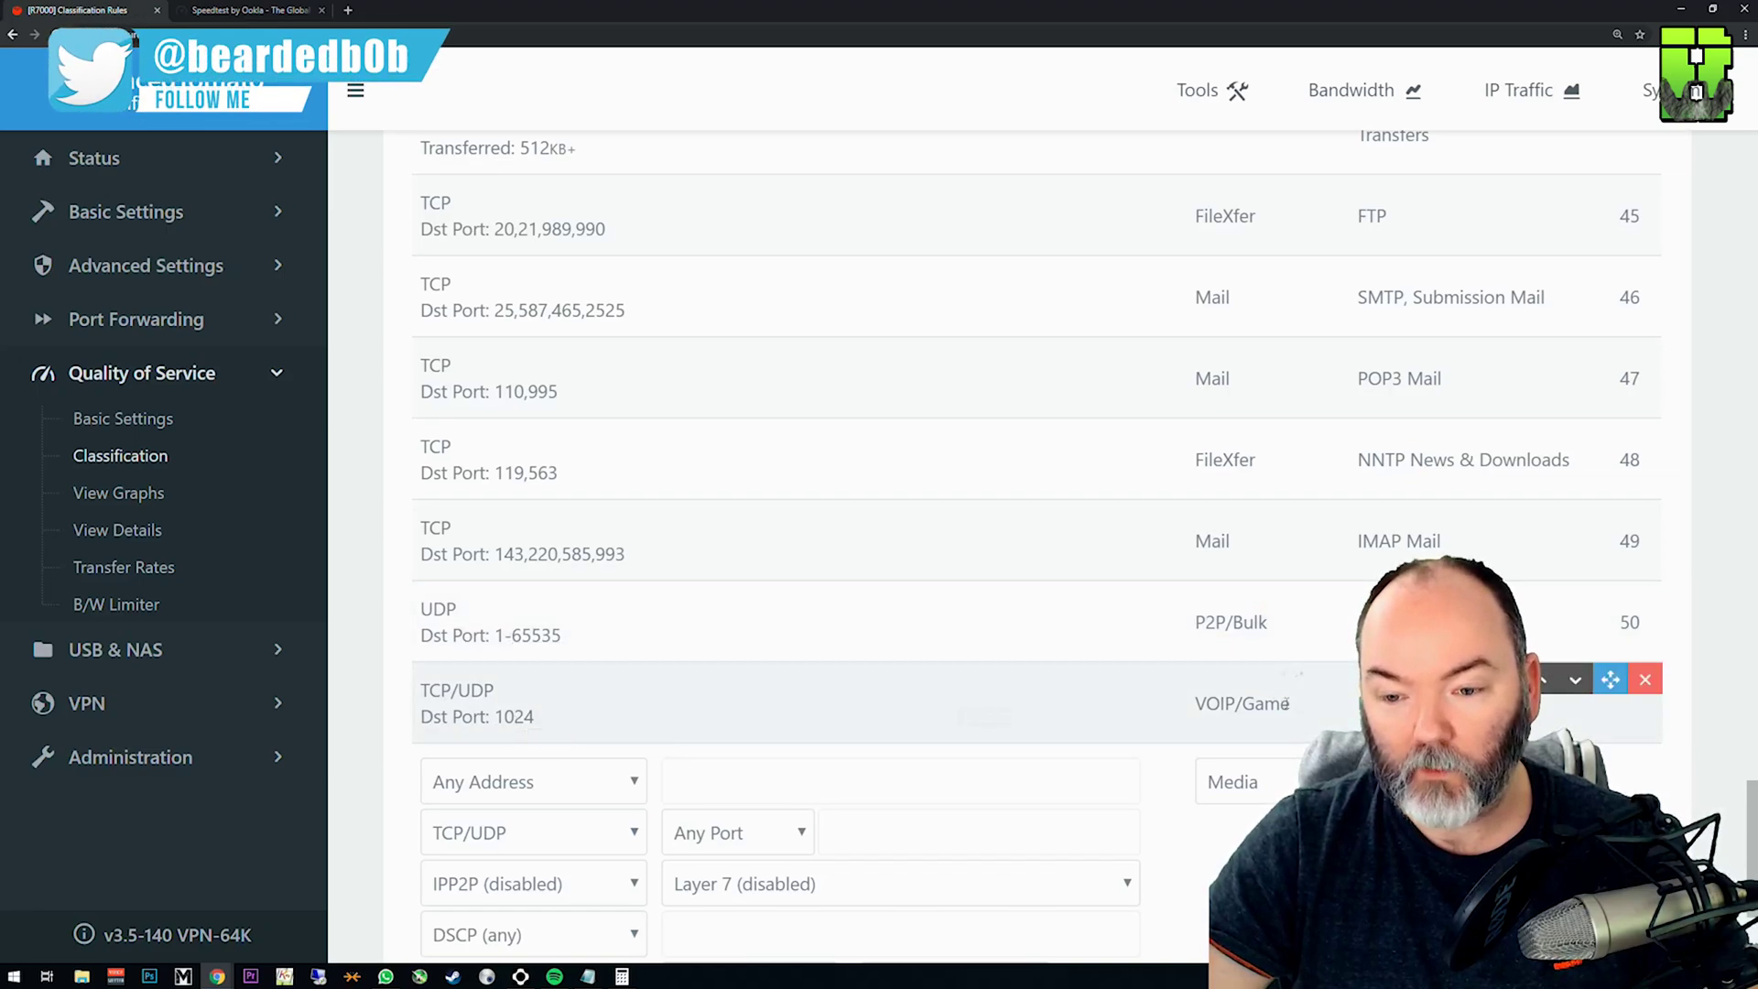
Edit the new port 1024 VOIP/Game rule and confirm it with OK.
left_click_drag(1291, 705, 1219, 705)
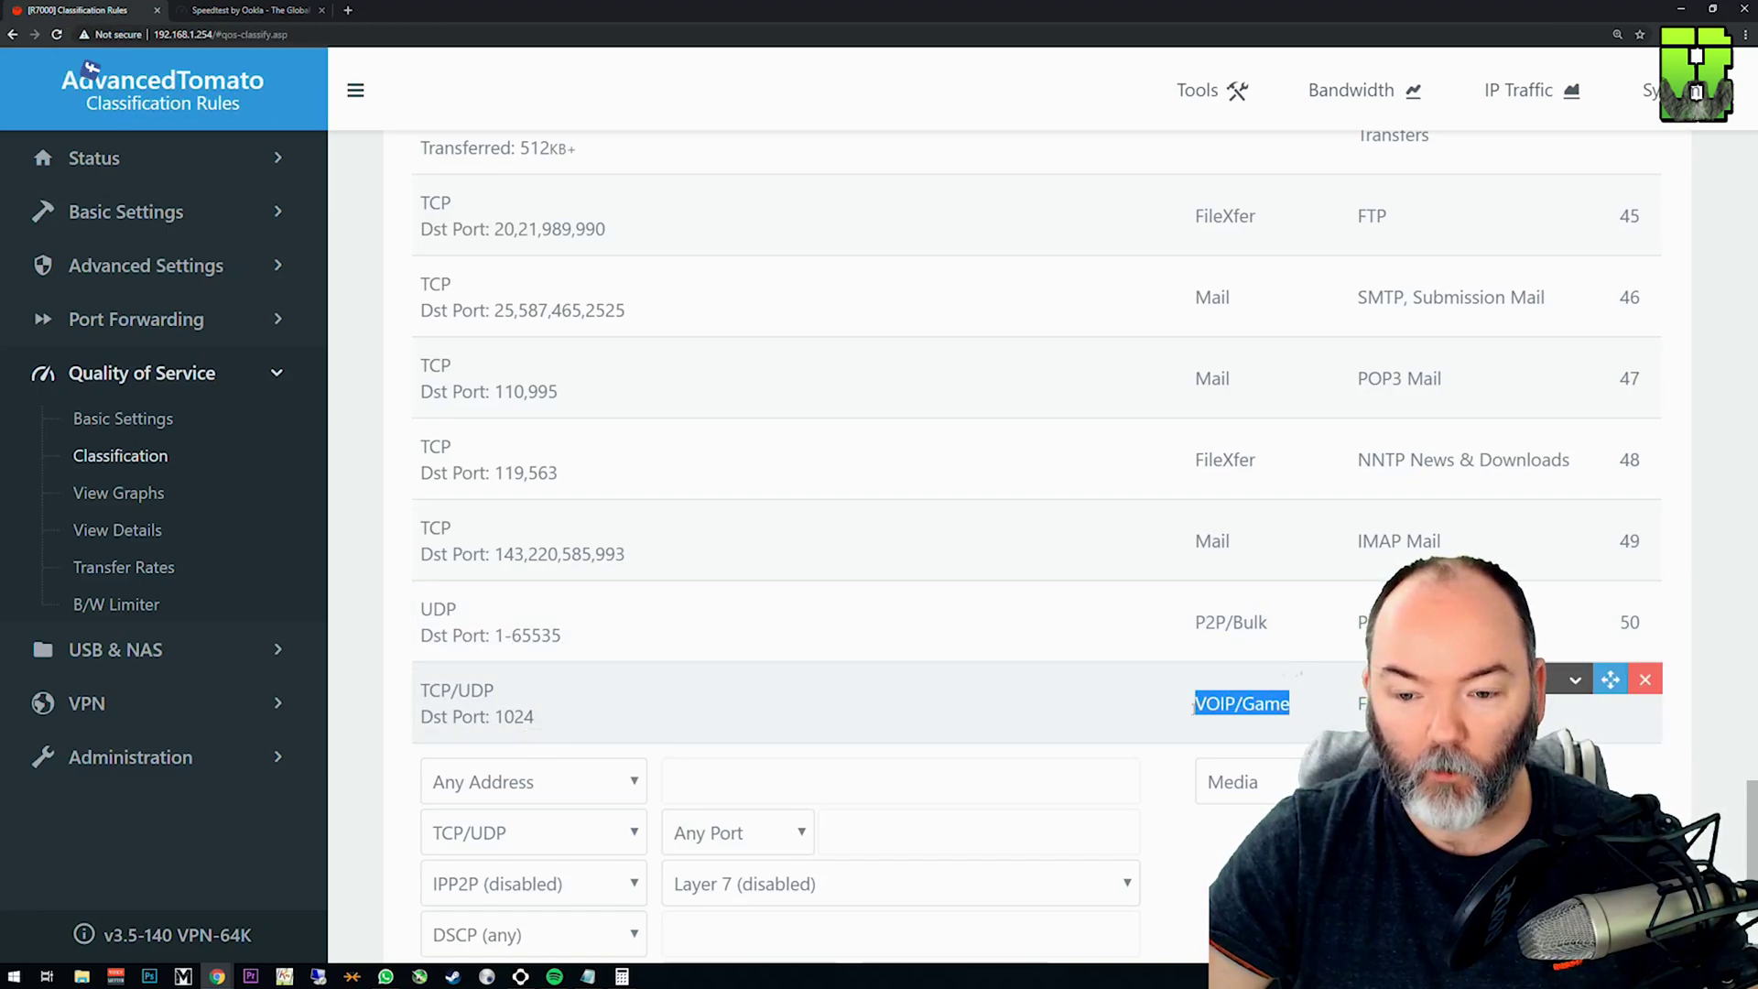
left_click(1217, 705)
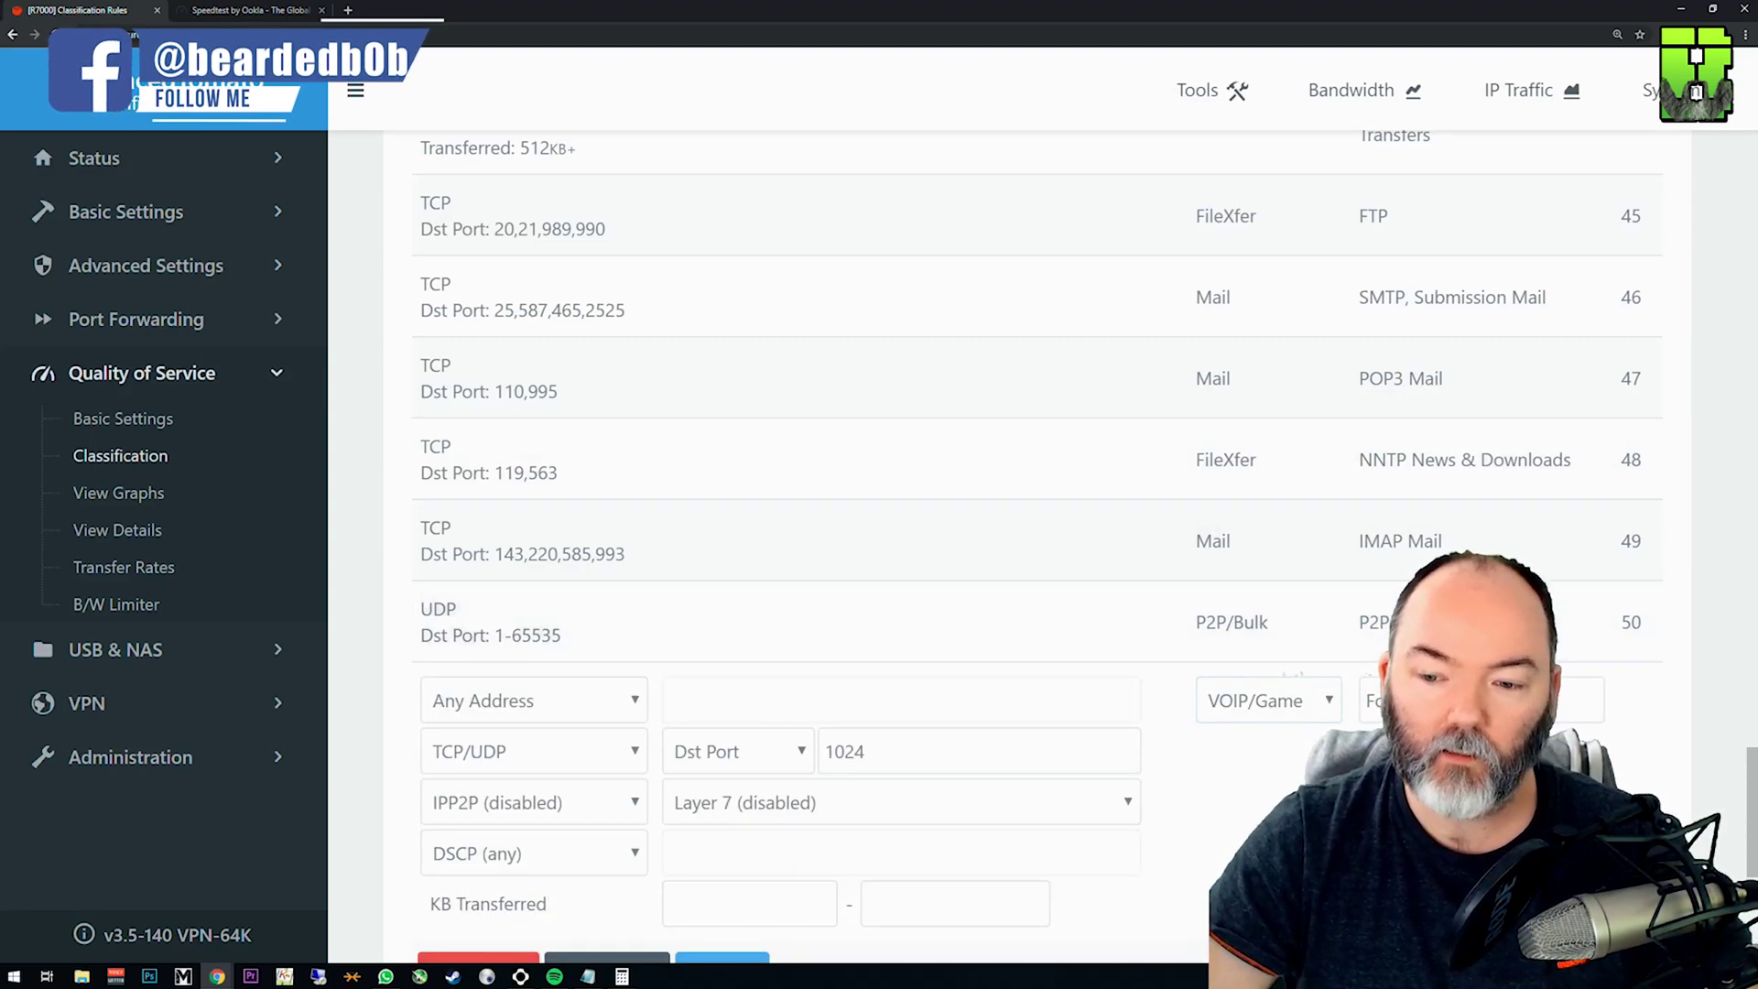
scroll(1181, 711, "down", 3)
left_click(719, 631)
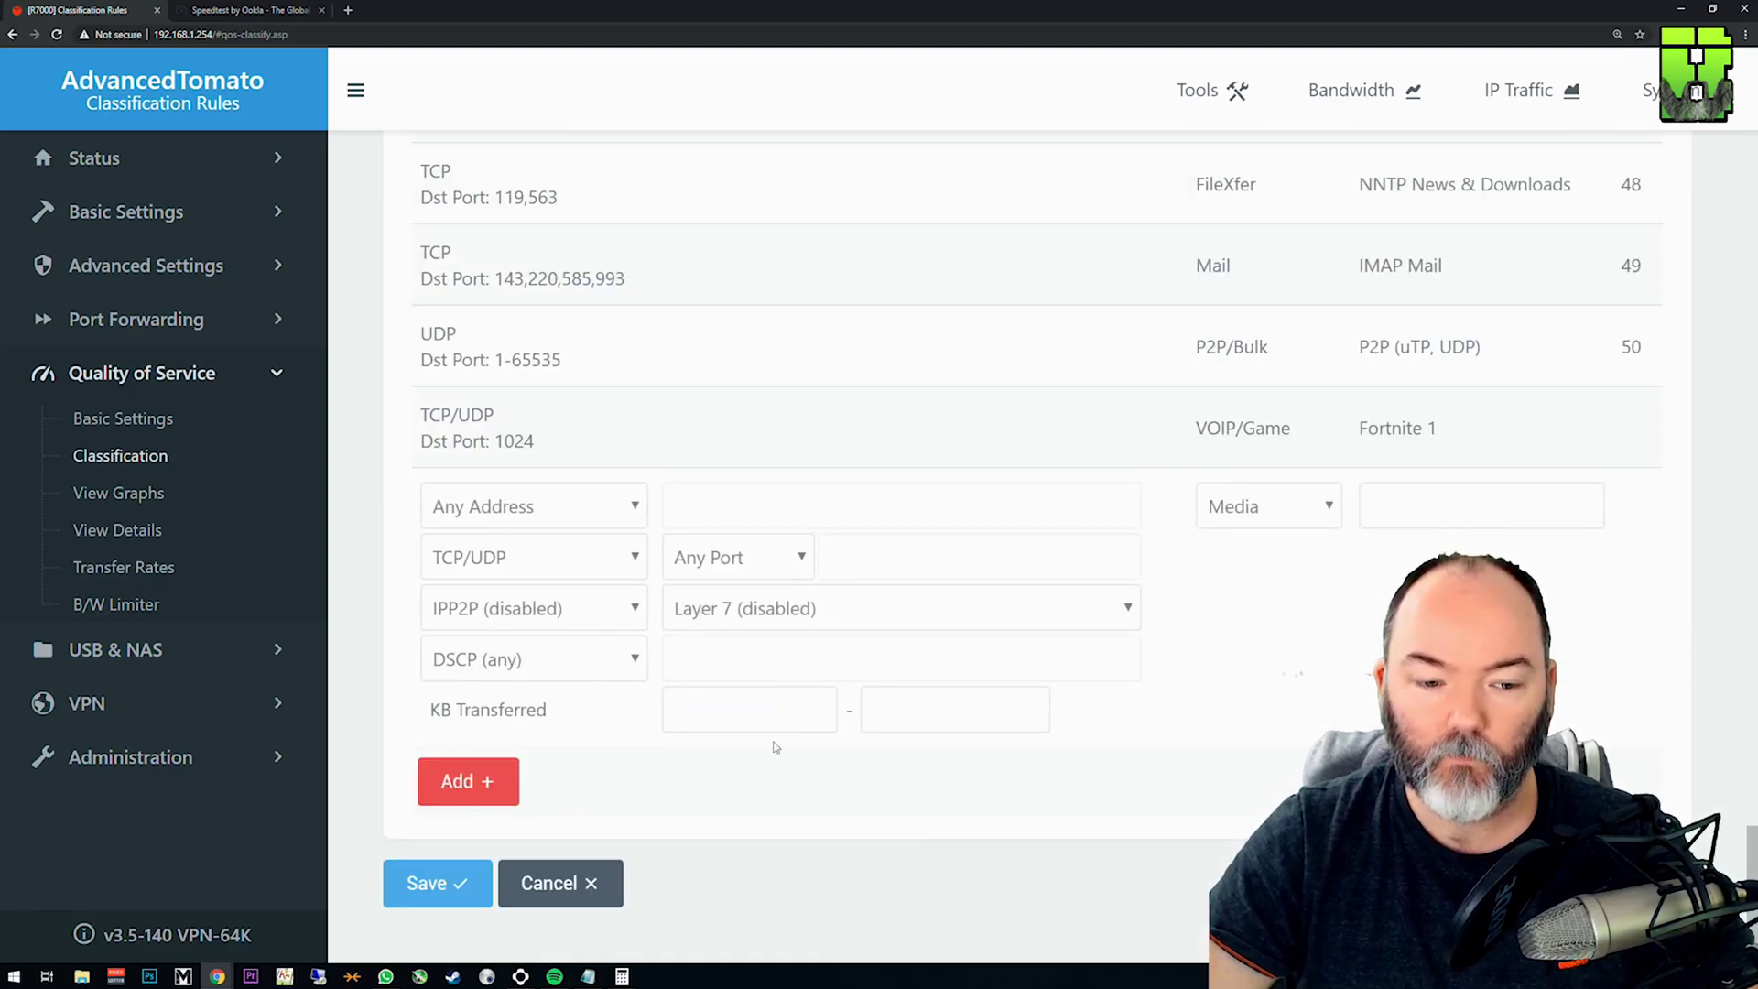
Save the classification rules, confirming rule 51 'Fortnite 1' is listed.
left_click(438, 886)
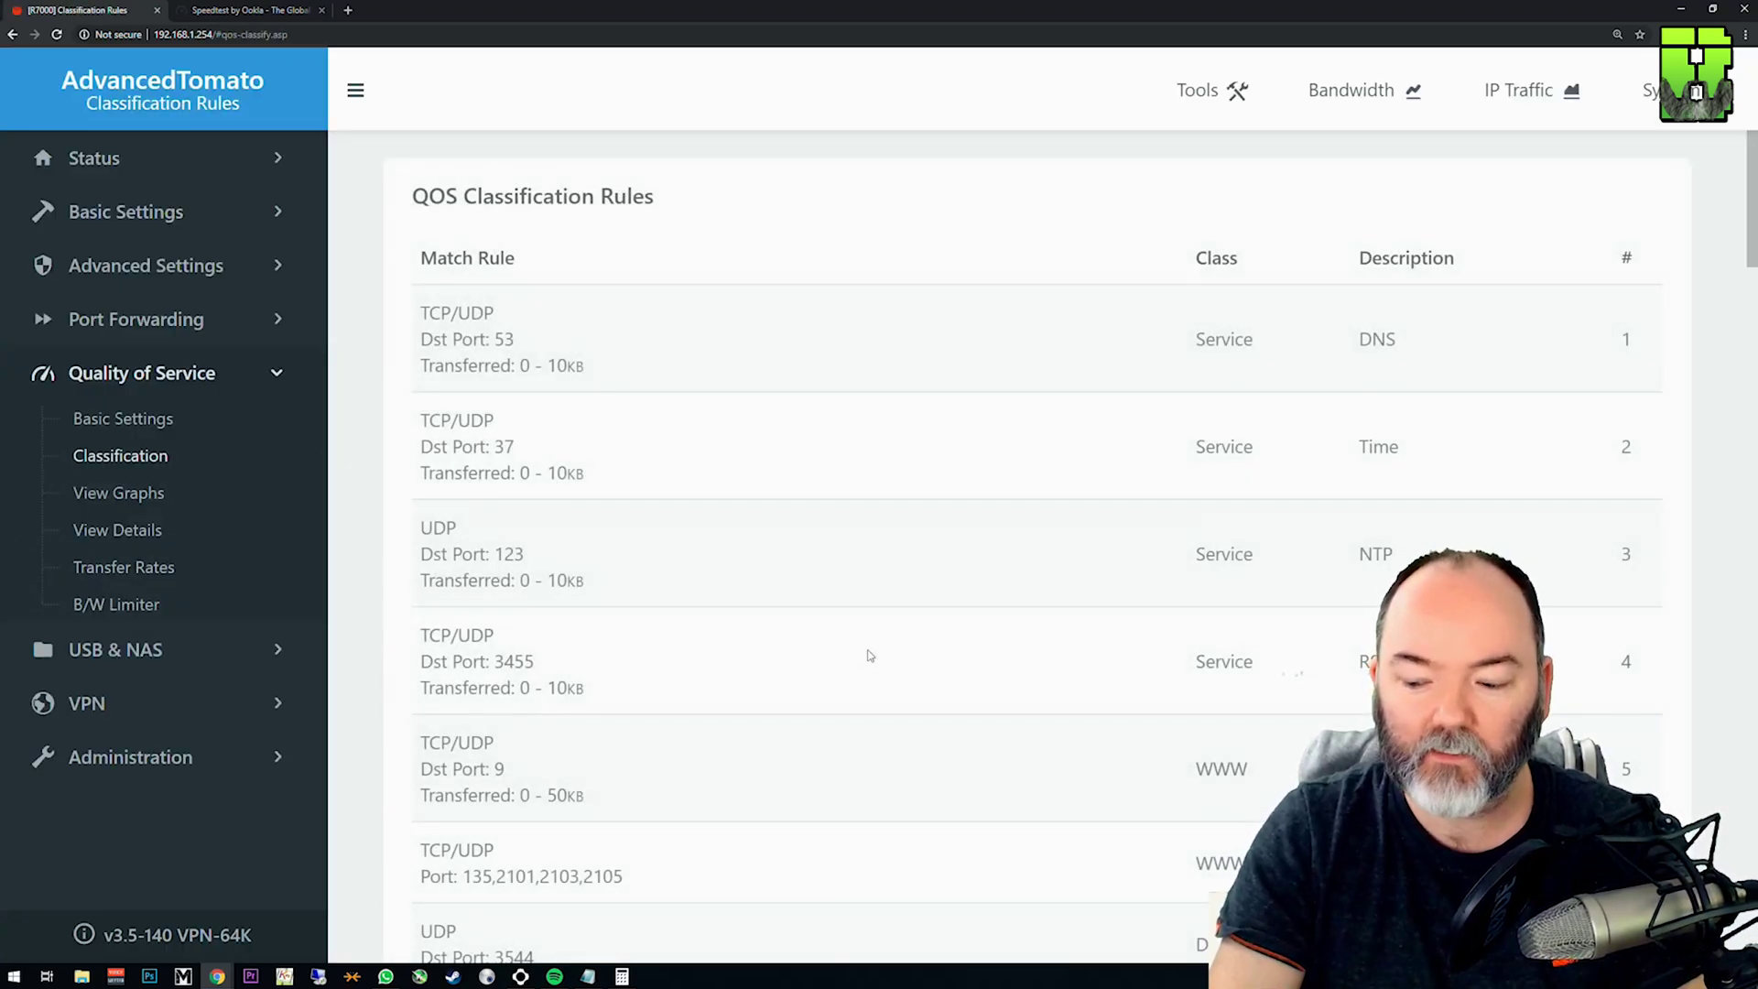
scroll(870, 655, "down", 17)
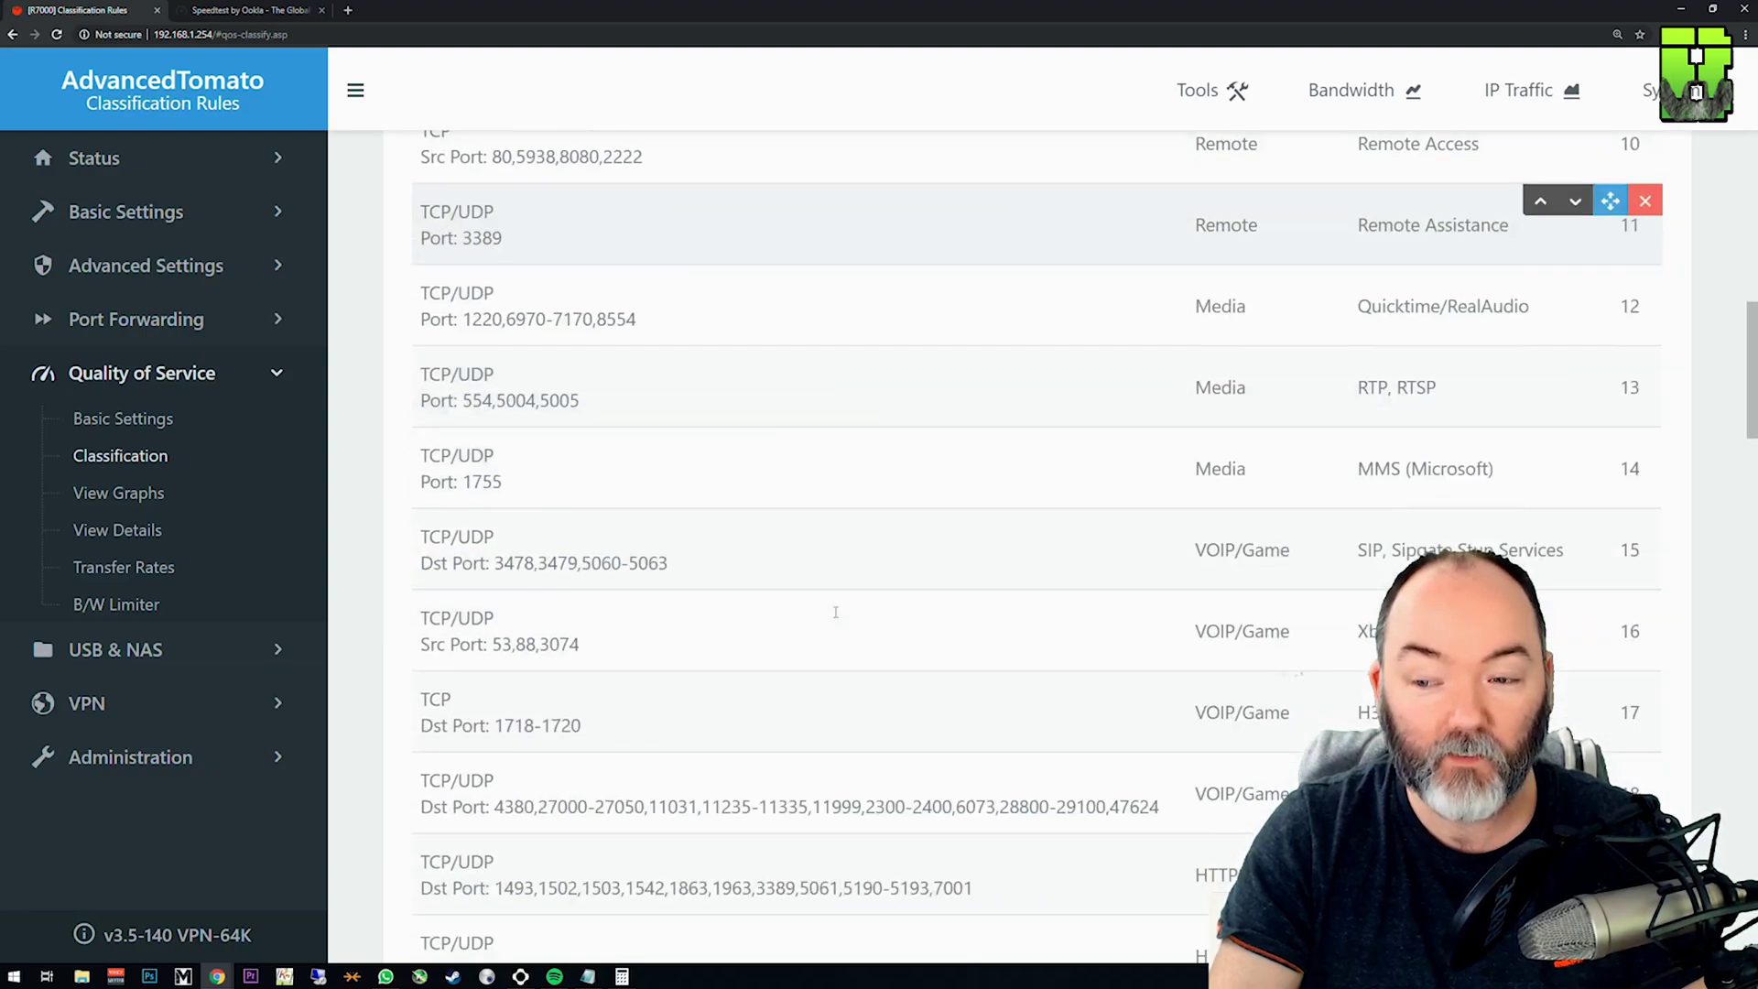
scroll(821, 581, "down", 20)
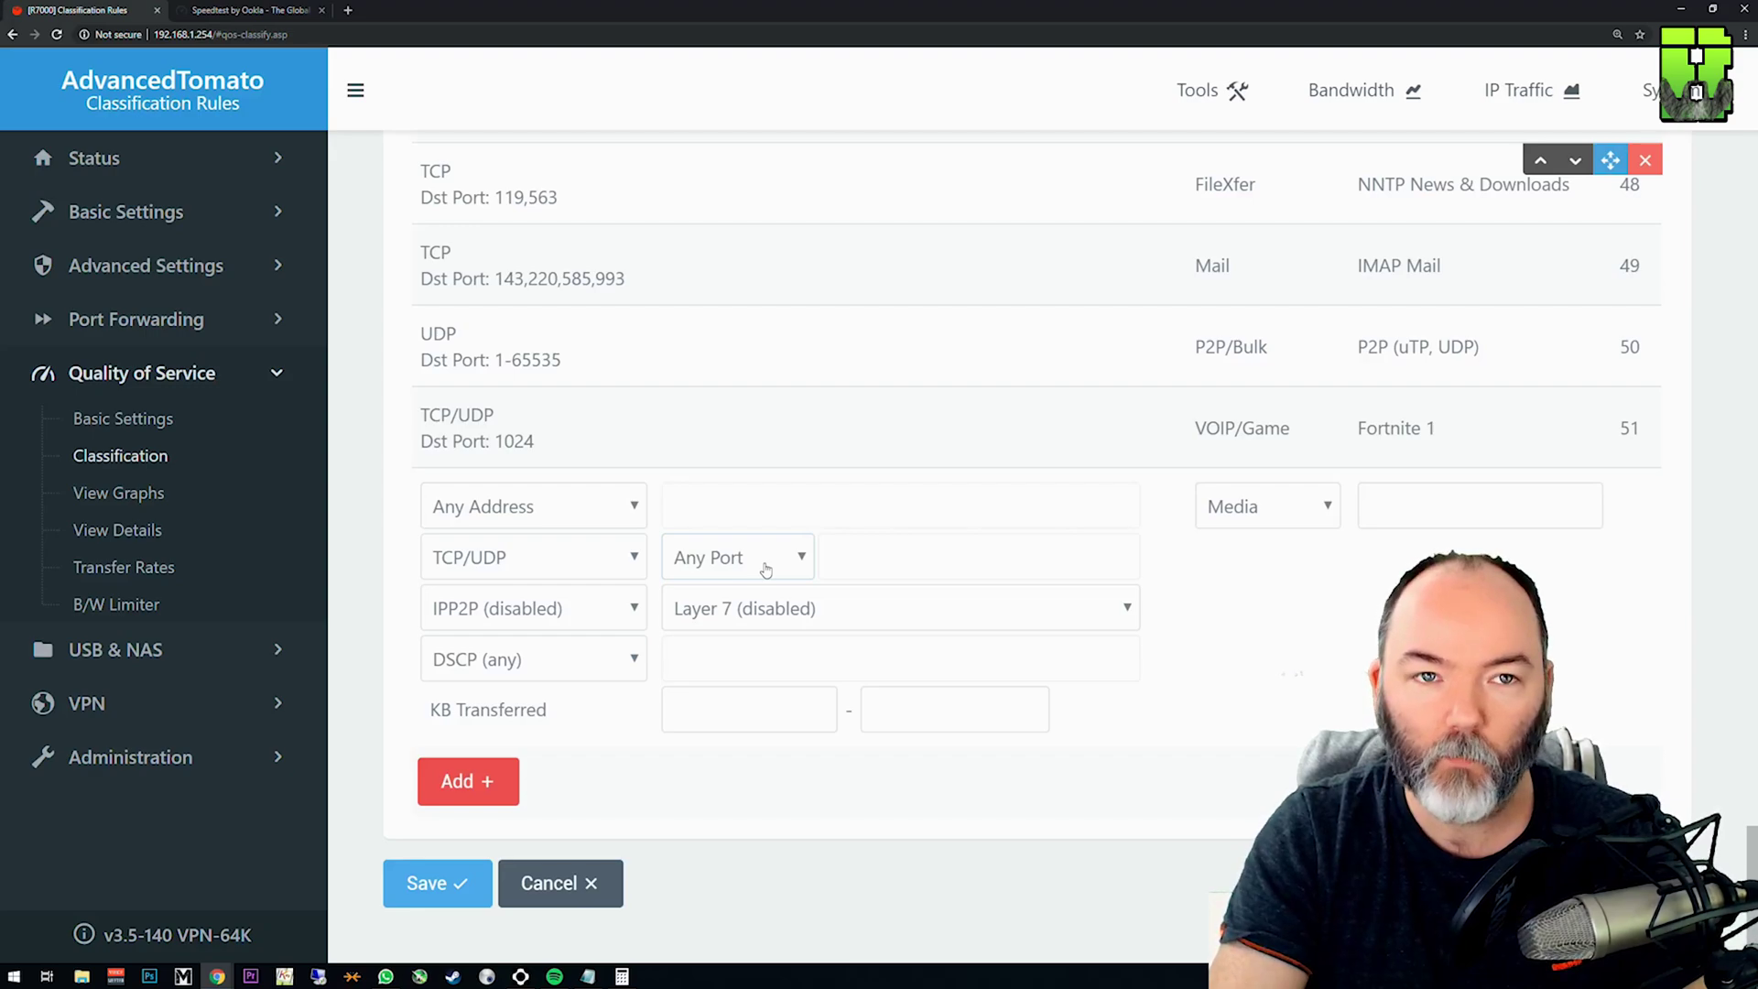
Go to Quality of Service > Basic Settings.
left_click(122, 418)
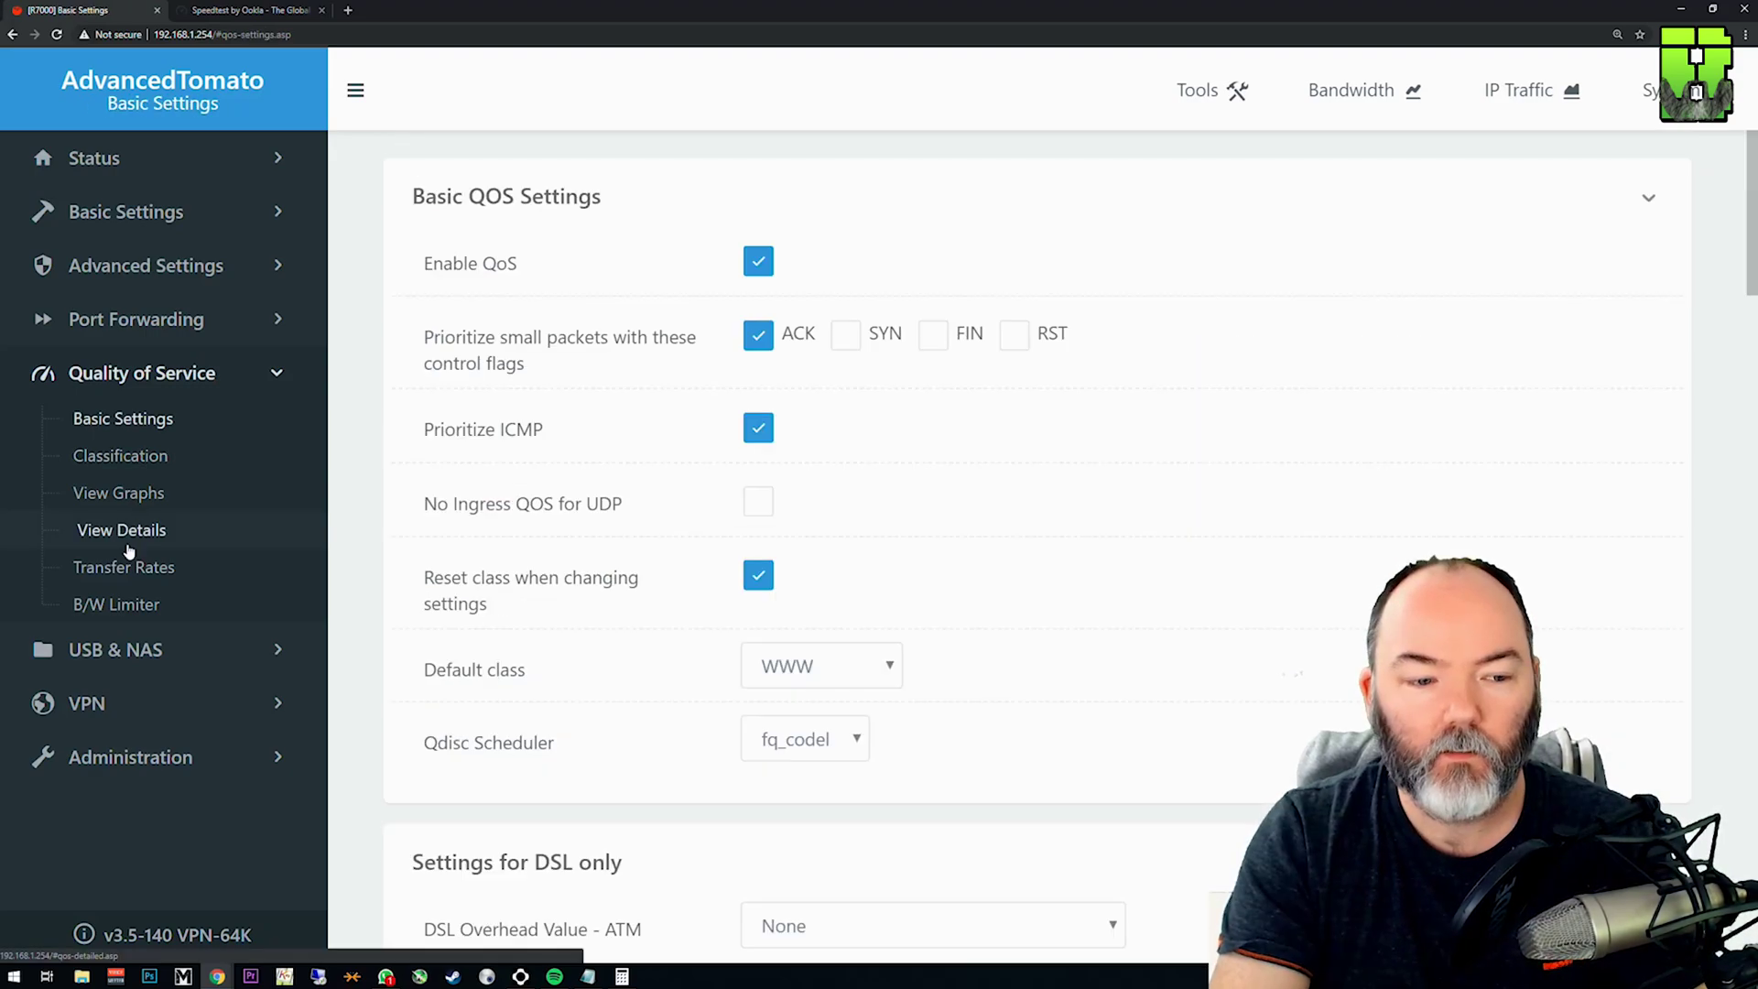